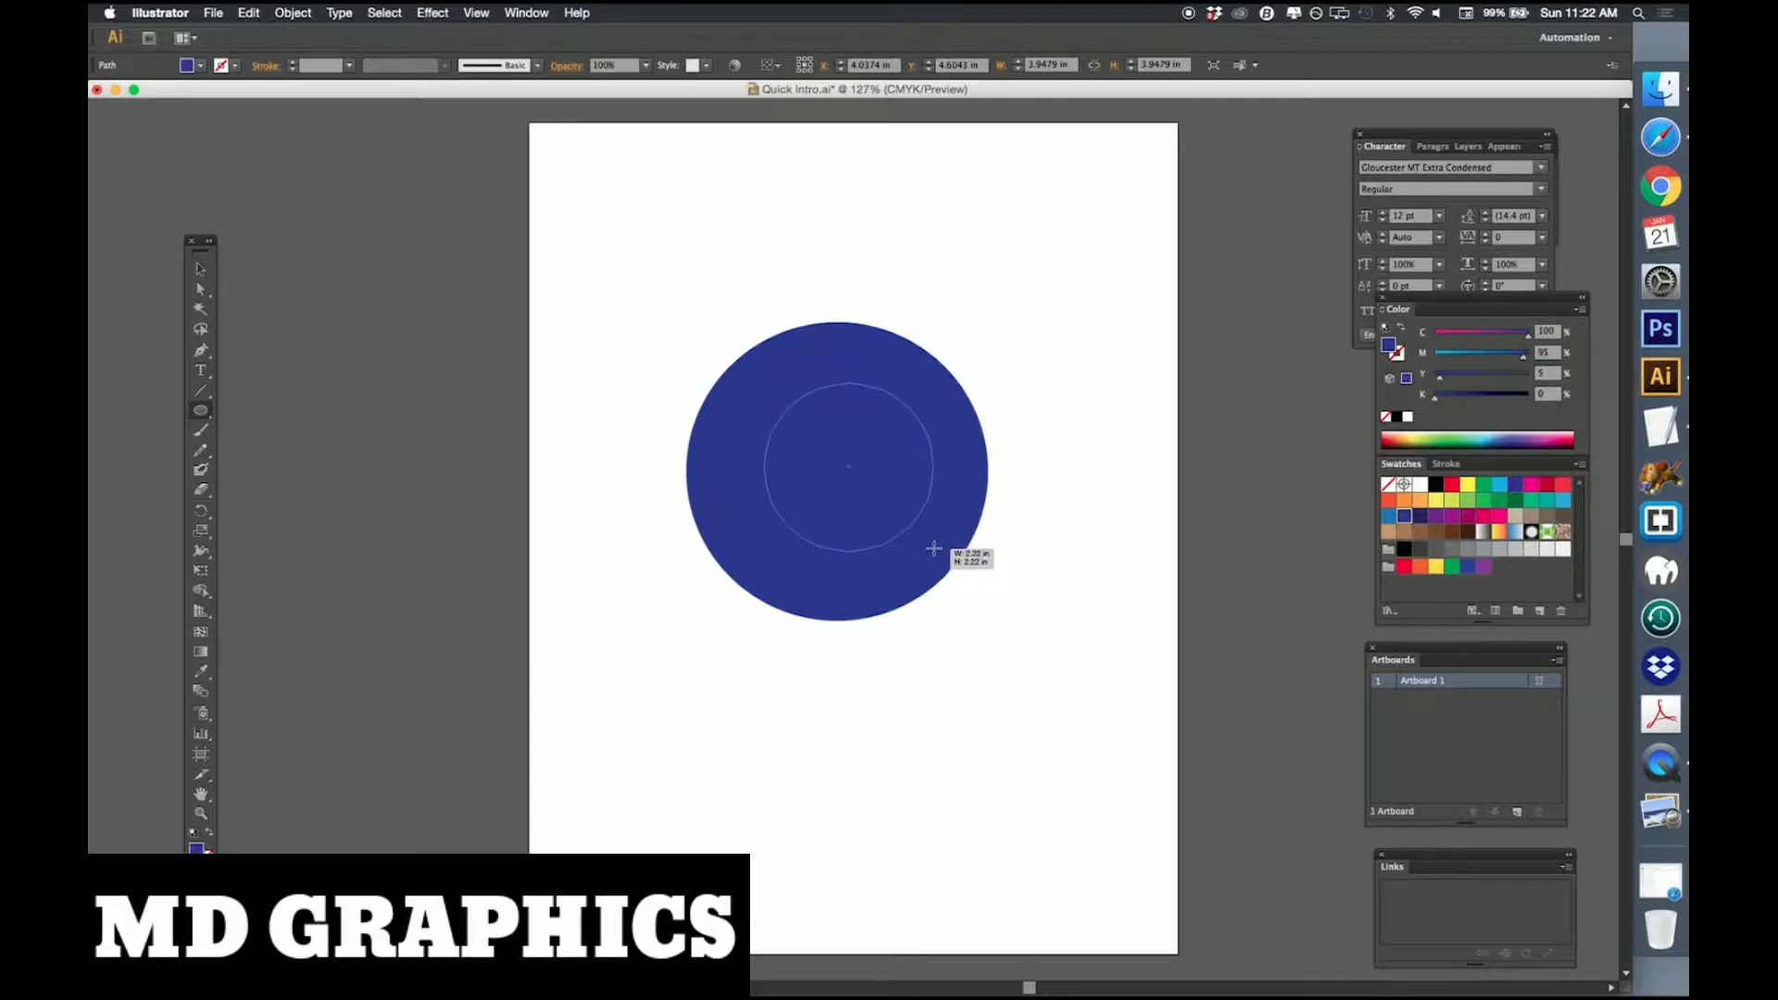
Fill the inner circle with the yellow swatch (C 5, M 0, Y 90) and align both circles on their horizontal centres.
{"action": "left_click", "coordinate": [1437, 500]}
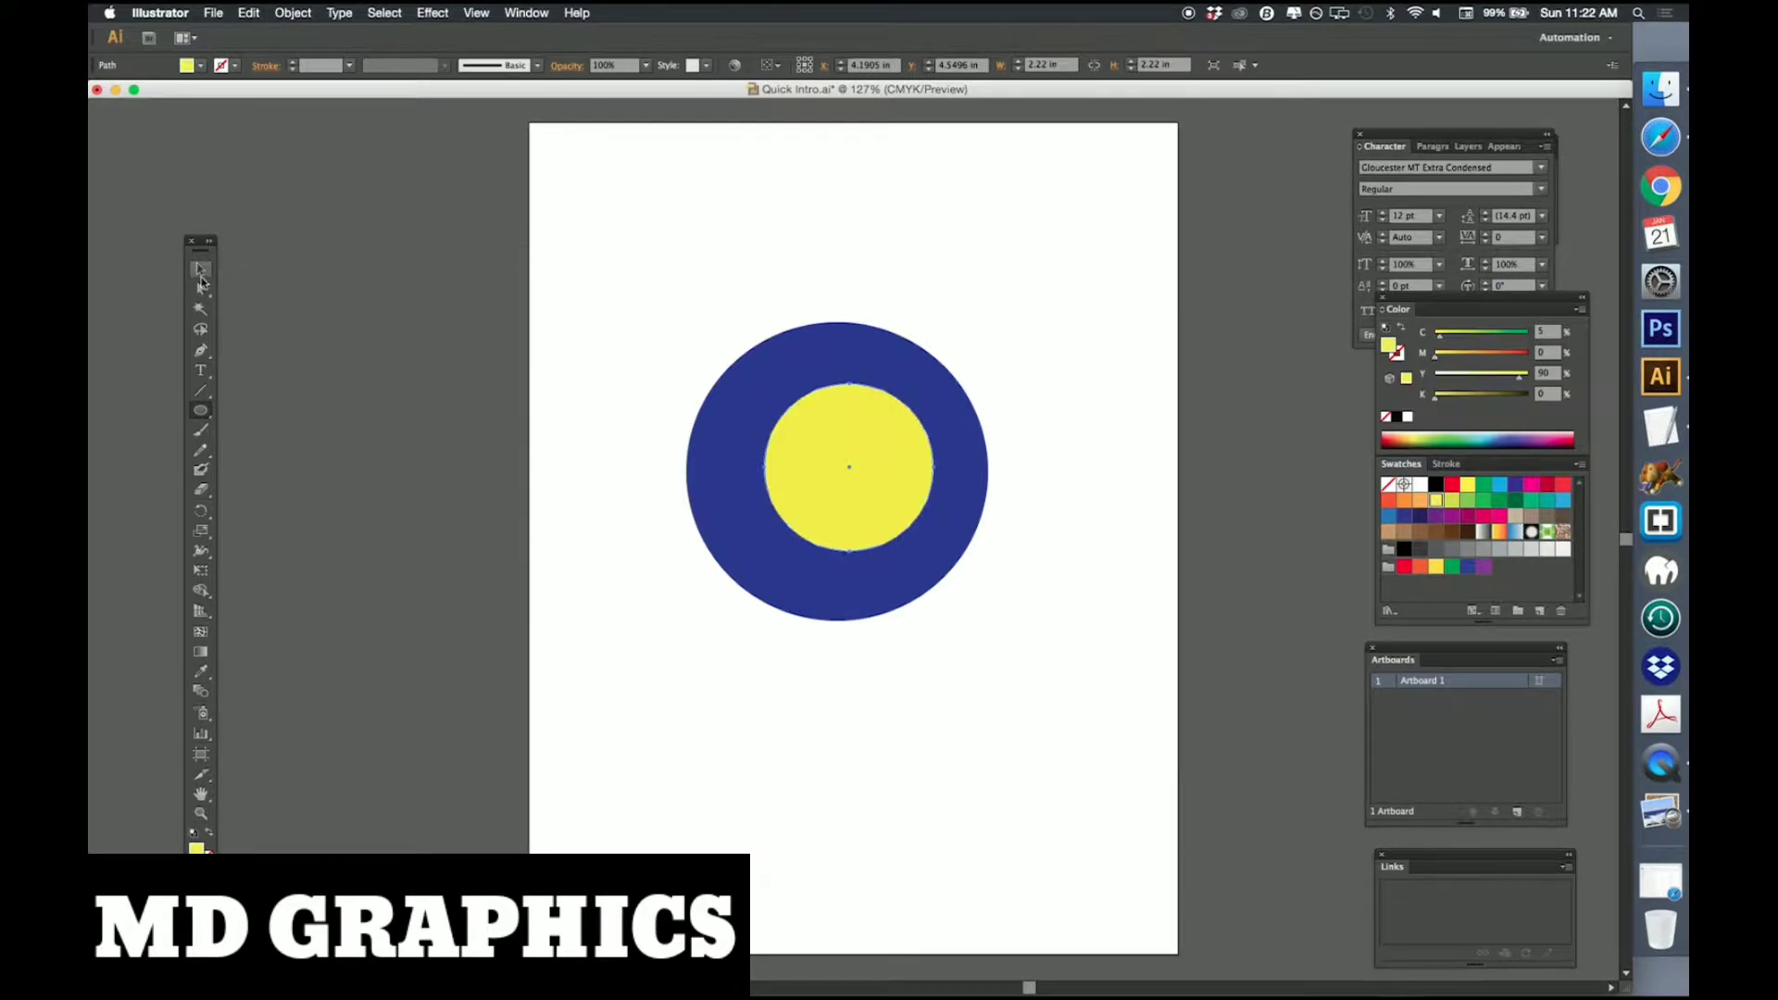
{"action": "left_click", "coordinate": [200, 269]}
{"action": "left_click_drag", "start_coordinate": [630, 263], "coordinate": [922, 471]}
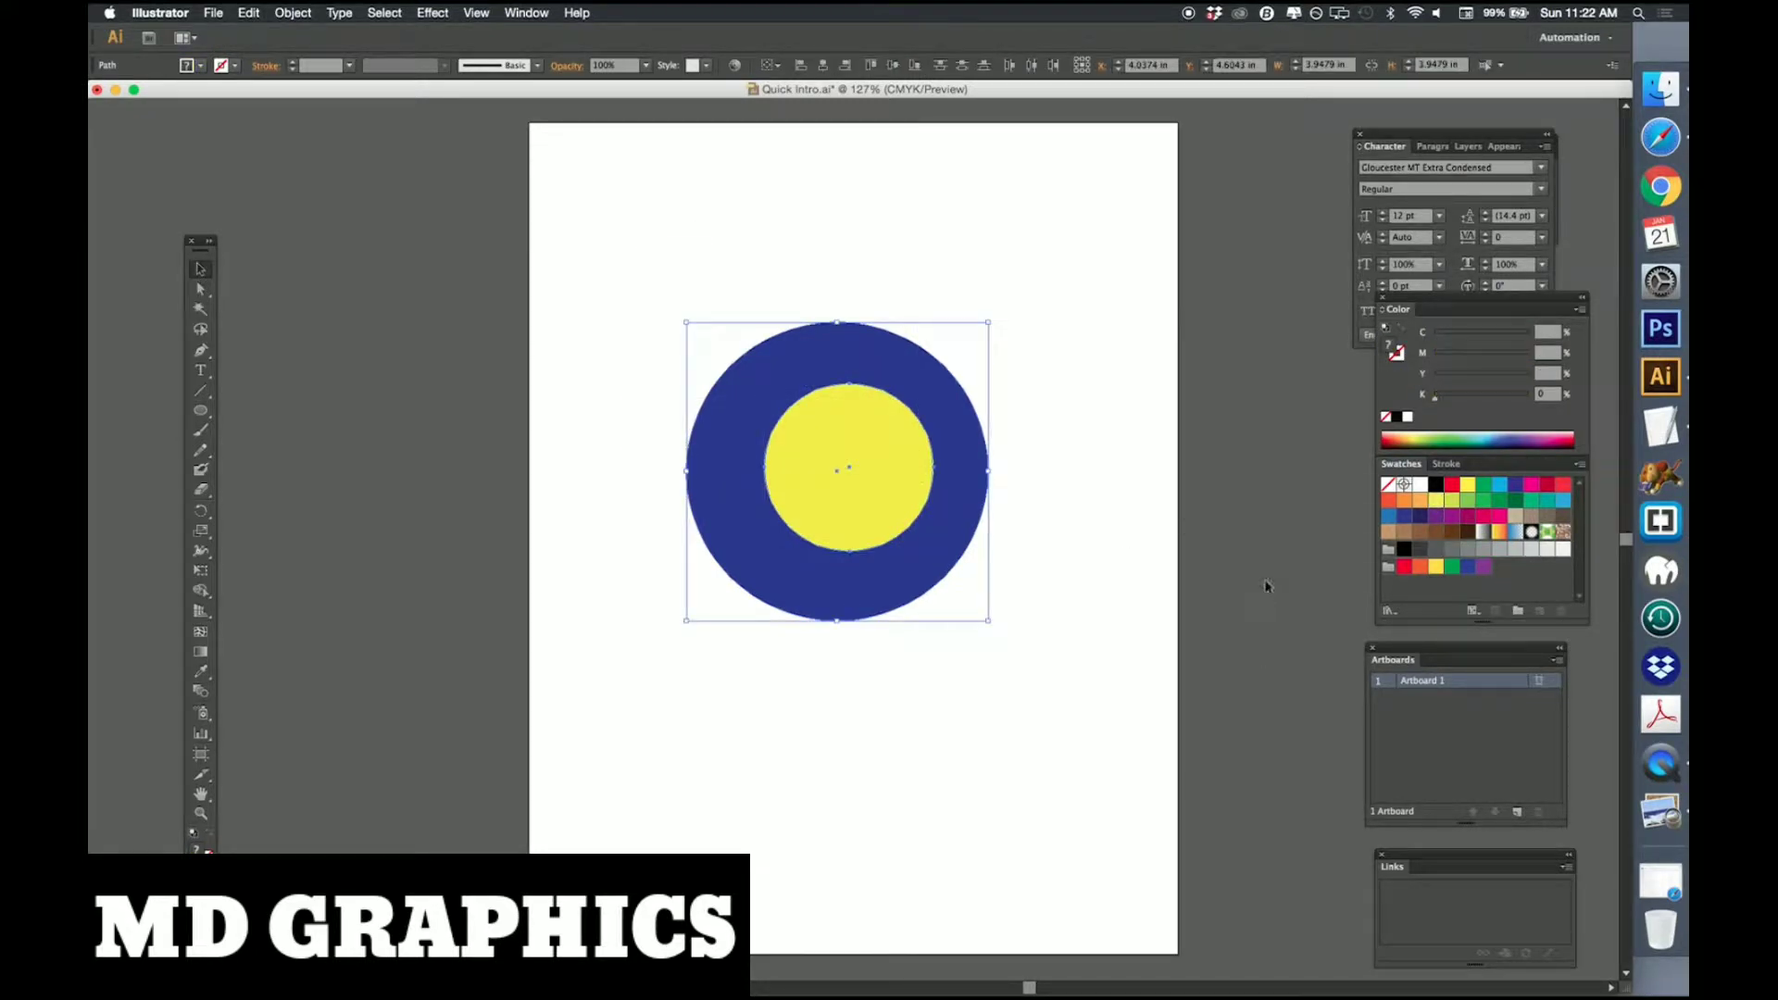
{"action": "left_click", "coordinate": [527, 12]}
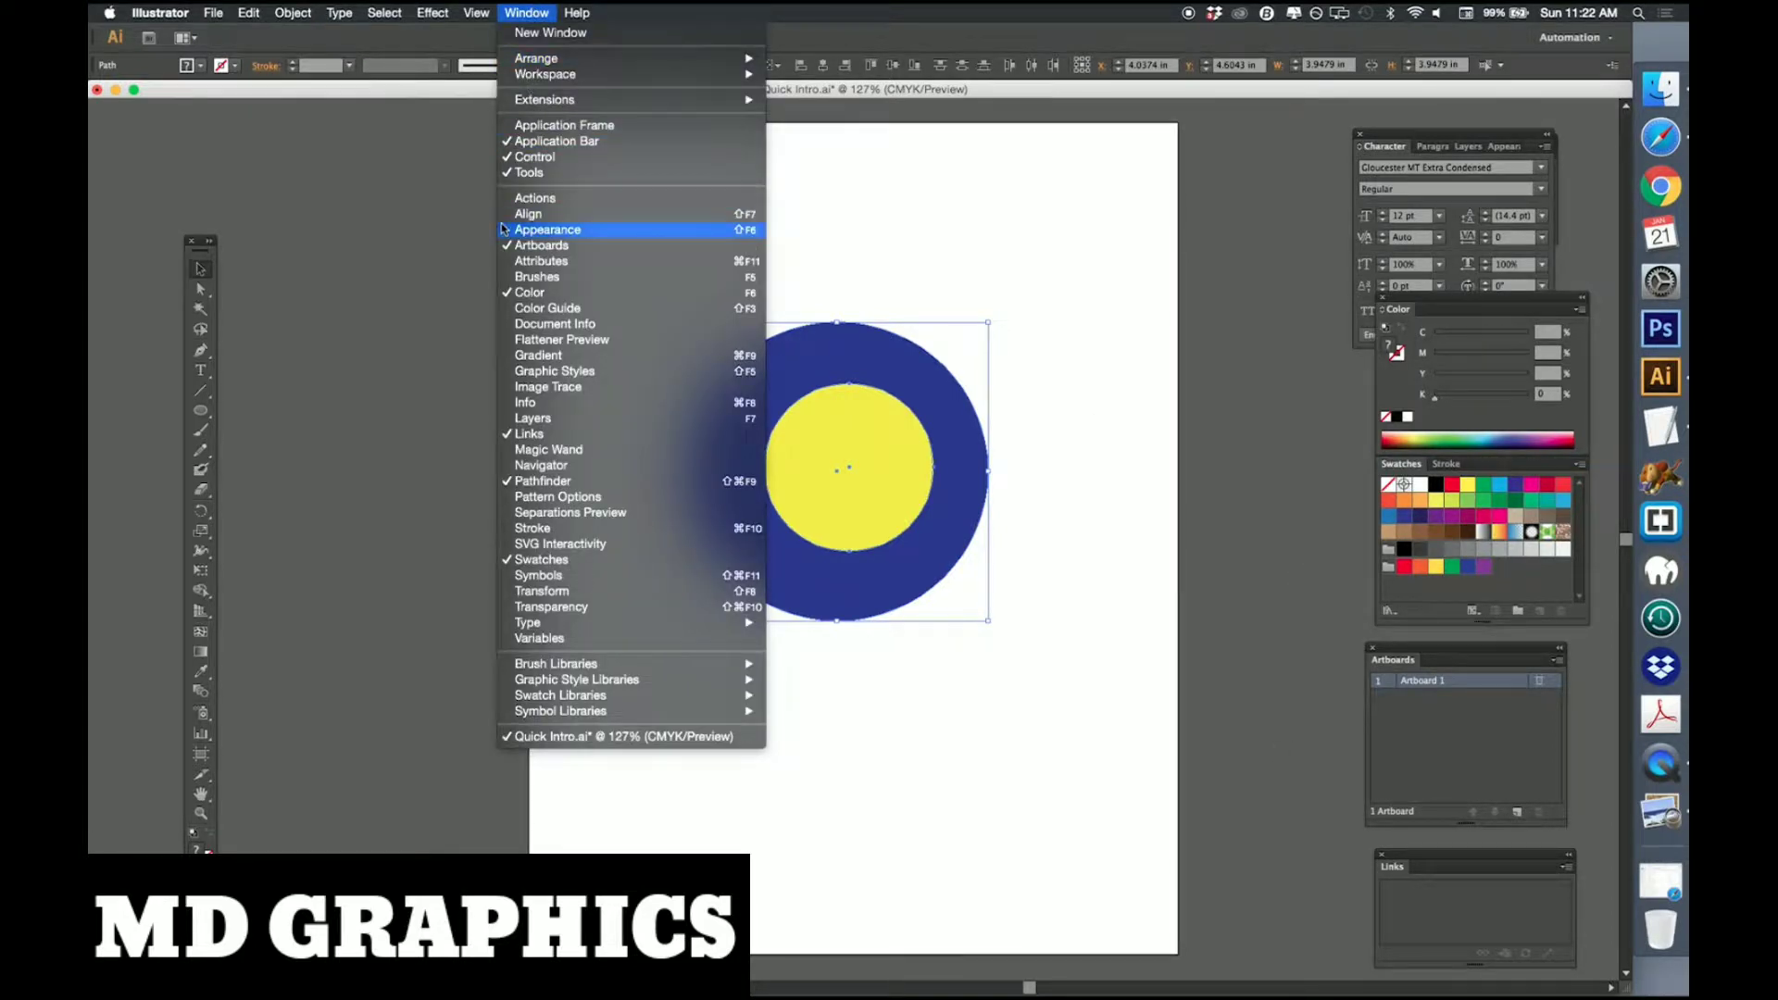
{"action": "left_click", "coordinate": [525, 214]}
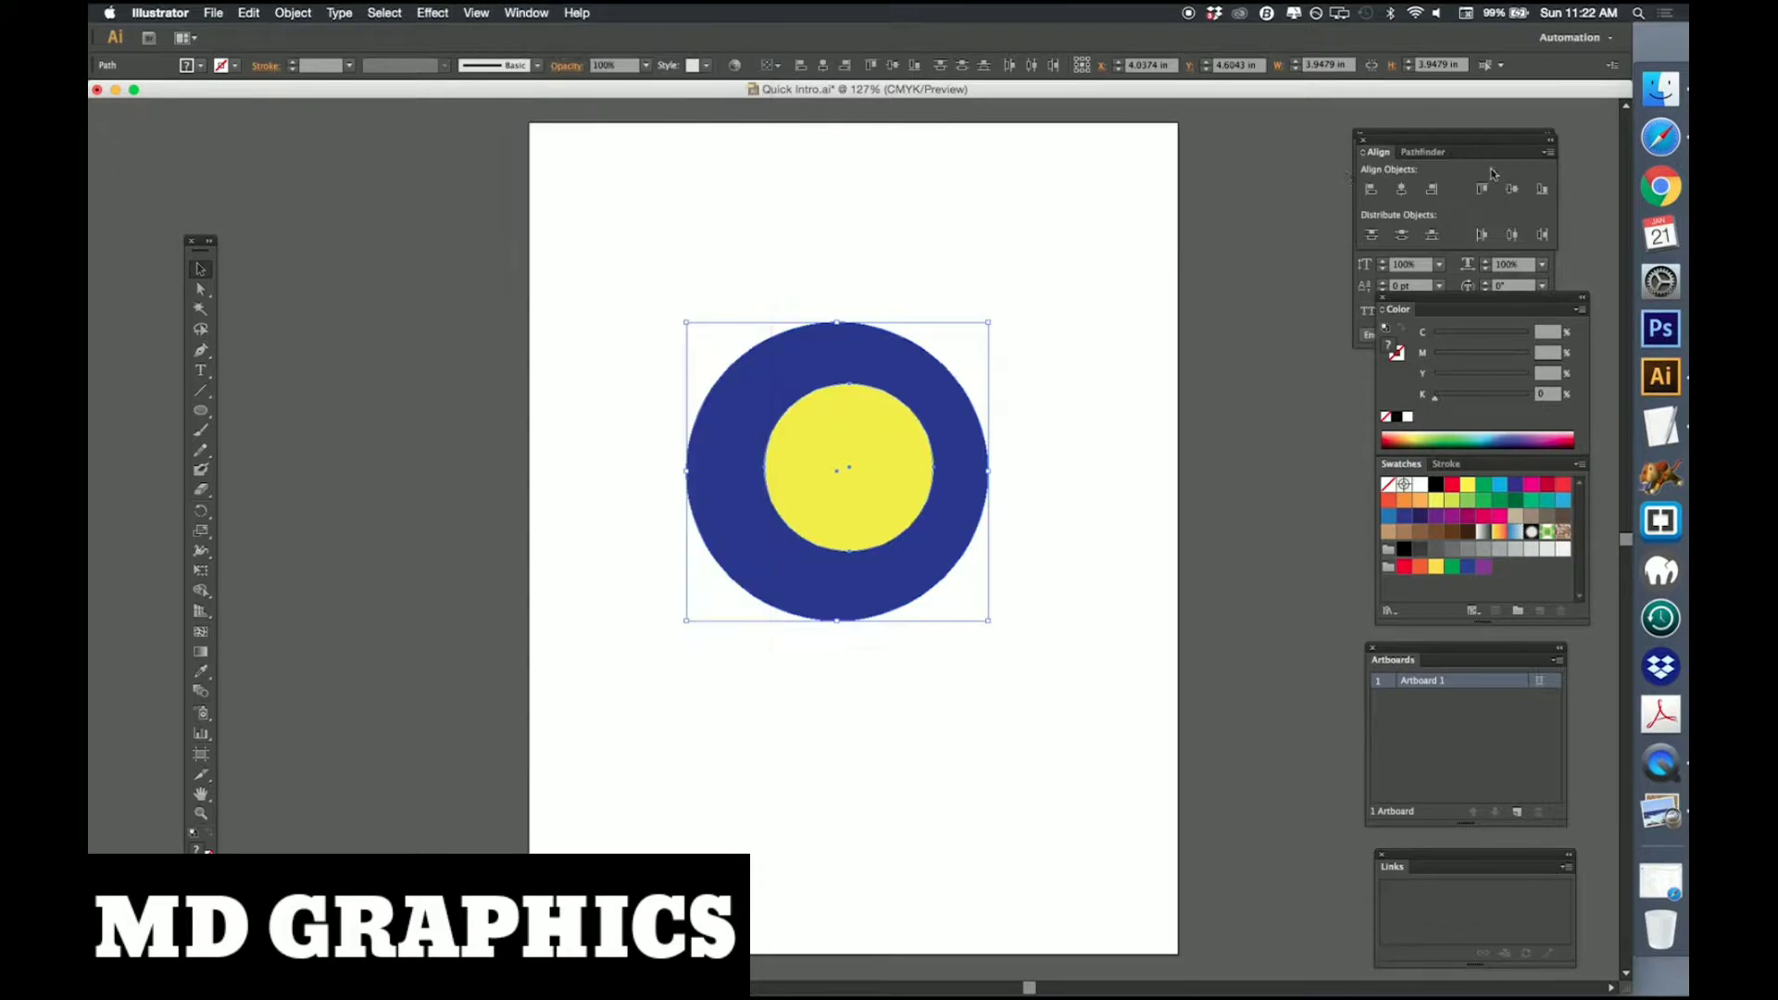
{"action": "left_click", "coordinate": [1402, 191]}
{"action": "left_click", "coordinate": [1137, 336]}
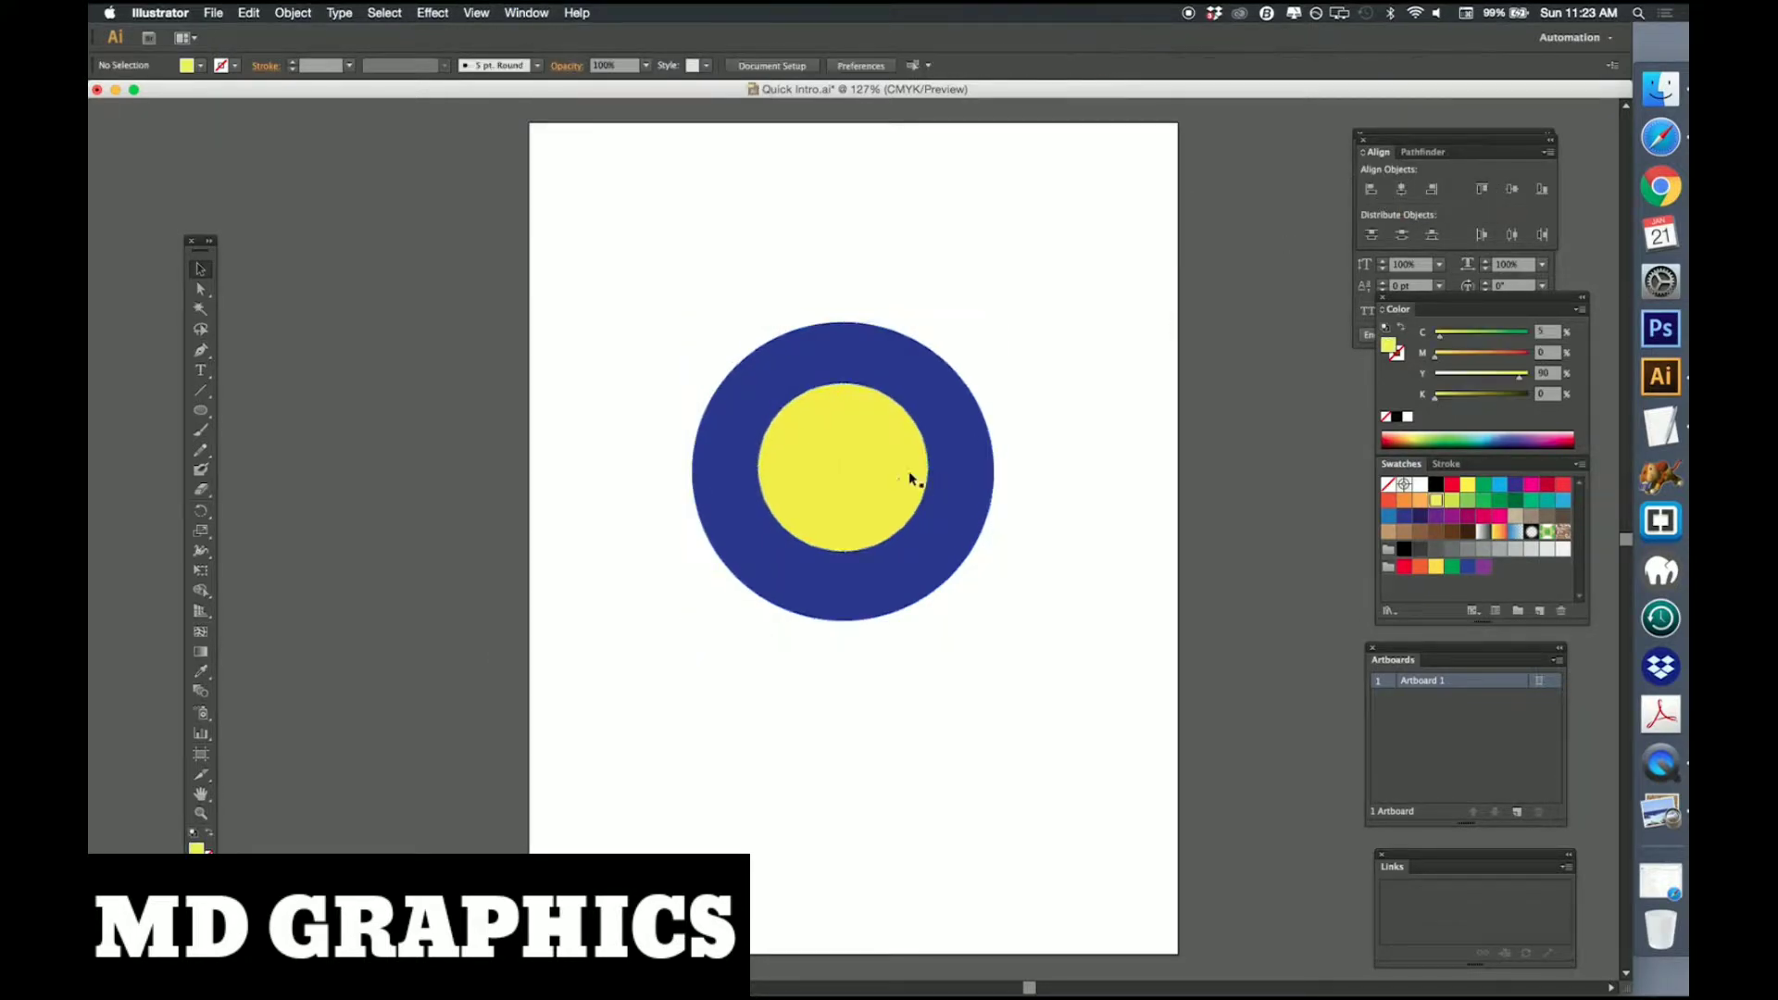
Move the yellow circle slightly upward inside the blue circle, keeping it on the same vertical axis.
{"action": "left_click_drag", "start_coordinate": [859, 458], "coordinate": [858, 441]}
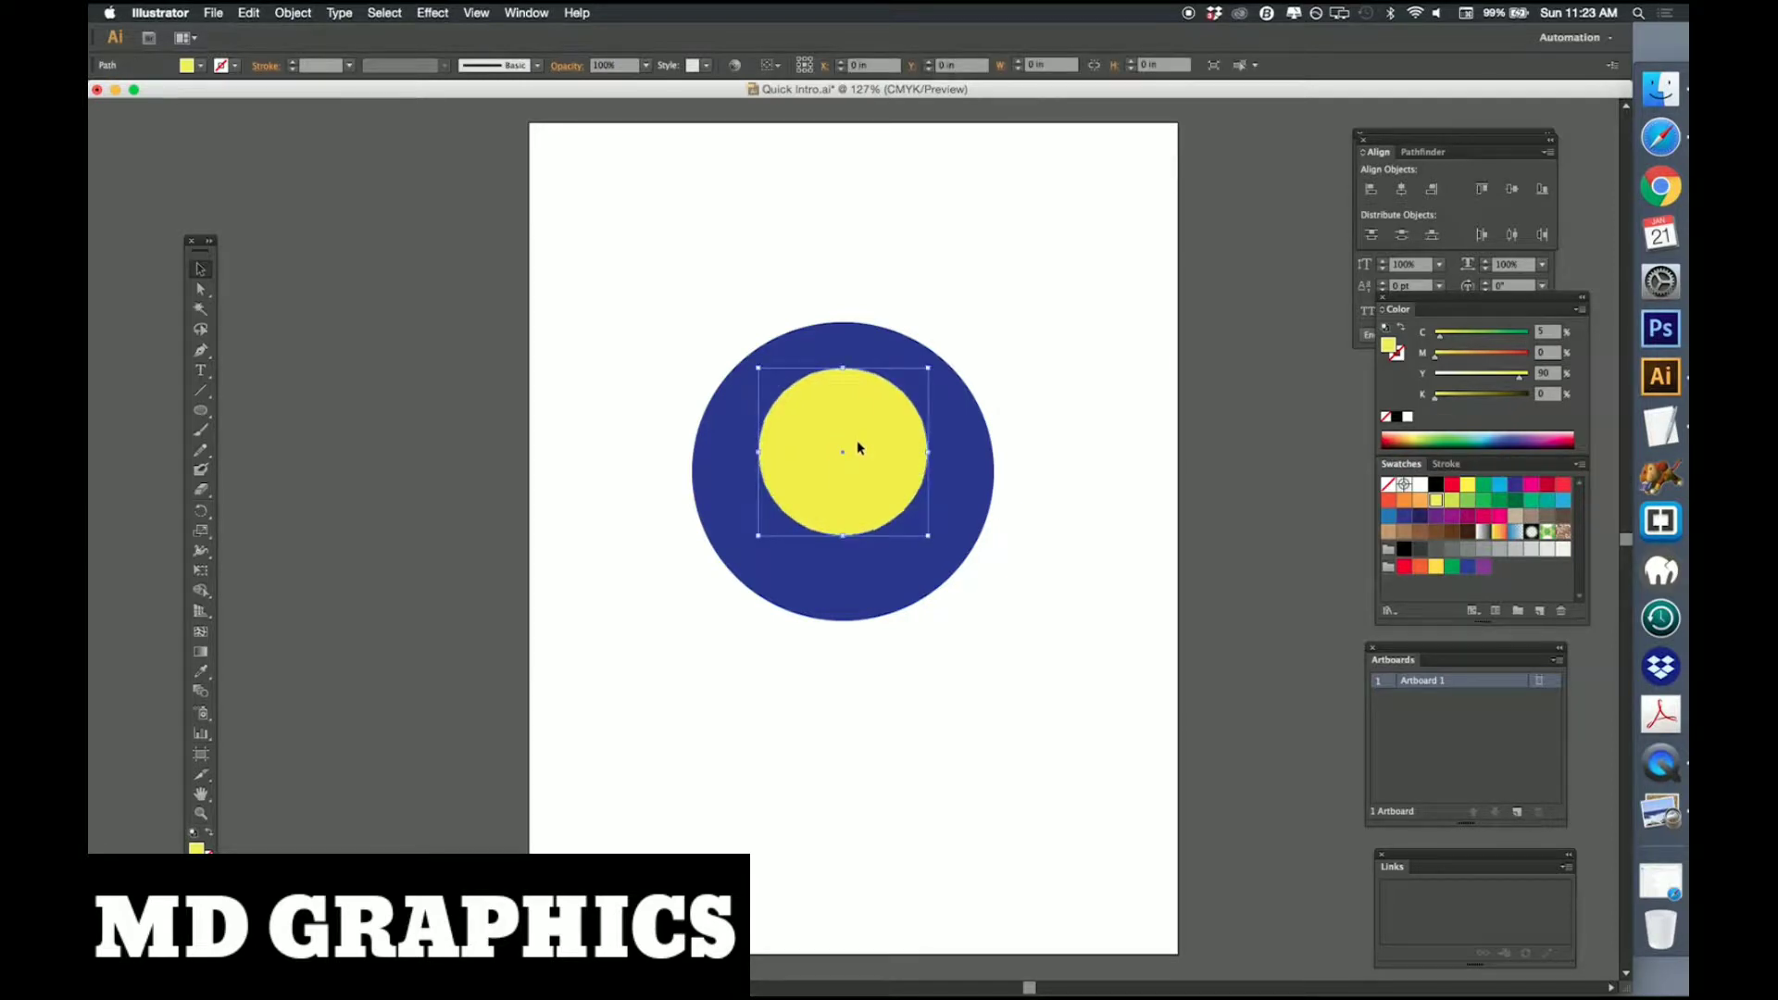
{"action": "left_click", "coordinate": [1109, 458]}
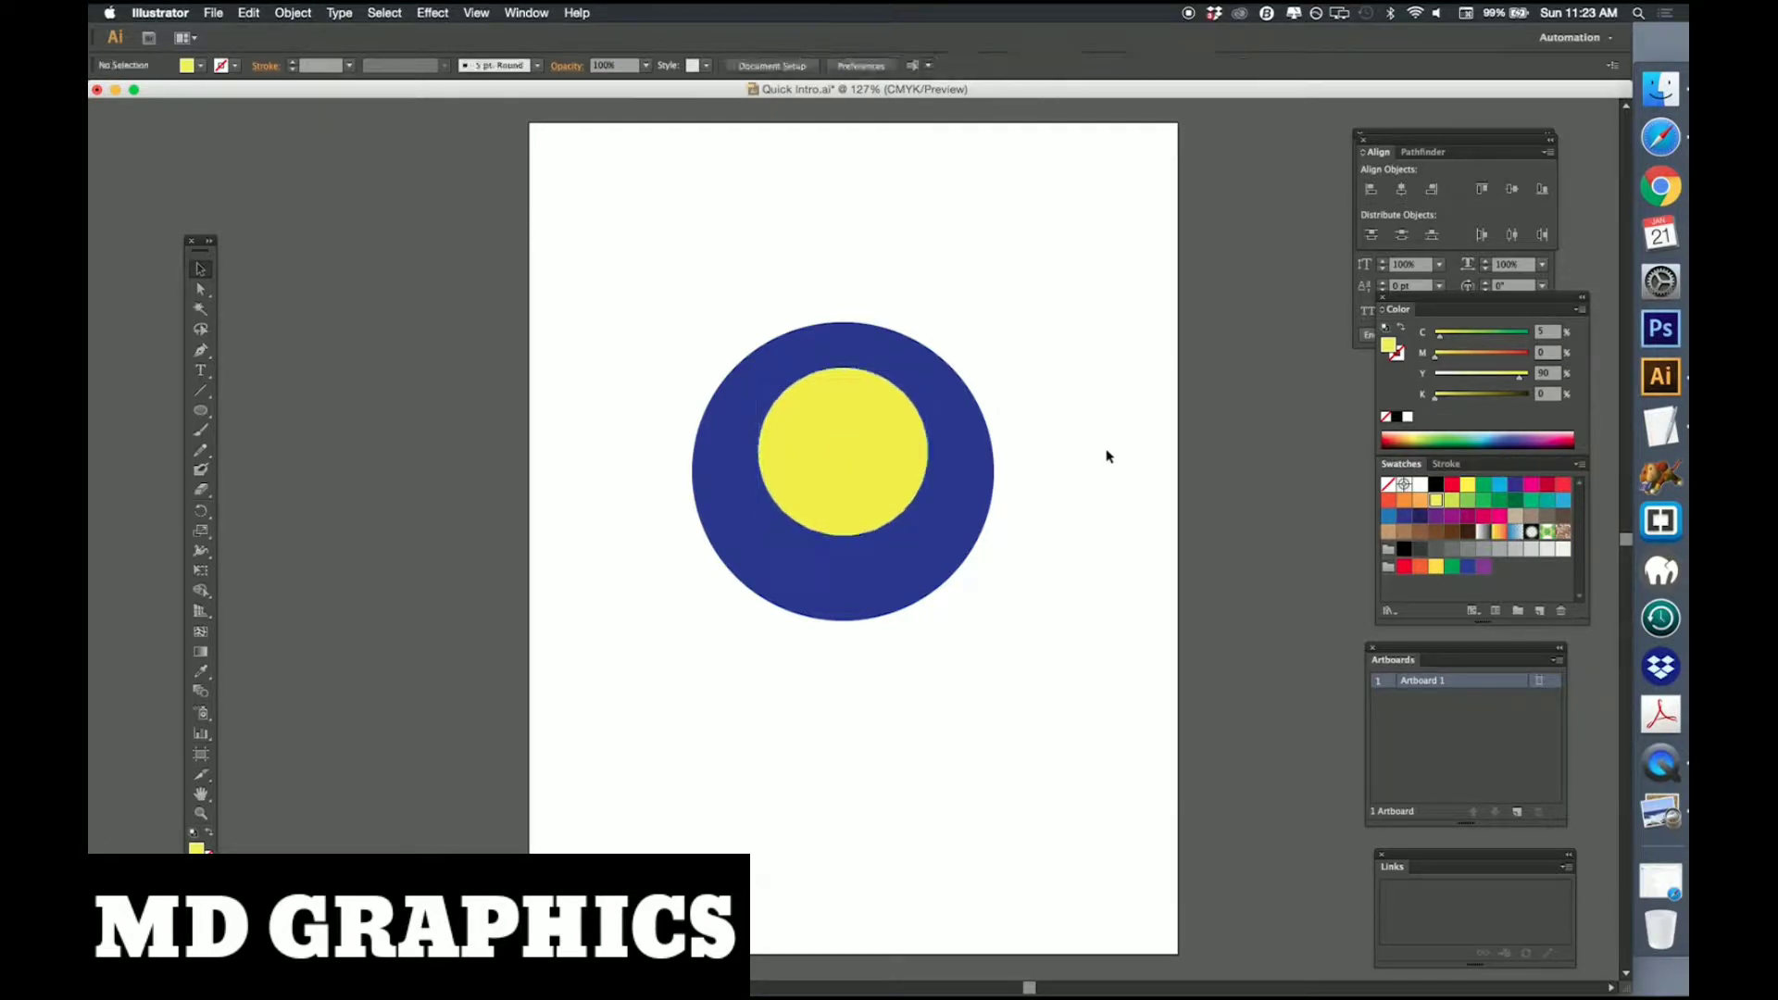
Show the document's layers and rename Layer 1 as Circles.
{"action": "left_click", "coordinate": [522, 12]}
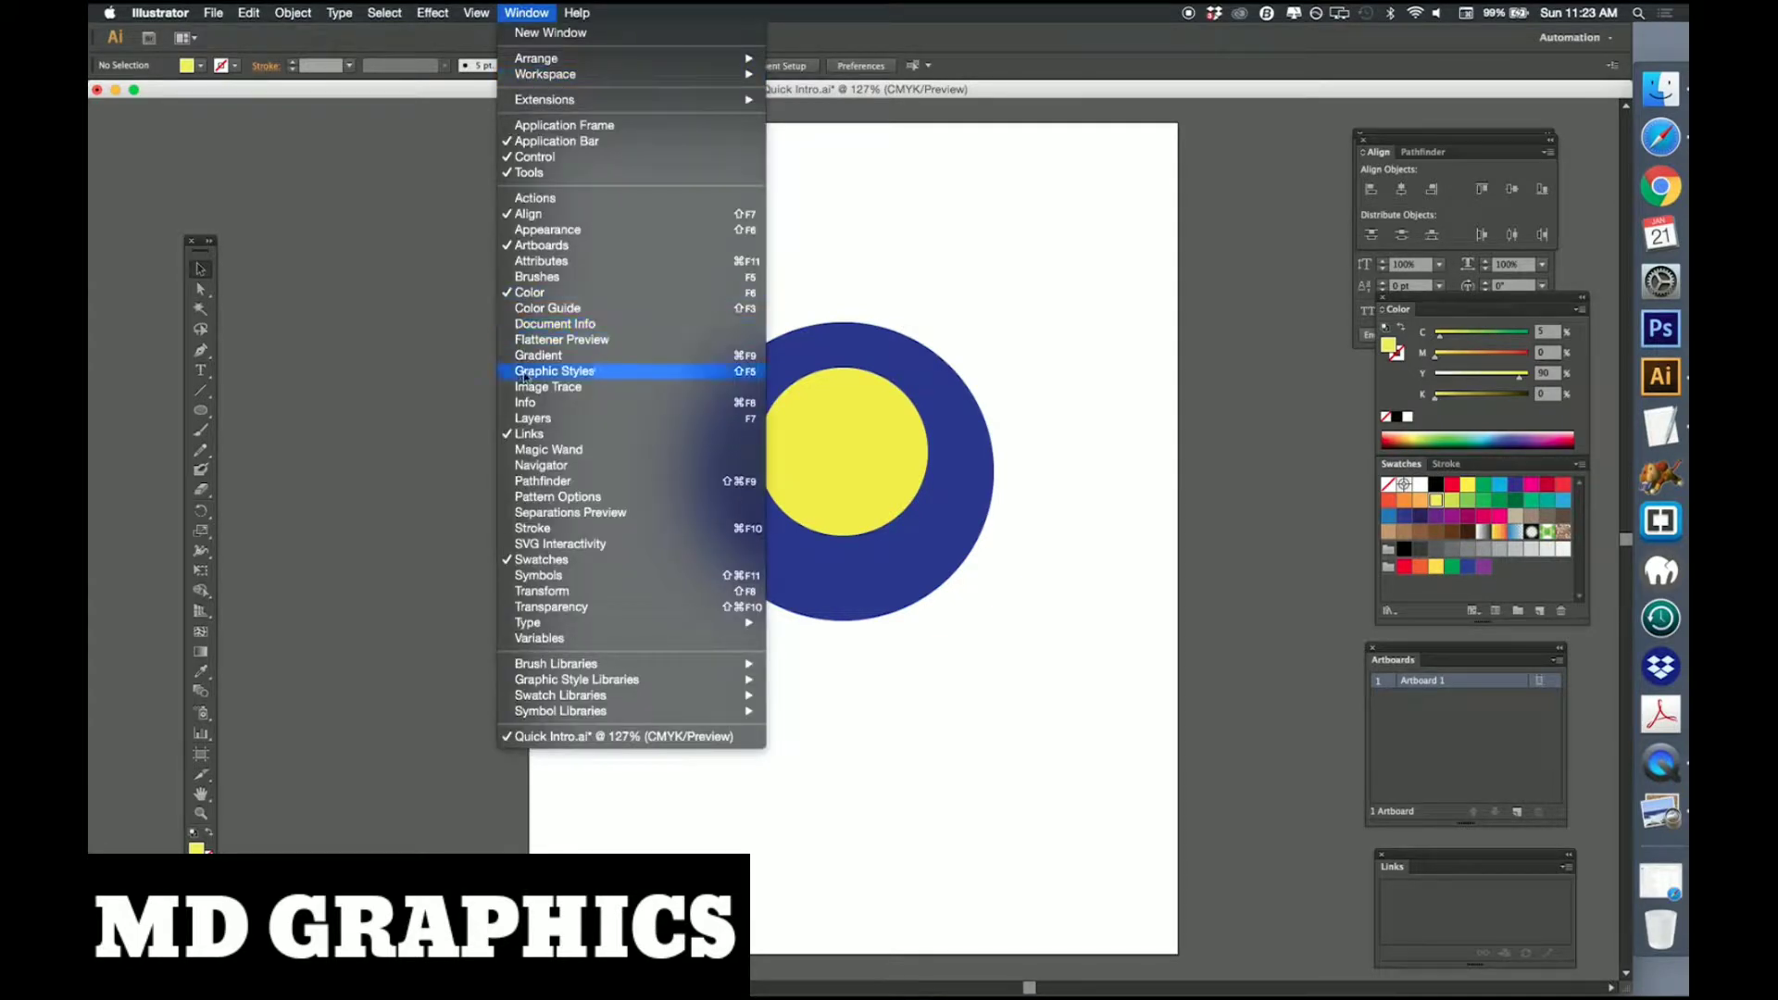
{"action": "left_click", "coordinate": [528, 419]}
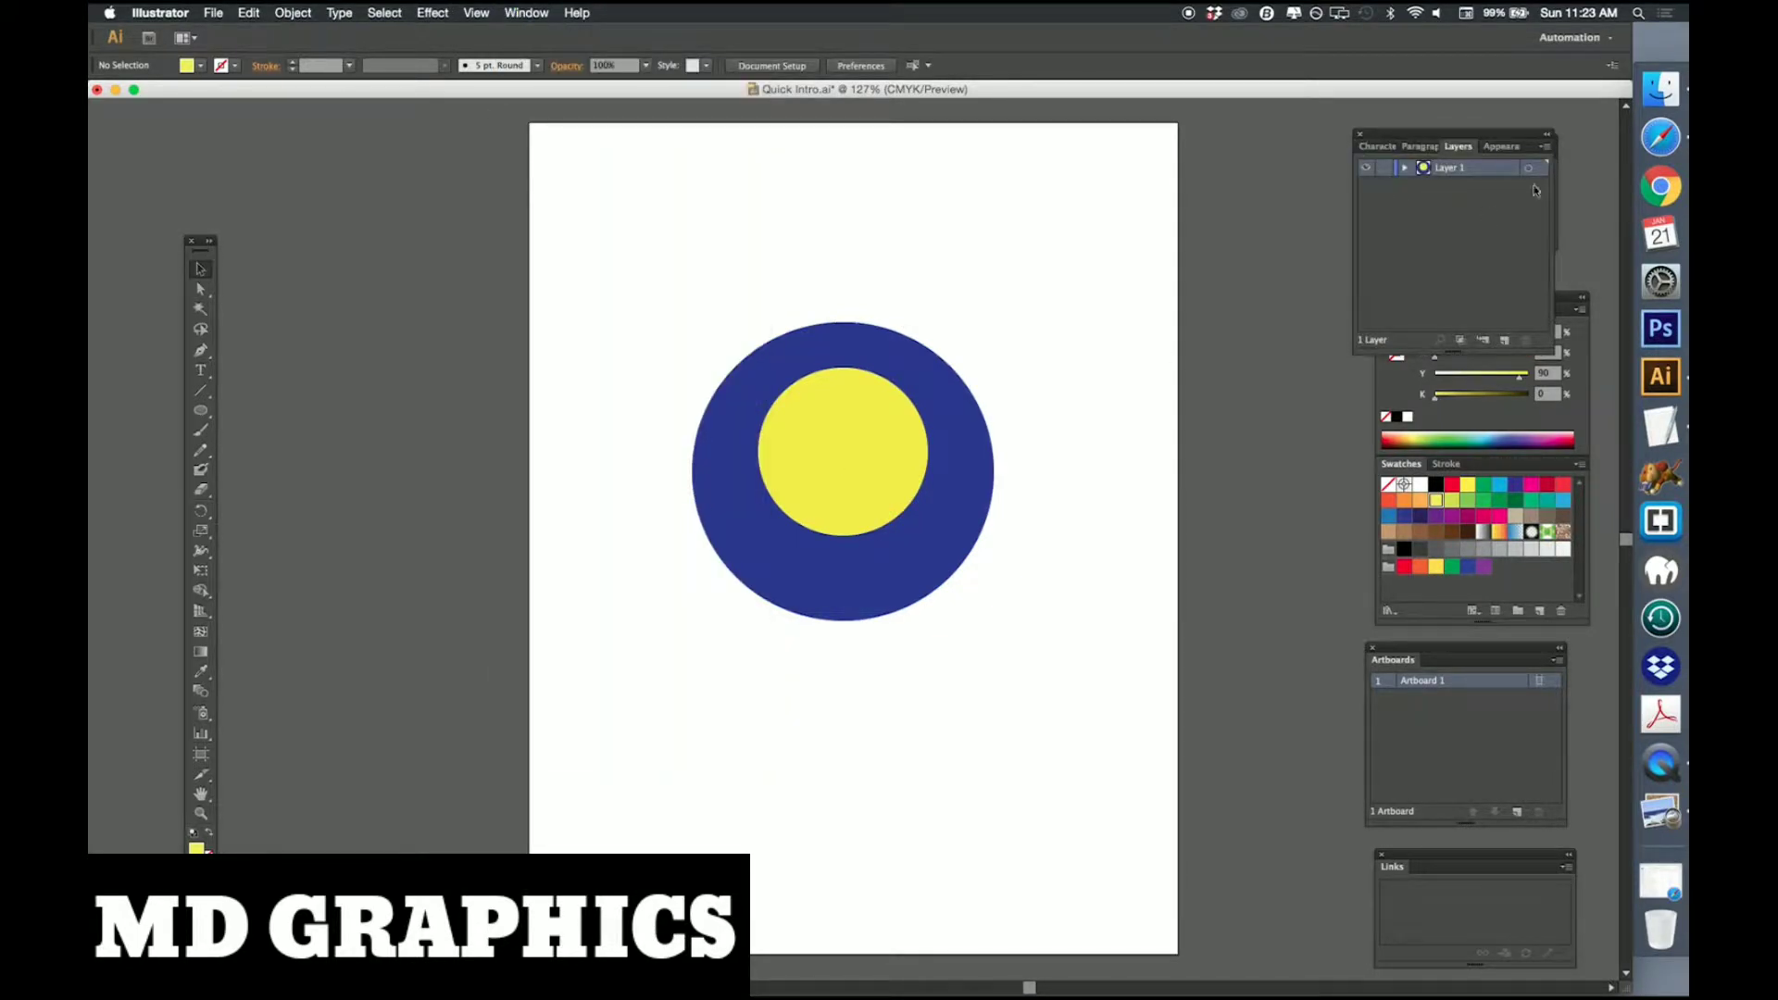
{"action": "double_click", "coordinate": [1449, 169]}
{"action": "type", "text": "Circles"}
{"action": "key", "text": "Return"}
Add a new layer above Circles and name it Shapes.
{"action": "left_click", "coordinate": [1507, 342]}
{"action": "key", "text": "shift+s"}
{"action": "key", "text": "h"}
{"action": "key", "text": "a"}
{"action": "key", "text": "p"}
{"action": "key", "text": "e"}
{"action": "key", "text": "s"}
{"action": "double_click", "coordinate": [1453, 170]}
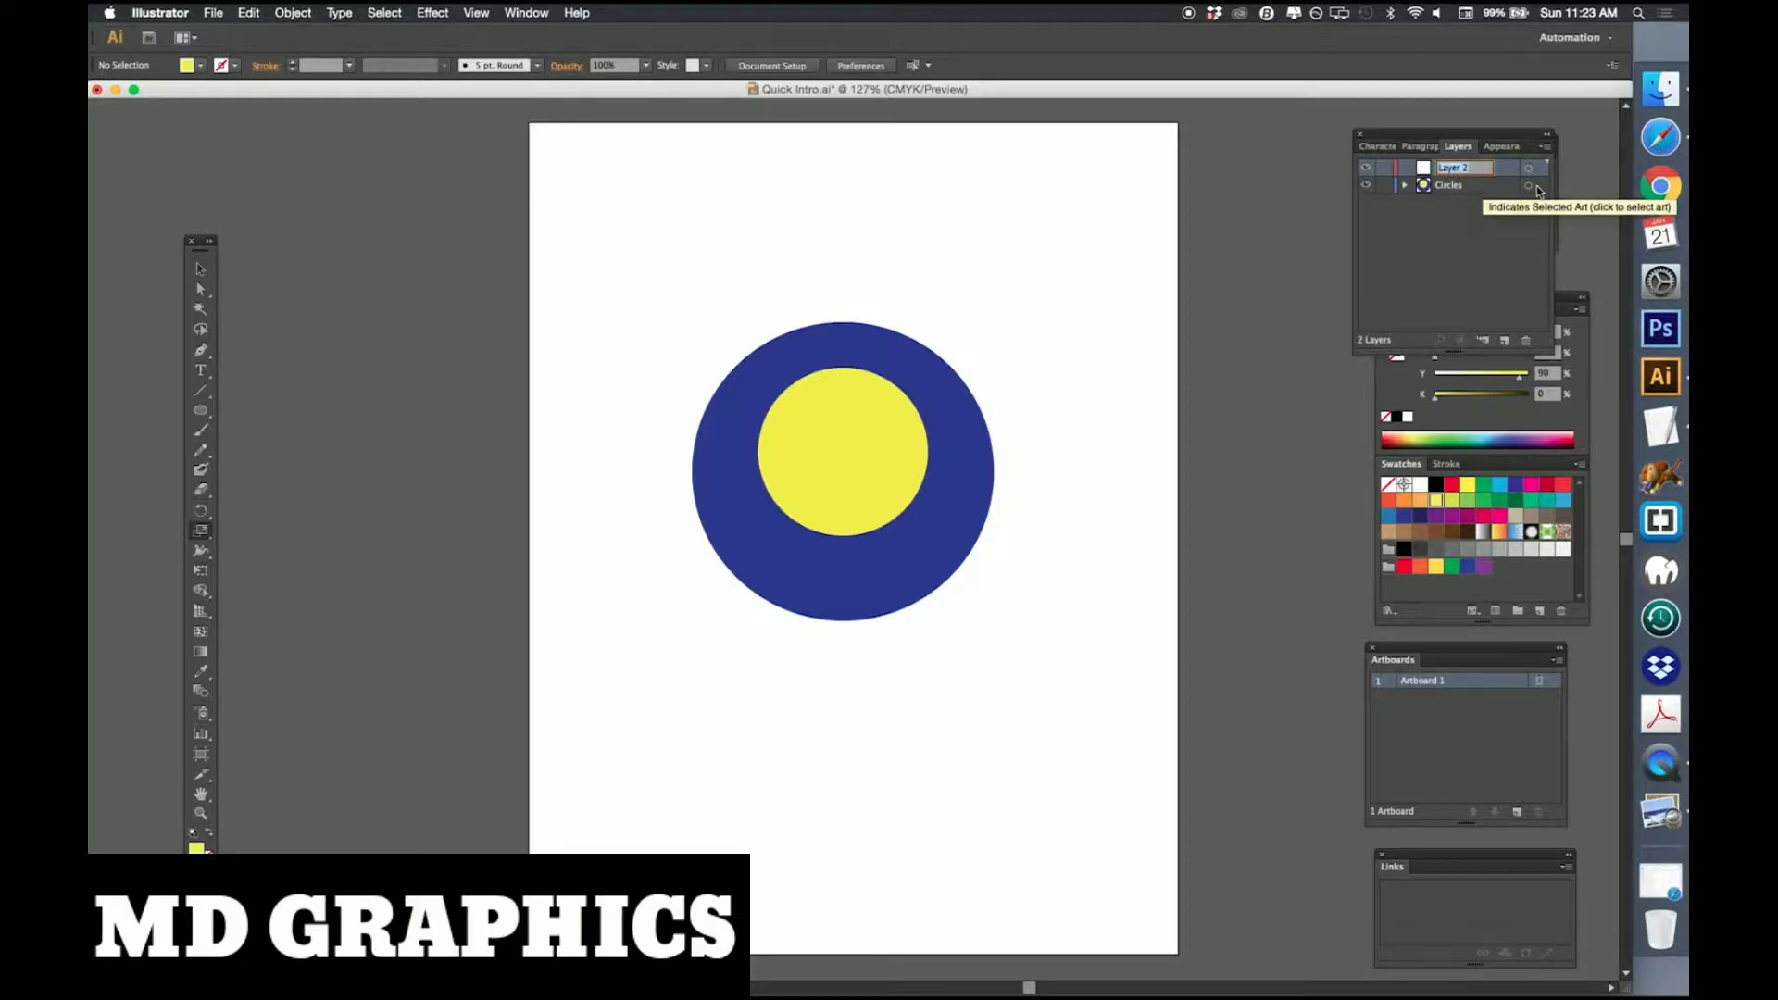
{"action": "type", "text": "Shapes"}
{"action": "key", "text": "Return"}
Add another layer on top of the stack and name it Type.
{"action": "left_click", "coordinate": [1506, 342]}
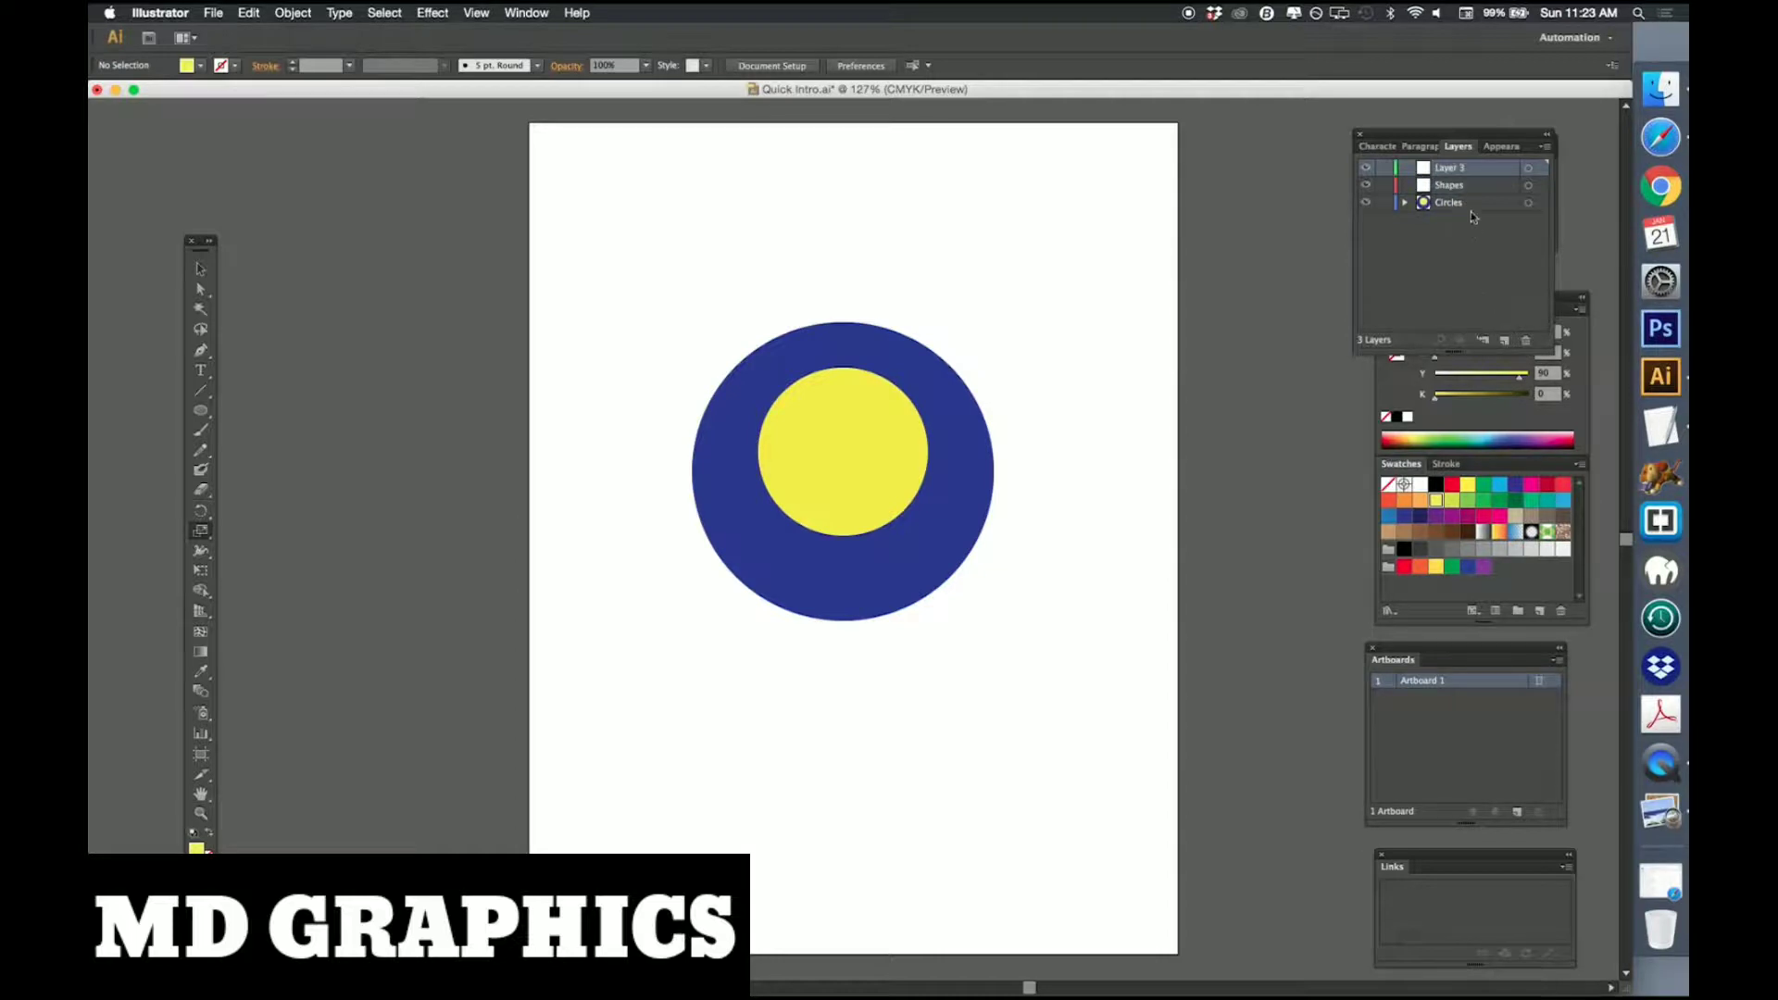
{"action": "double_click", "coordinate": [1447, 167]}
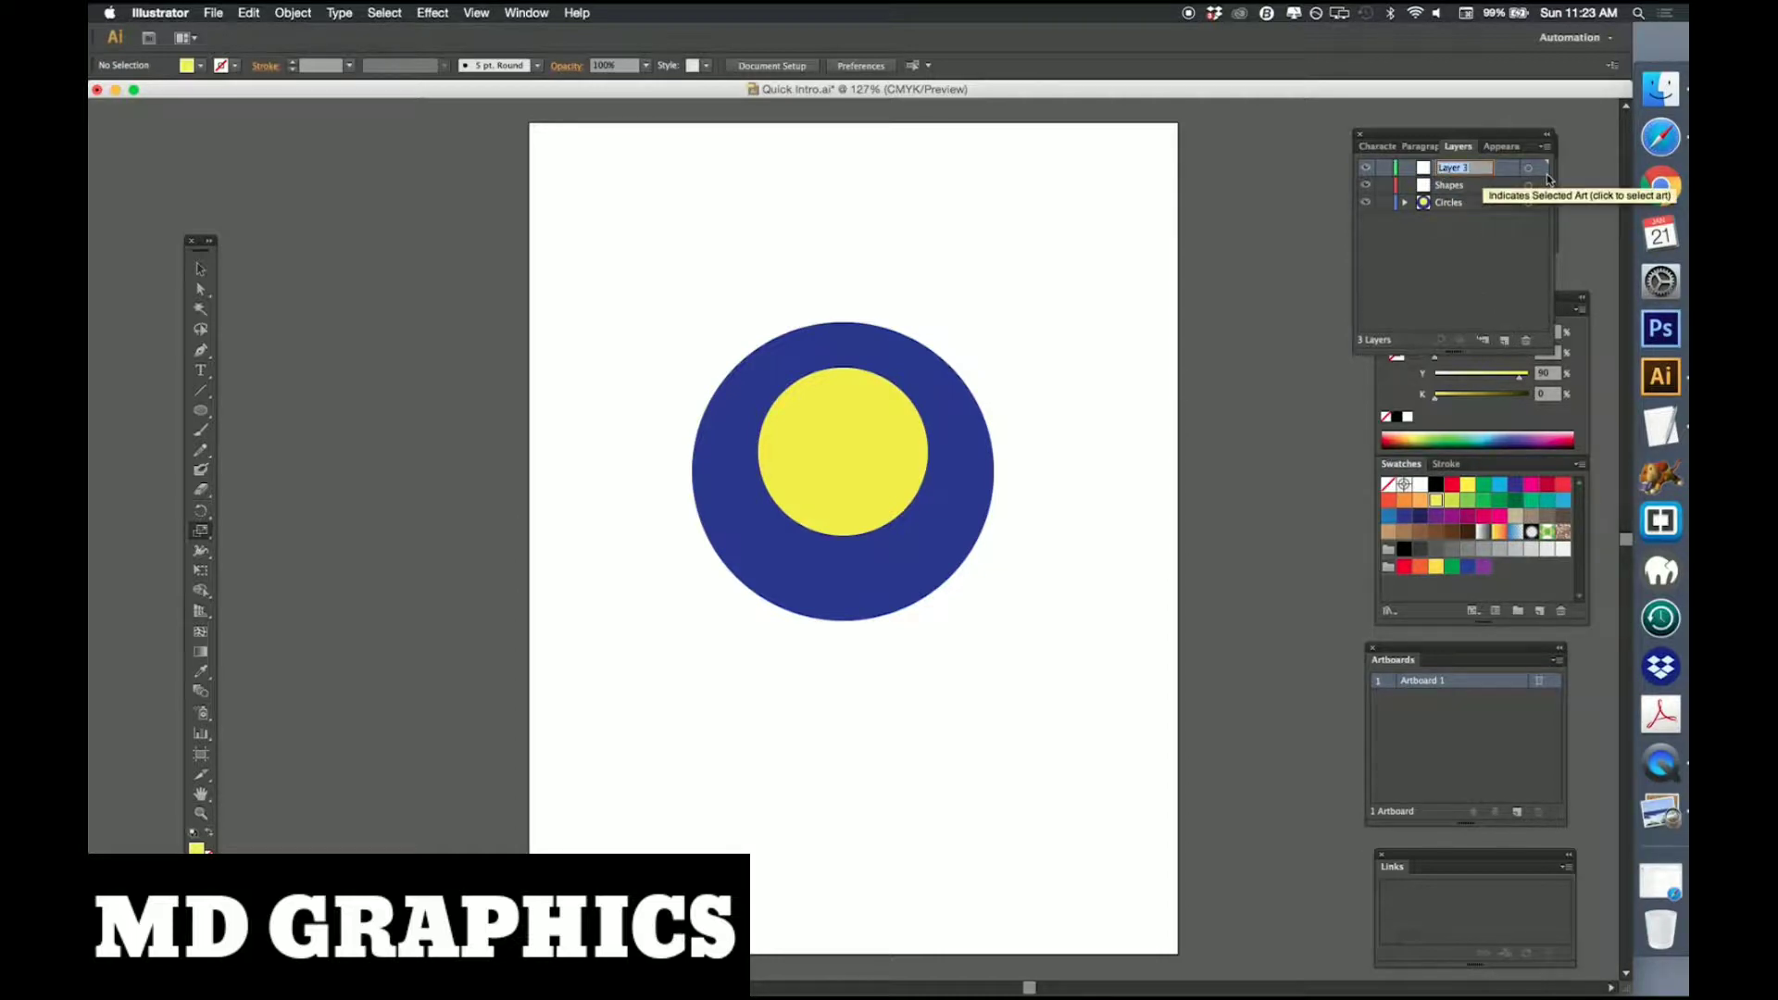
{"action": "type", "text": "Type"}
{"action": "key", "text": "Return"}
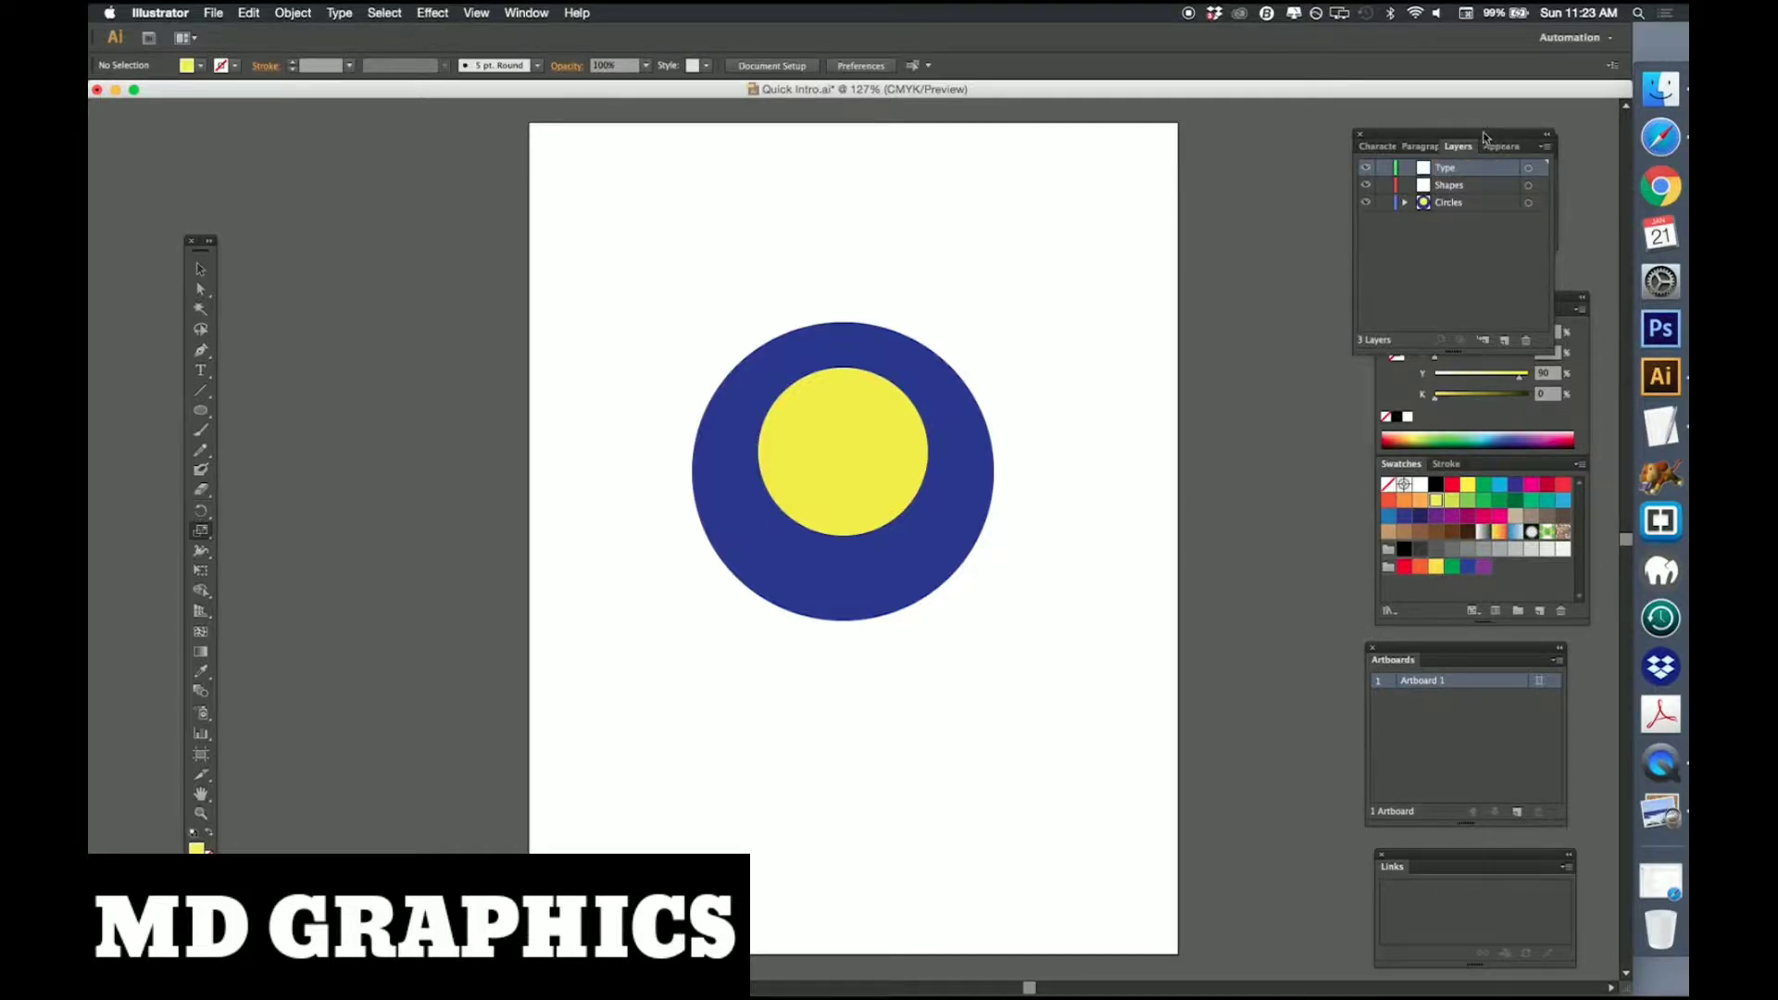
Enlarge both circles together proportionally until the blue one is about 5.22 in wide, and lock the Circles layer.
{"action": "left_click", "coordinate": [1384, 202]}
{"action": "left_click", "coordinate": [1385, 203]}
{"action": "left_click", "coordinate": [200, 270]}
{"action": "left_click_drag", "start_coordinate": [649, 274], "coordinate": [1080, 675]}
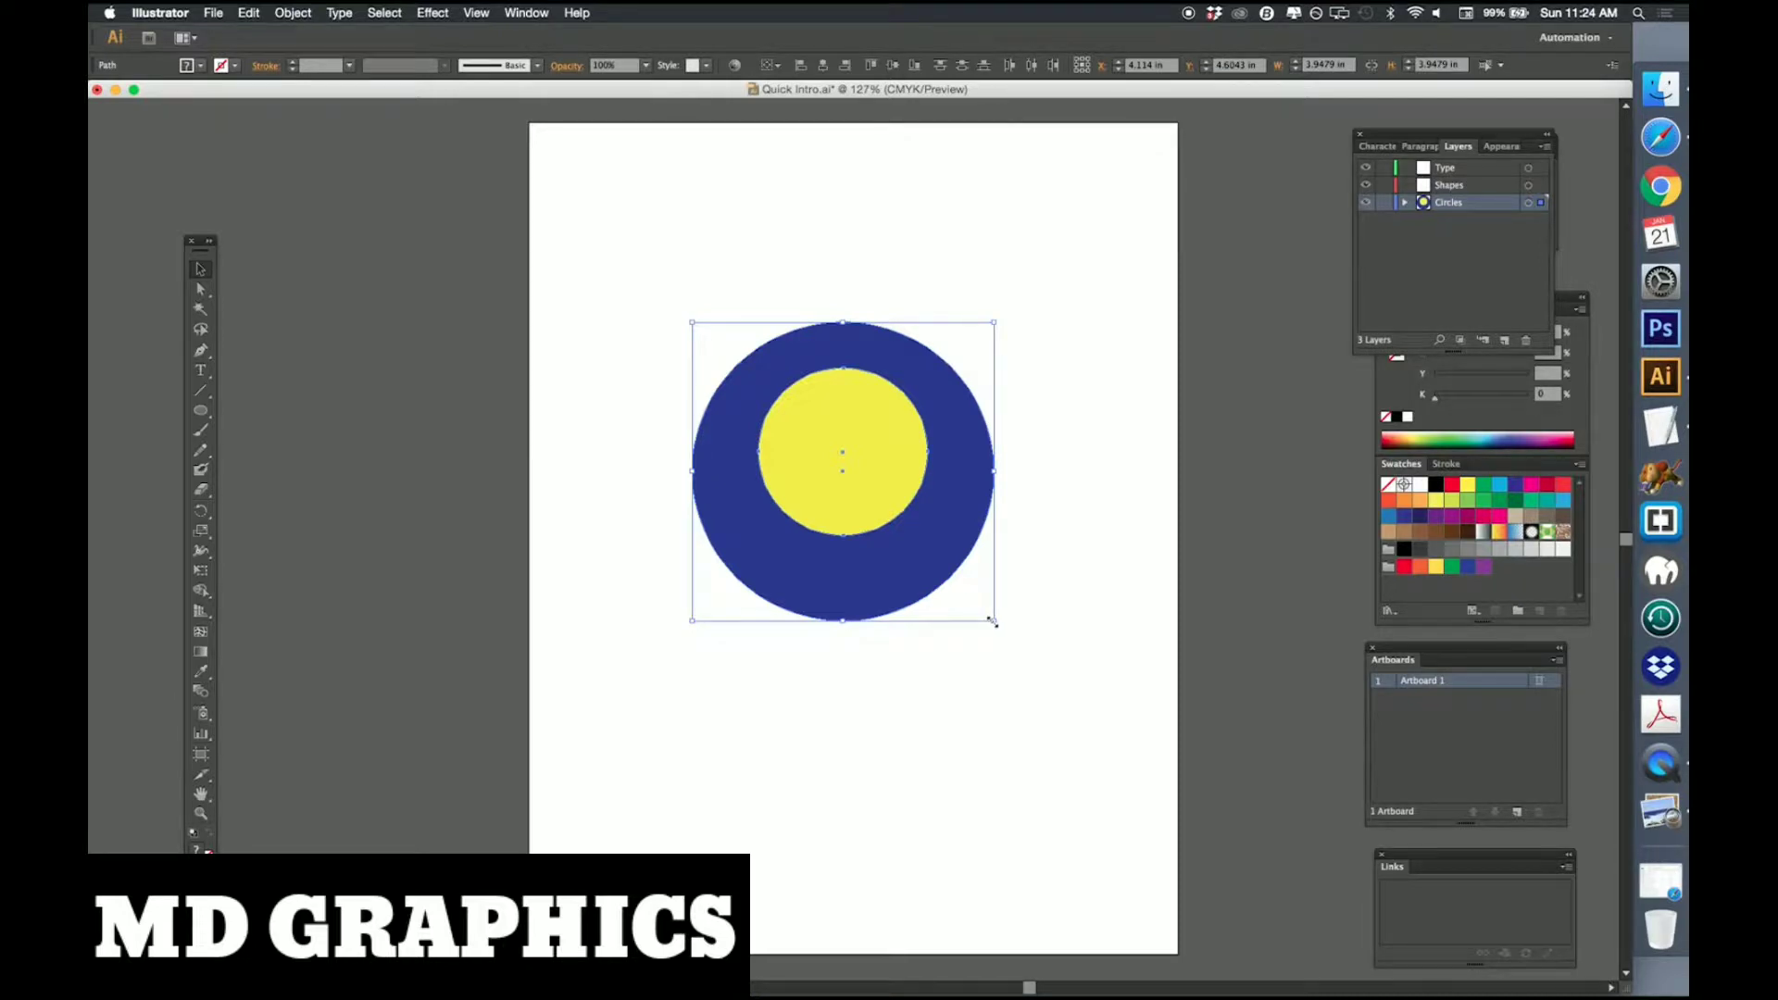
{"action": "left_click_drag", "start_coordinate": [992, 622], "coordinate": [1051, 704]}
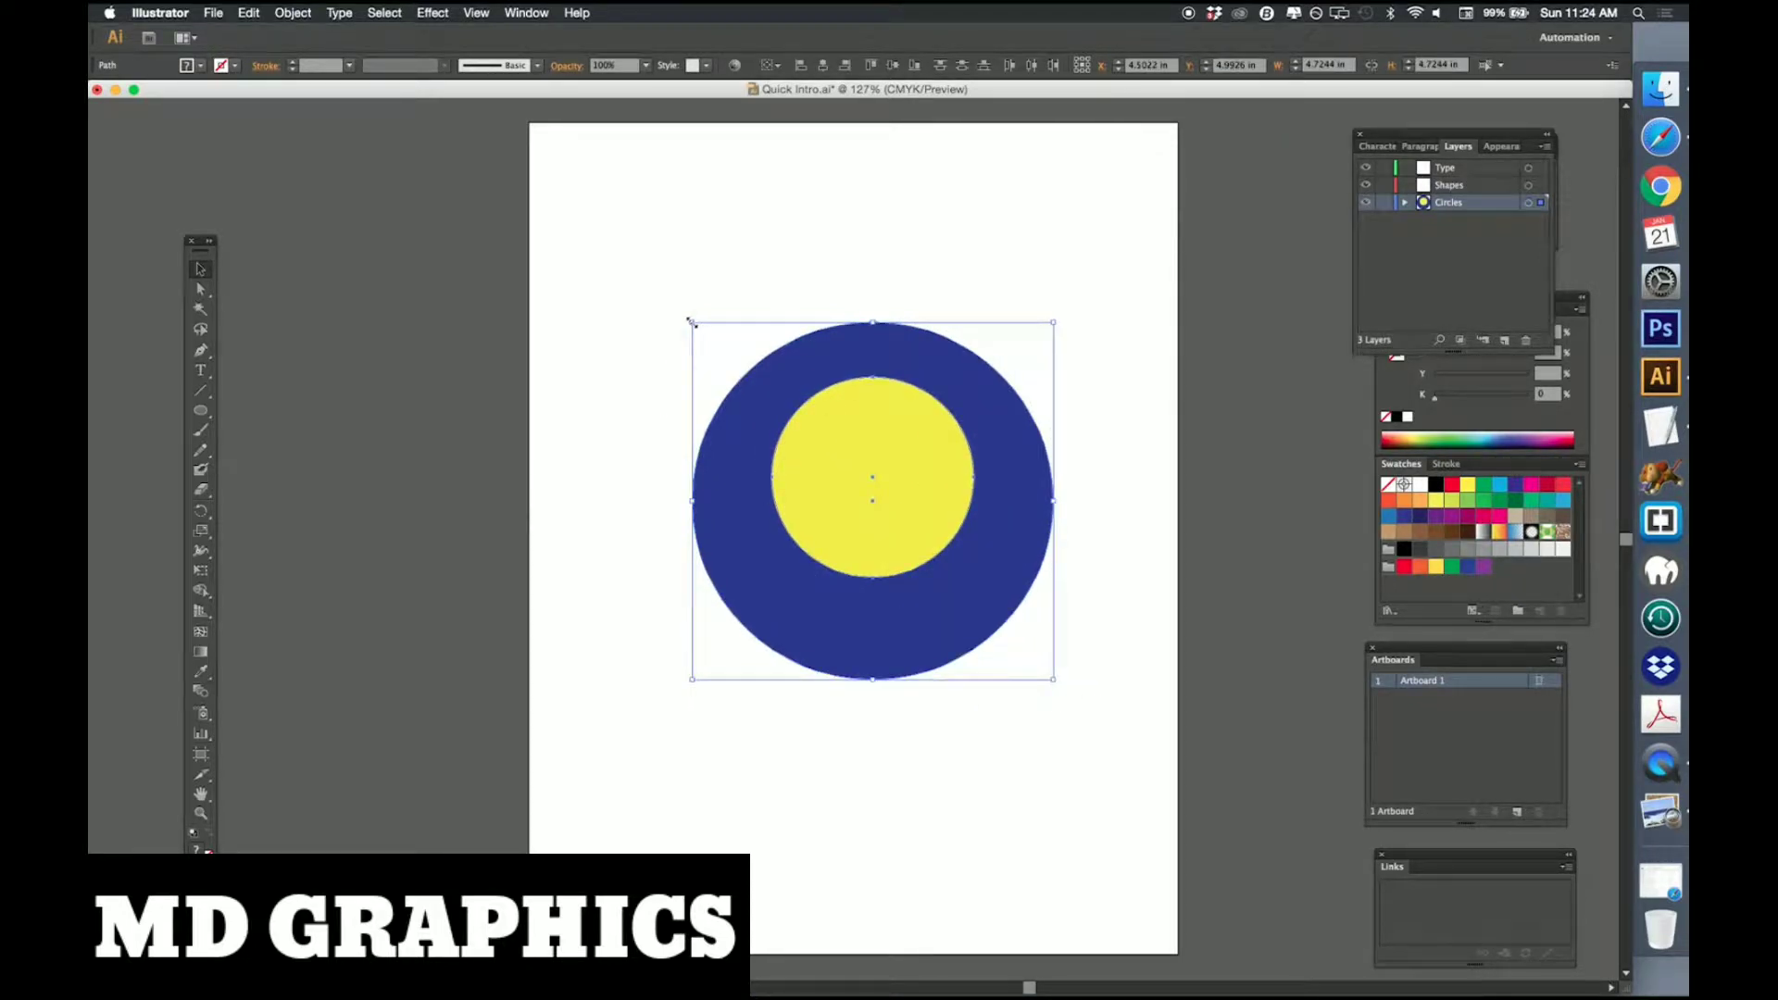
{"action": "left_click_drag", "start_coordinate": [690, 320], "coordinate": [649, 285]}
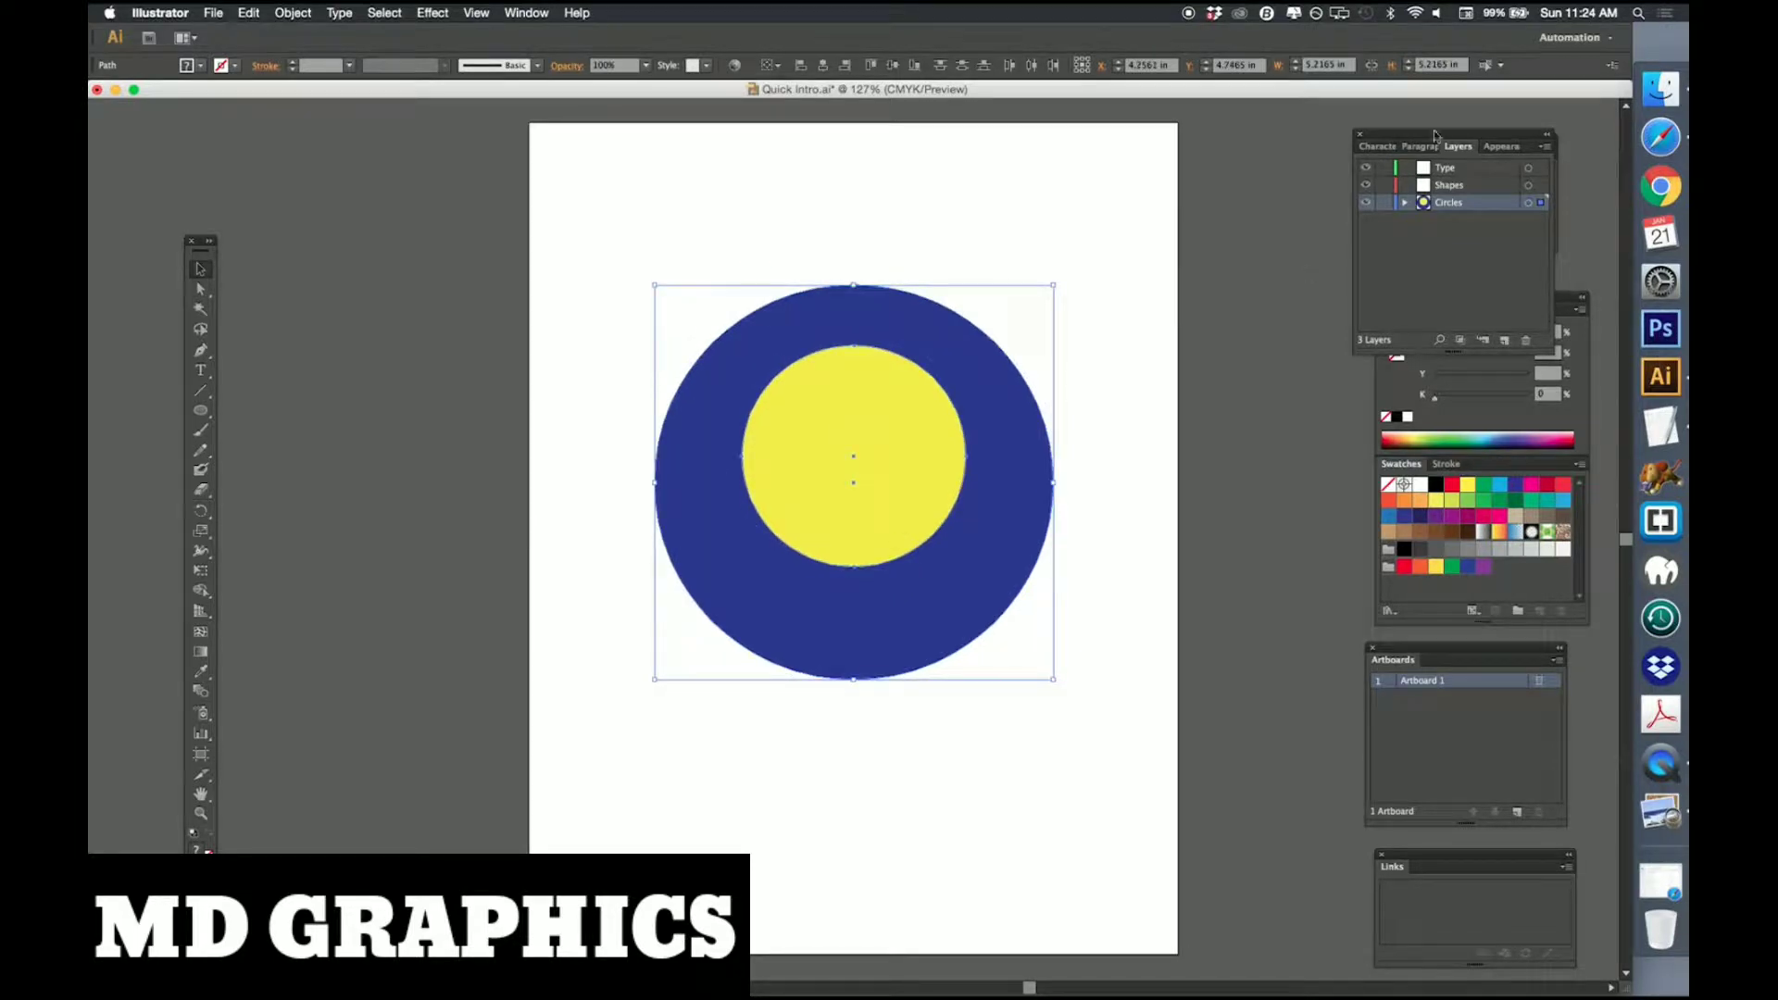
{"action": "left_click", "coordinate": [1384, 203]}
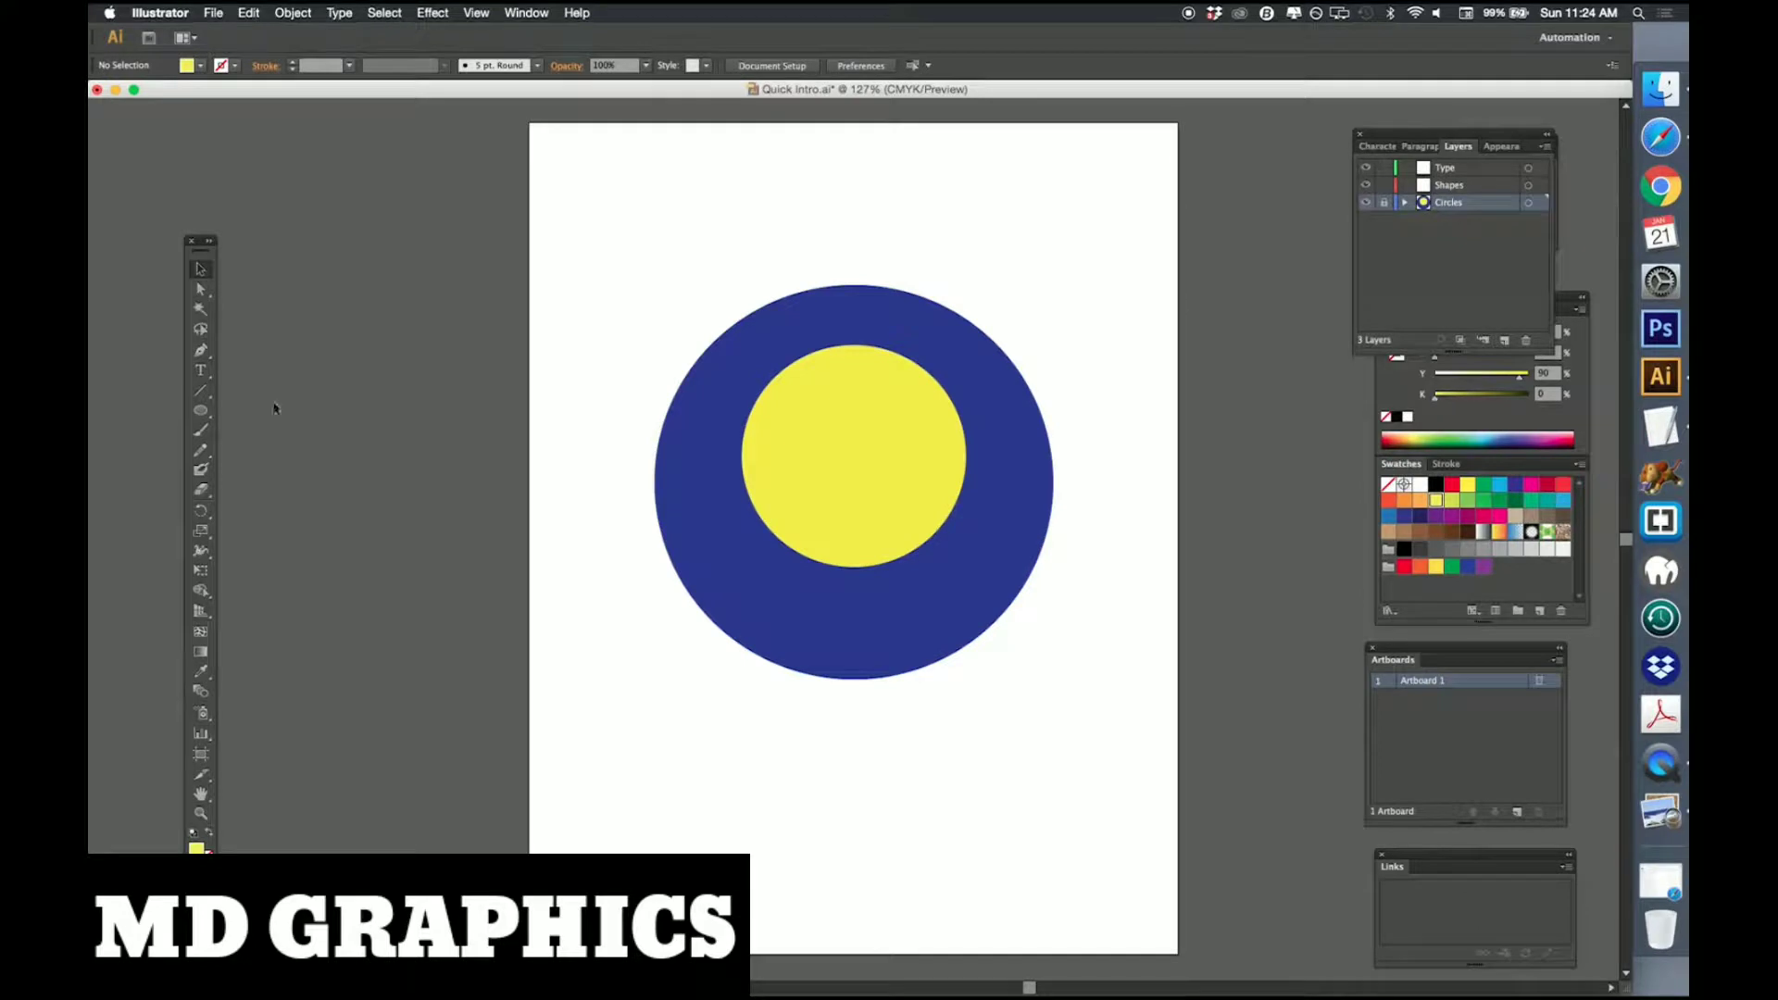
Draw a rounded square about 0.79 in wide on the Shapes layer, over the left part of the blue ring.
{"action": "left_click", "coordinate": [201, 412]}
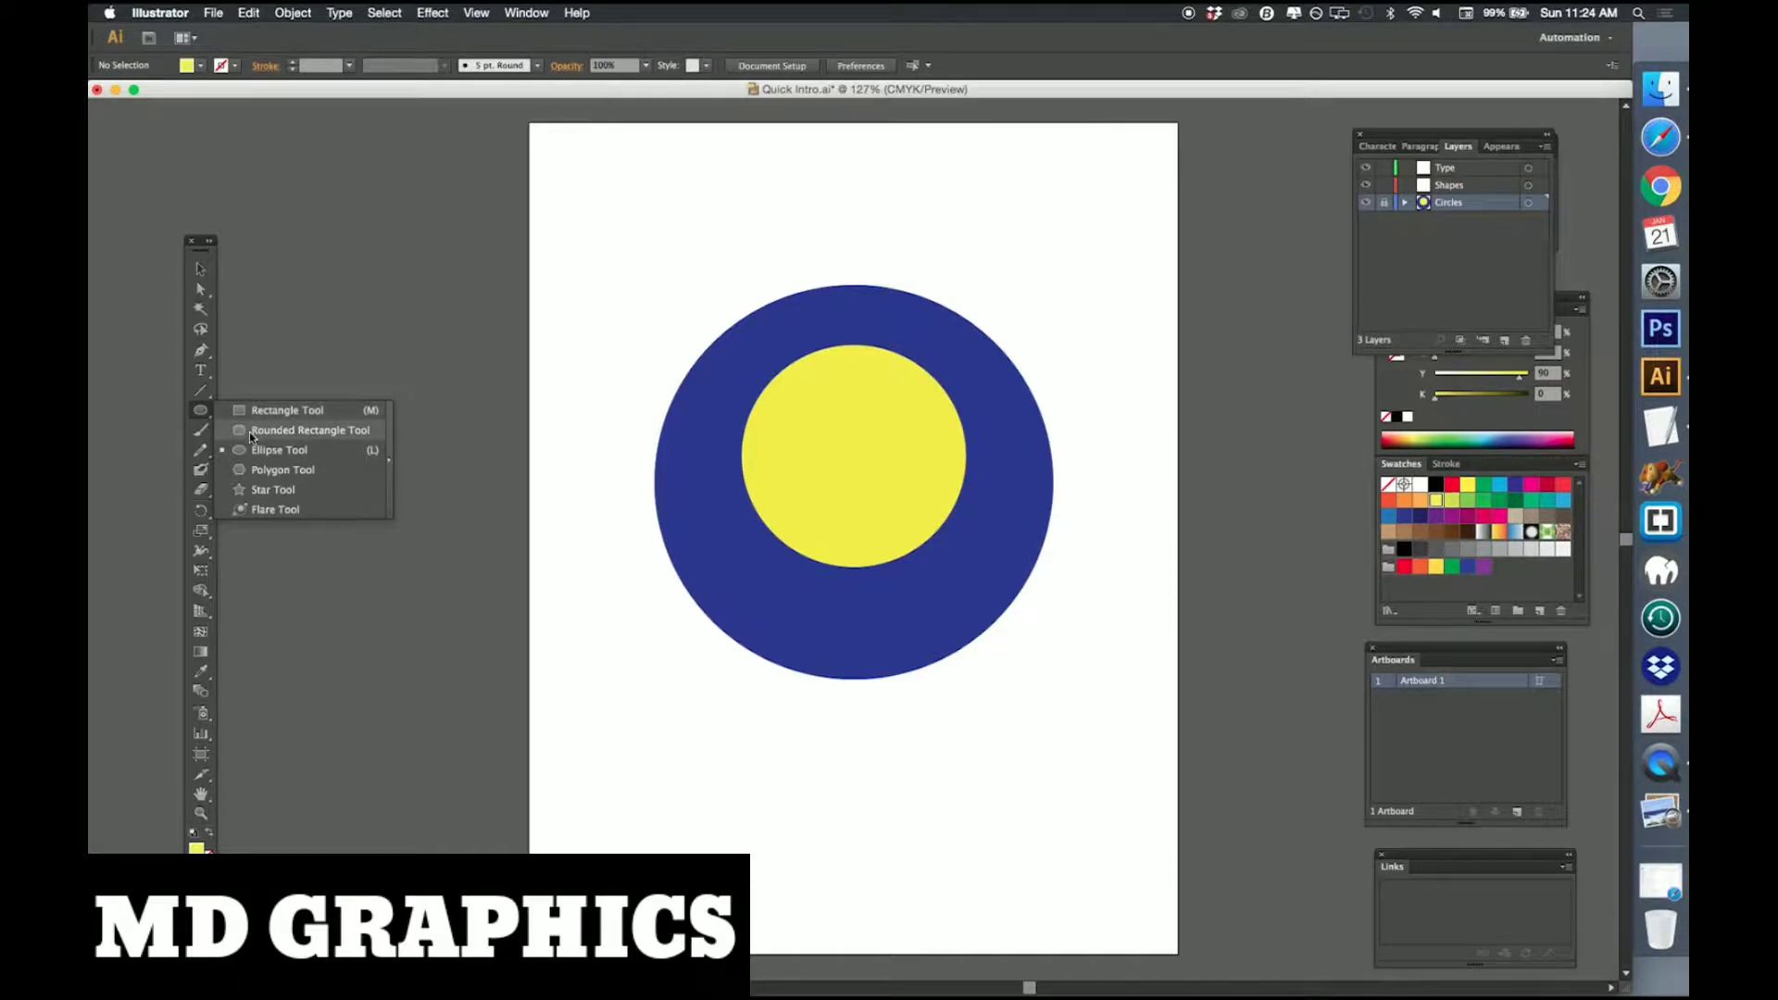
{"action": "left_click", "coordinate": [248, 432]}
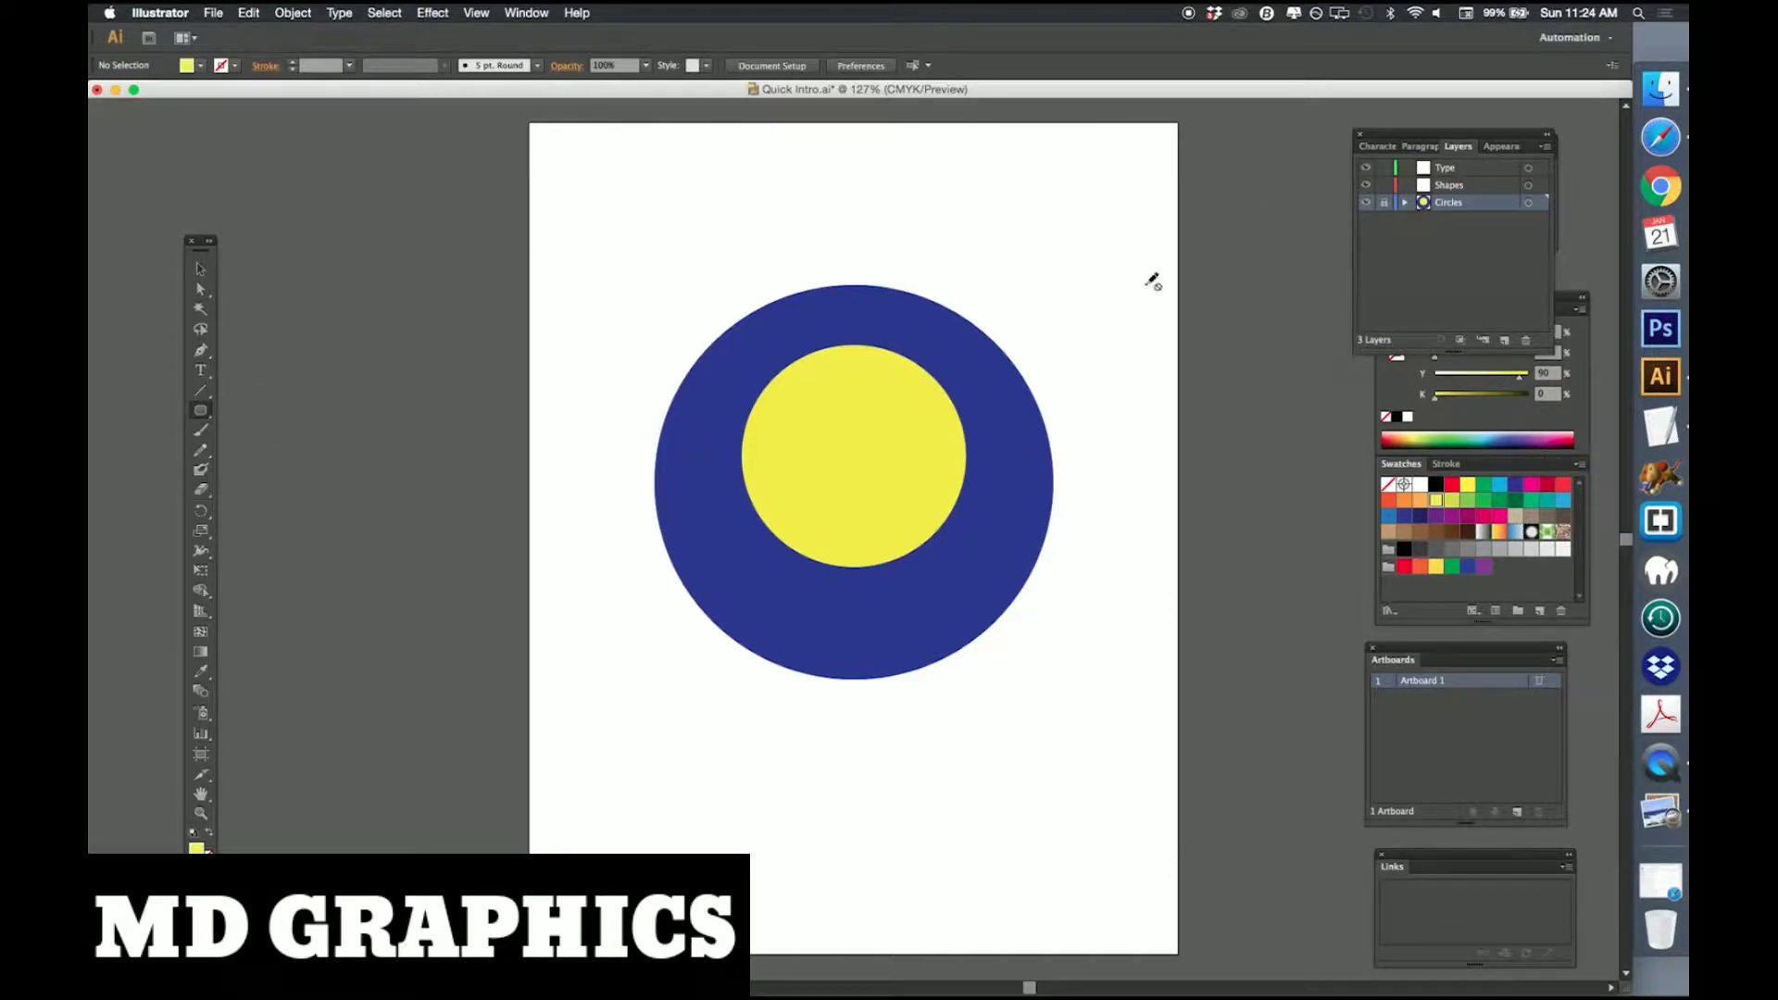
{"action": "left_click", "coordinate": [1482, 187]}
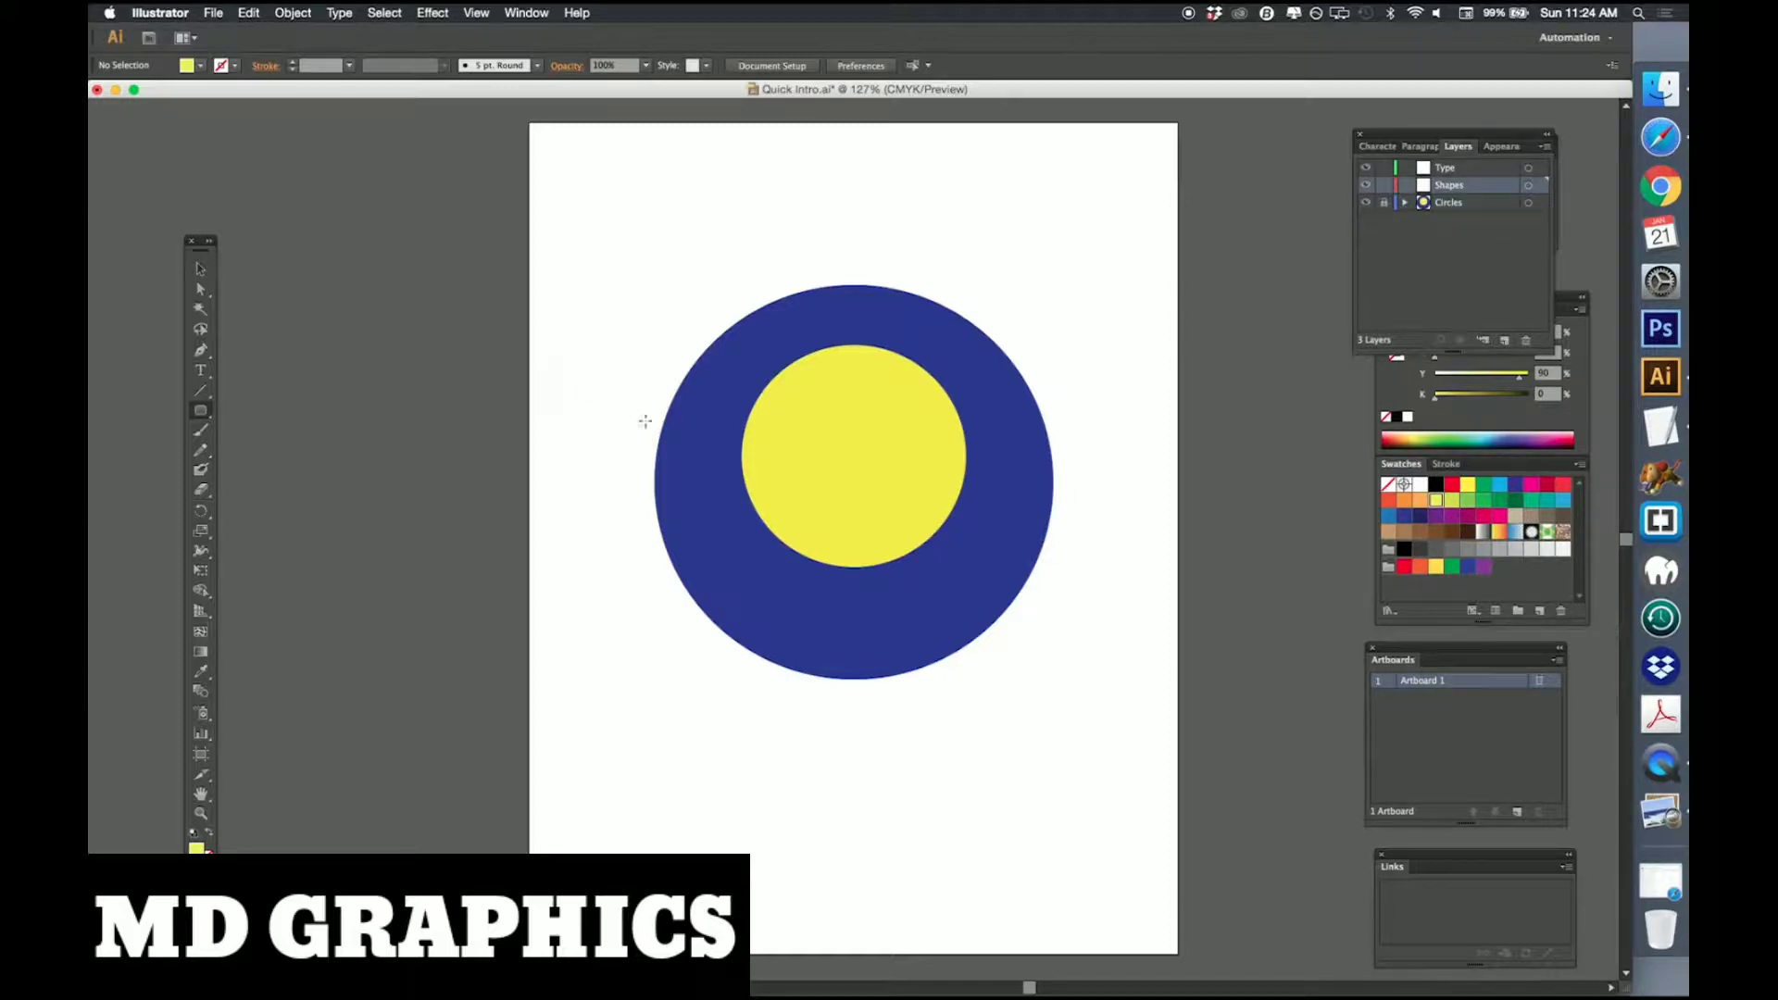
{"action": "left_click_drag", "start_coordinate": [673, 440], "coordinate": [719, 499]}
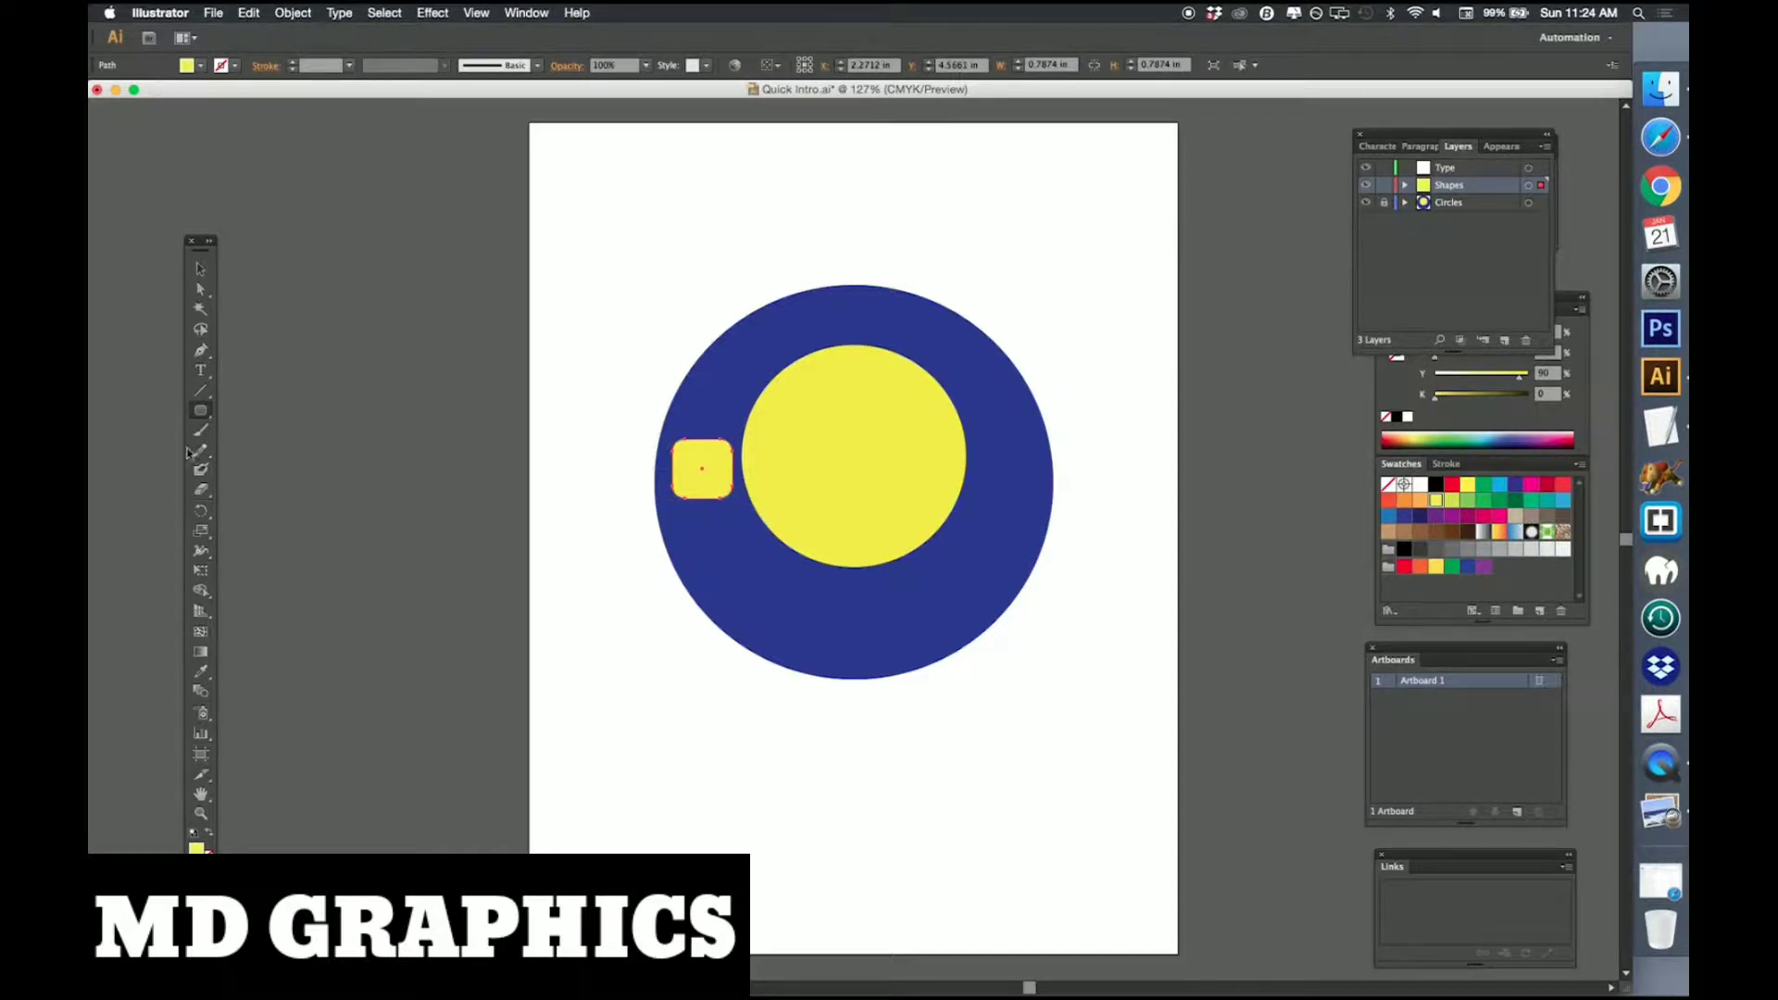
Rotate the rounded square 45° and fit it as a diamond about 0.92 in wide within the left part of the blue ring.
{"action": "left_click", "coordinate": [203, 515]}
{"action": "left_click", "coordinate": [714, 468], "text": "alt"}
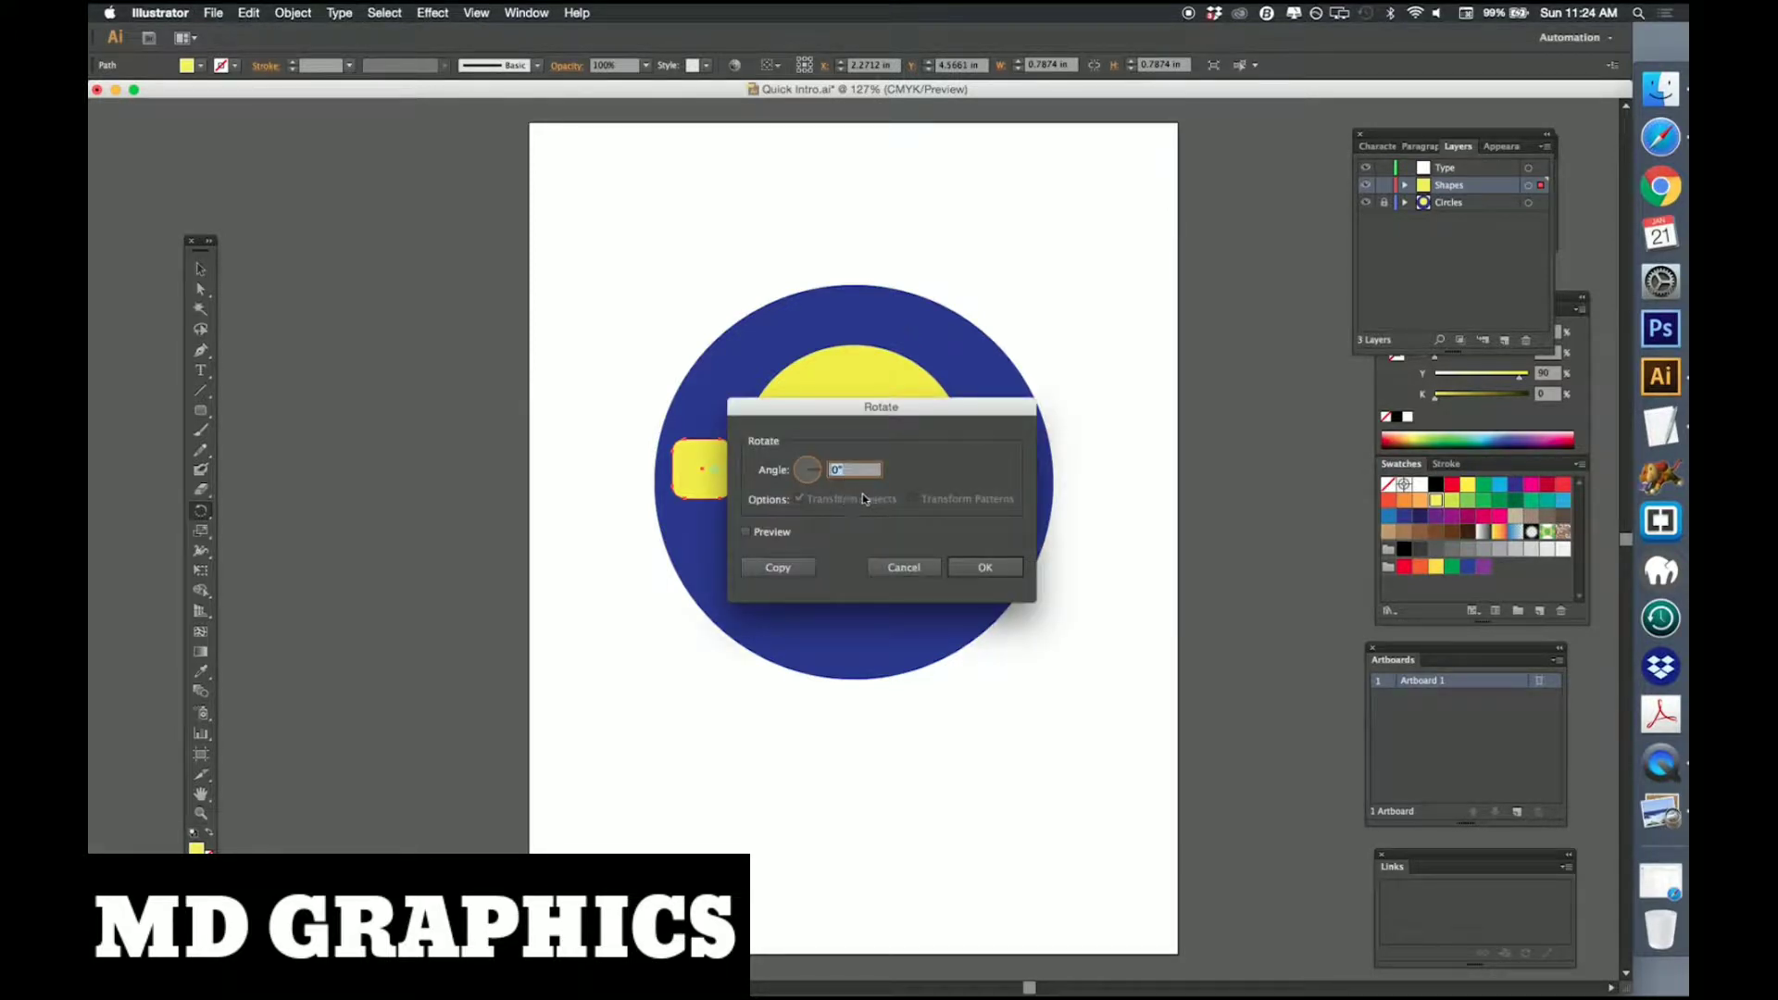
{"action": "type", "text": "45"}
{"action": "left_click", "coordinate": [985, 567]}
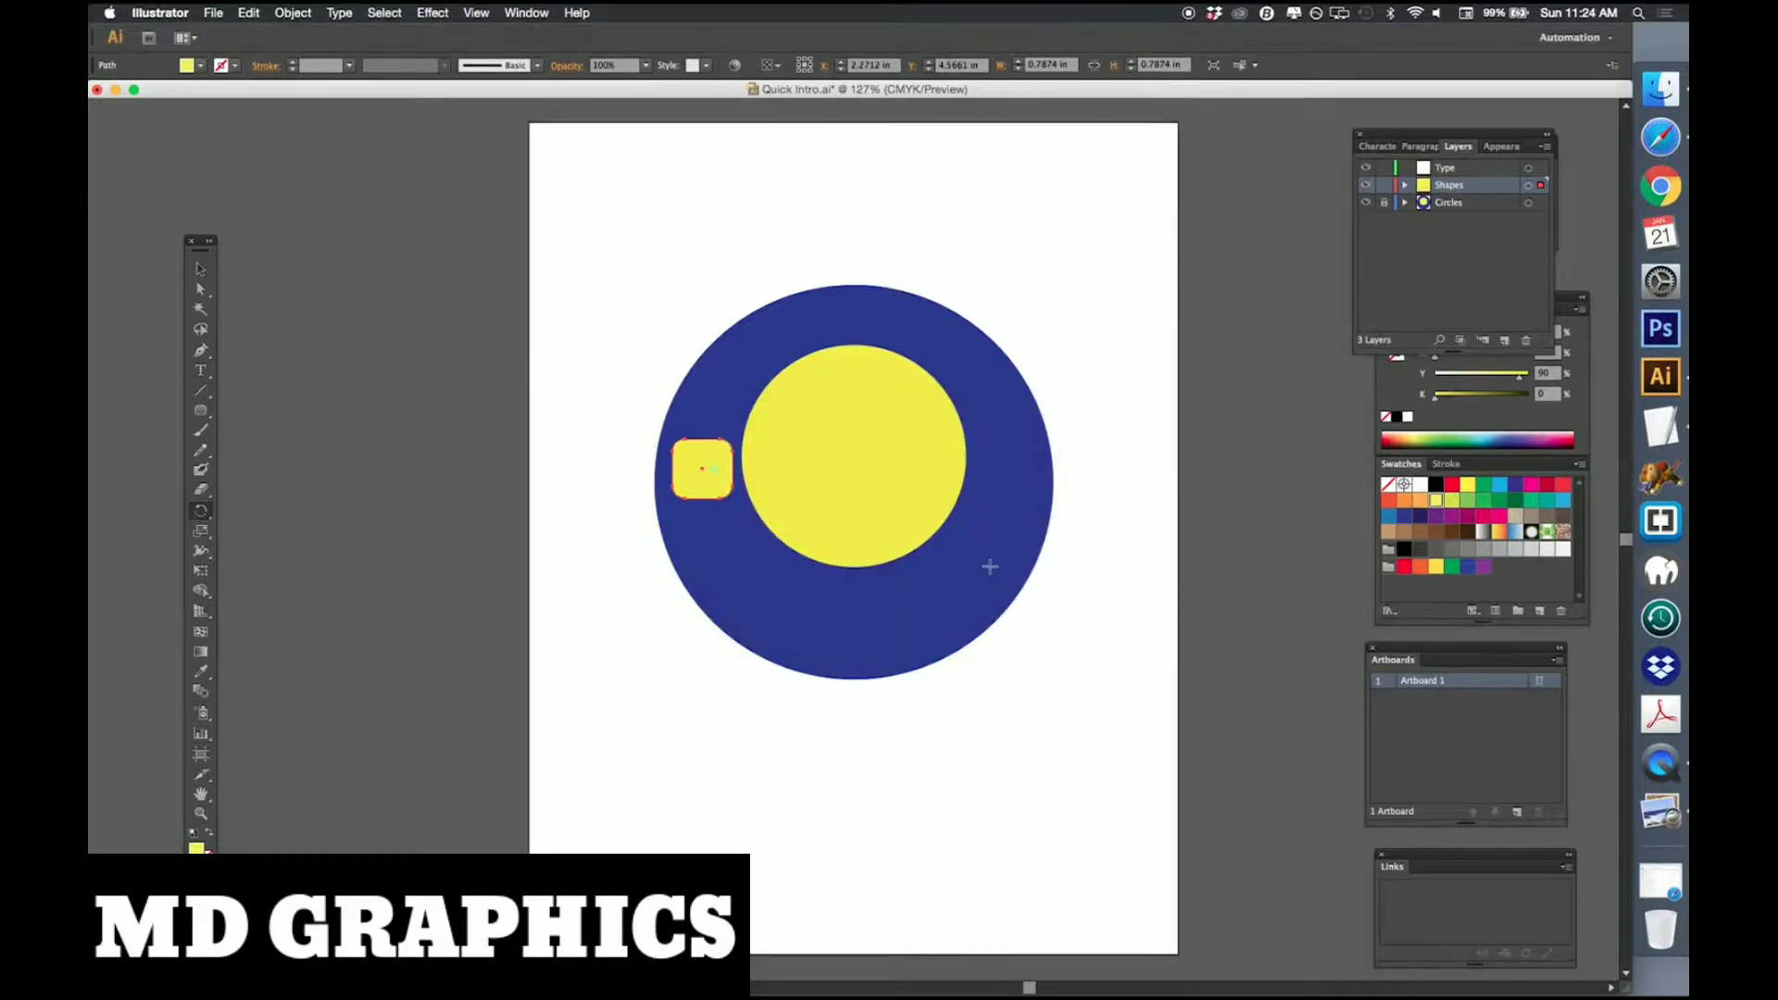
{"action": "left_click", "coordinate": [200, 268]}
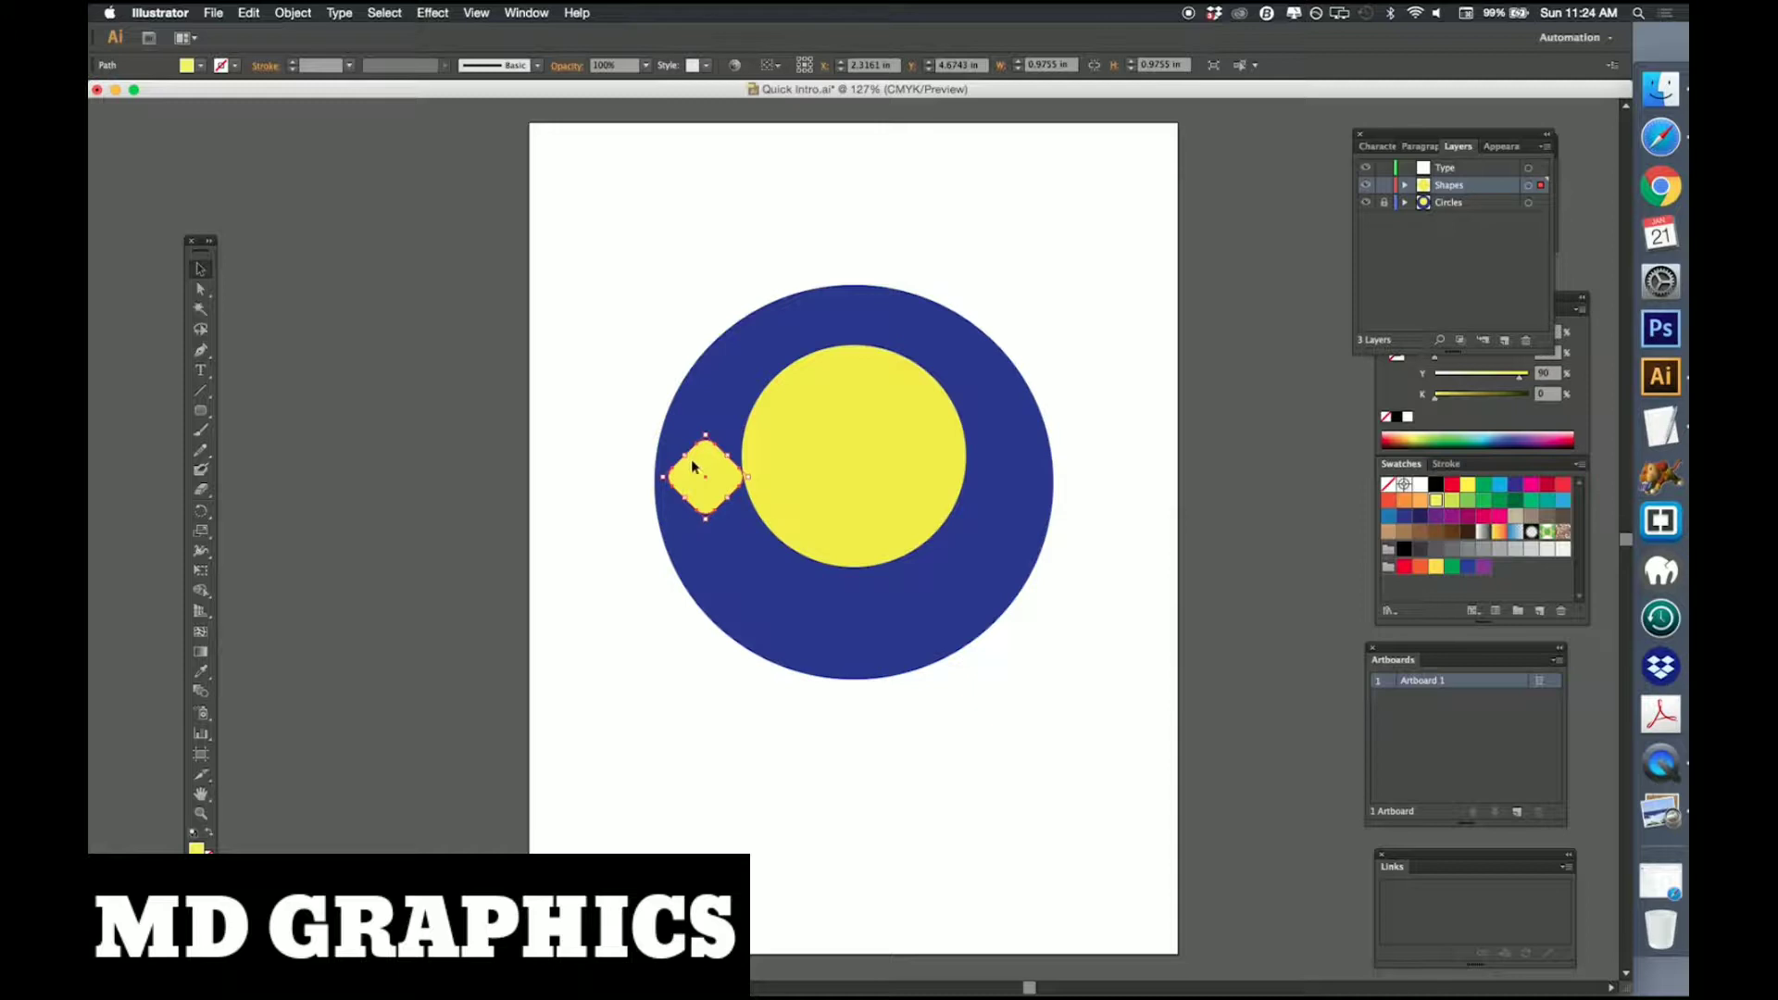
{"action": "mouse_move", "coordinate": [692, 459]}
{"action": "left_mouse_down"}
{"action": "mouse_move", "coordinate": [684, 476]}
{"action": "mouse_move", "coordinate": [743, 479]}
{"action": "mouse_move", "coordinate": [706, 491]}
{"action": "left_mouse_up"}
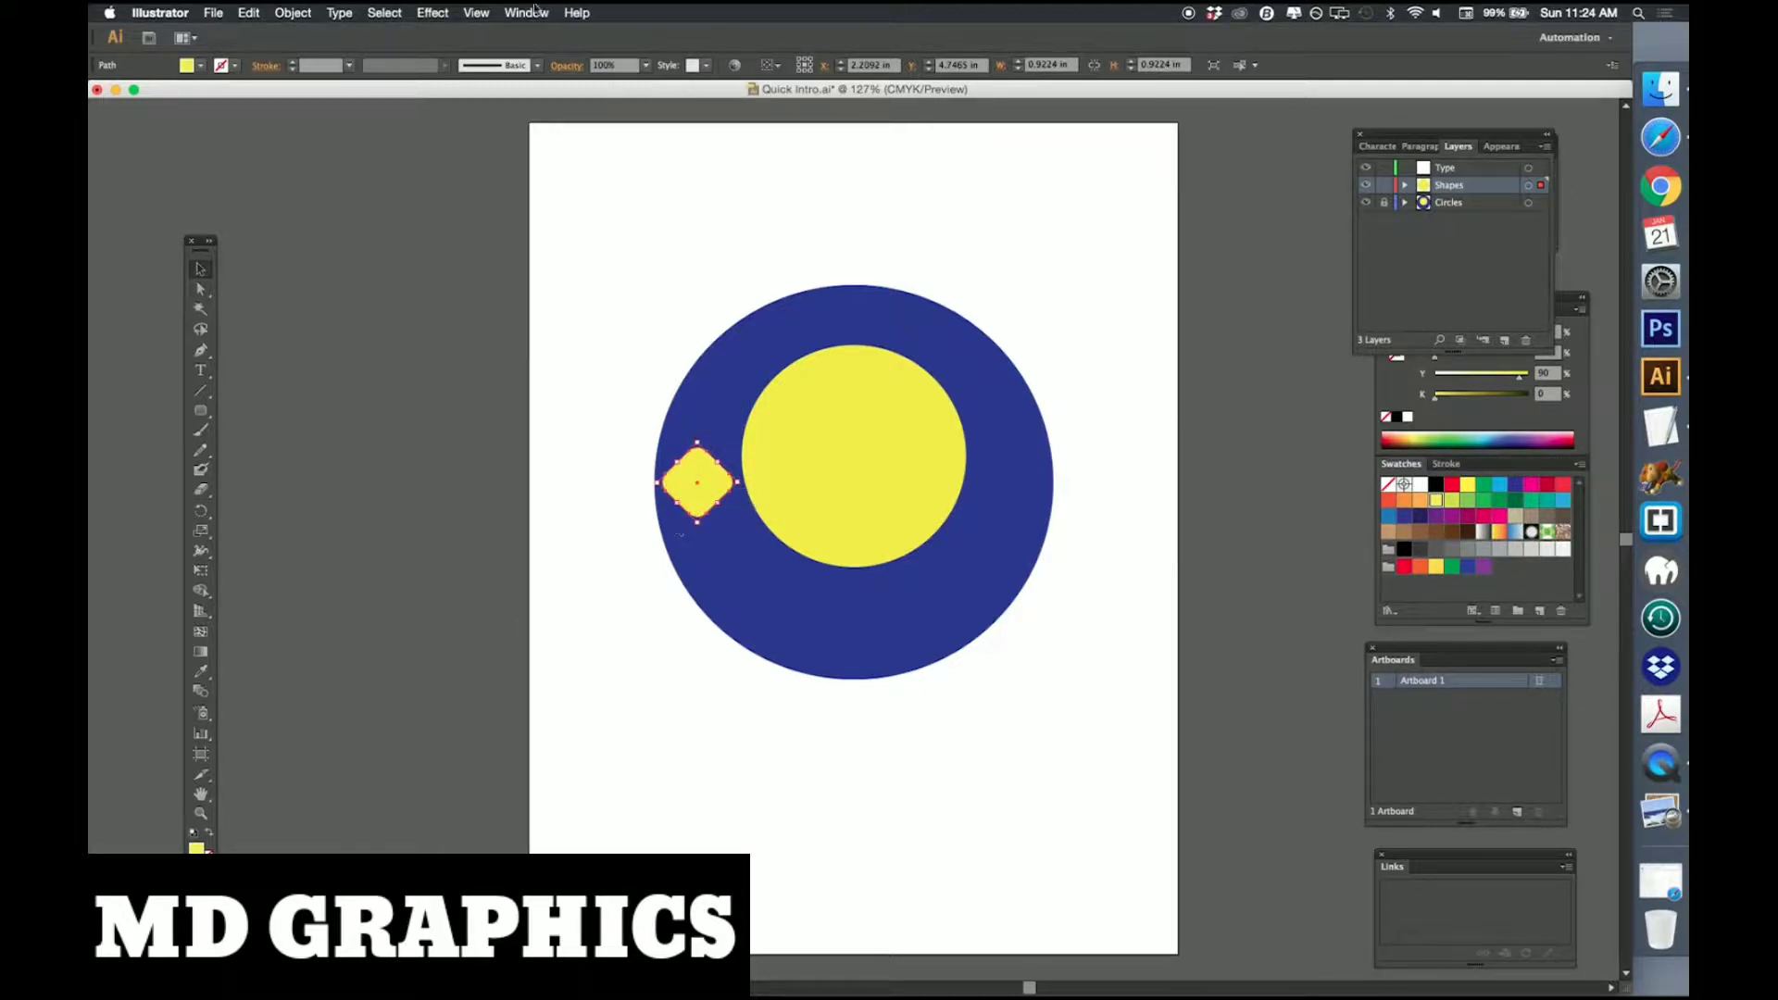
Apply a Multiply drop shadow to the diamond with 75% opacity, 0.05 in X and Y offsets and 0.07 in blur.
{"action": "left_click", "coordinate": [432, 12]}
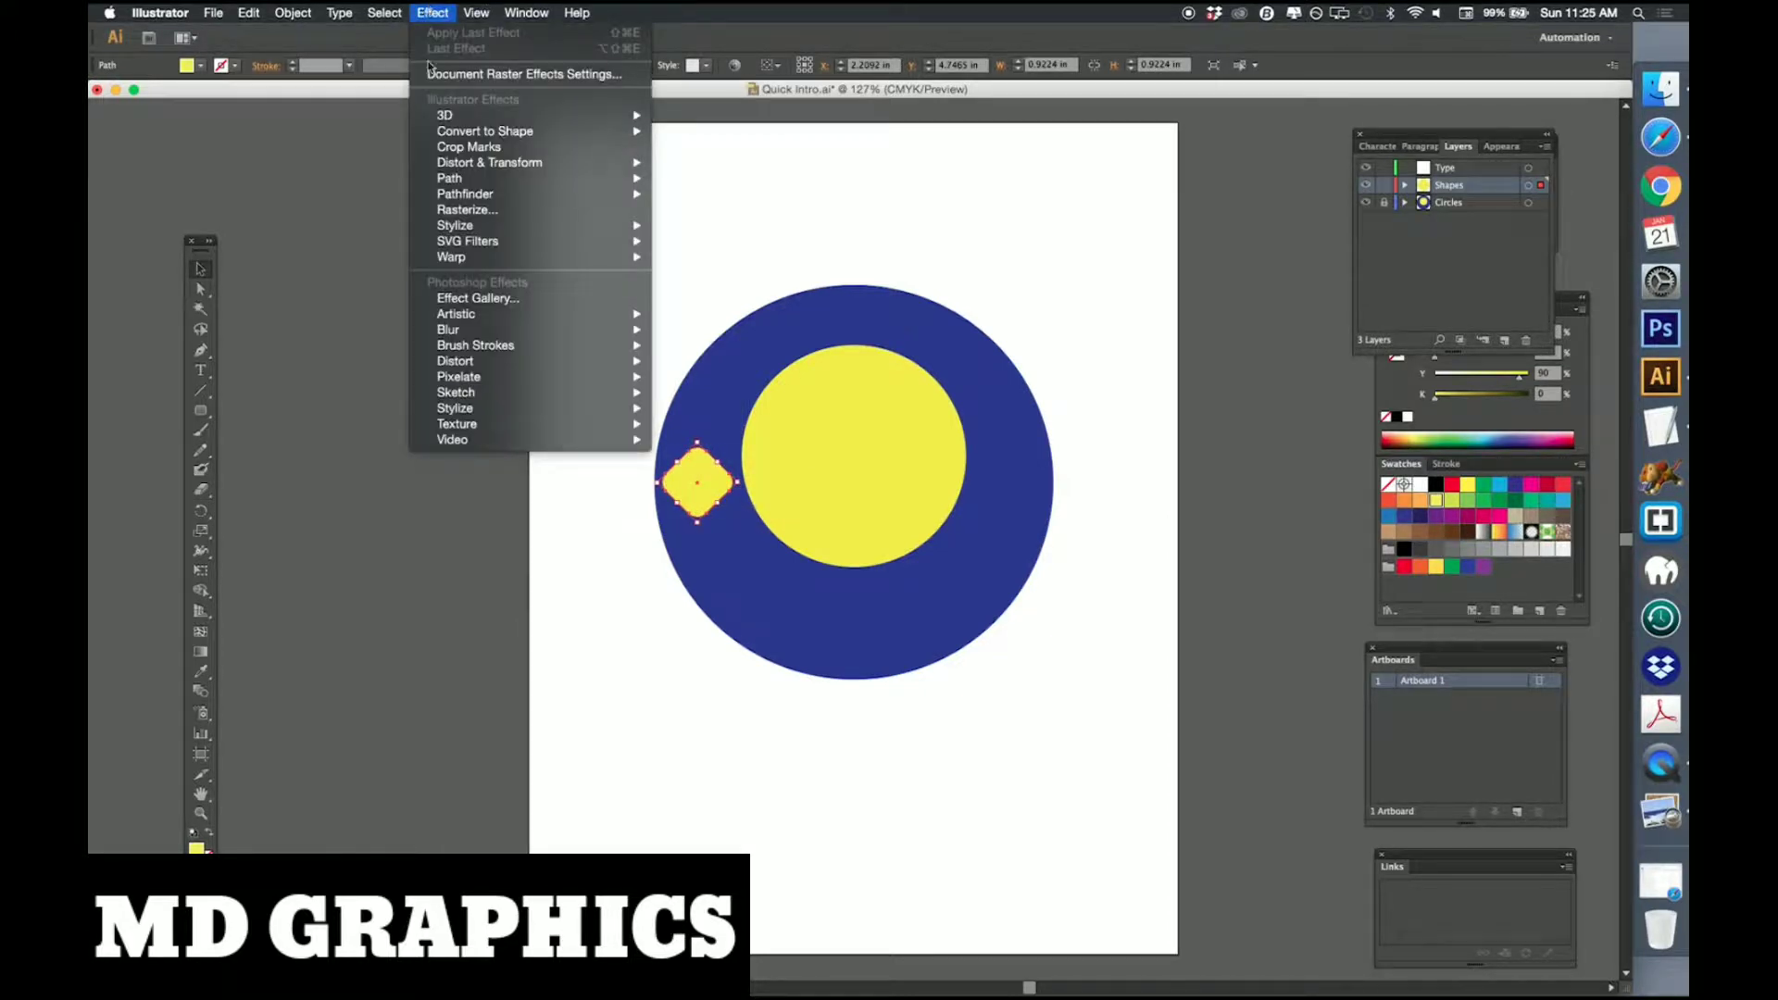
{"action": "mouse_move", "coordinate": [445, 203]}
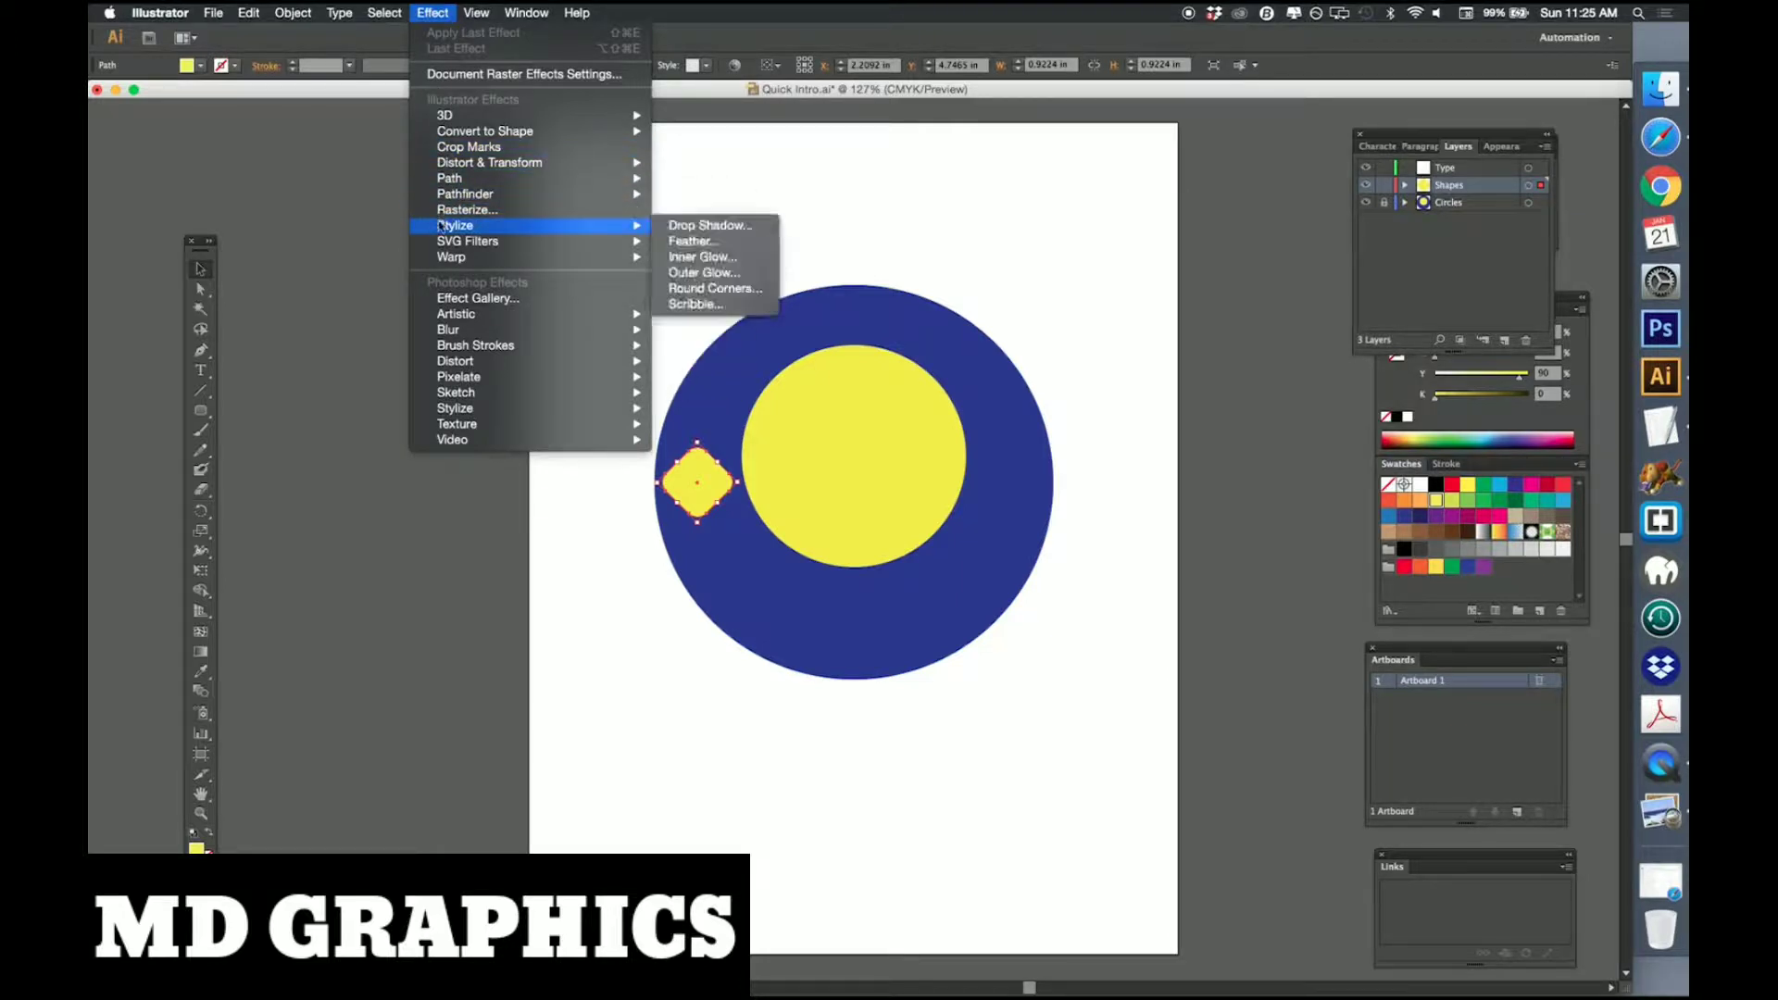
{"action": "mouse_move", "coordinate": [630, 225]}
{"action": "left_click", "coordinate": [687, 228]}
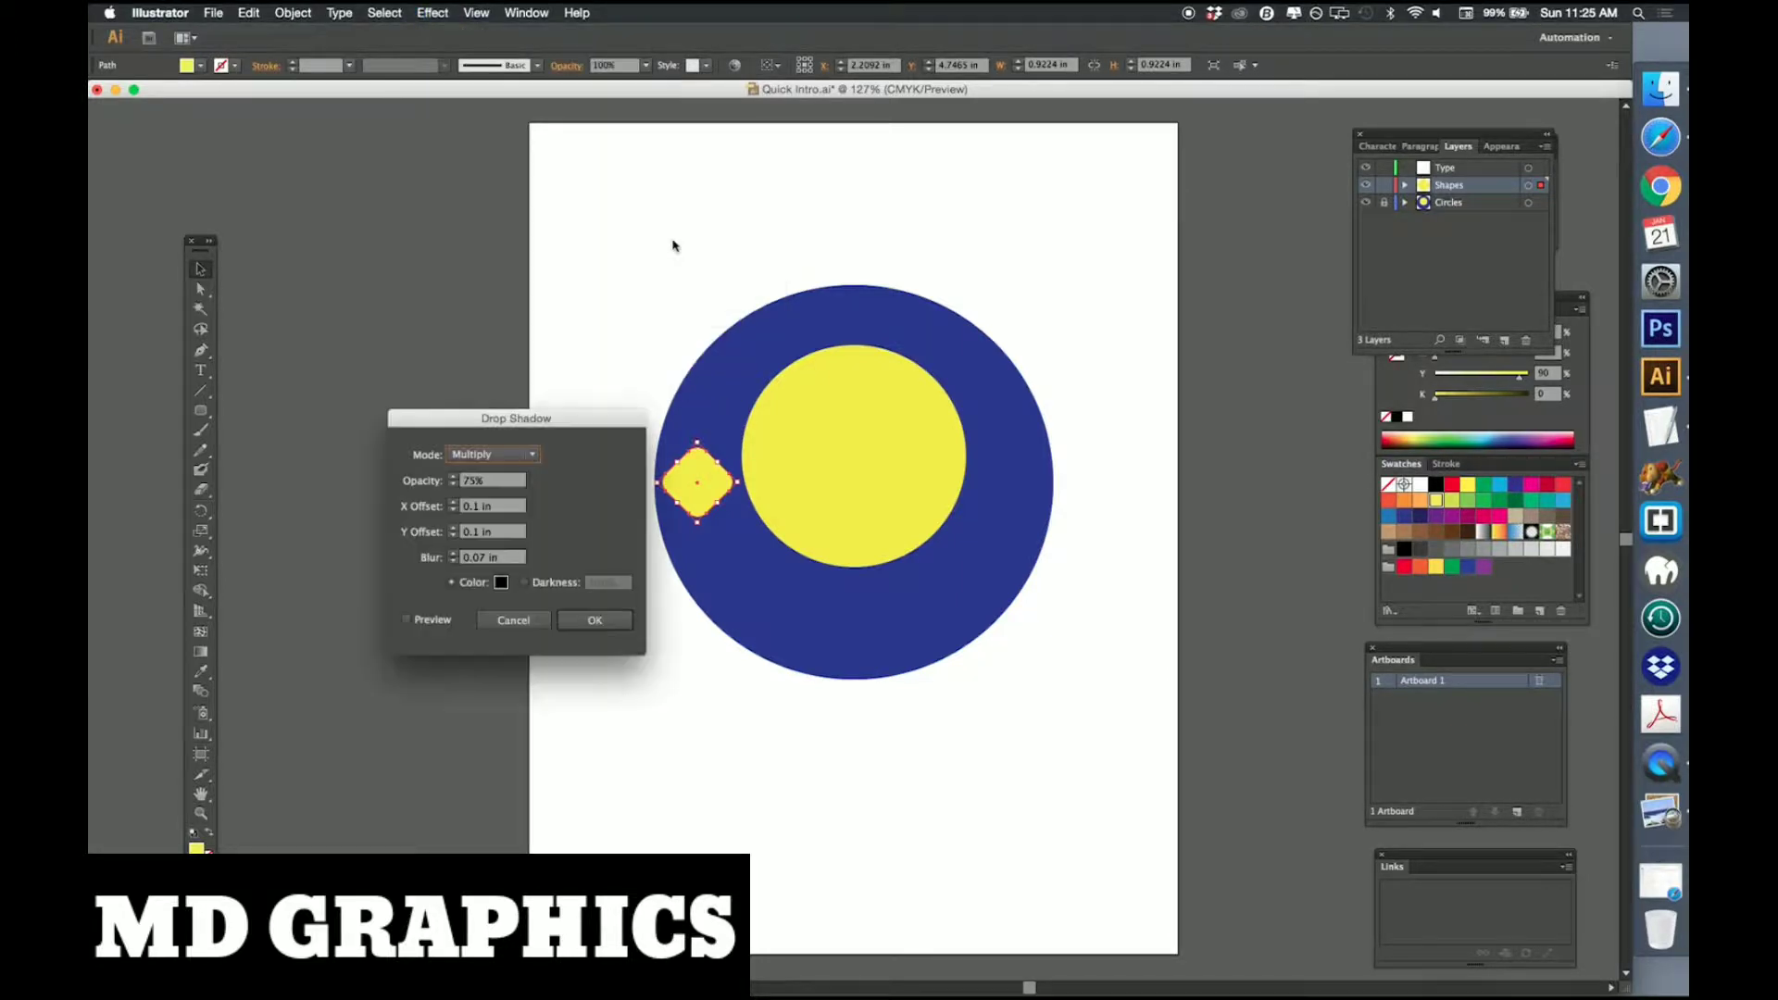
{"action": "left_click", "coordinate": [407, 620]}
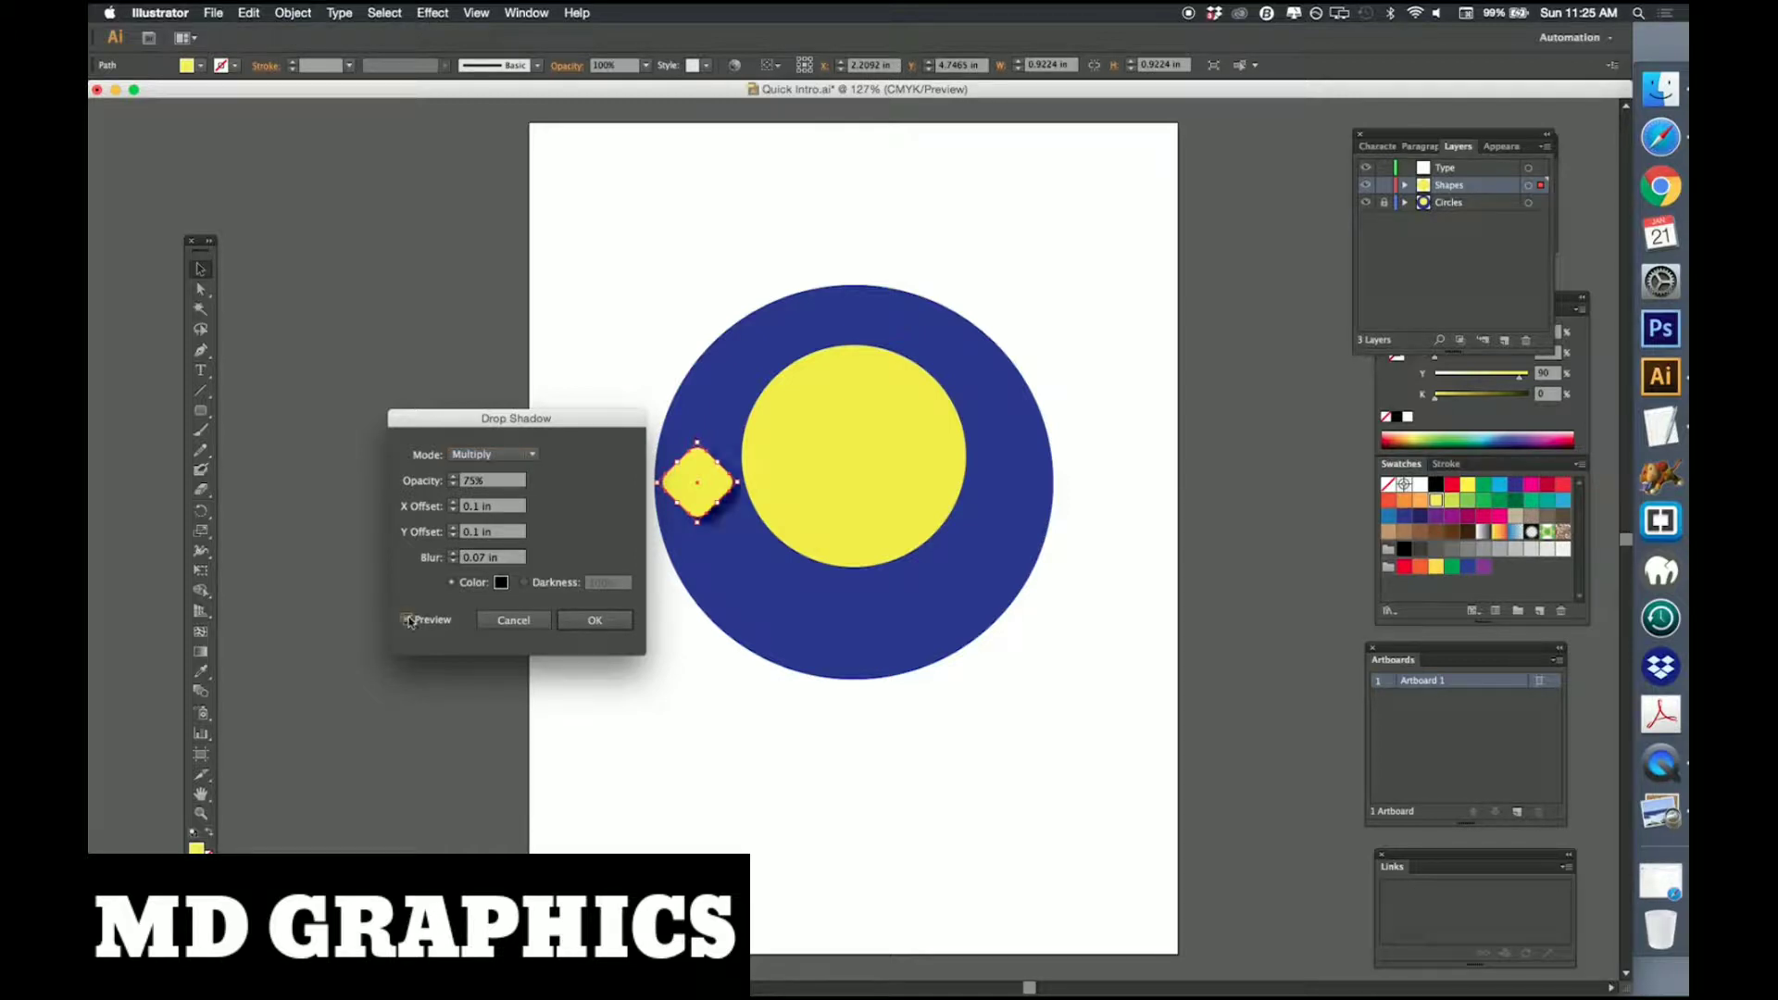
{"action": "left_click", "coordinate": [476, 506]}
{"action": "key", "text": "BackSpace"}
{"action": "type", "text": "05"}
{"action": "left_click", "coordinate": [478, 532]}
{"action": "type", "text": "5"}
{"action": "left_click", "coordinate": [595, 620]}
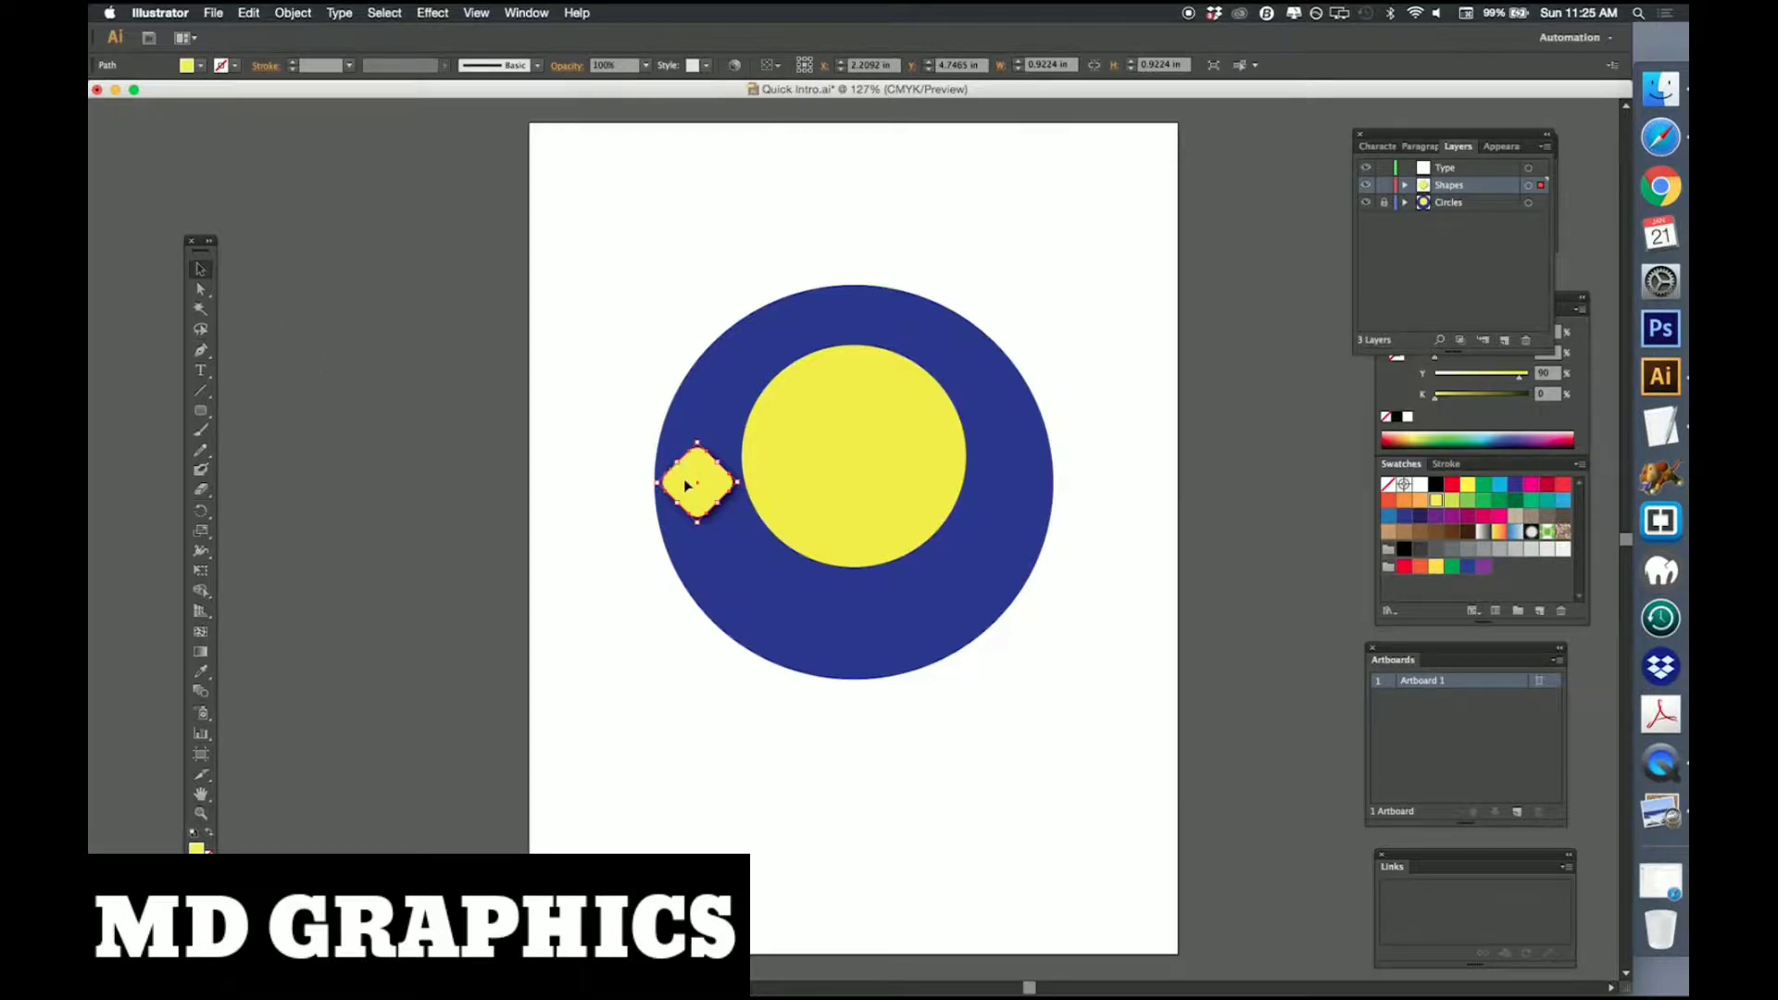
Duplicate the shadowed diamond straight across to the opposite side of the blue ring.
{"action": "left_click_drag", "start_coordinate": [697, 487], "coordinate": [1010, 479]}
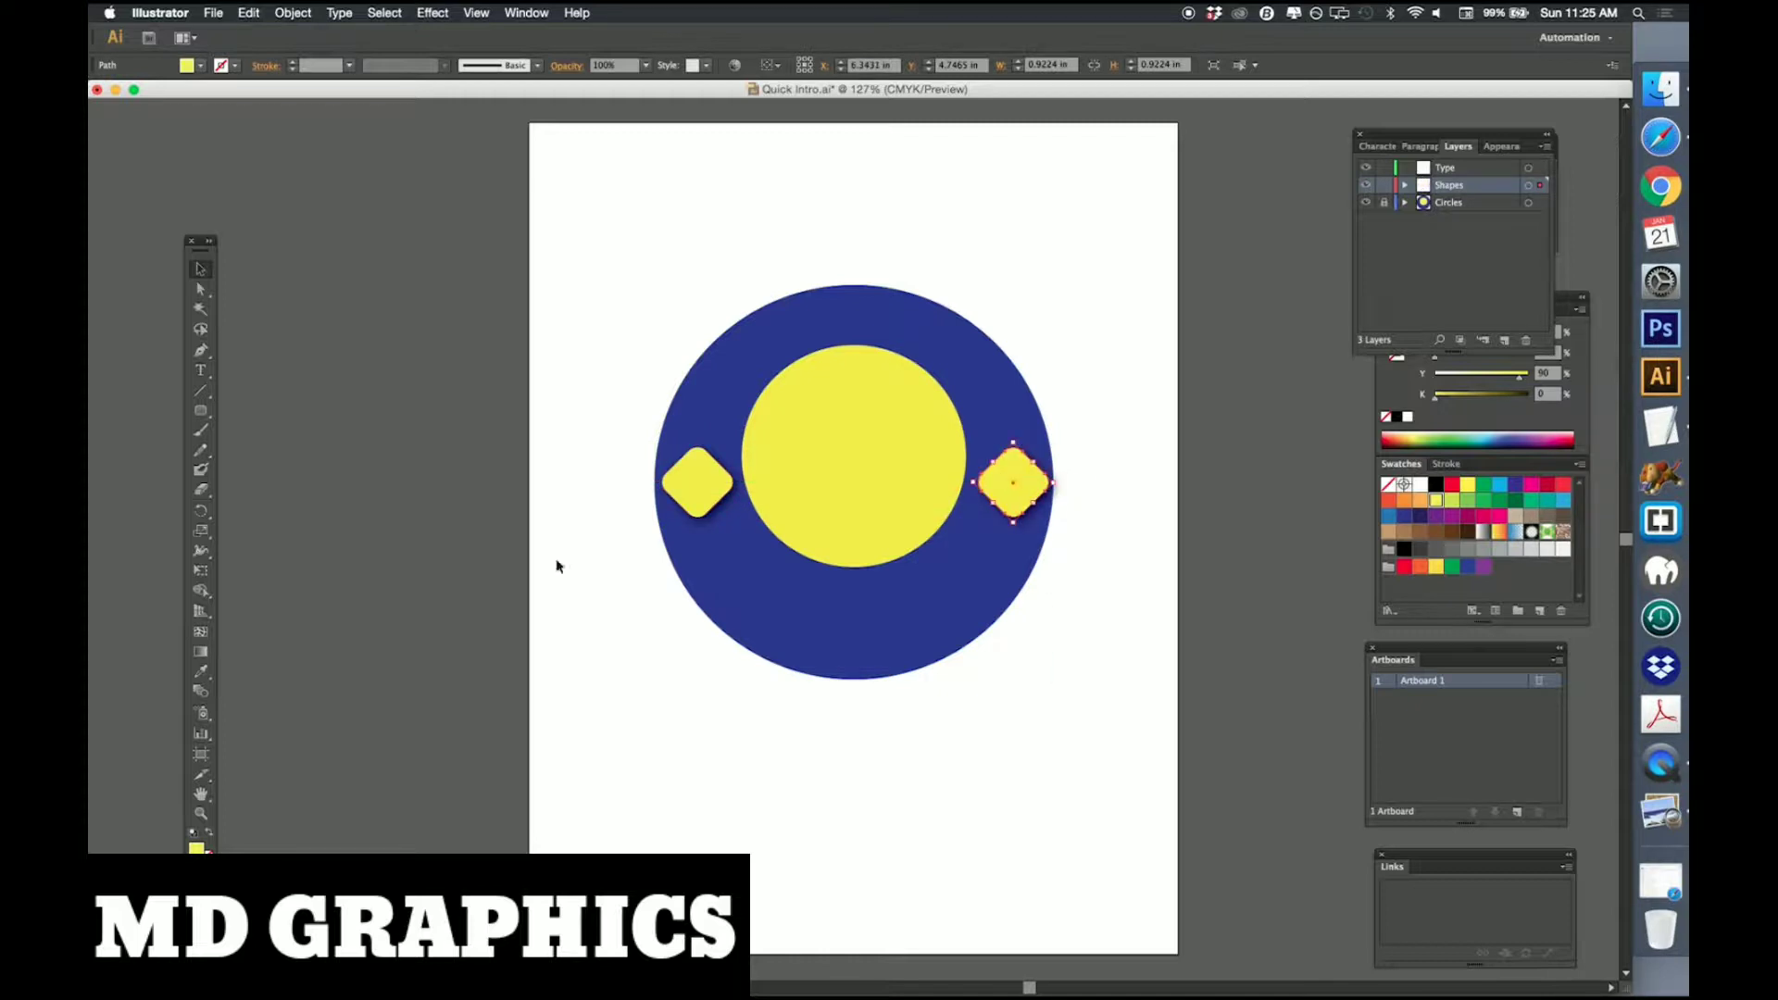
{"action": "left_click", "coordinate": [603, 578]}
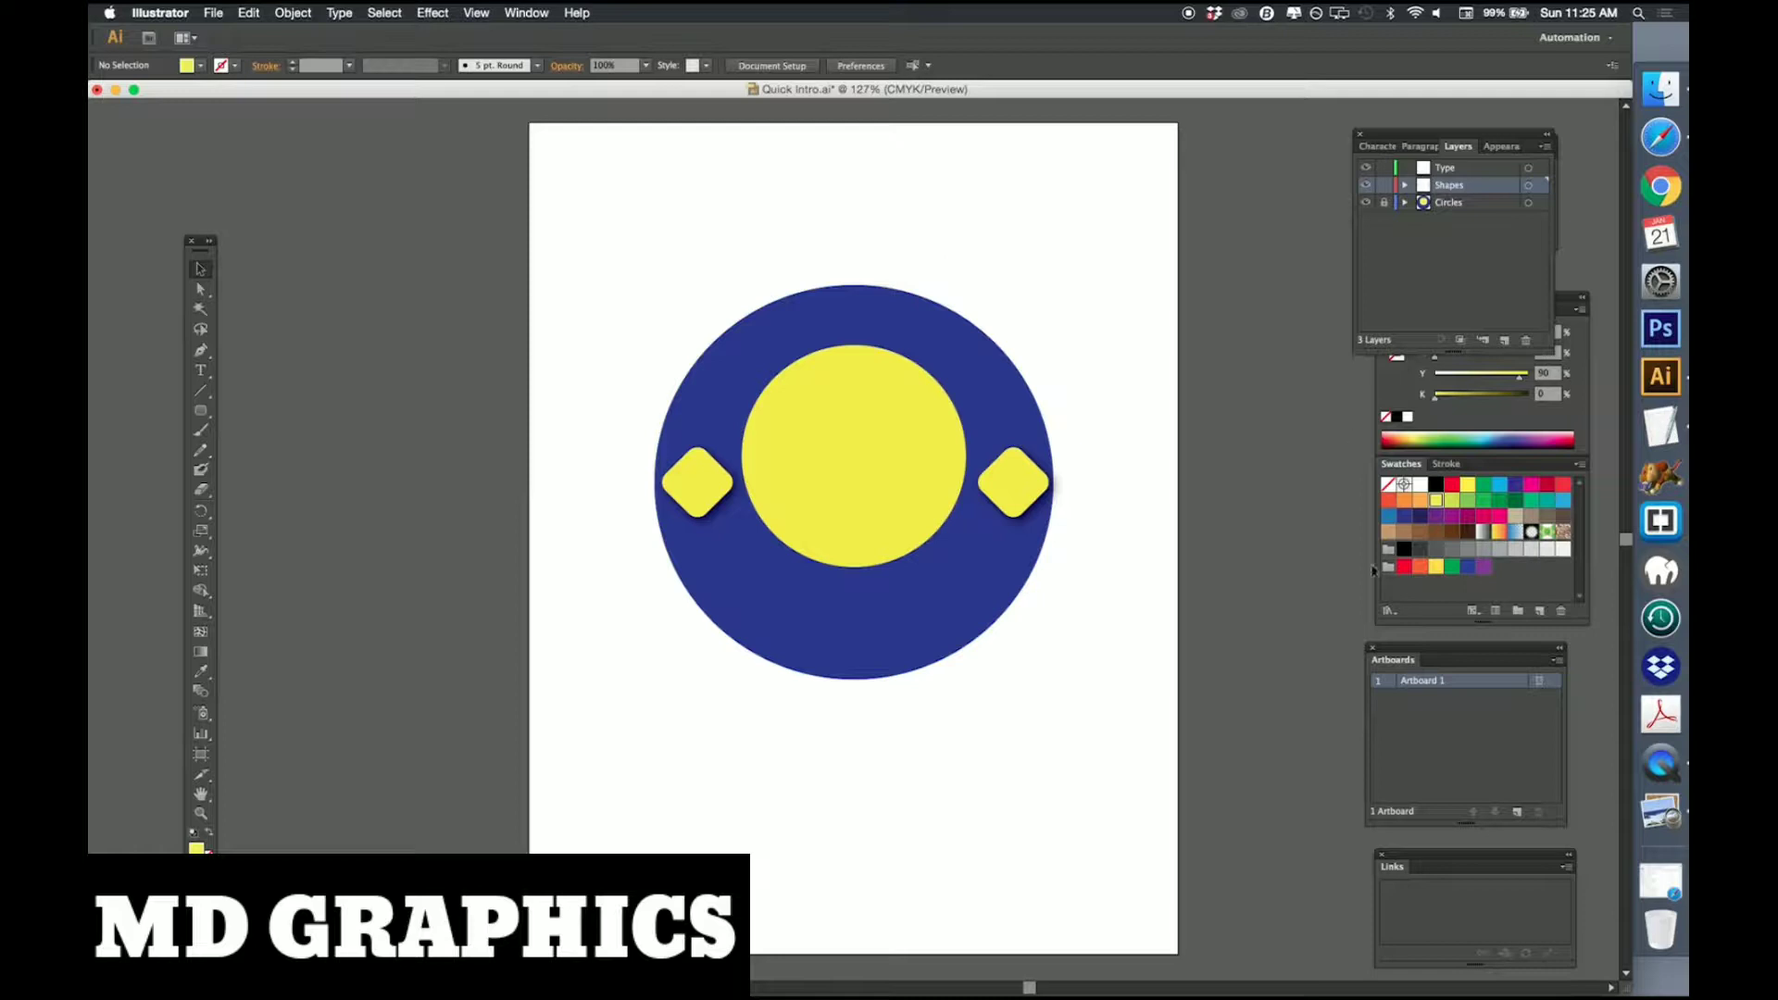
Draw a rectangle about 1.83 in wide and 0.66 in high across the lower half of the yellow circle.
{"action": "left_click", "coordinate": [196, 414]}
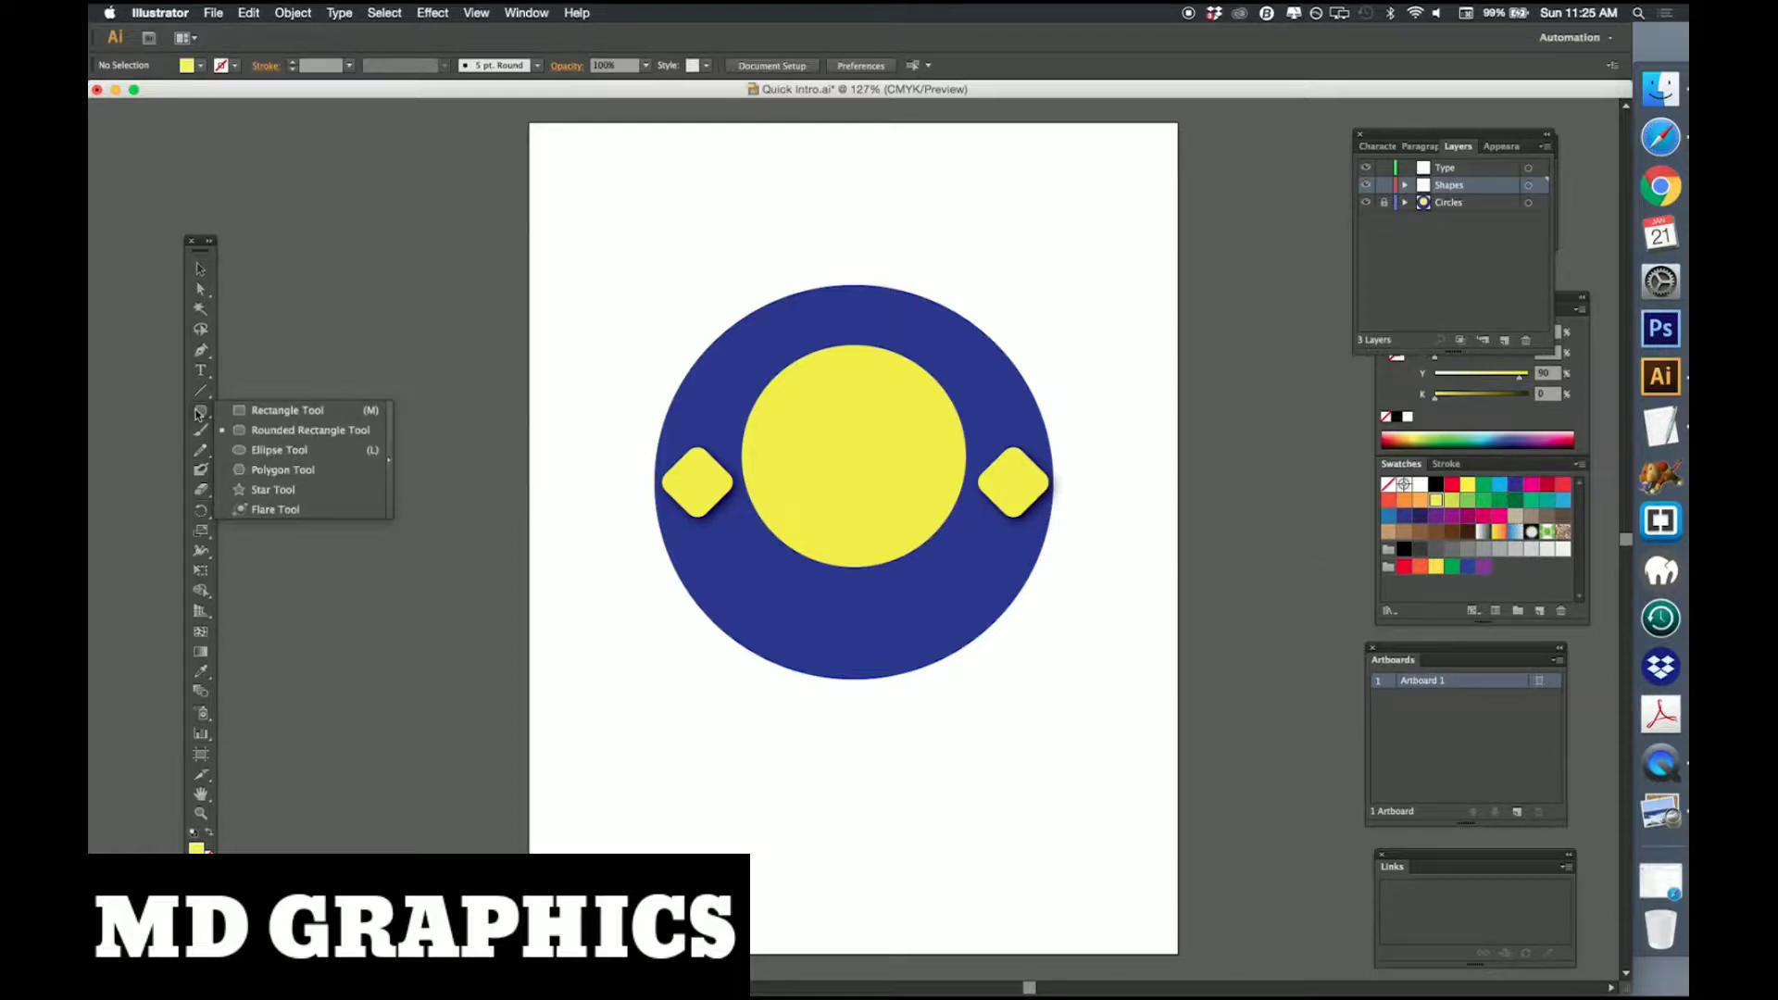
{"action": "left_click", "coordinate": [225, 409]}
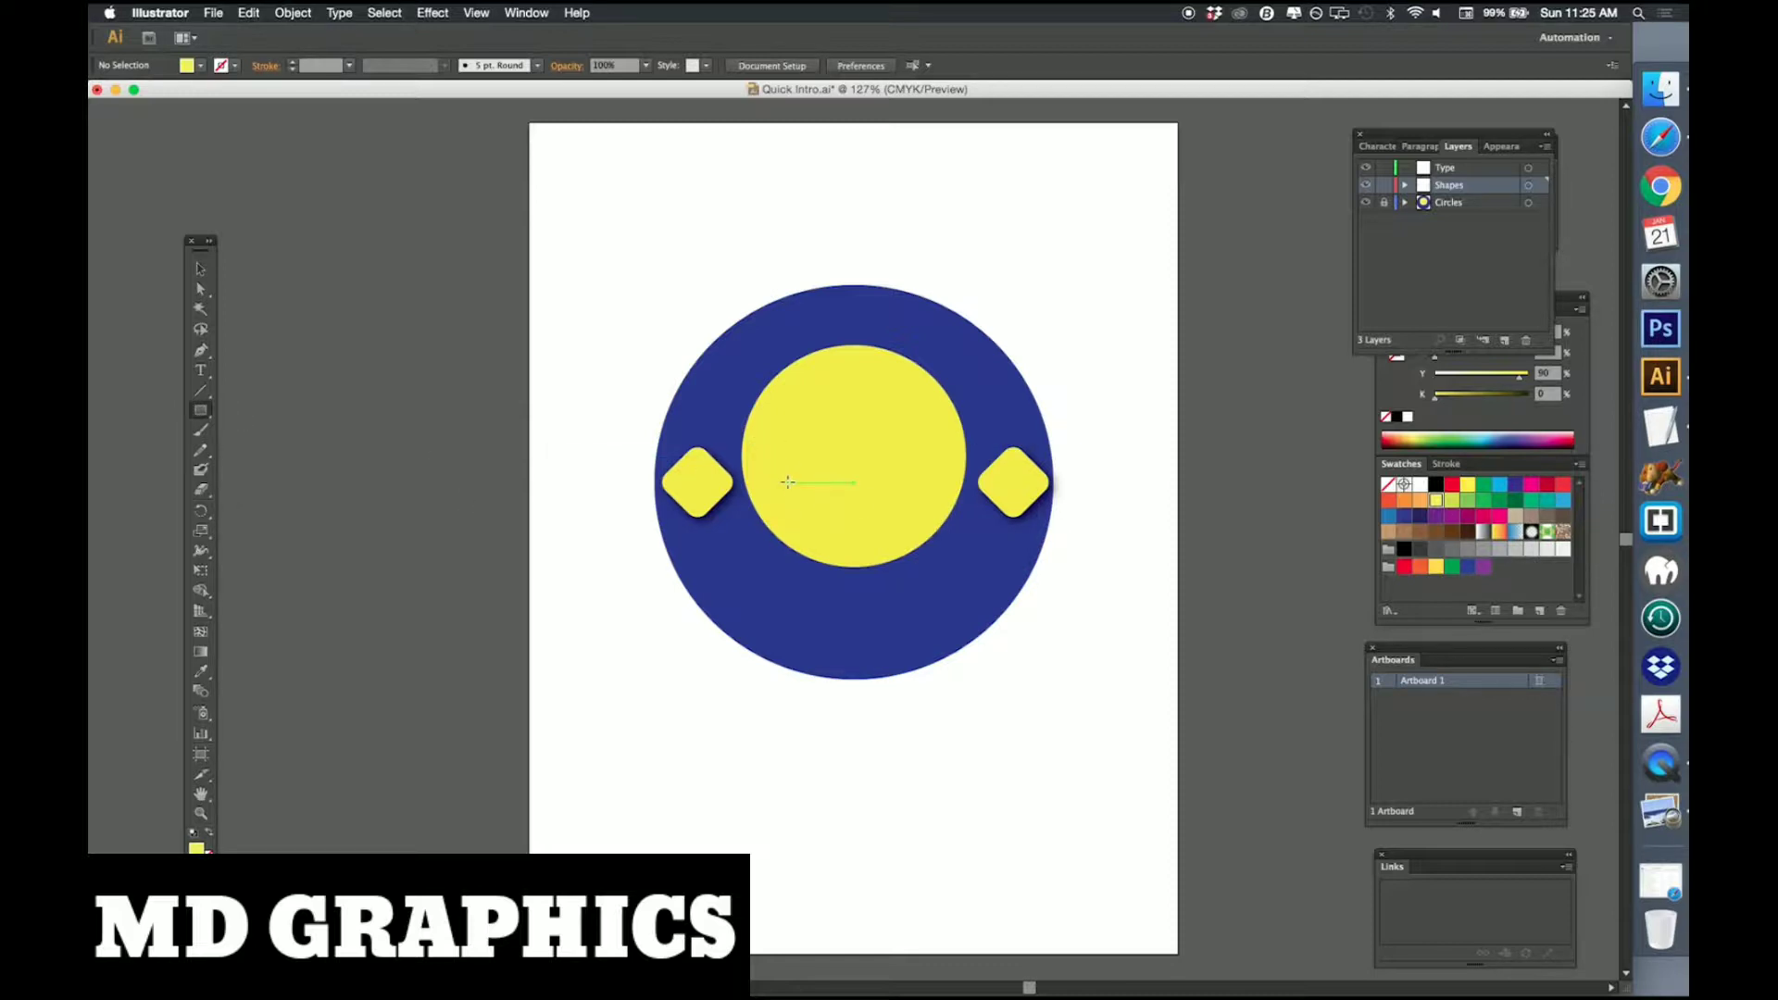
{"action": "left_click_drag", "start_coordinate": [787, 482], "coordinate": [926, 532]}
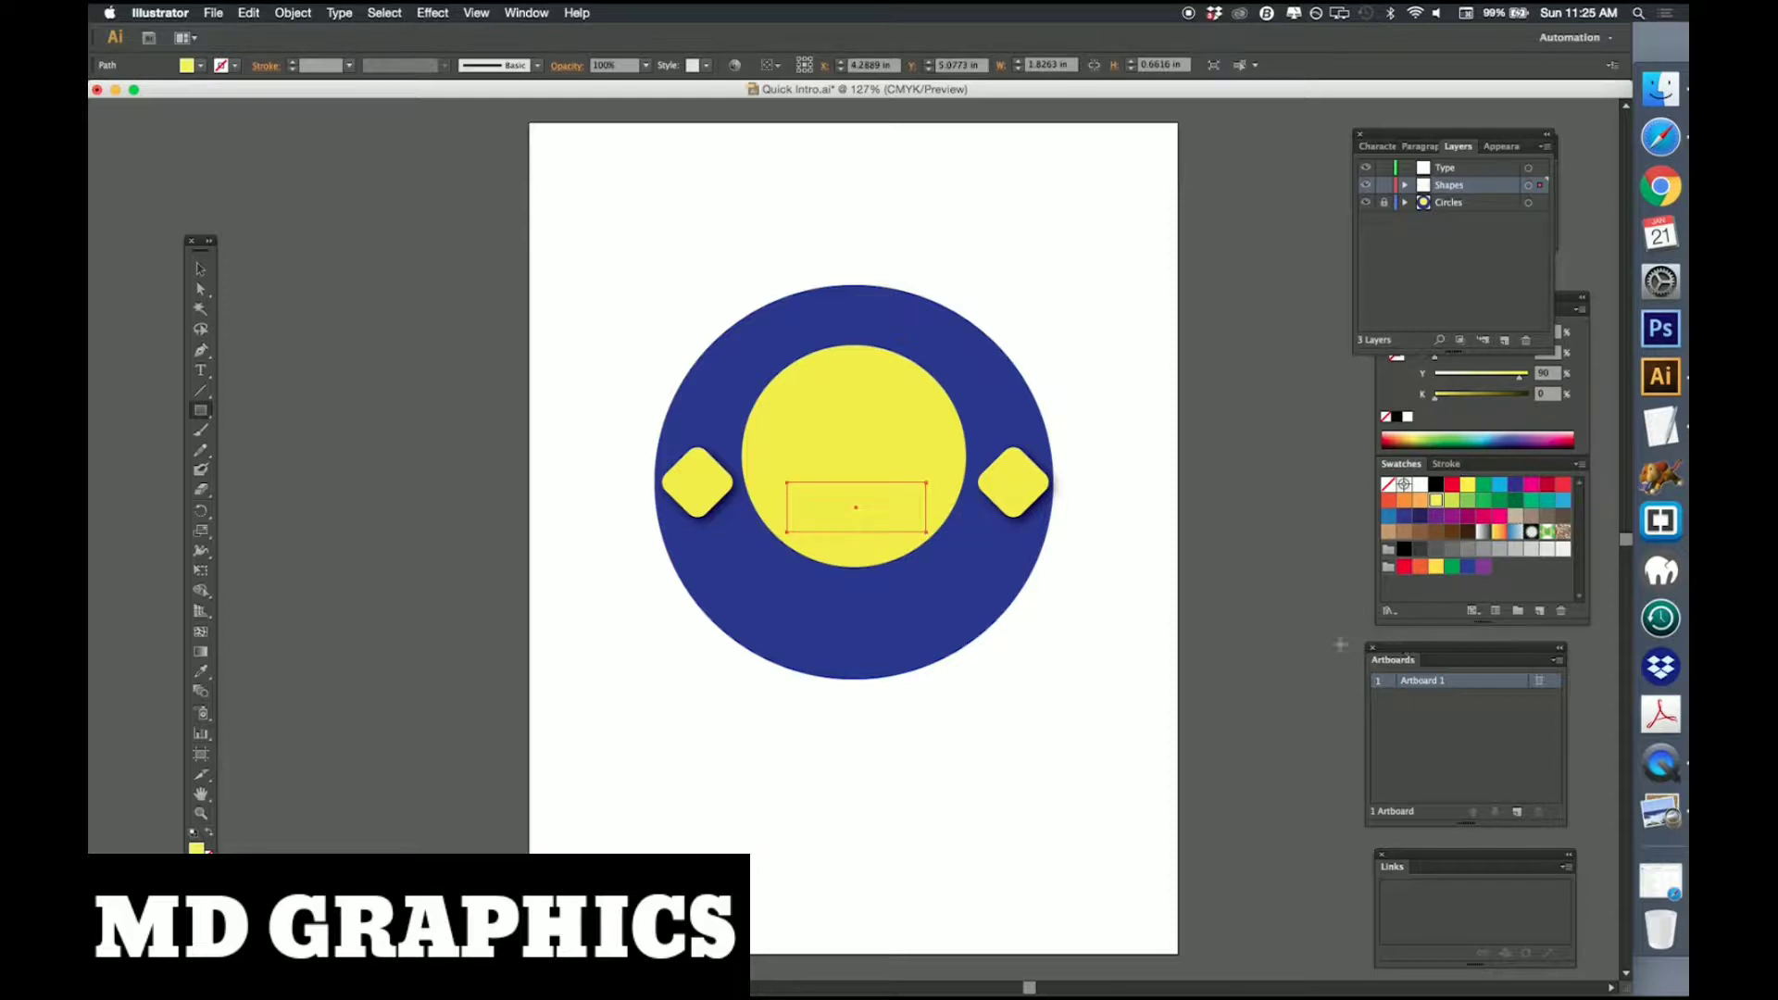
Fill the rectangle red and round its corners with a 0.139 in radius, expanding the effect into the path.
{"action": "left_click", "coordinate": [1452, 485]}
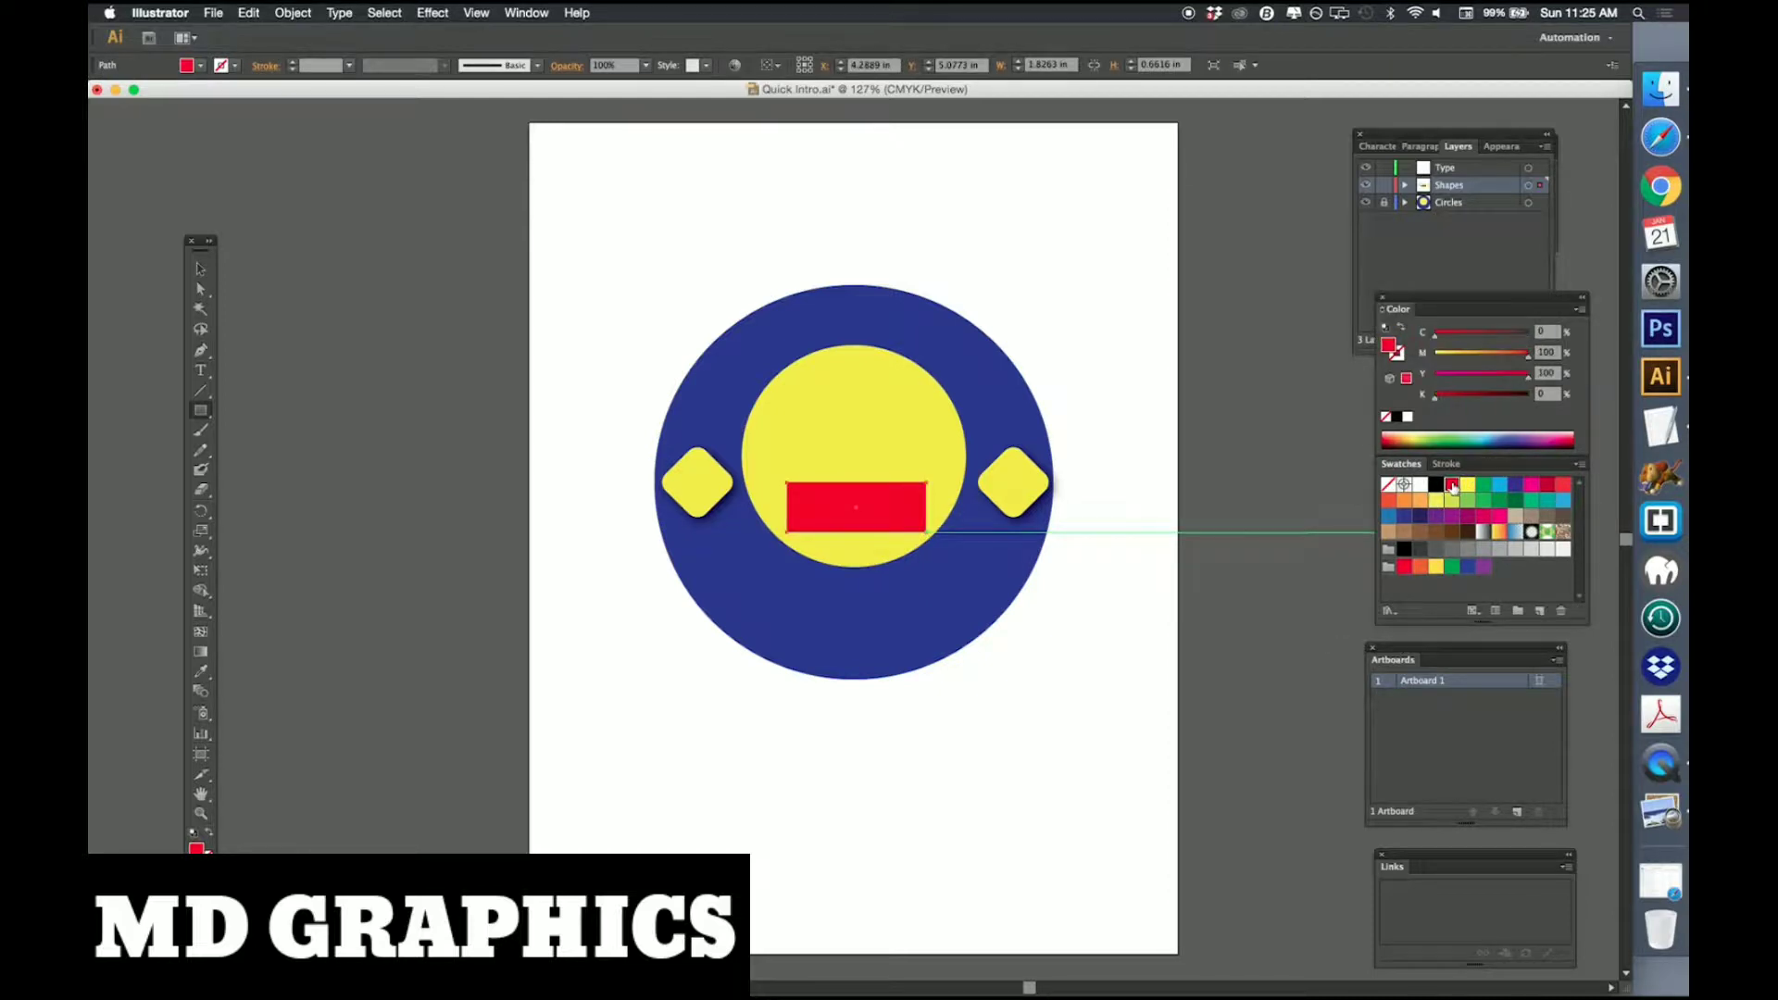
{"action": "left_click", "coordinate": [380, 11]}
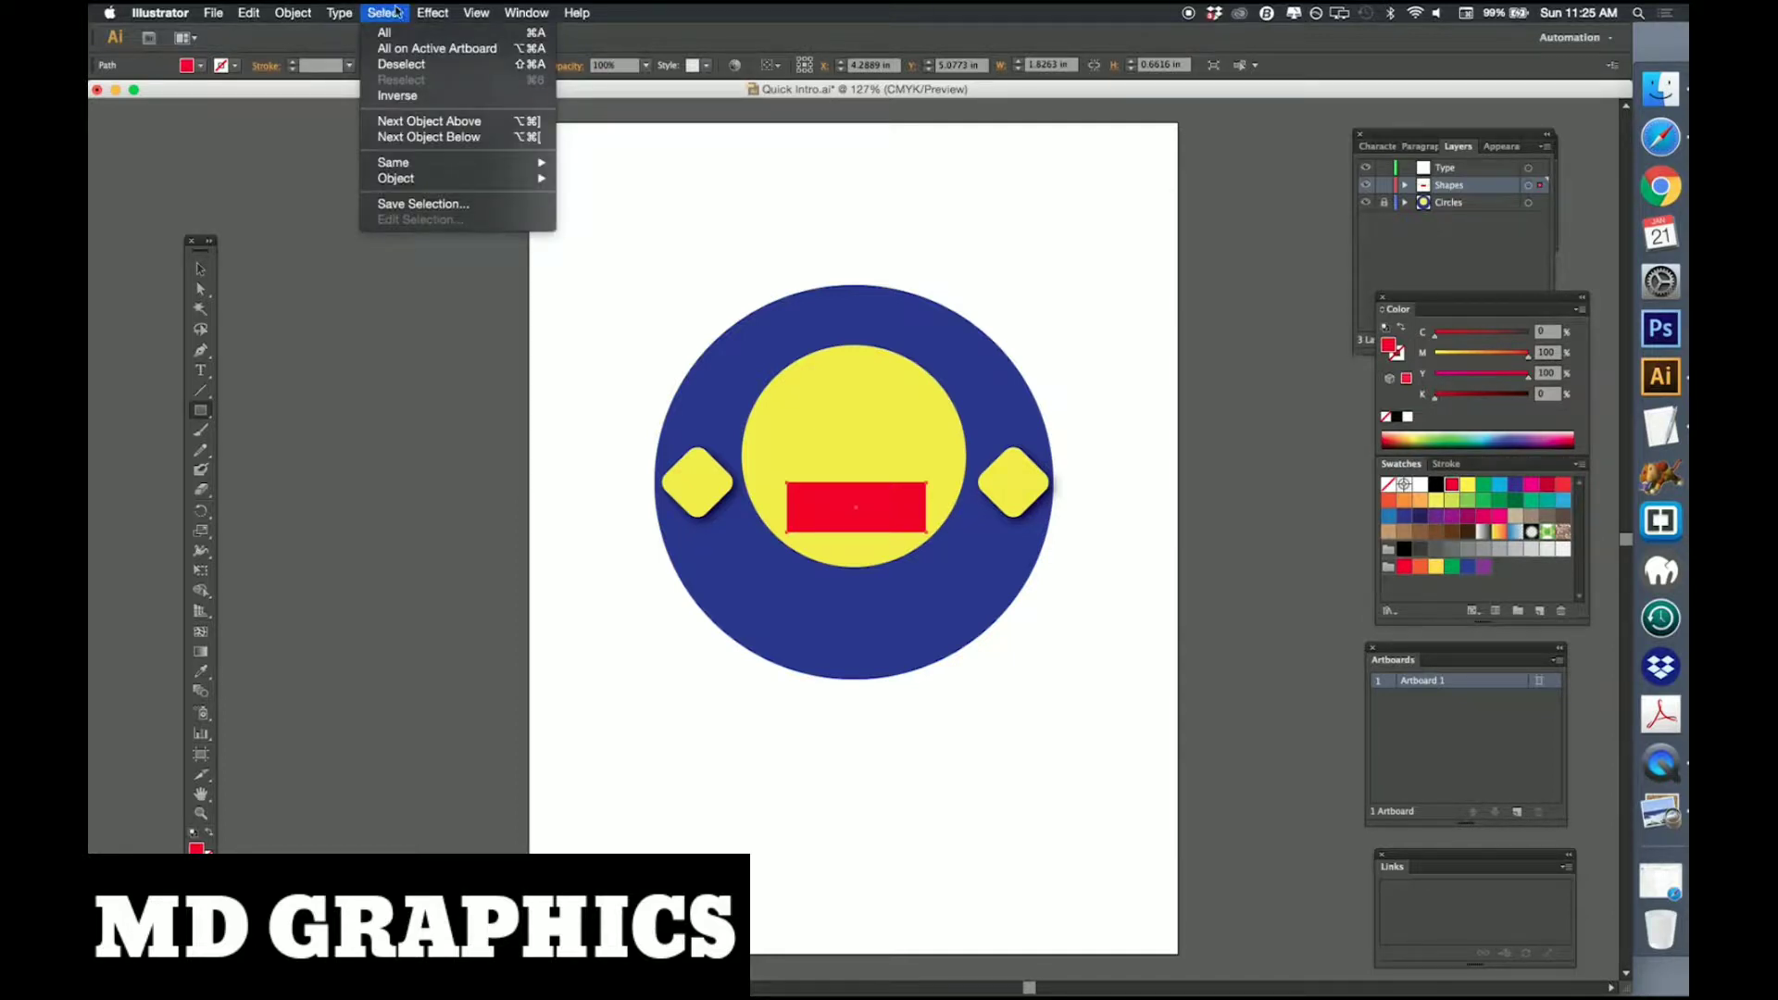
{"action": "mouse_move", "coordinate": [431, 10]}
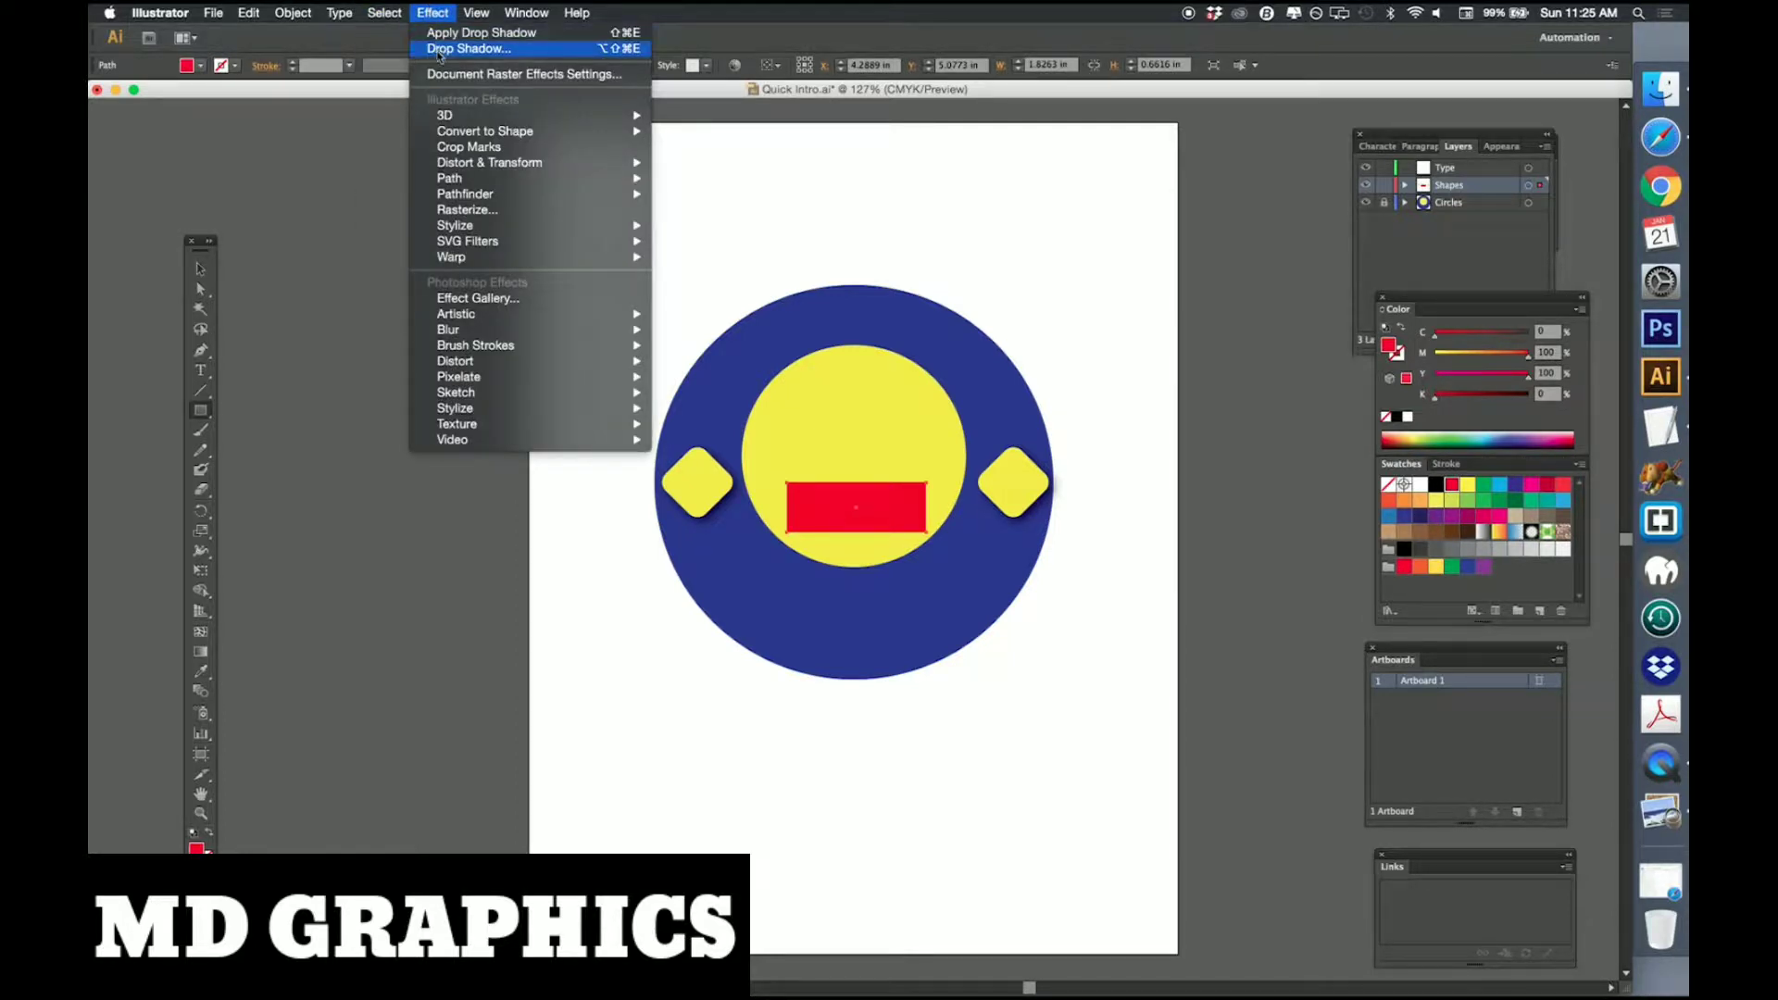
{"action": "mouse_move", "coordinate": [443, 224]}
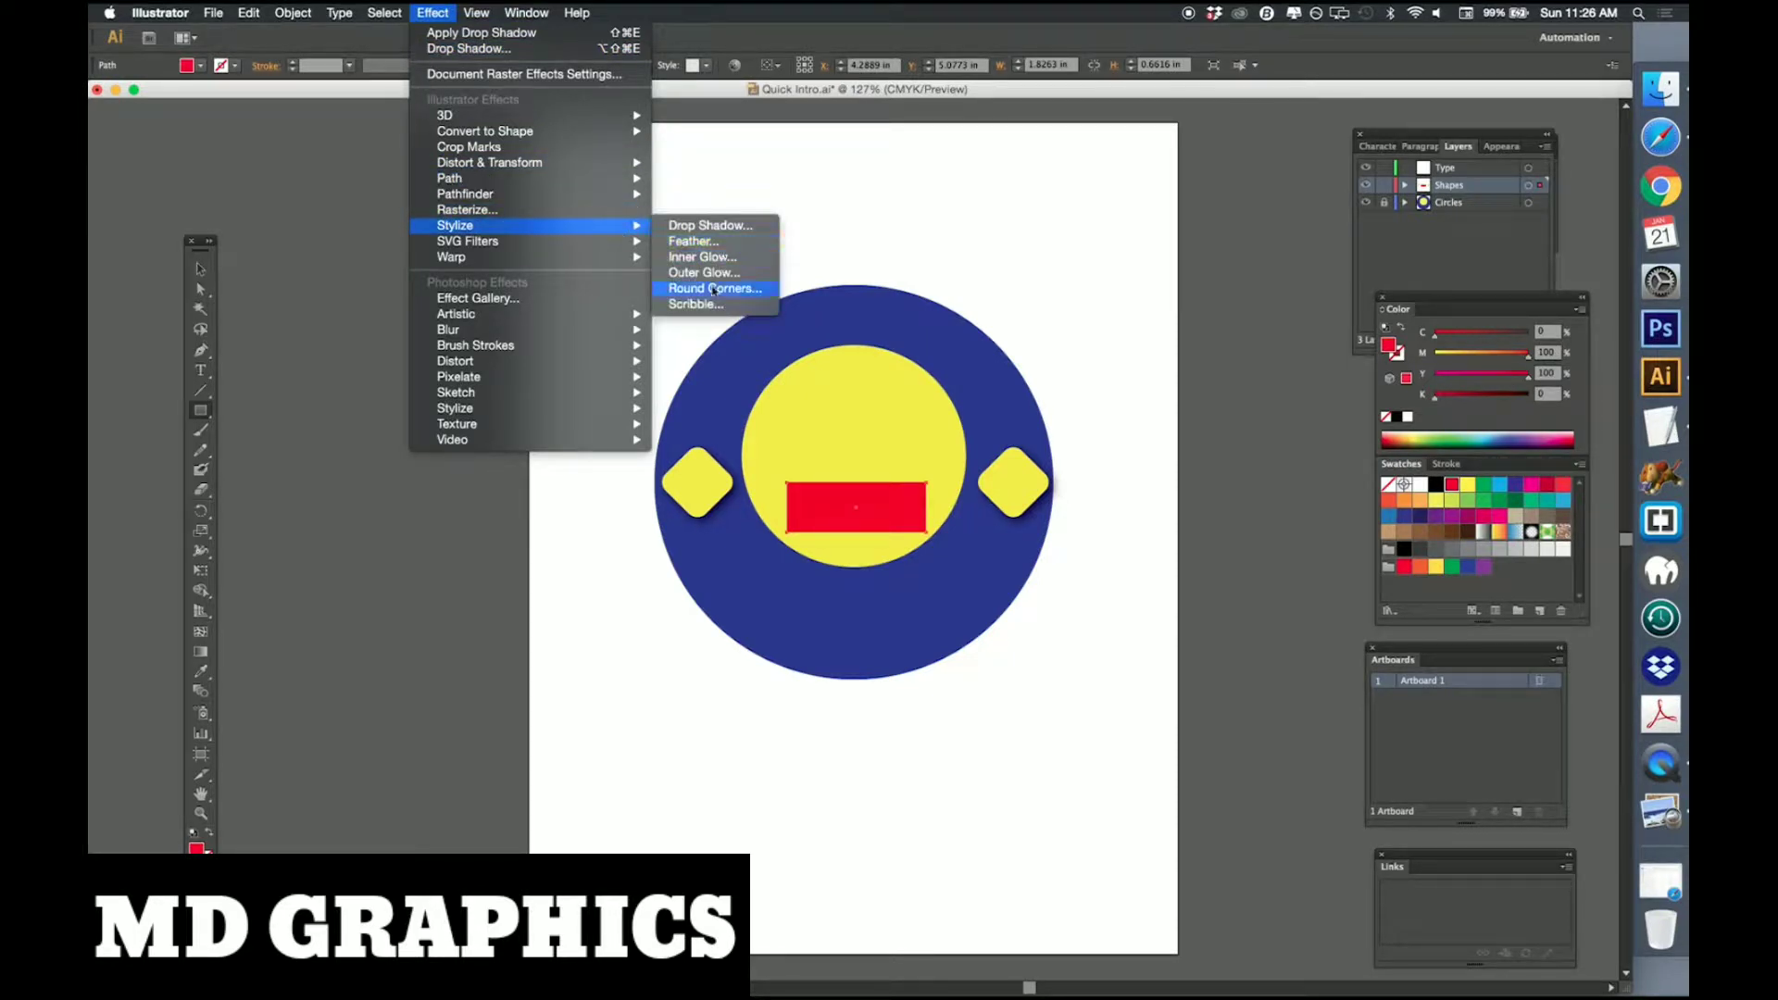
{"action": "left_click", "coordinate": [714, 290]}
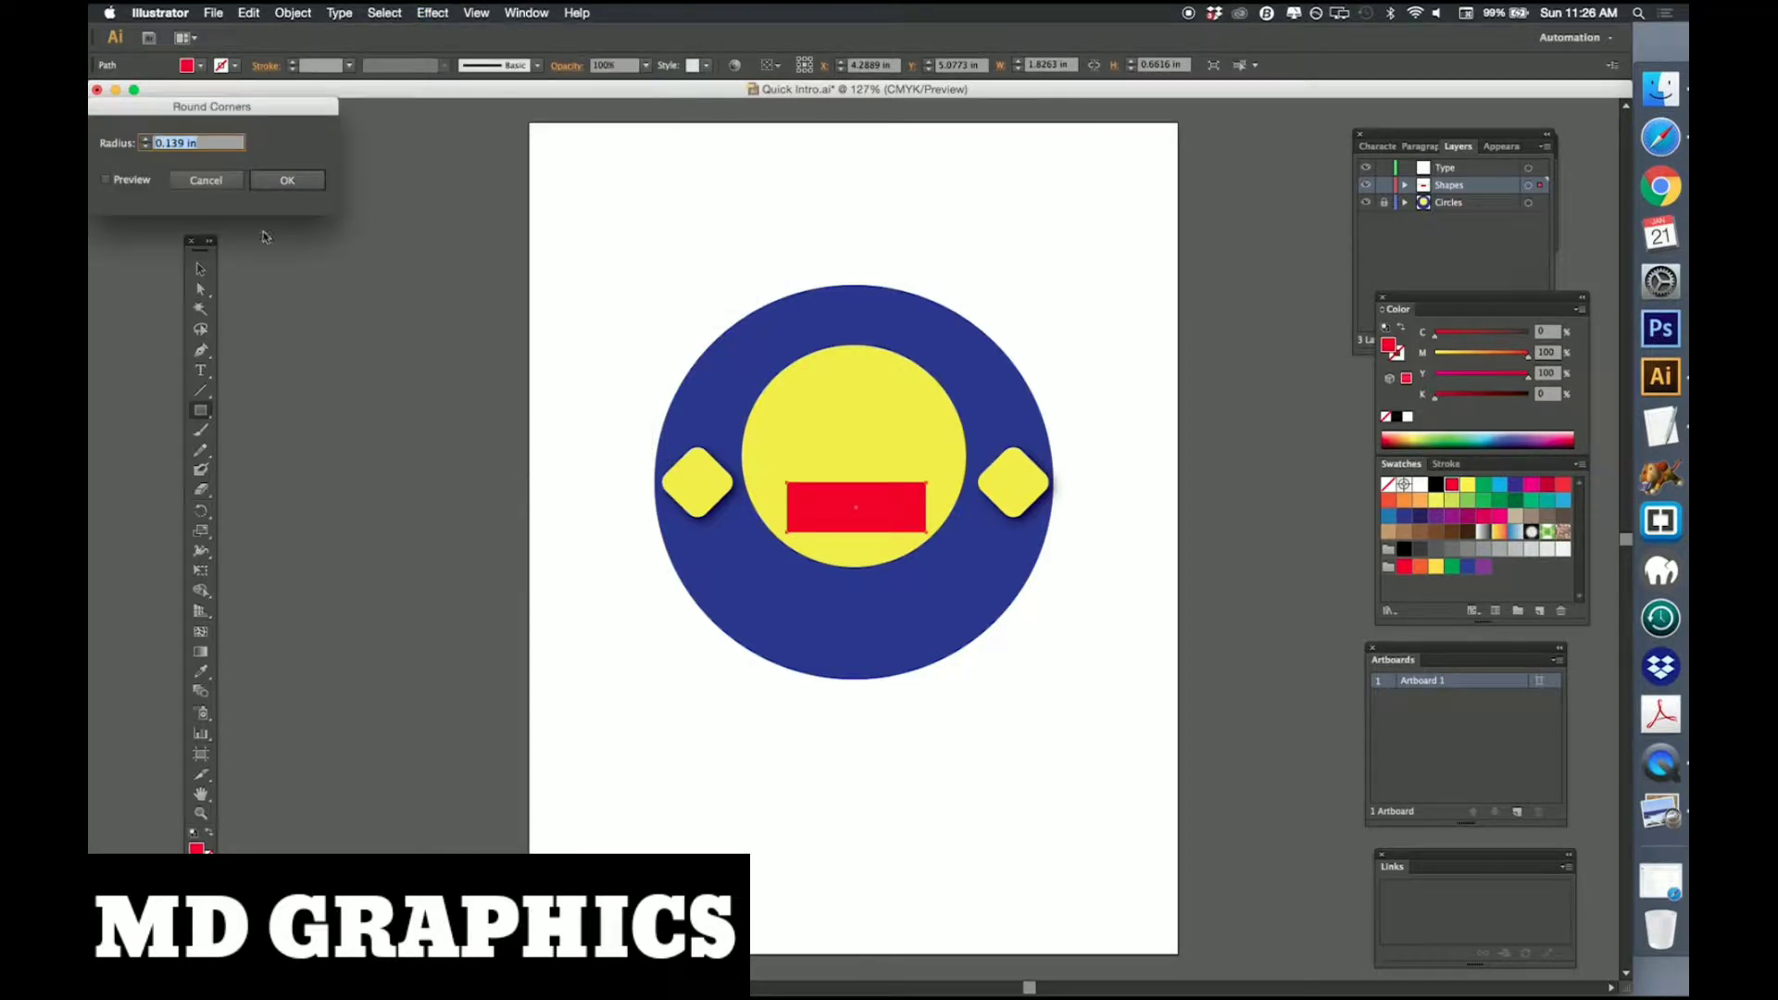
{"action": "left_click", "coordinate": [108, 180]}
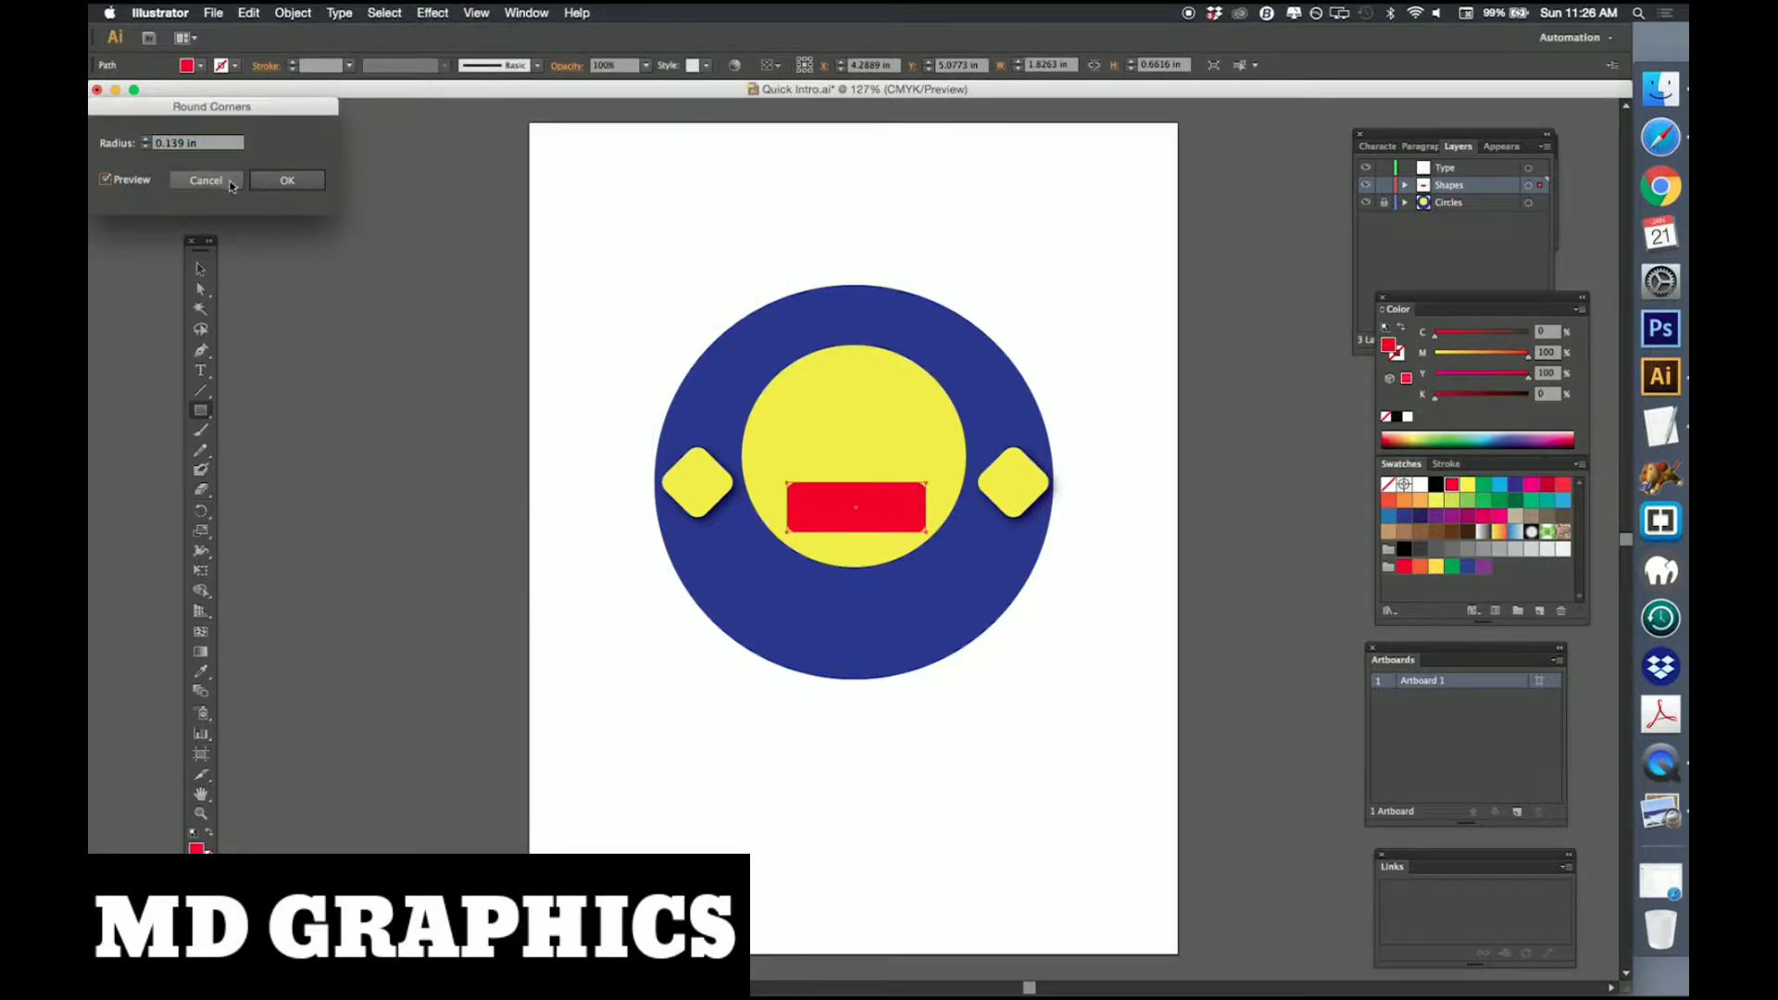
{"action": "left_click", "coordinate": [287, 181]}
{"action": "left_click", "coordinate": [305, 11]}
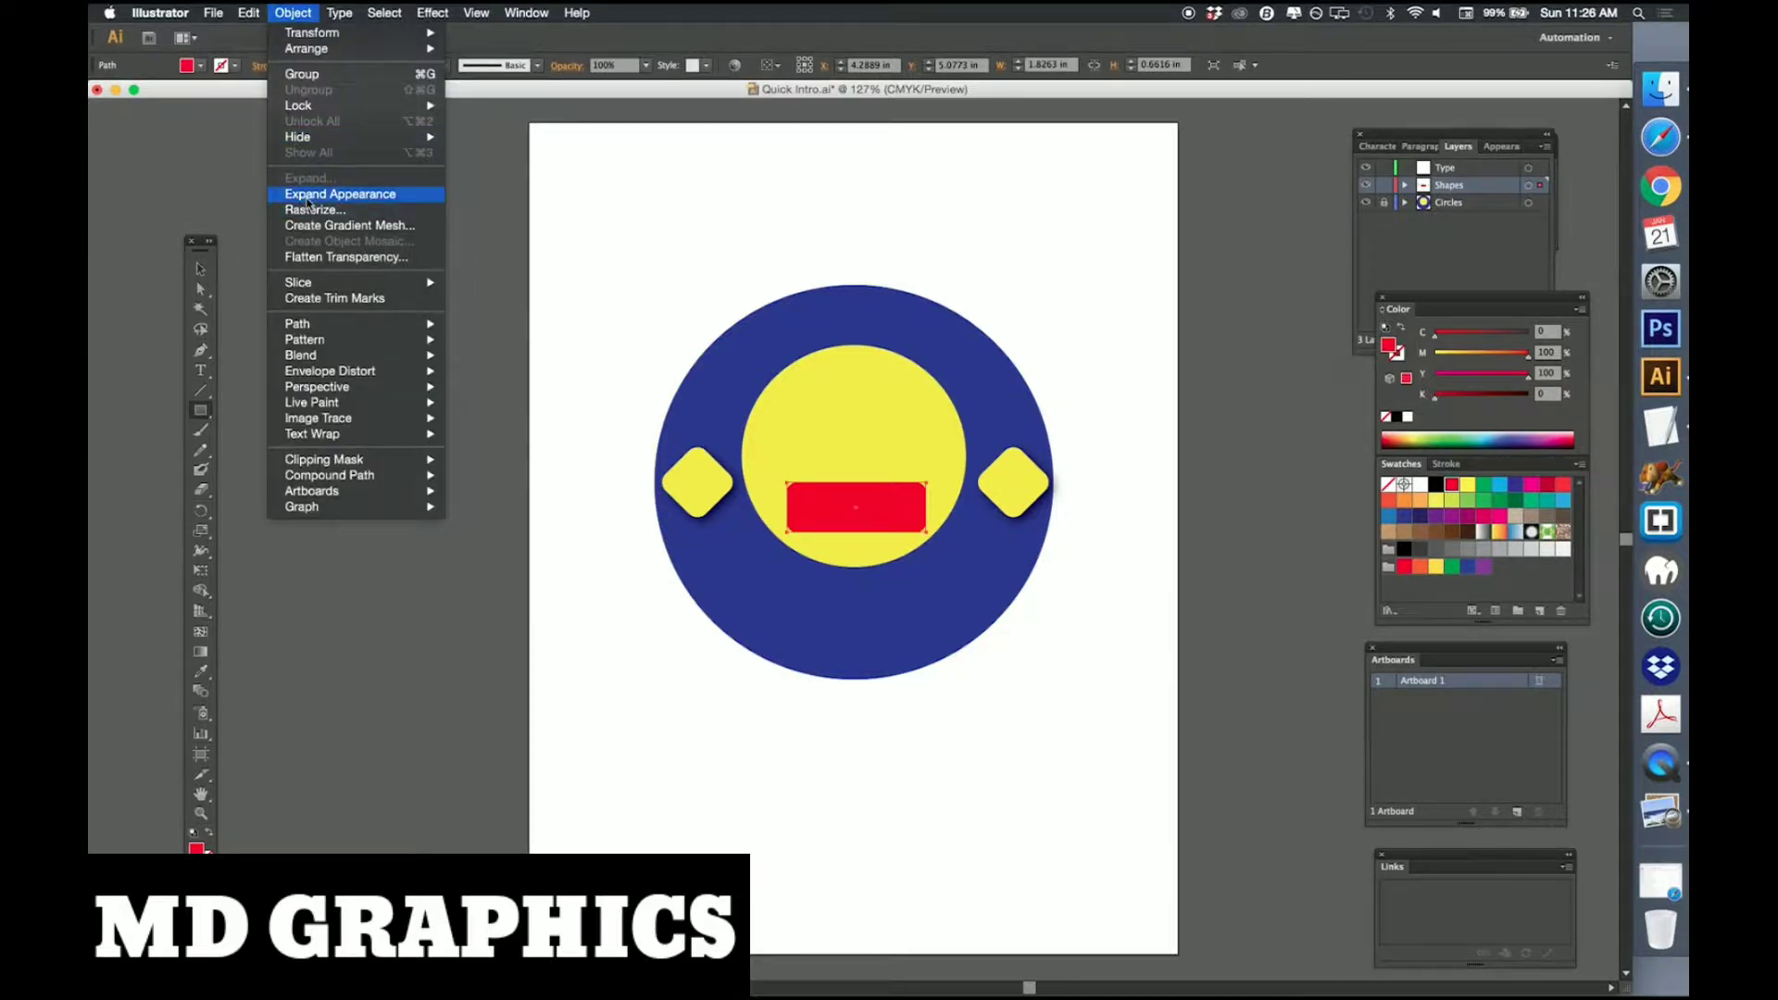
{"action": "left_click", "coordinate": [307, 195]}
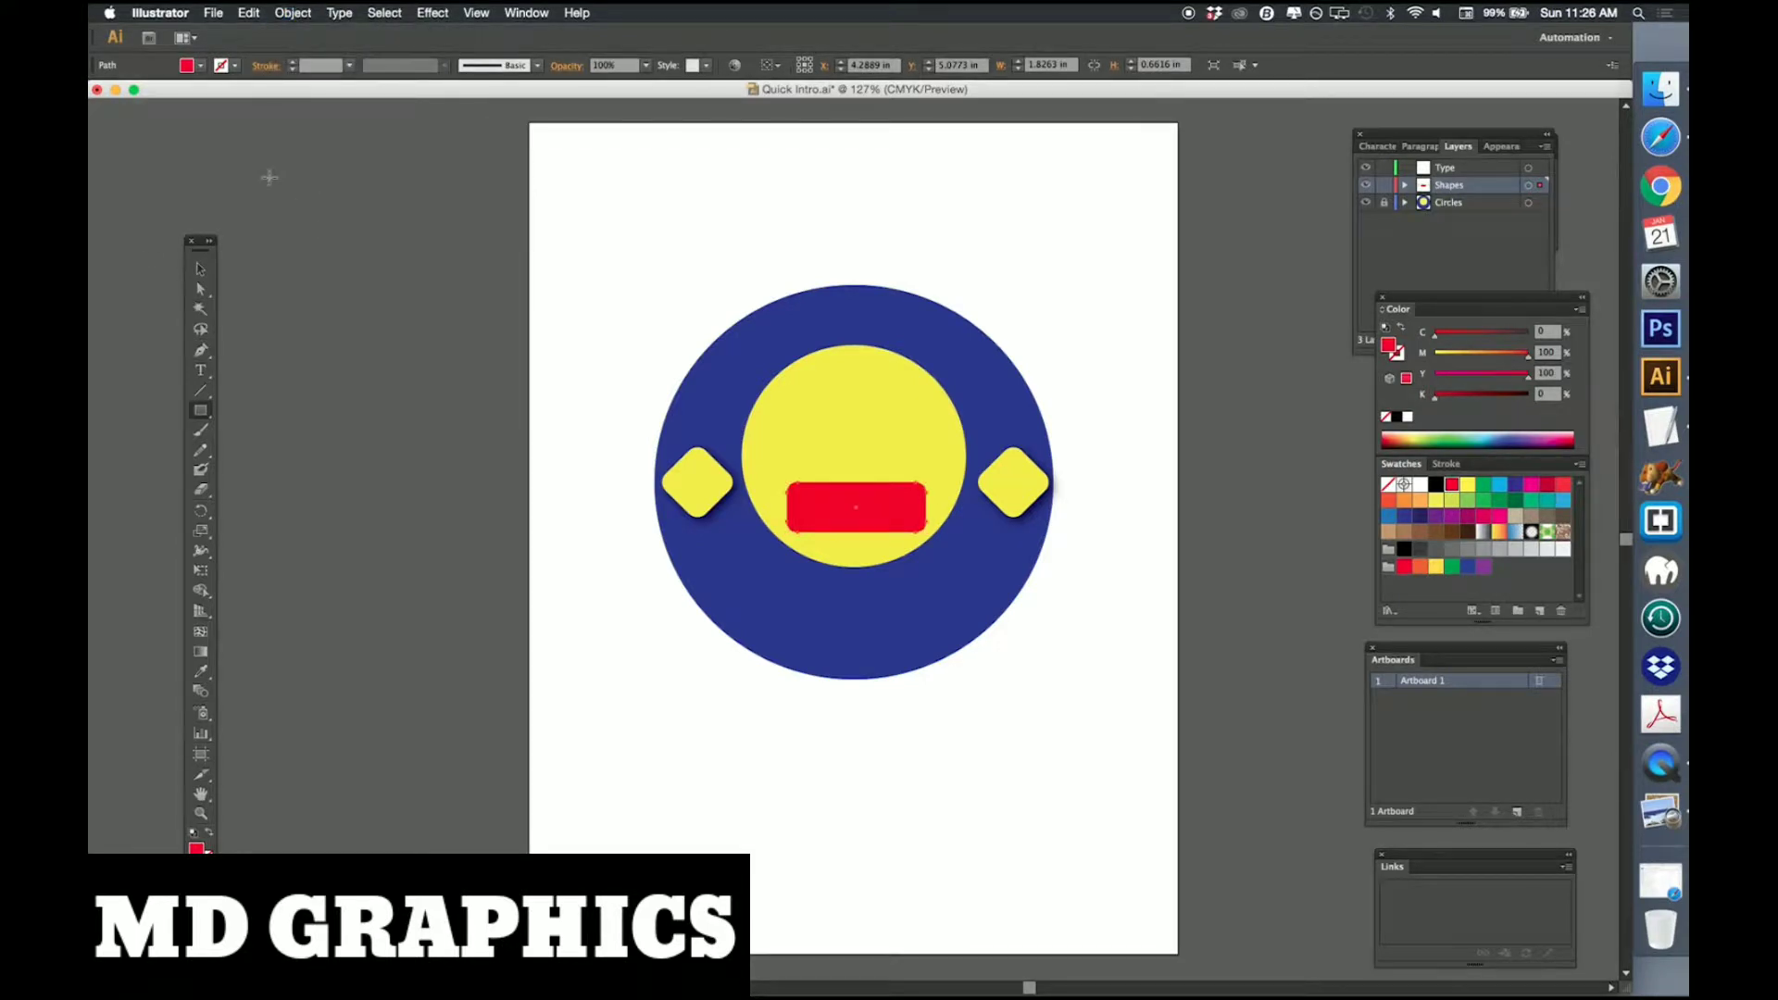
Draw a red circle about 0.76 in across, overlapping the upper edge of the red rounded rectangle.
{"action": "left_click", "coordinate": [201, 410]}
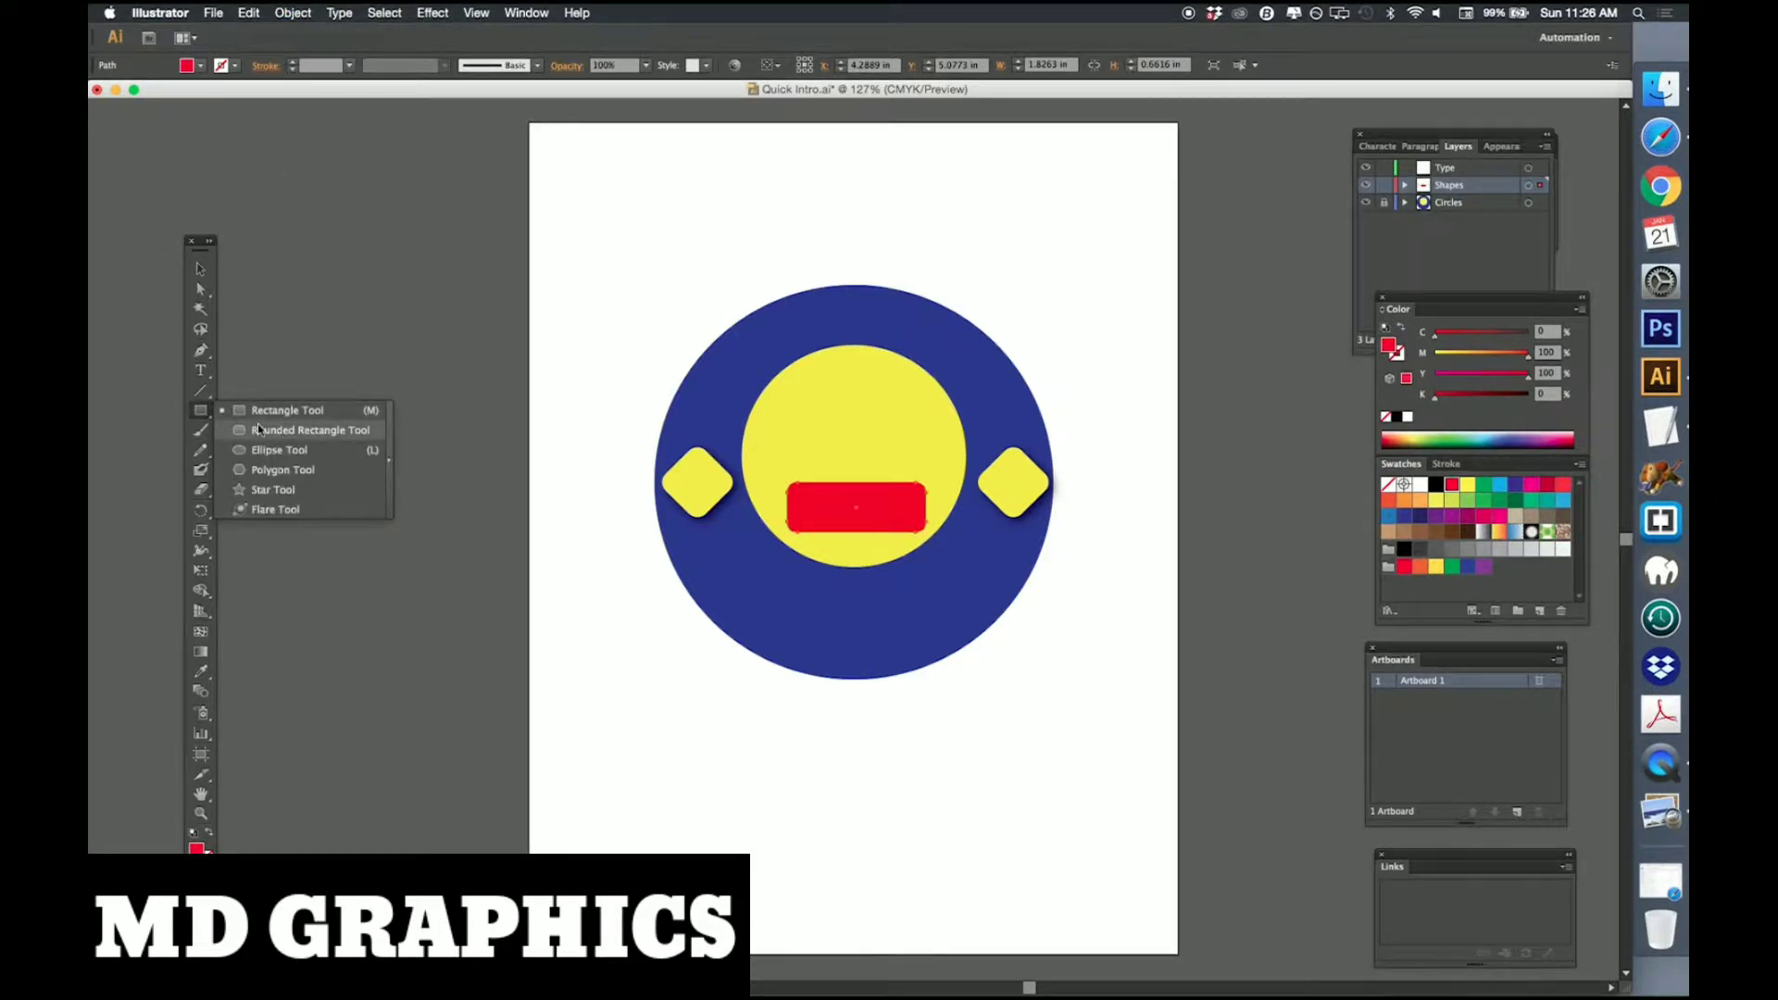
{"action": "left_click", "coordinate": [273, 450]}
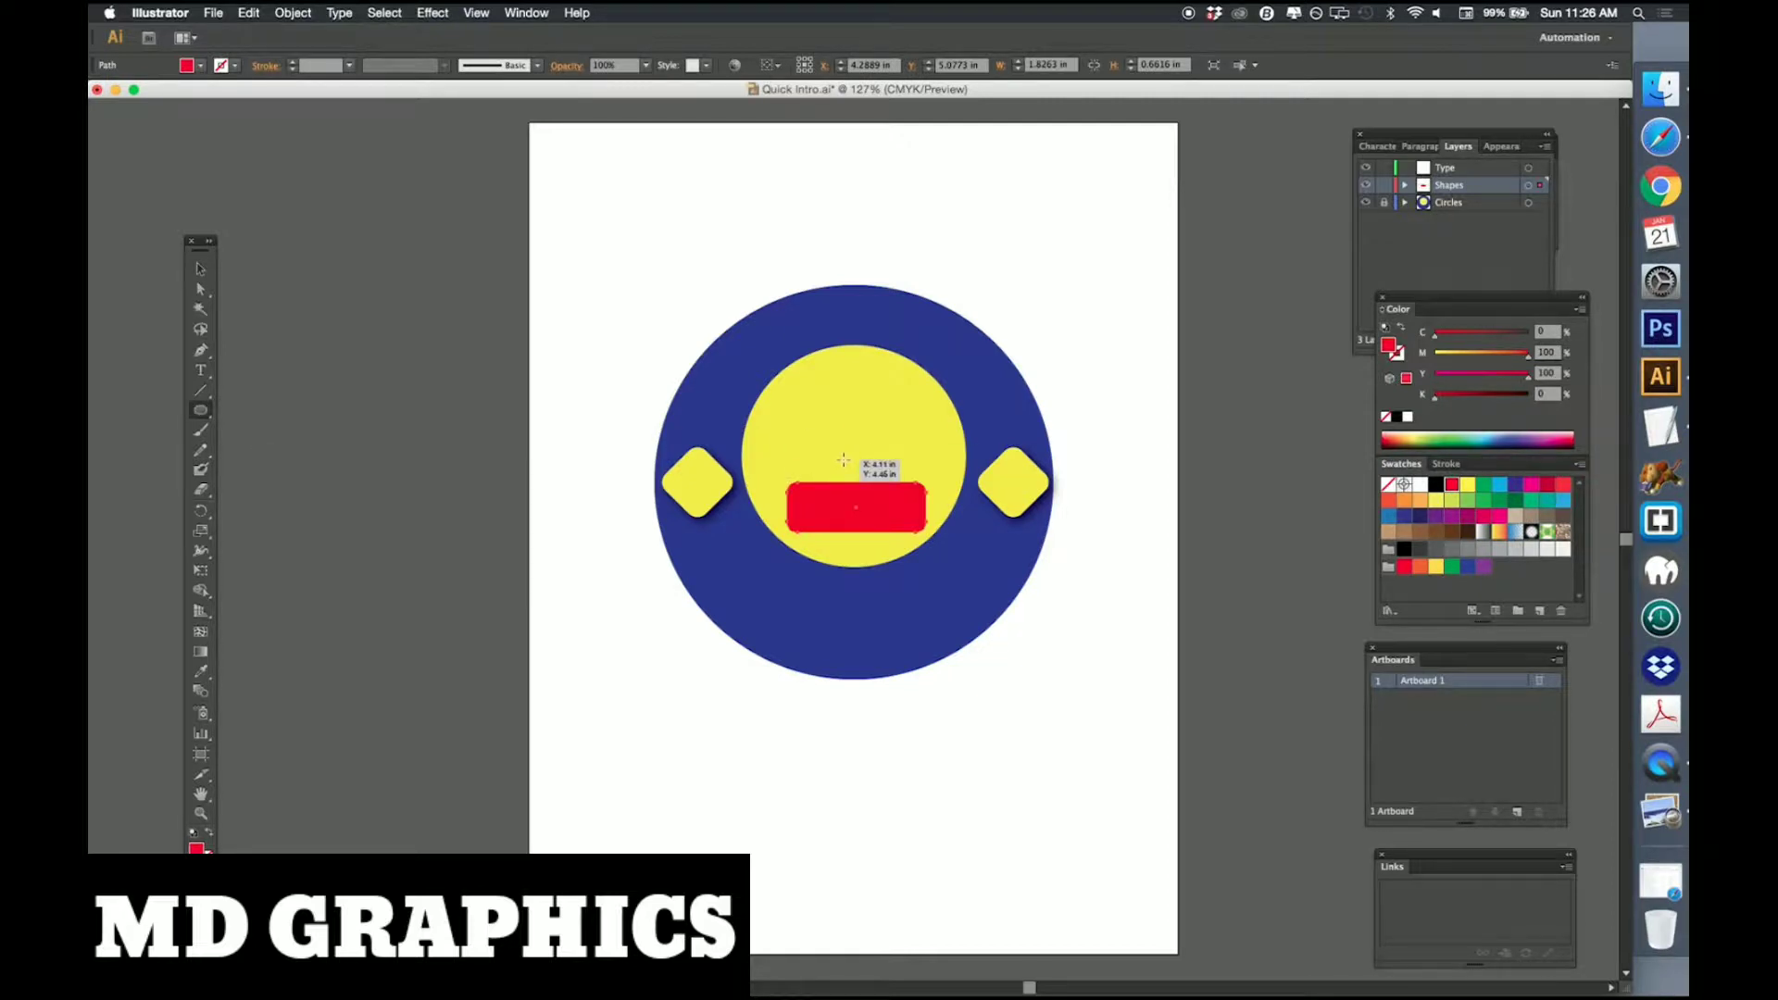
{"action": "left_click_drag", "start_coordinate": [844, 461], "coordinate": [900, 517]}
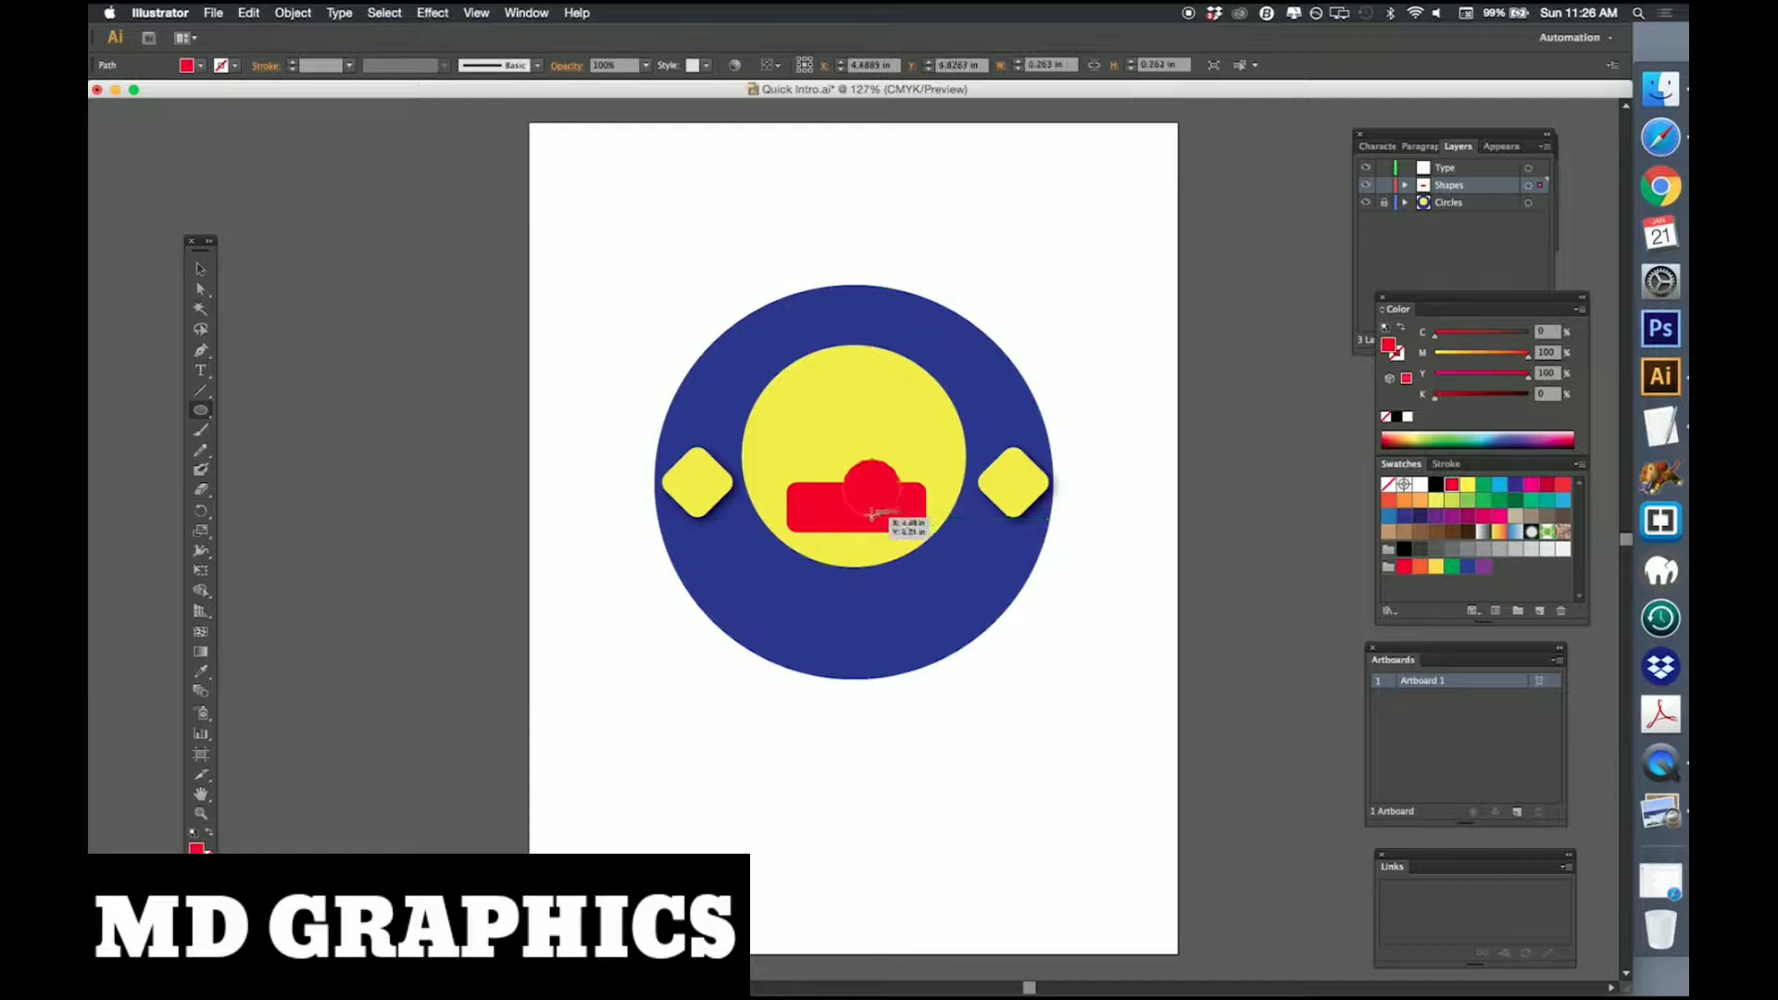
Centre the small circle and red rectangle horizontally on each other and subtract the circle with Minus Front.
{"action": "key", "text": "v"}
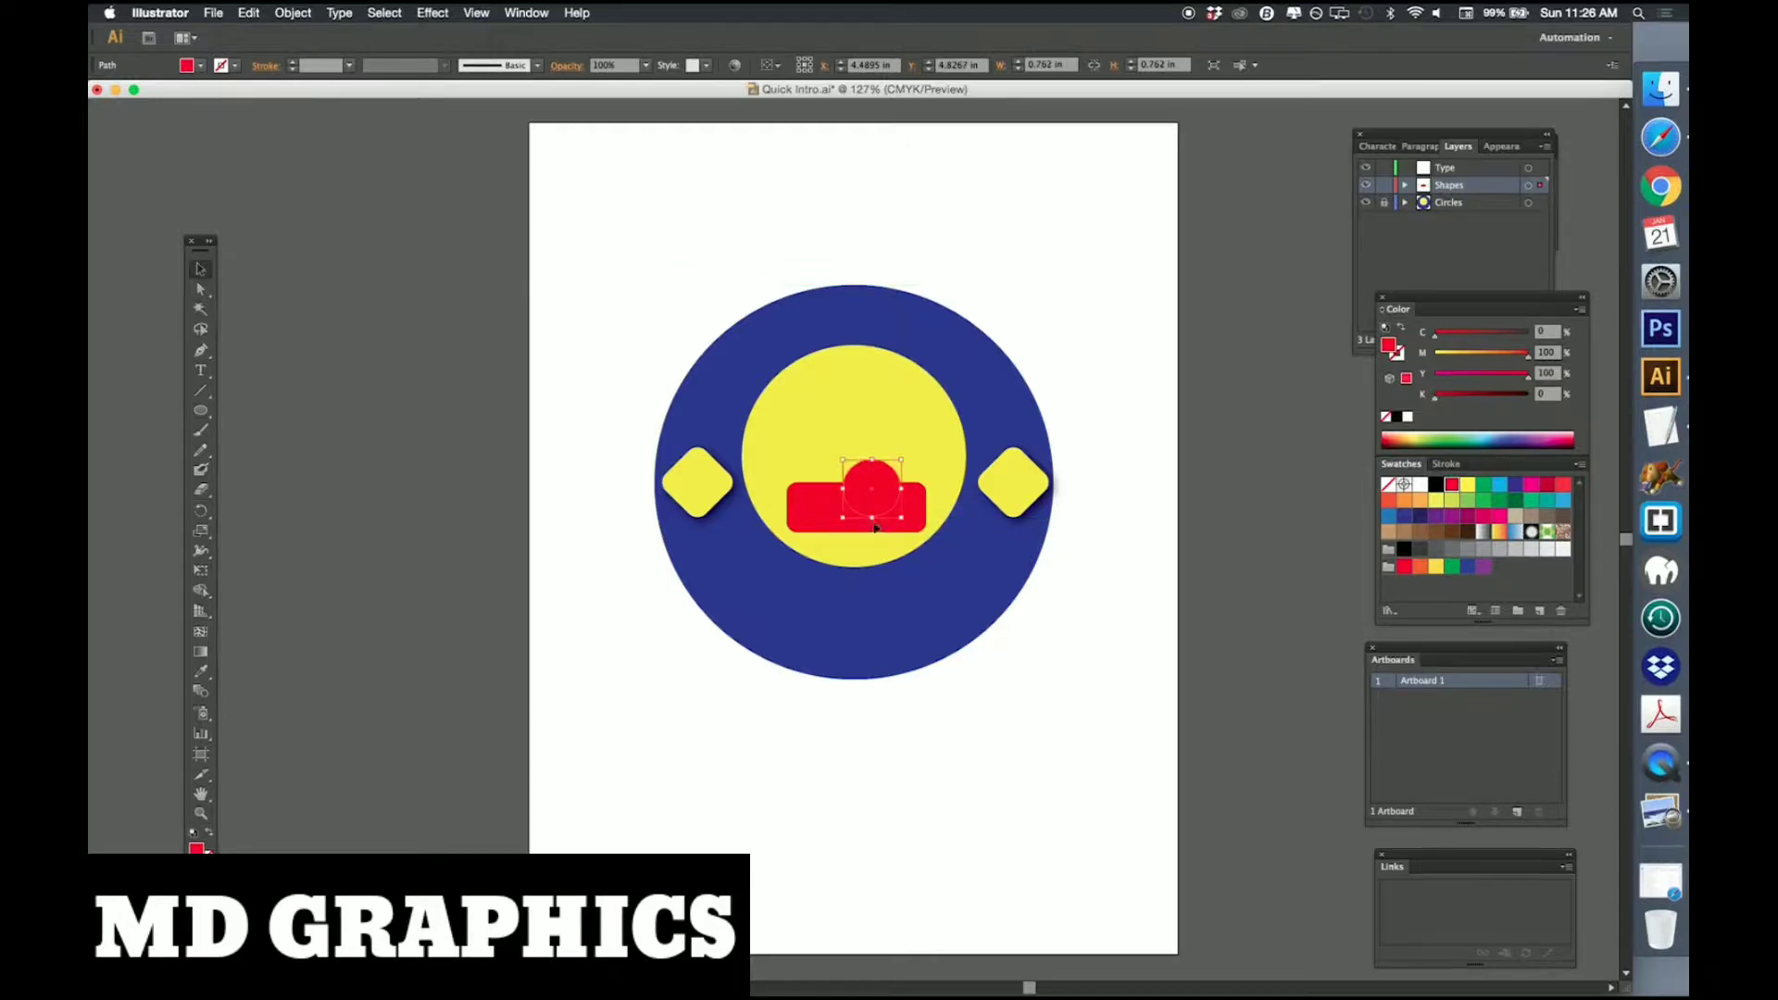
{"action": "left_click", "coordinate": [815, 510], "text": "shift"}
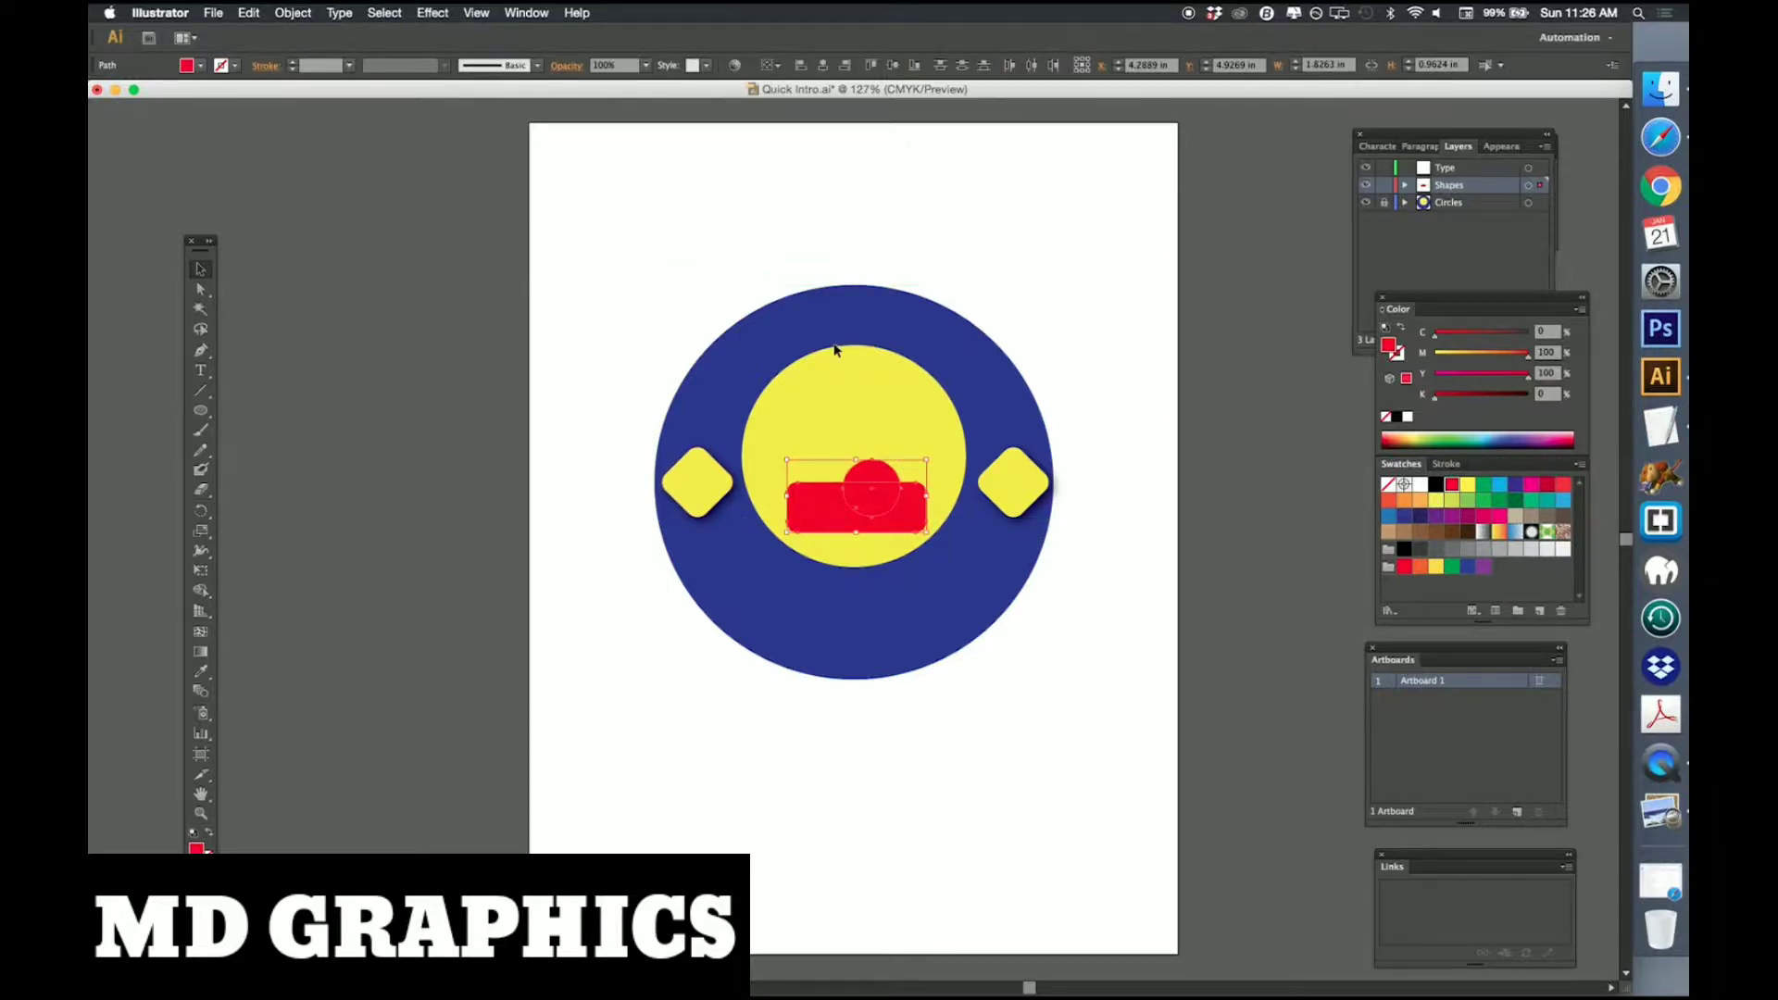
{"action": "left_click", "coordinate": [521, 12]}
{"action": "left_click", "coordinate": [517, 217]}
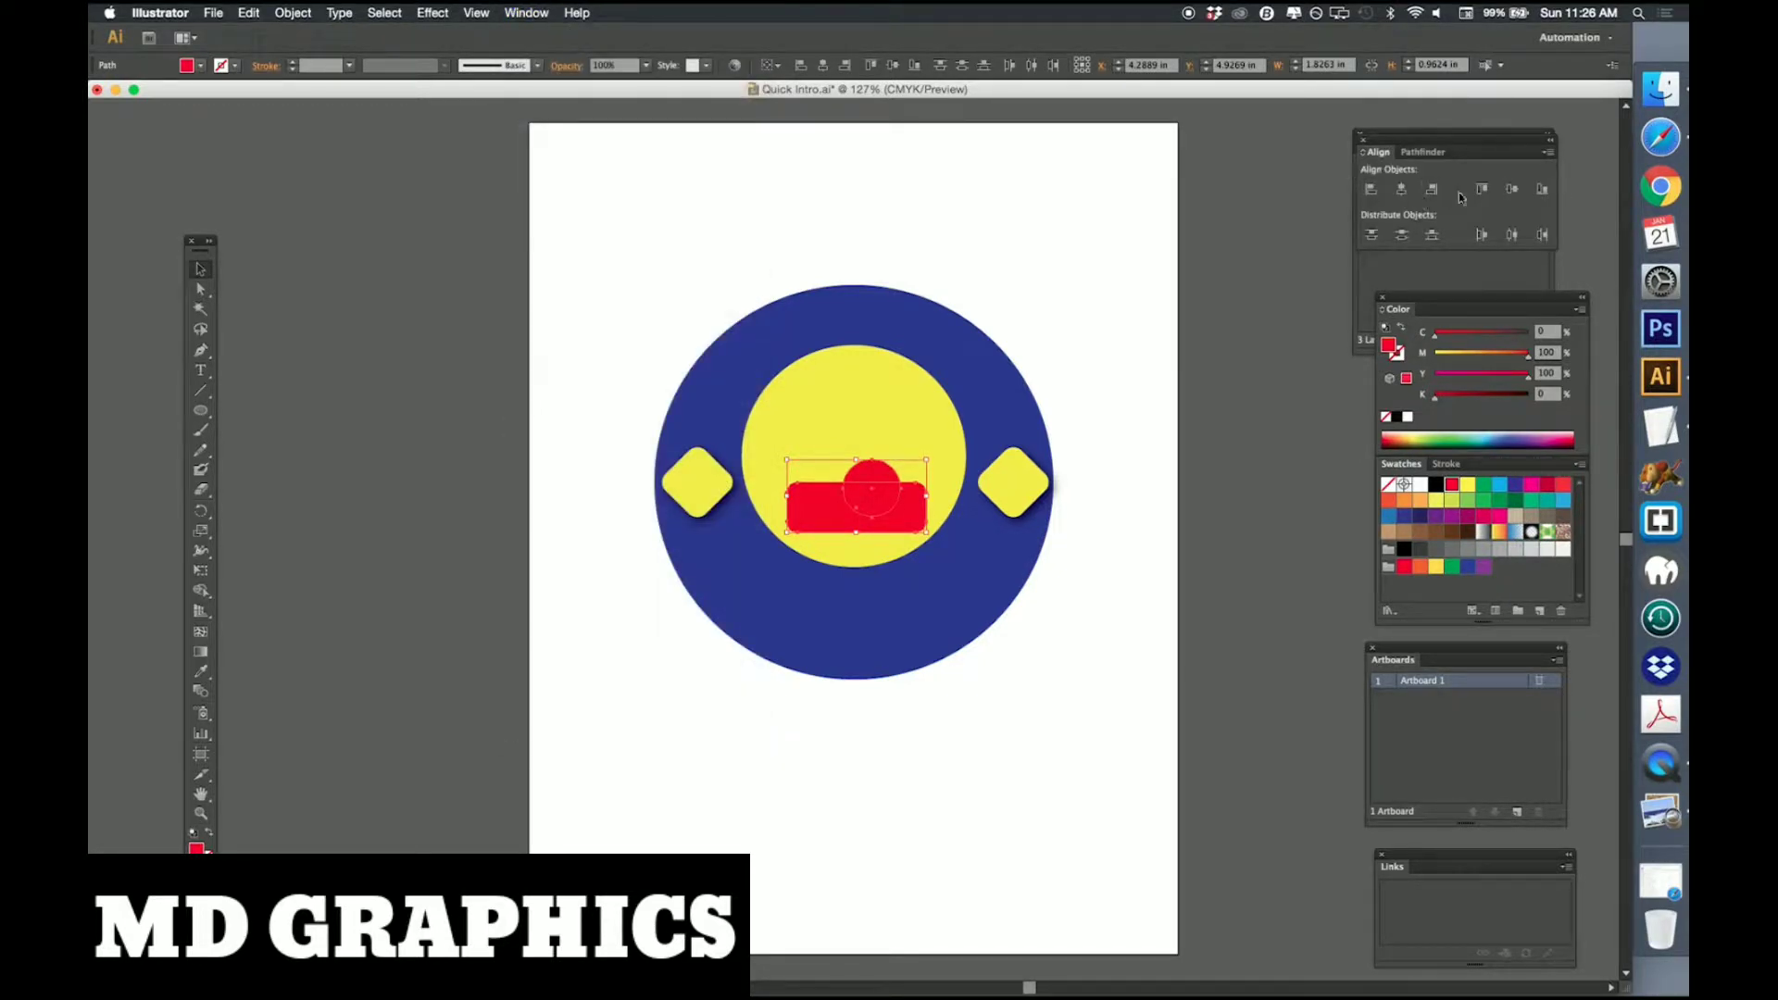
{"action": "left_click", "coordinate": [1403, 188]}
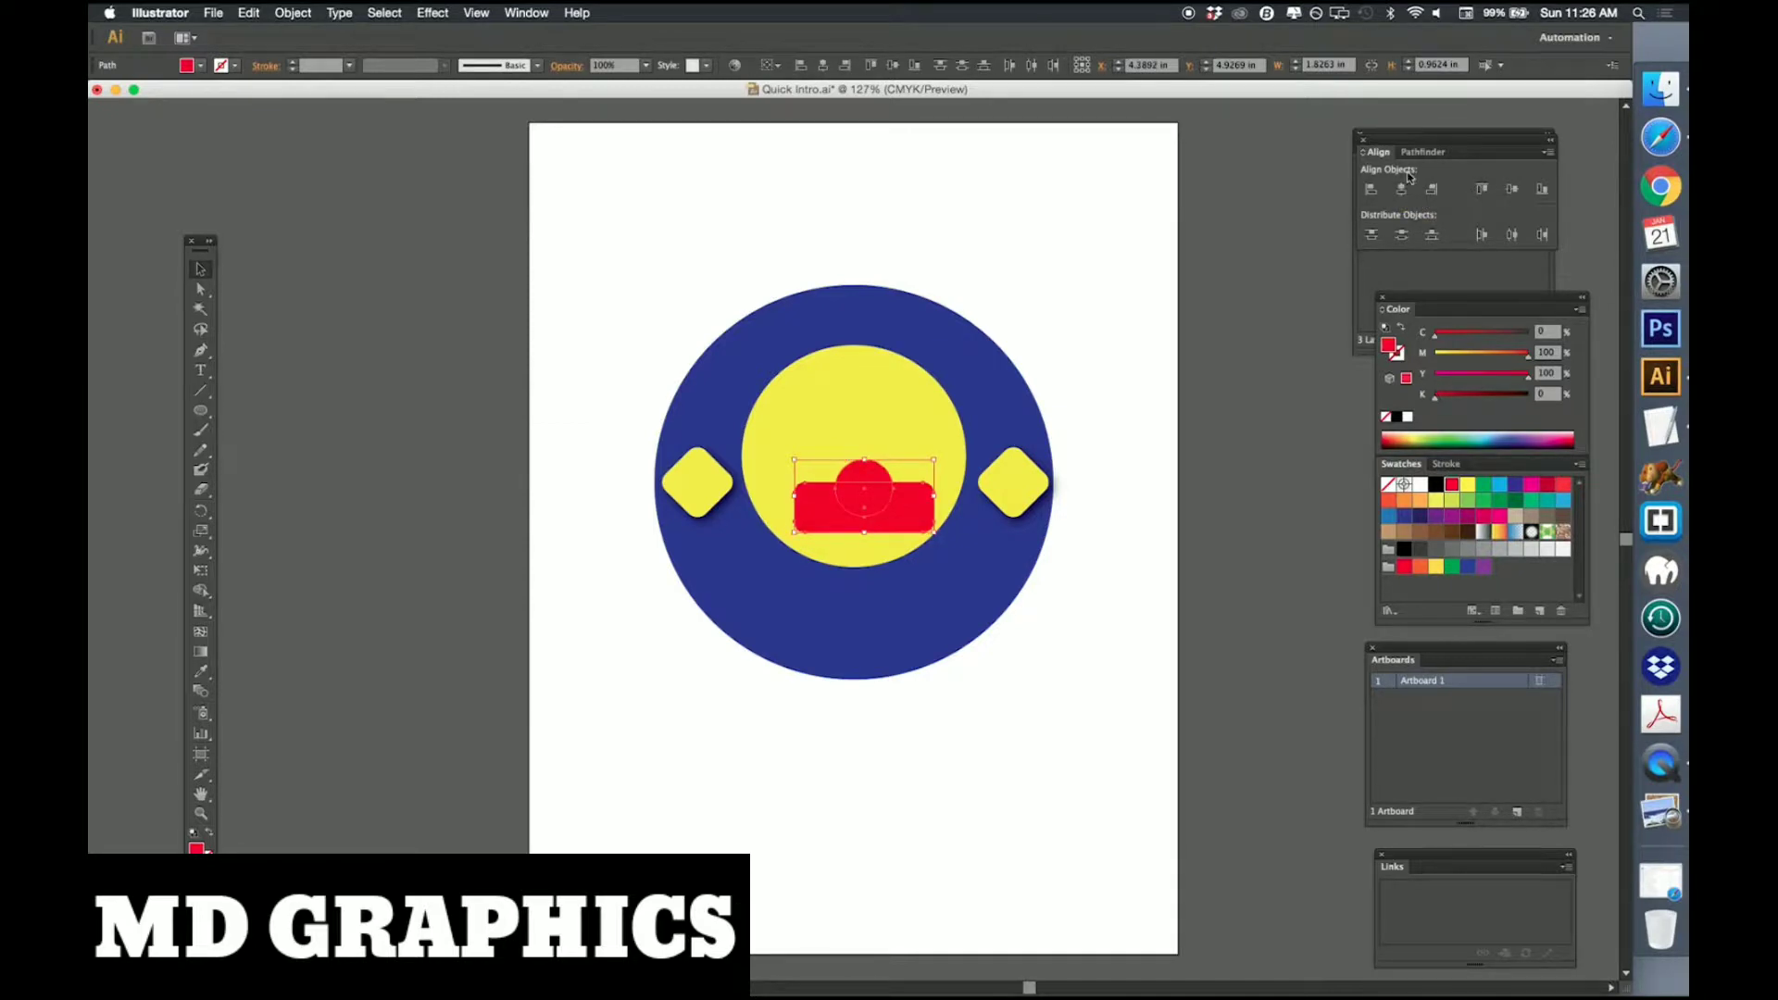
{"action": "left_click", "coordinate": [1422, 153]}
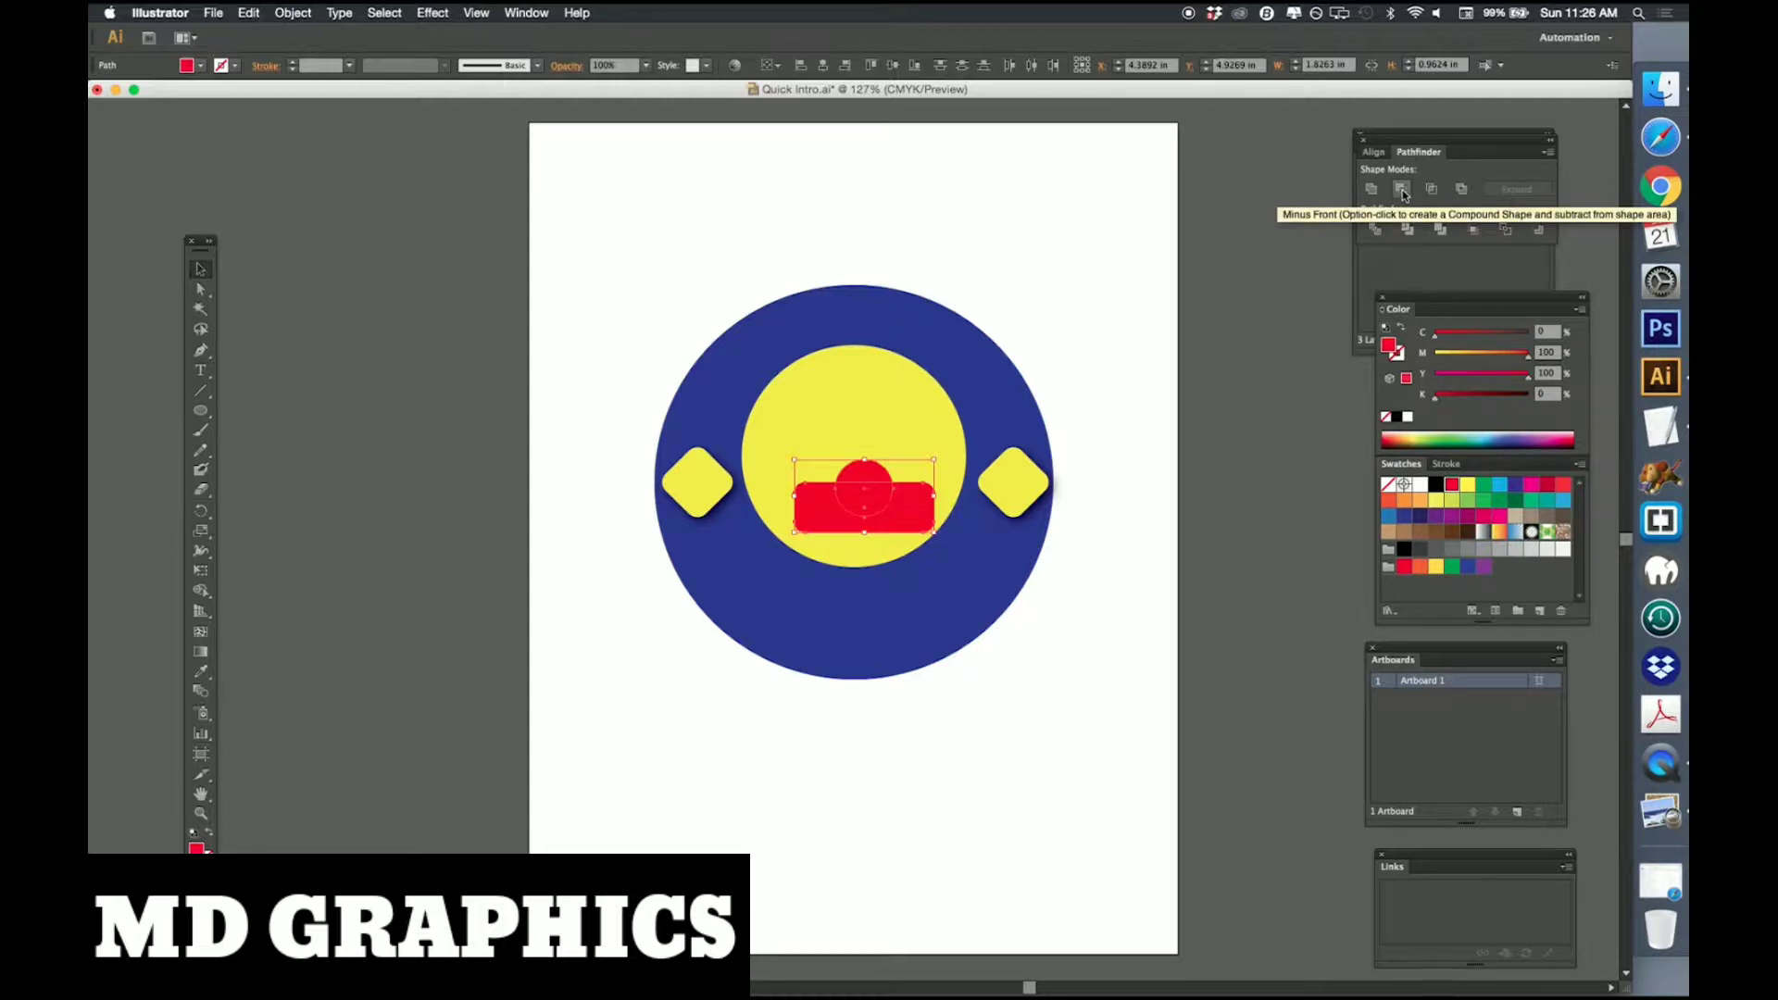
{"action": "left_click", "coordinate": [1403, 191]}
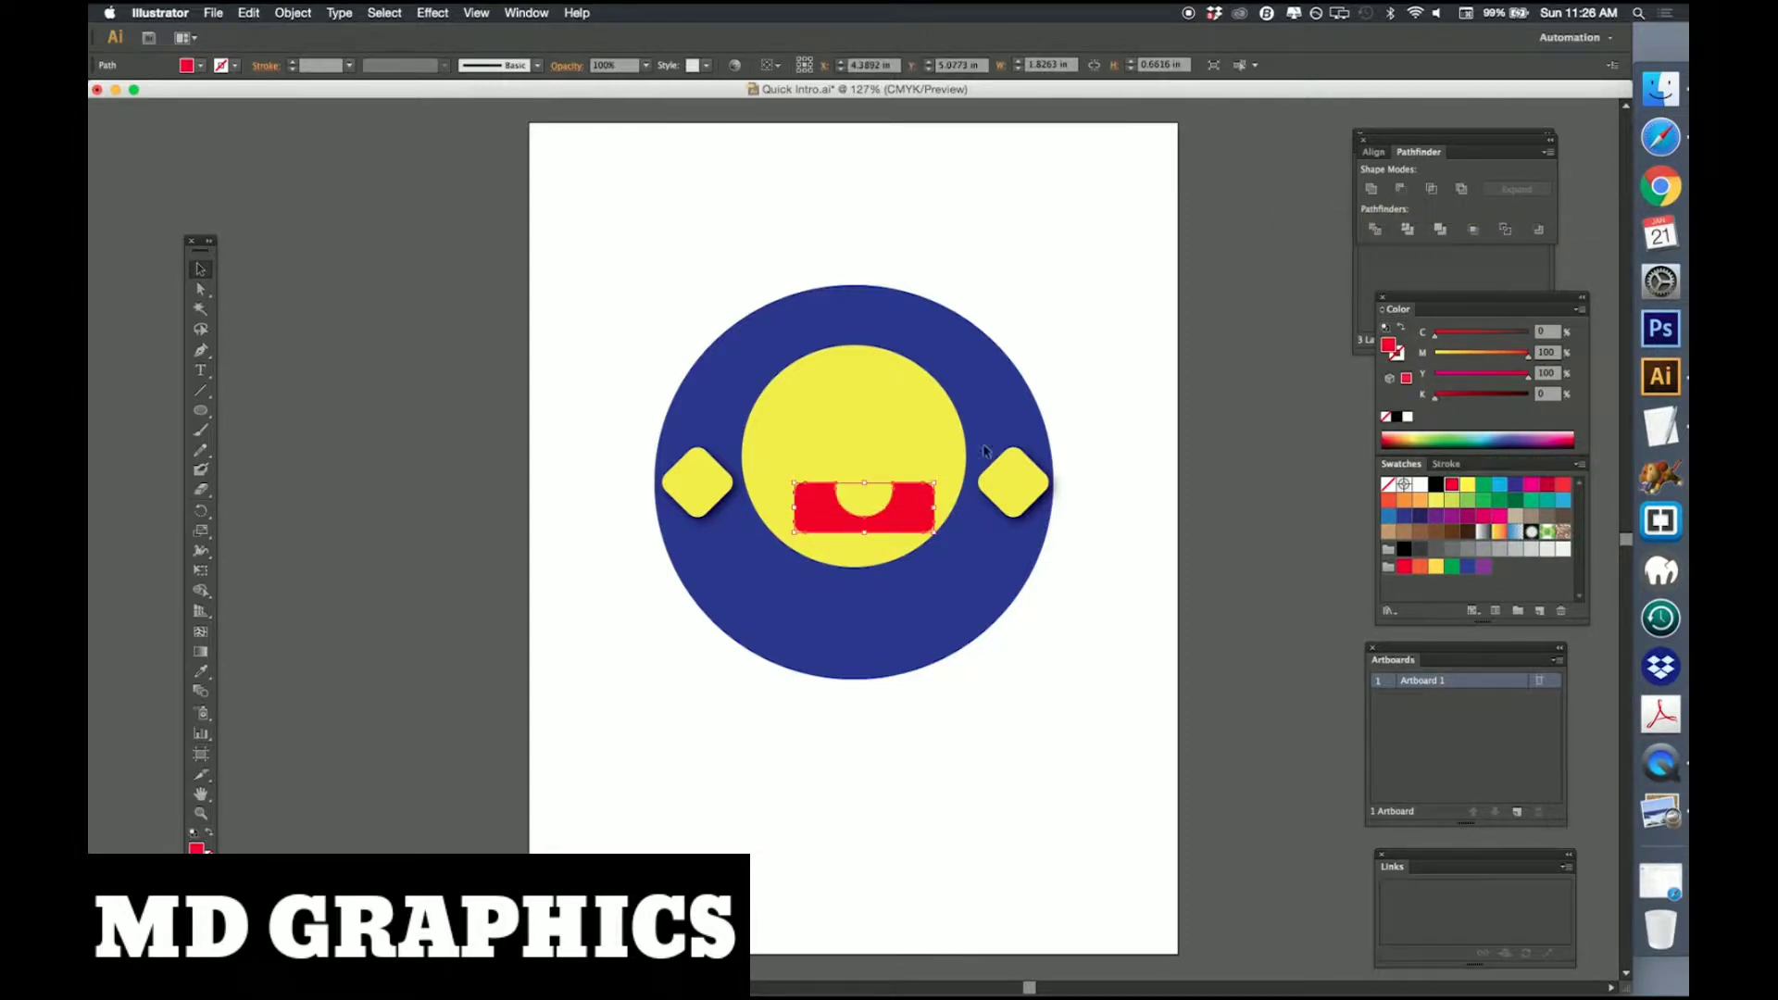
Shift the notched red shape slightly left within the yellow circle and rotate it about 9.2° clockwise as a tilted mouth.
{"action": "left_click_drag", "start_coordinate": [919, 504], "coordinate": [905, 504]}
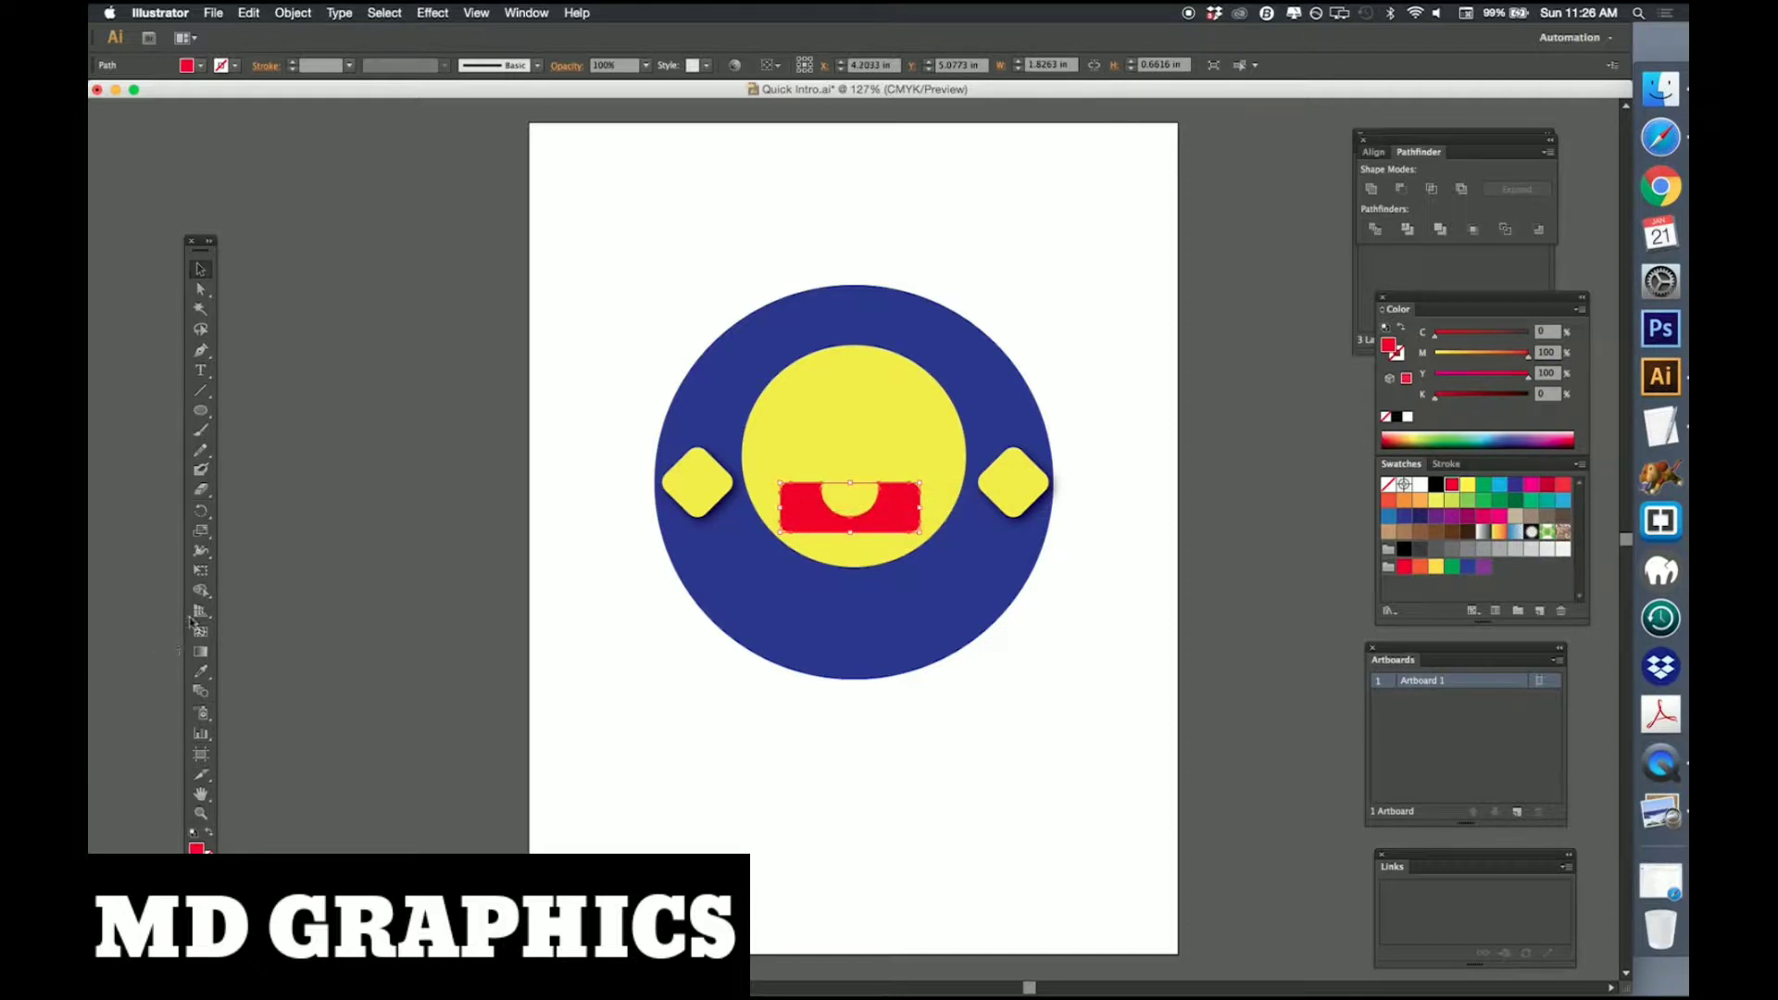
{"action": "left_click", "coordinate": [200, 510]}
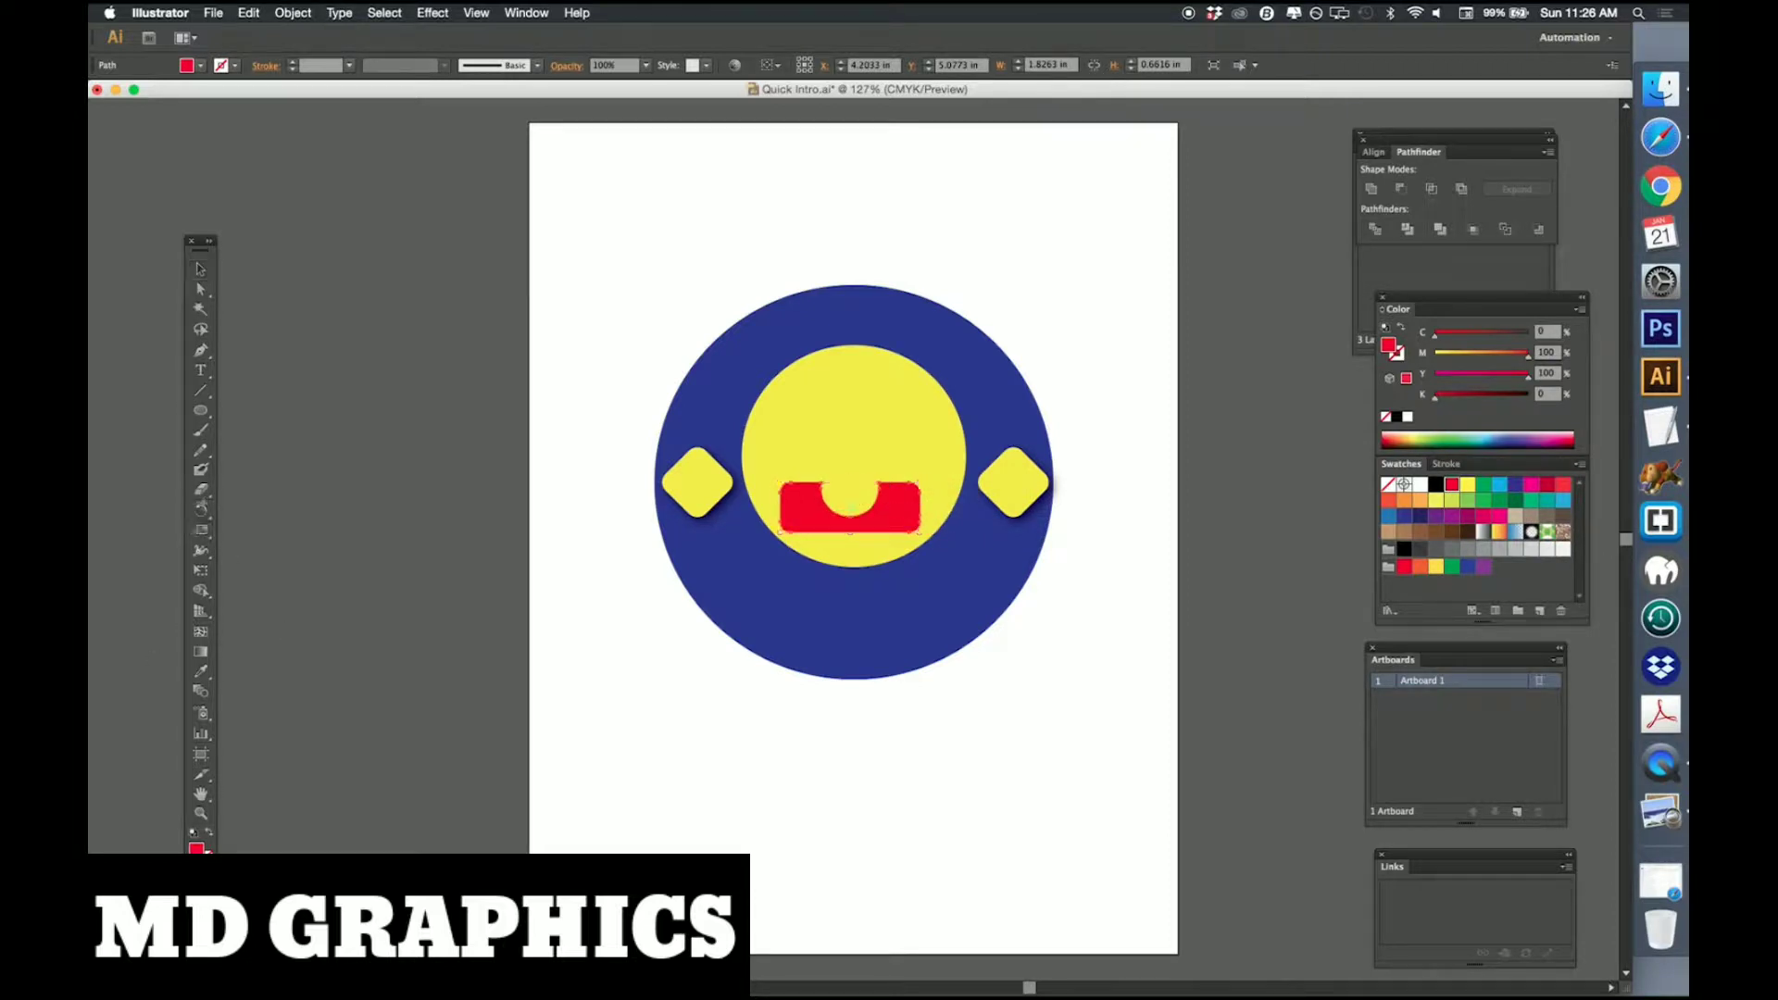
{"action": "left_click", "coordinate": [200, 510]}
{"action": "left_click_drag", "start_coordinate": [730, 486], "coordinate": [738, 478]}
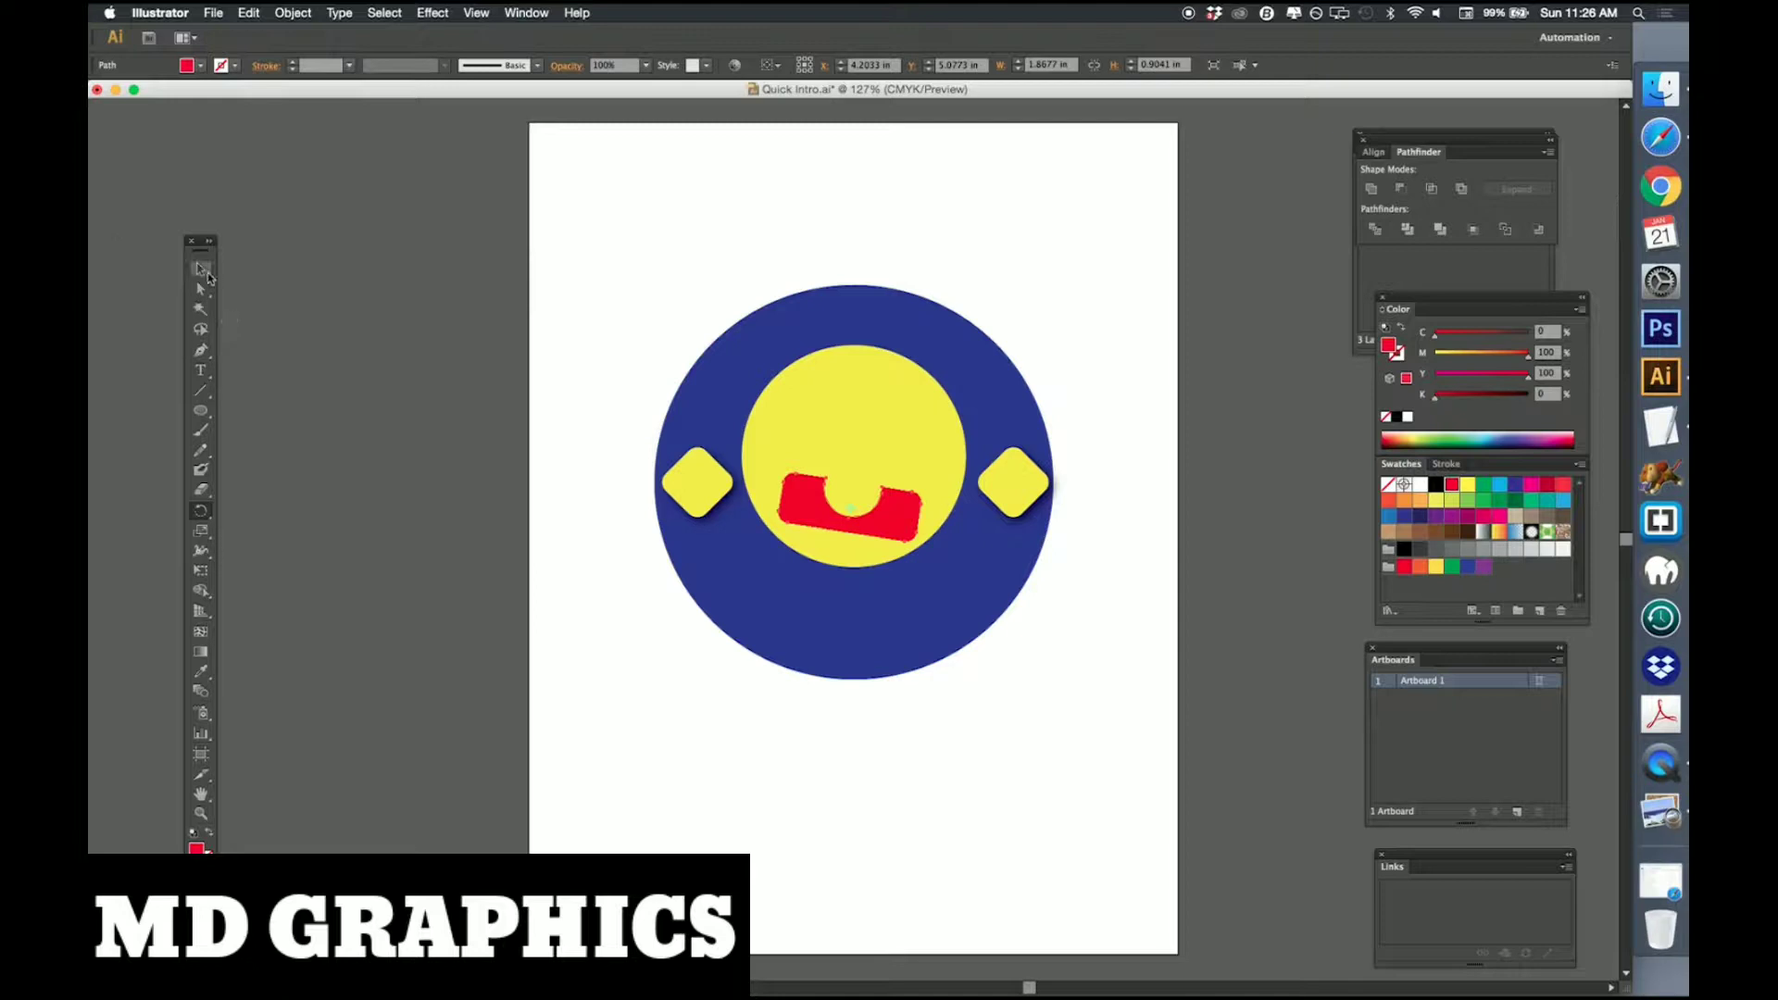
{"action": "left_click", "coordinate": [202, 271]}
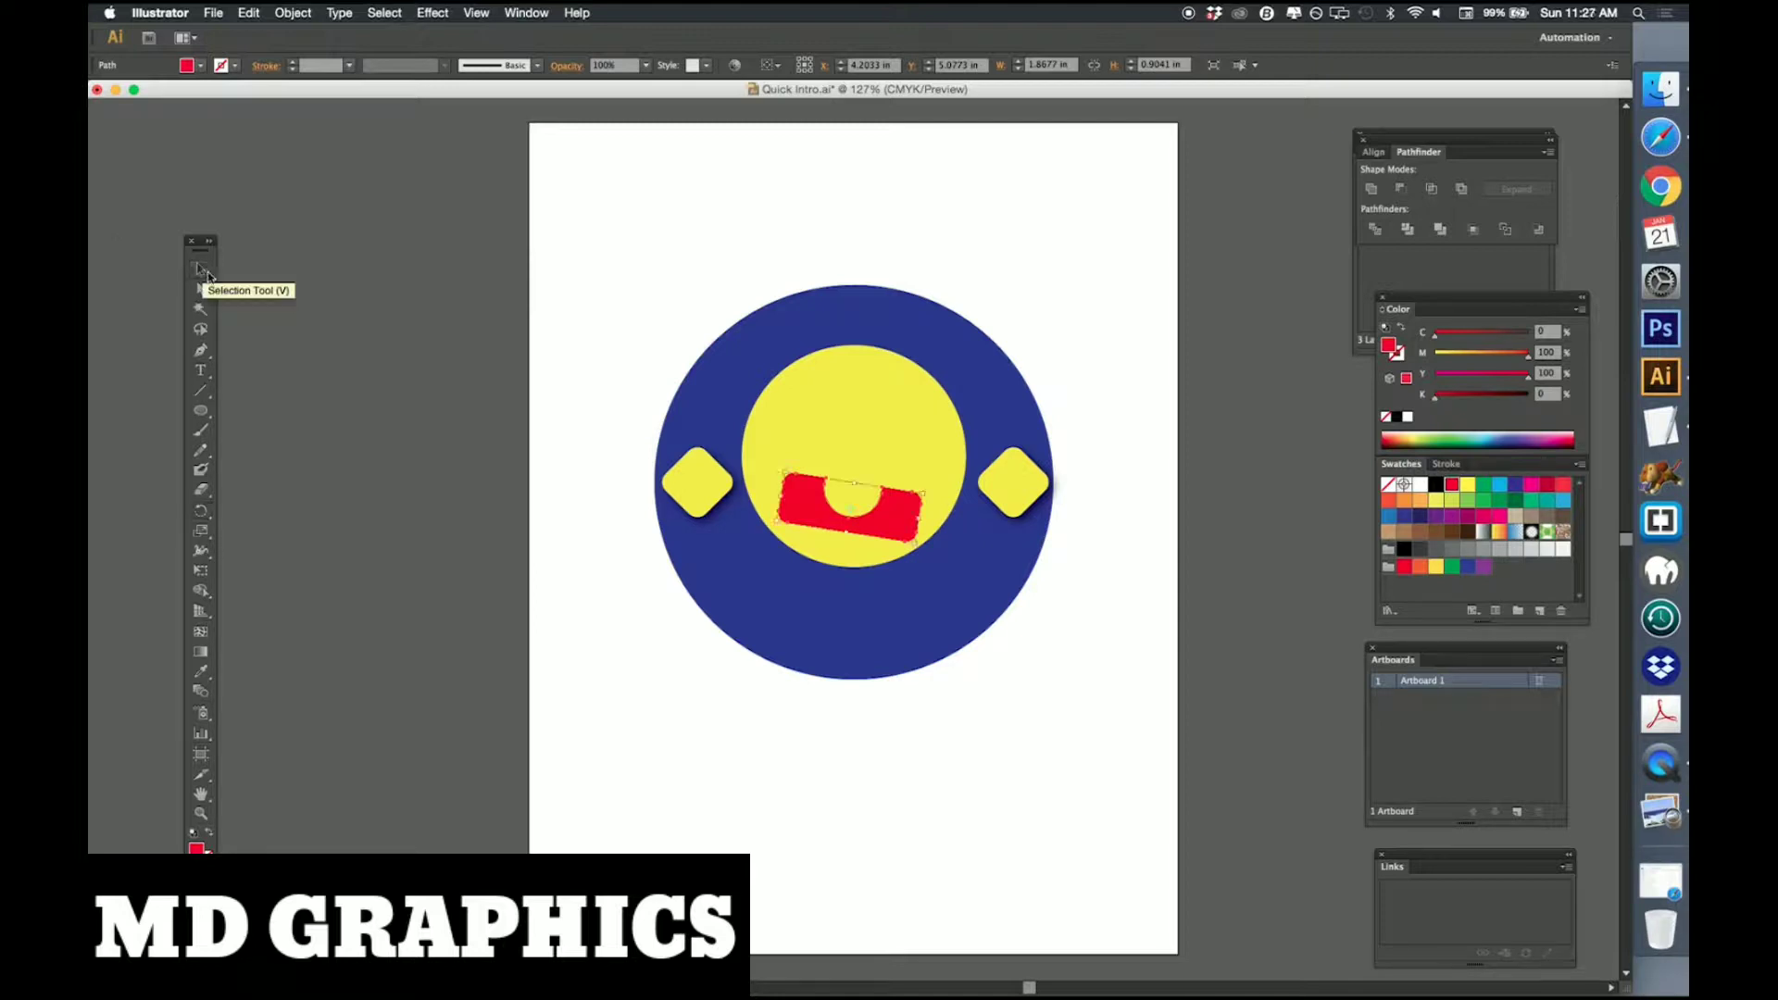
{"action": "left_click", "coordinate": [315, 336]}
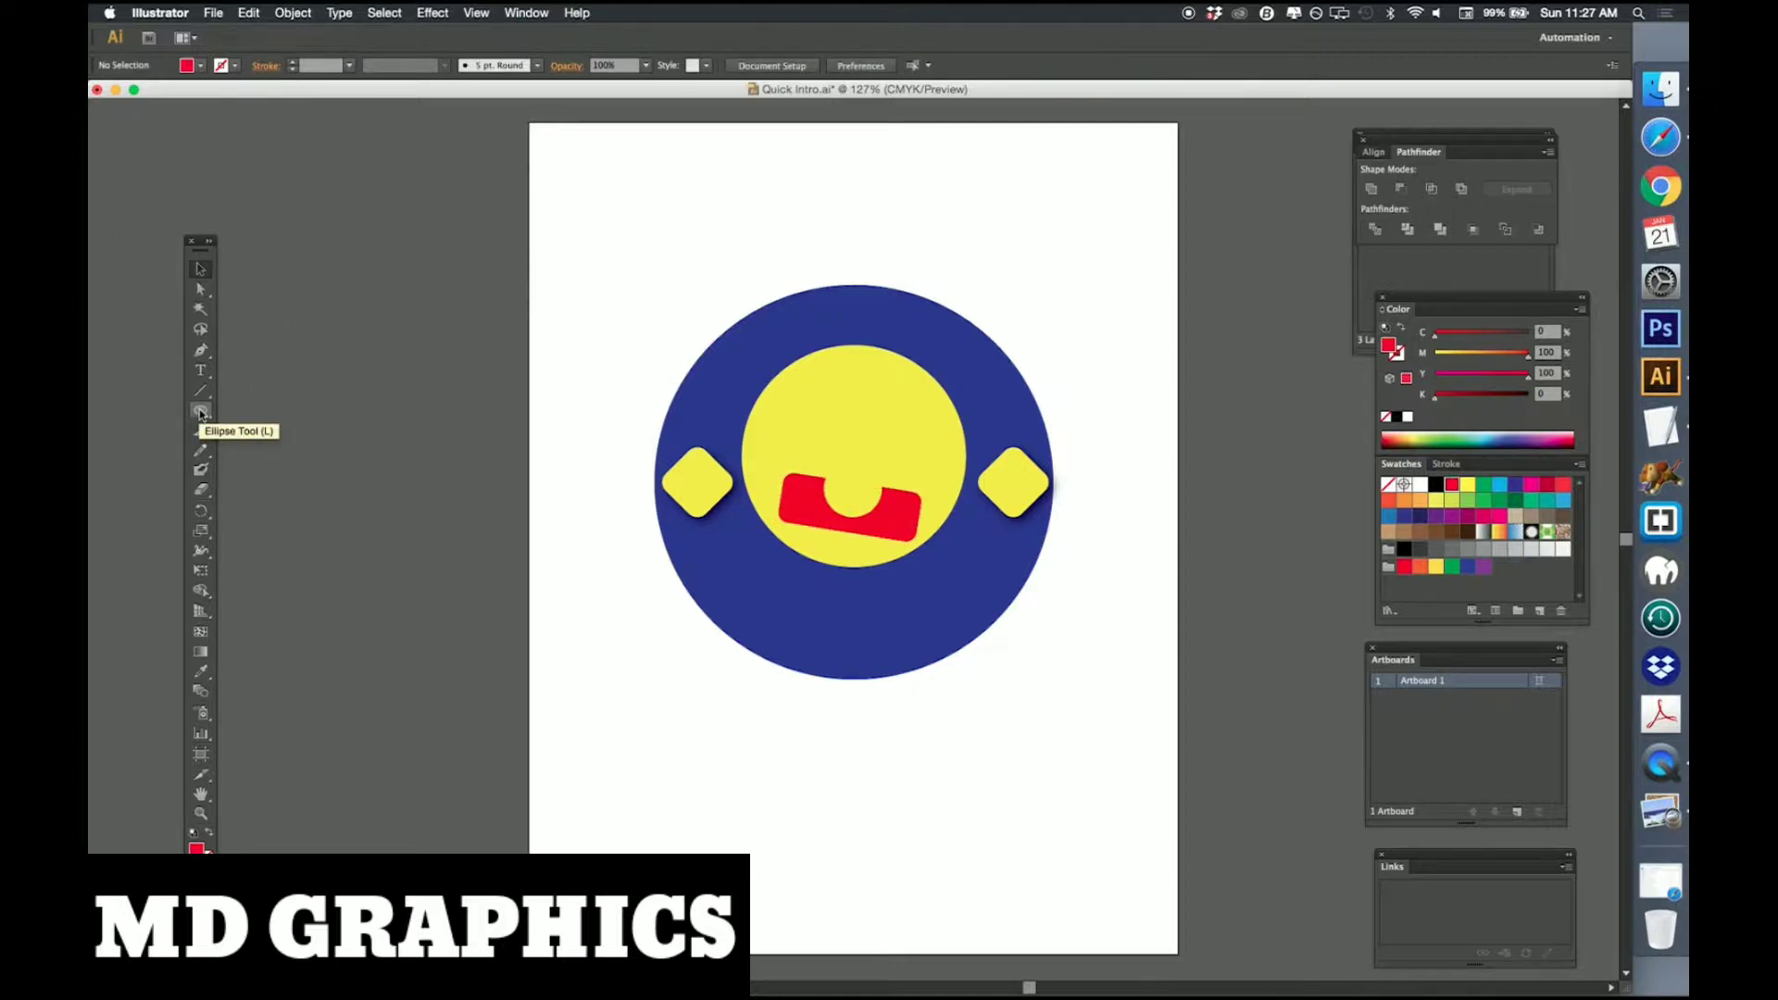
Draw a green rectangle about 0.98 by 0.50 in and a cyan square about 0.79 in as eyes above the red mouth.
{"action": "left_click", "coordinate": [200, 412]}
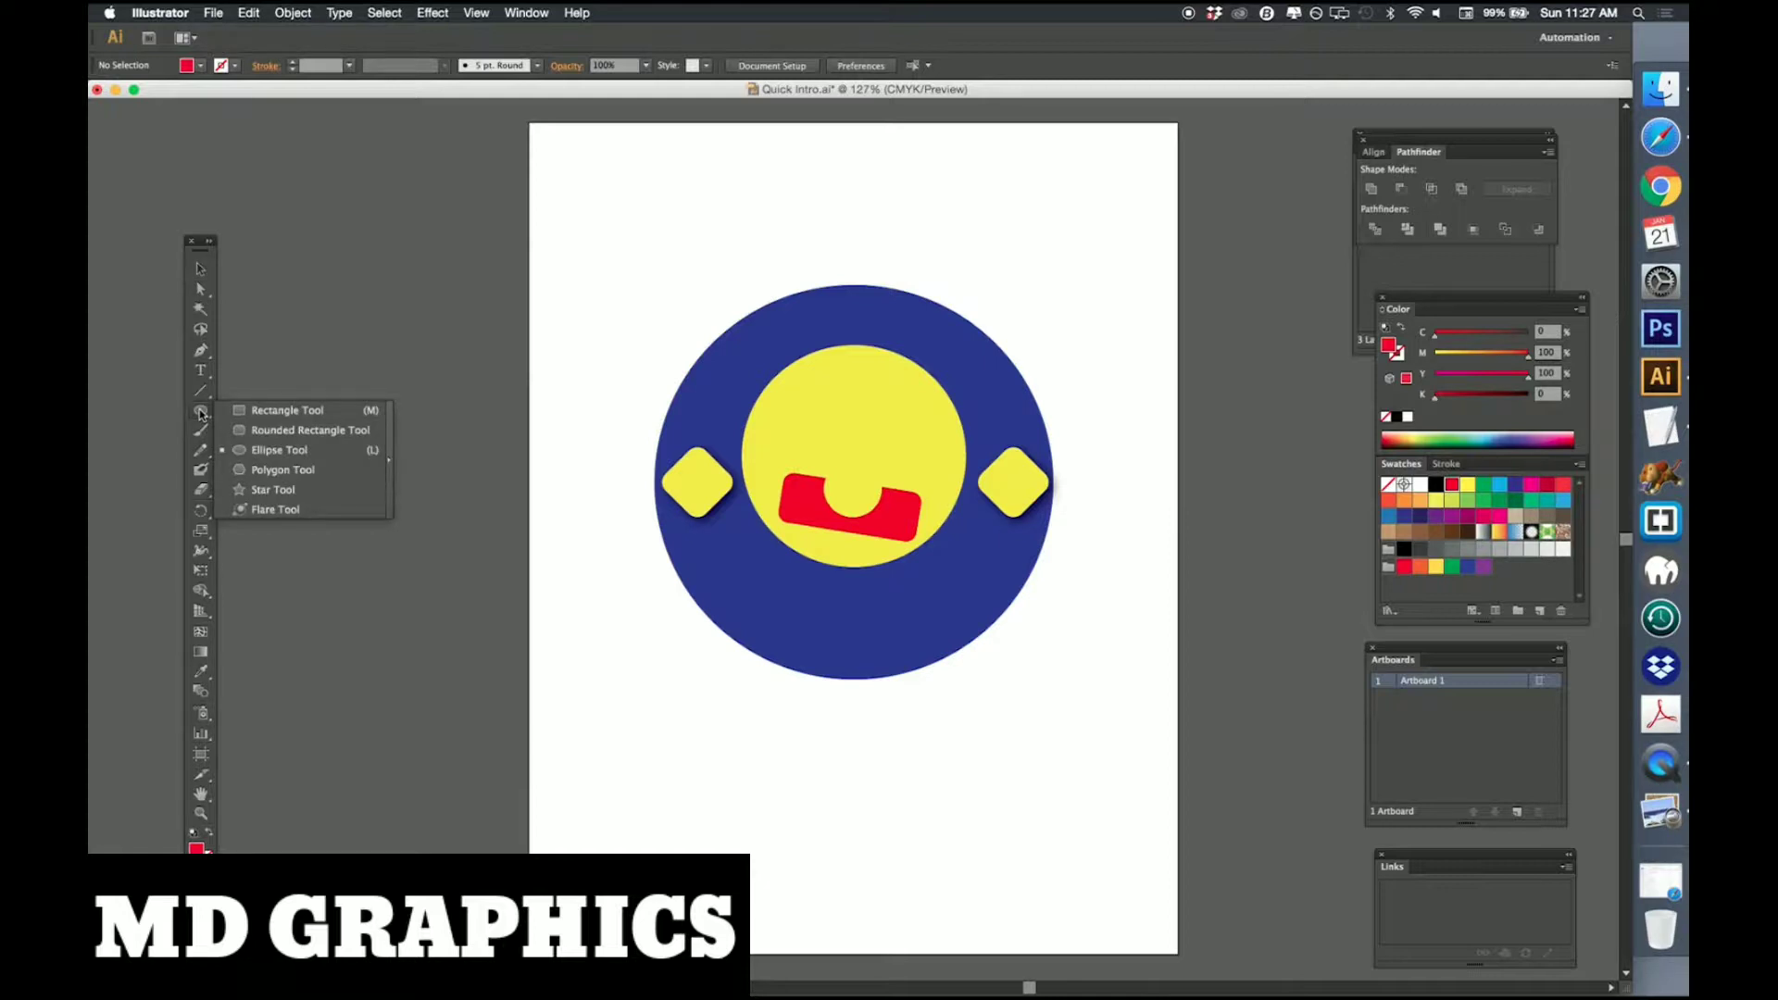
{"action": "left_click", "coordinate": [252, 410]}
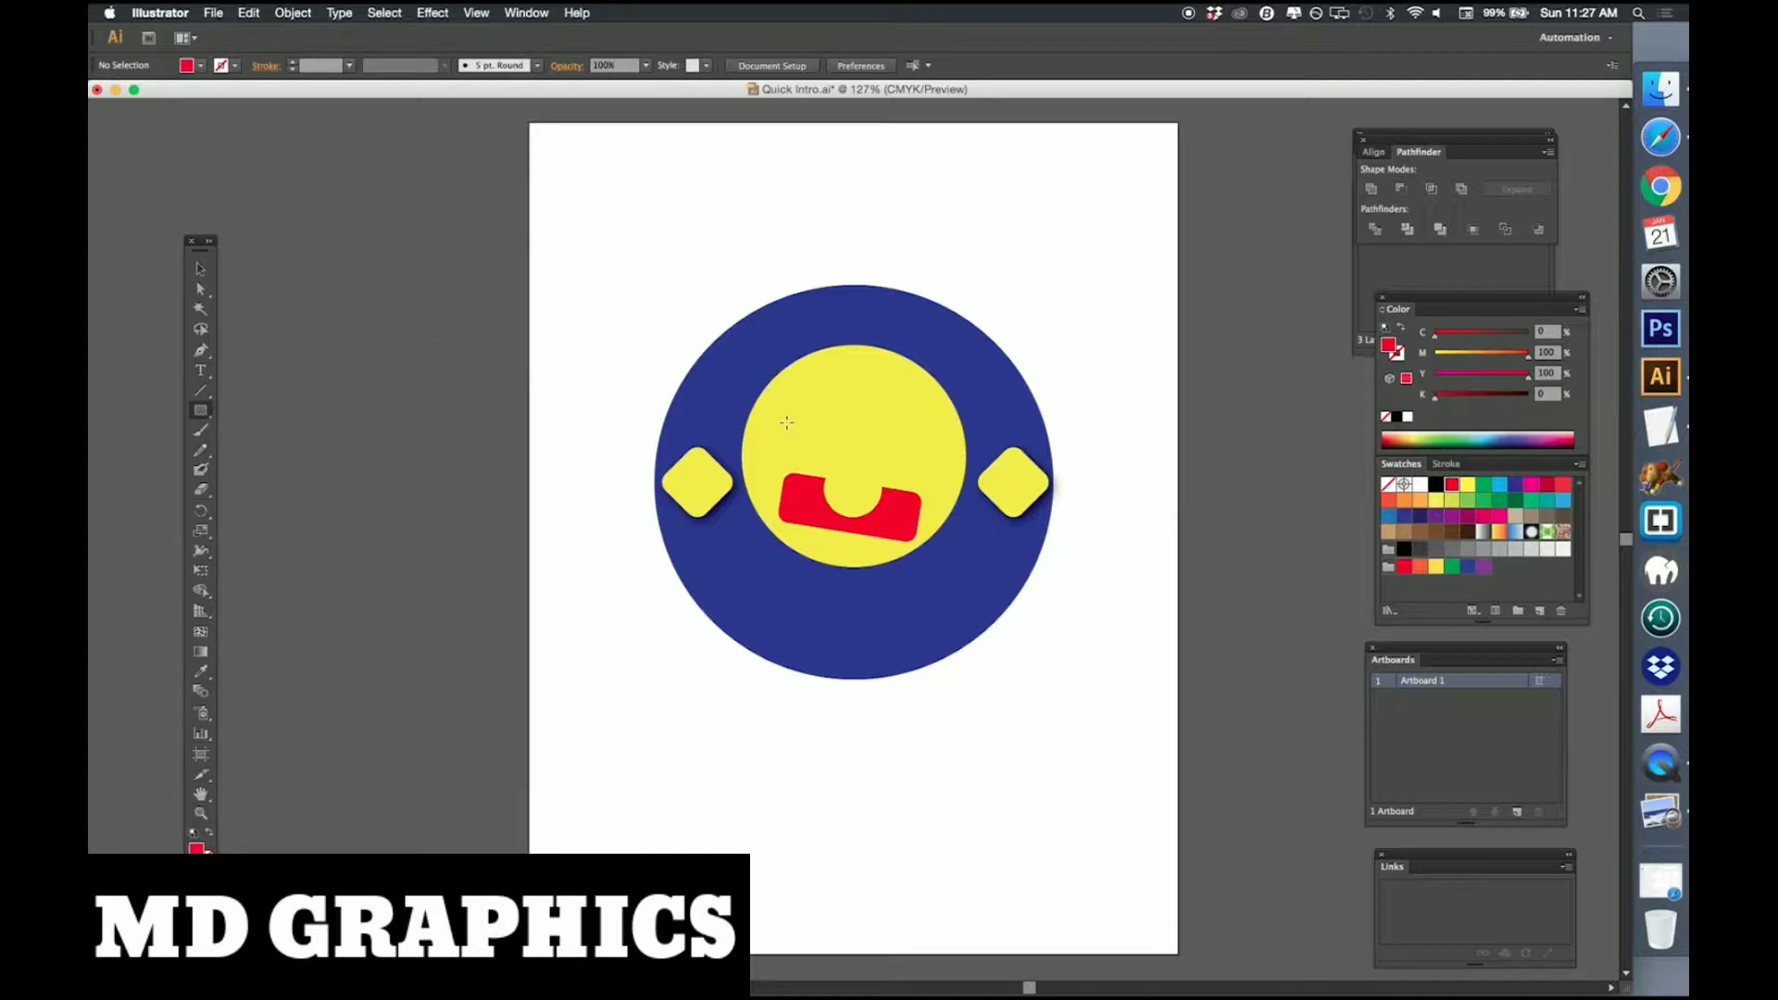
{"action": "left_click_drag", "start_coordinate": [769, 418], "coordinate": [844, 454]}
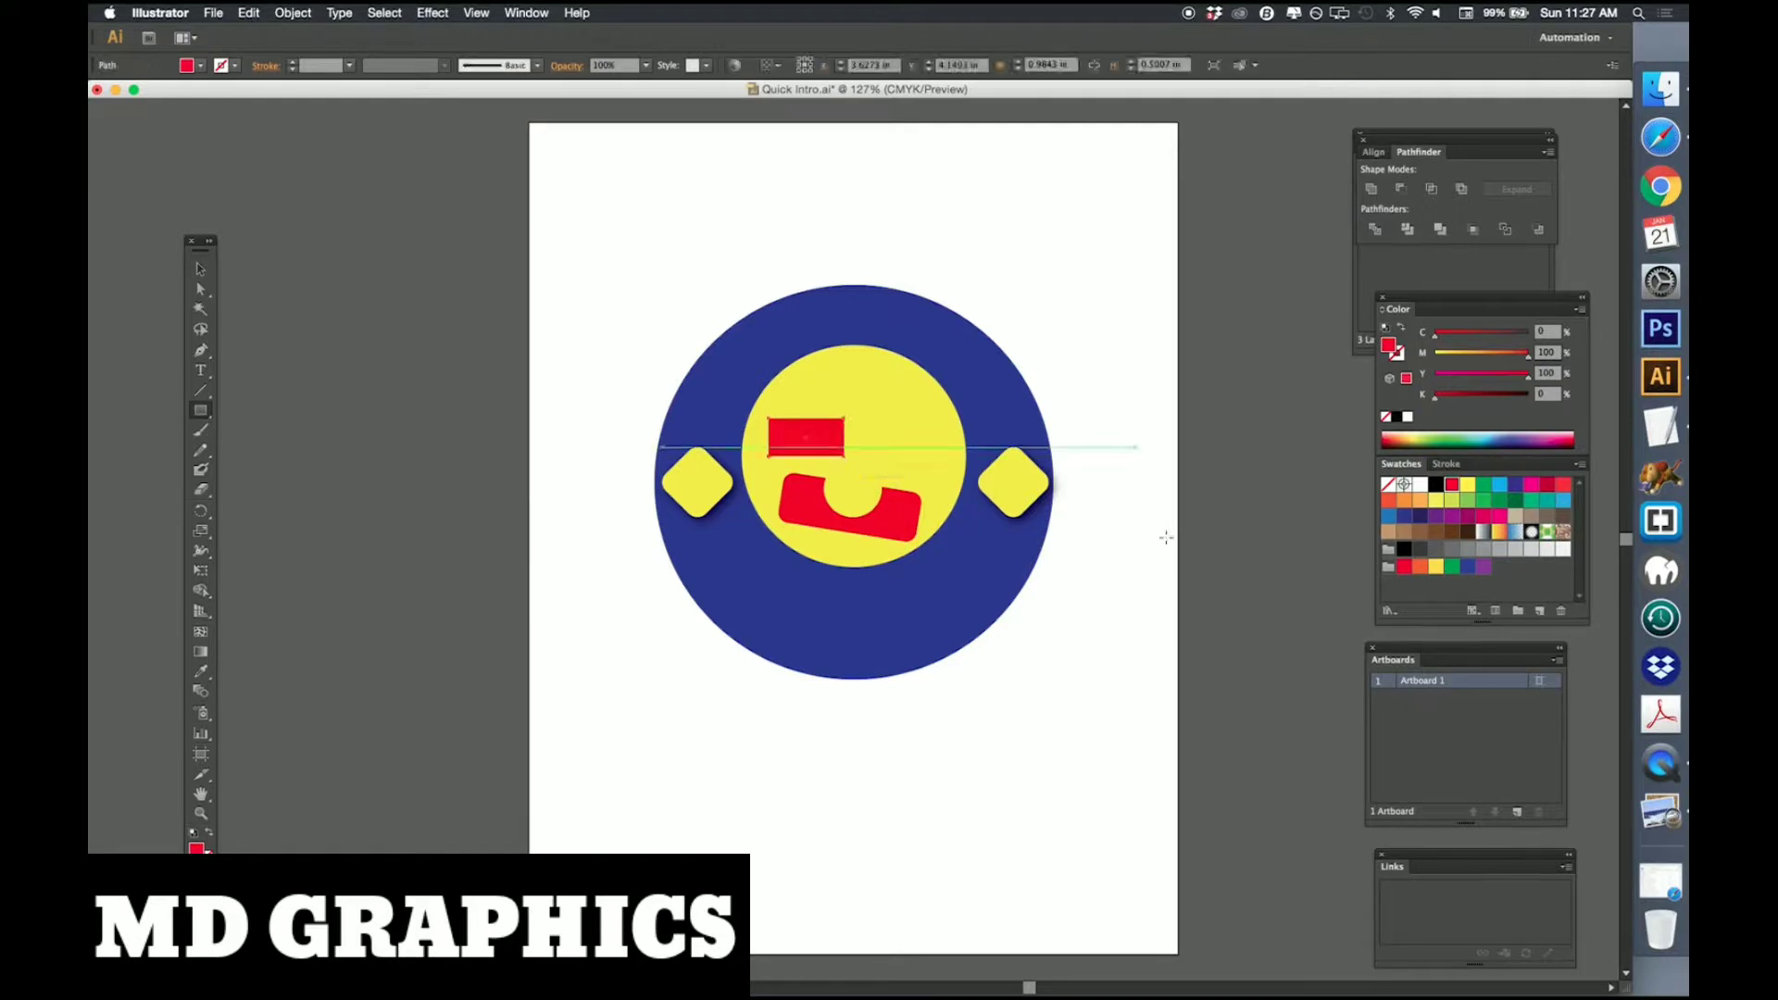
{"action": "left_click", "coordinate": [1499, 500]}
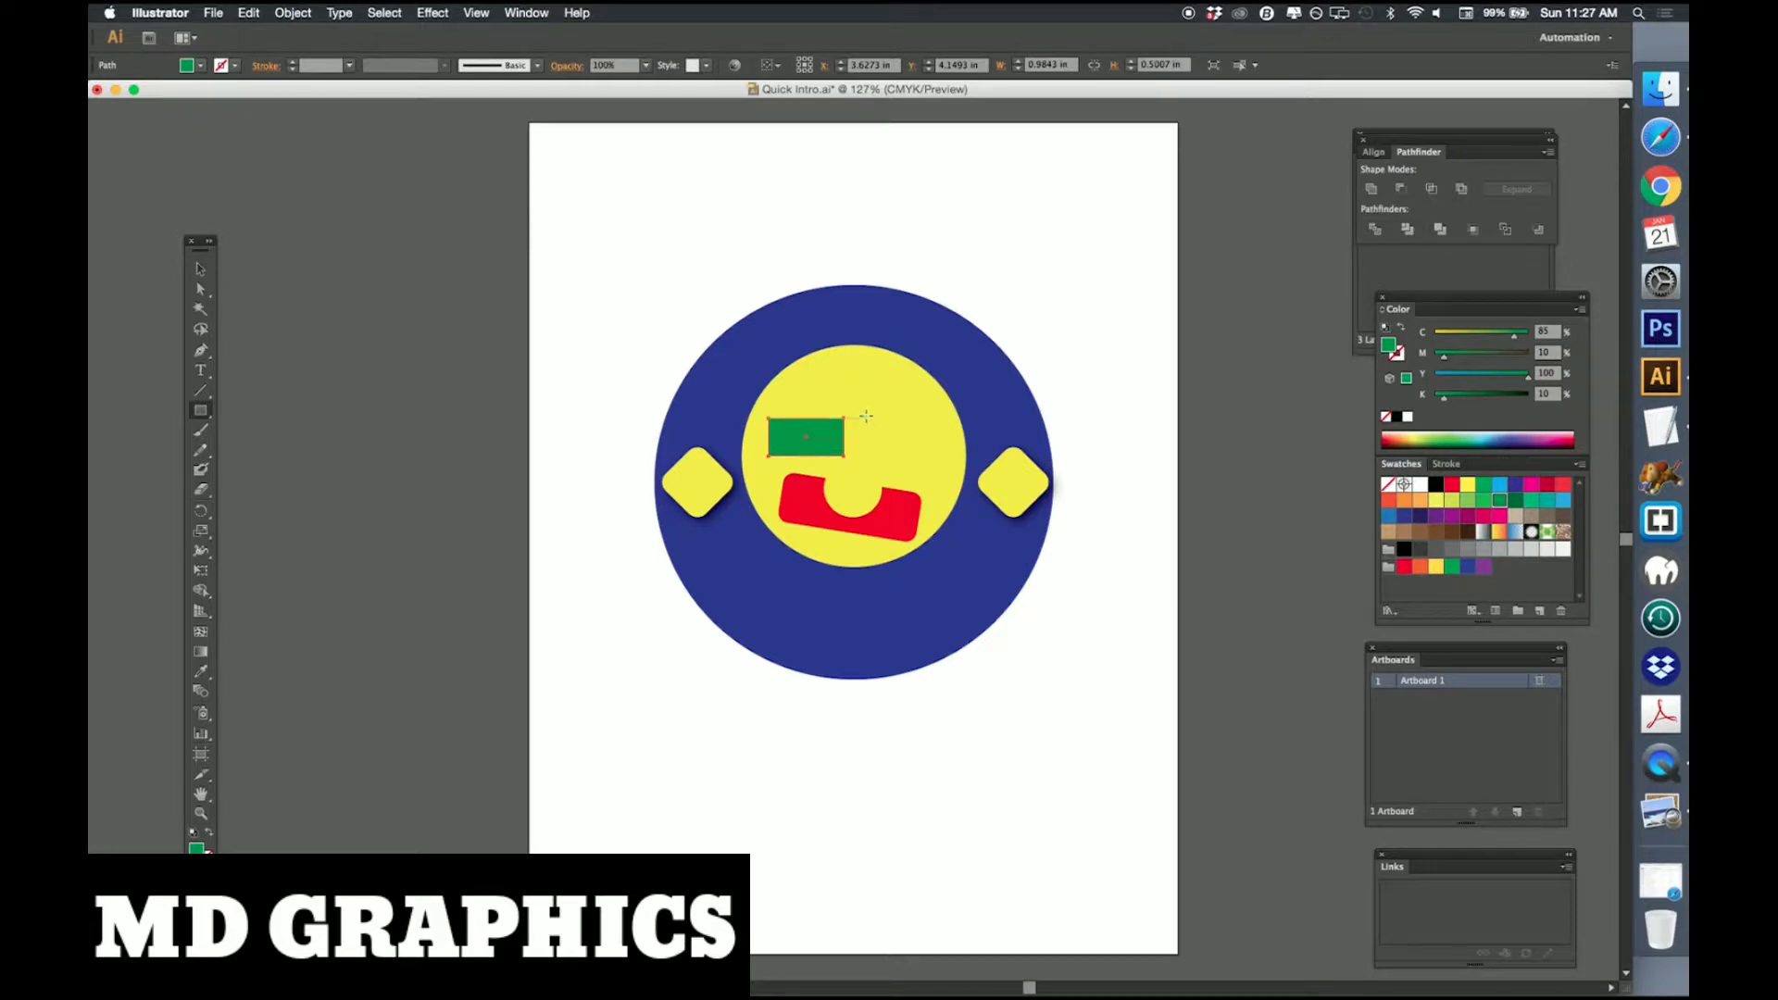
{"action": "left_click_drag", "start_coordinate": [881, 397], "coordinate": [942, 456]}
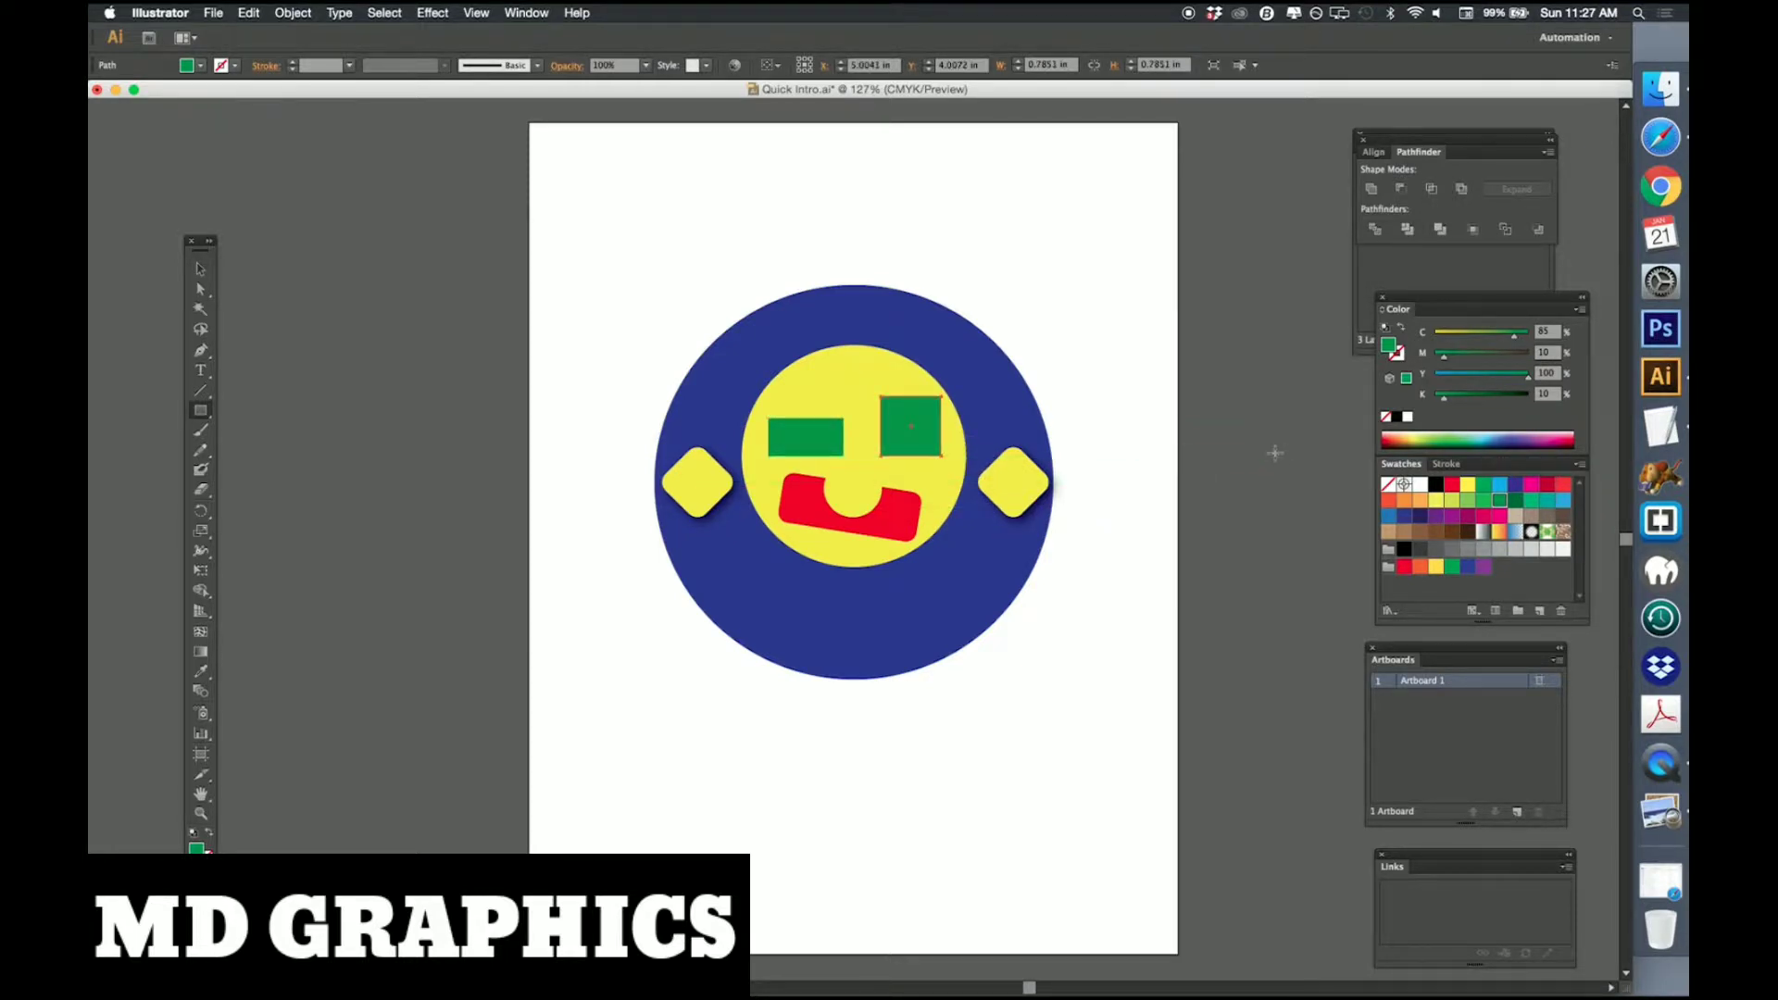
{"action": "left_click", "coordinate": [1500, 485]}
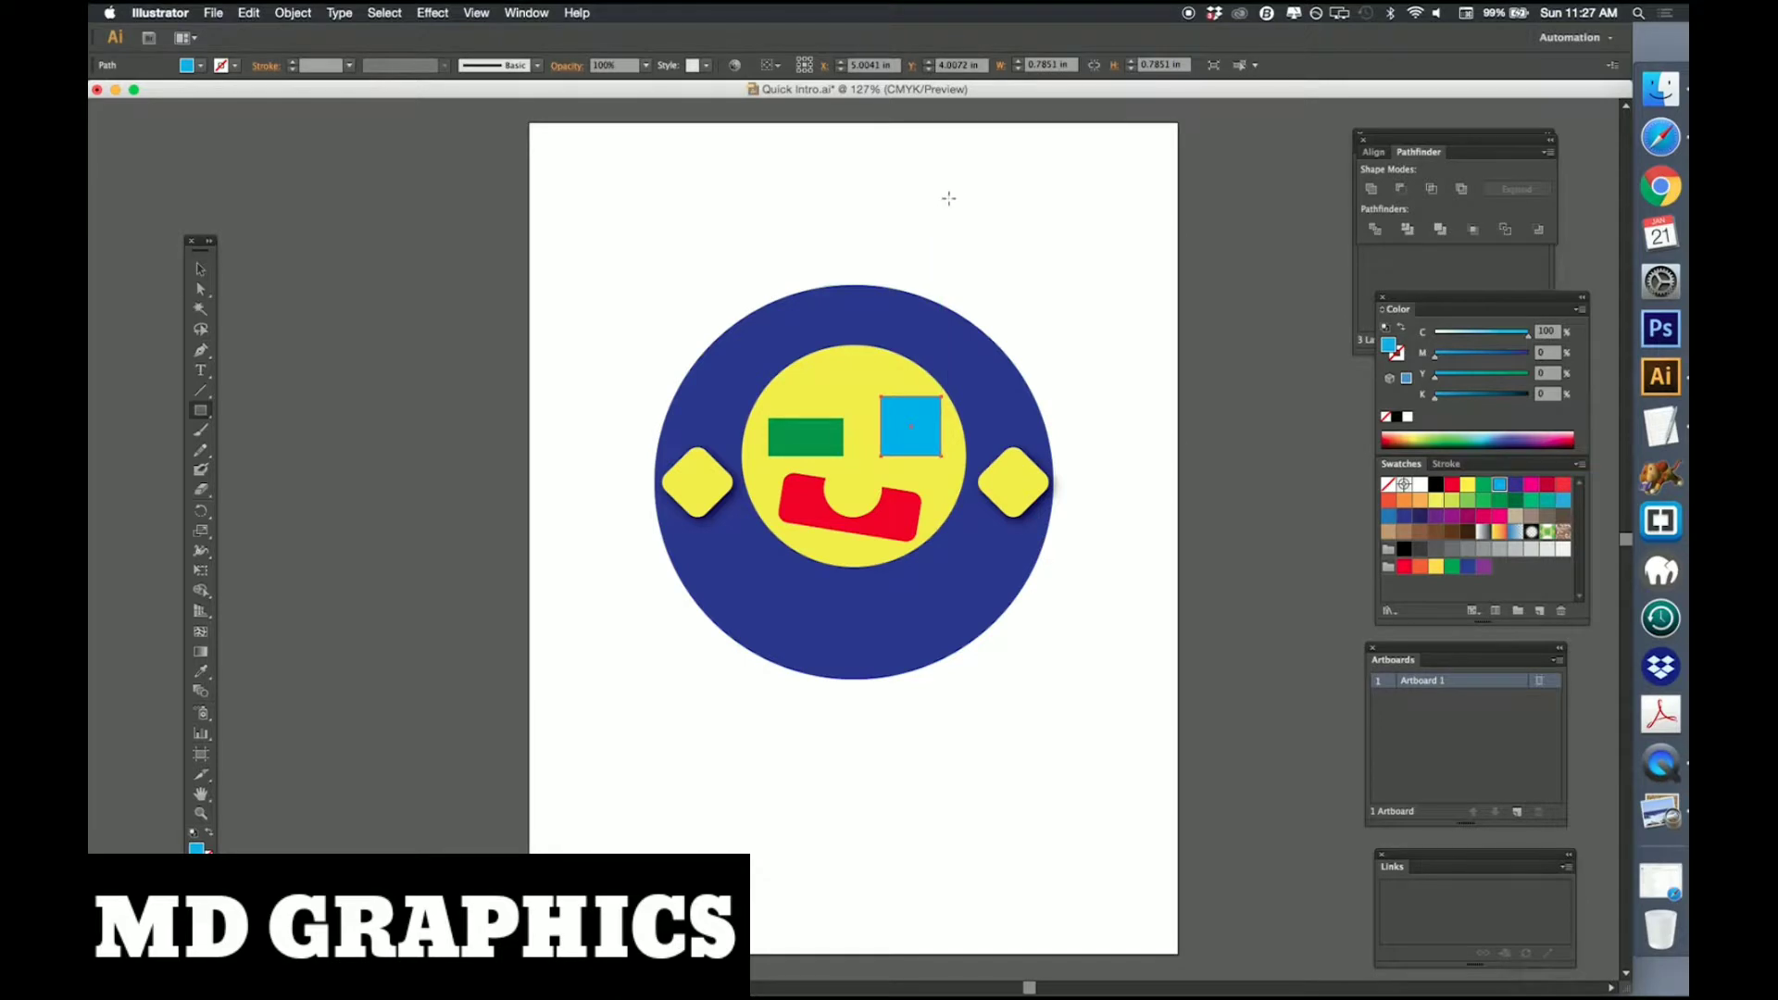
Draw a cyan square about 0.92 in wide above the blue circle and delete its lower-left anchor point to form a triangle.
{"action": "left_click_drag", "start_coordinate": [955, 190], "coordinate": [1025, 260]}
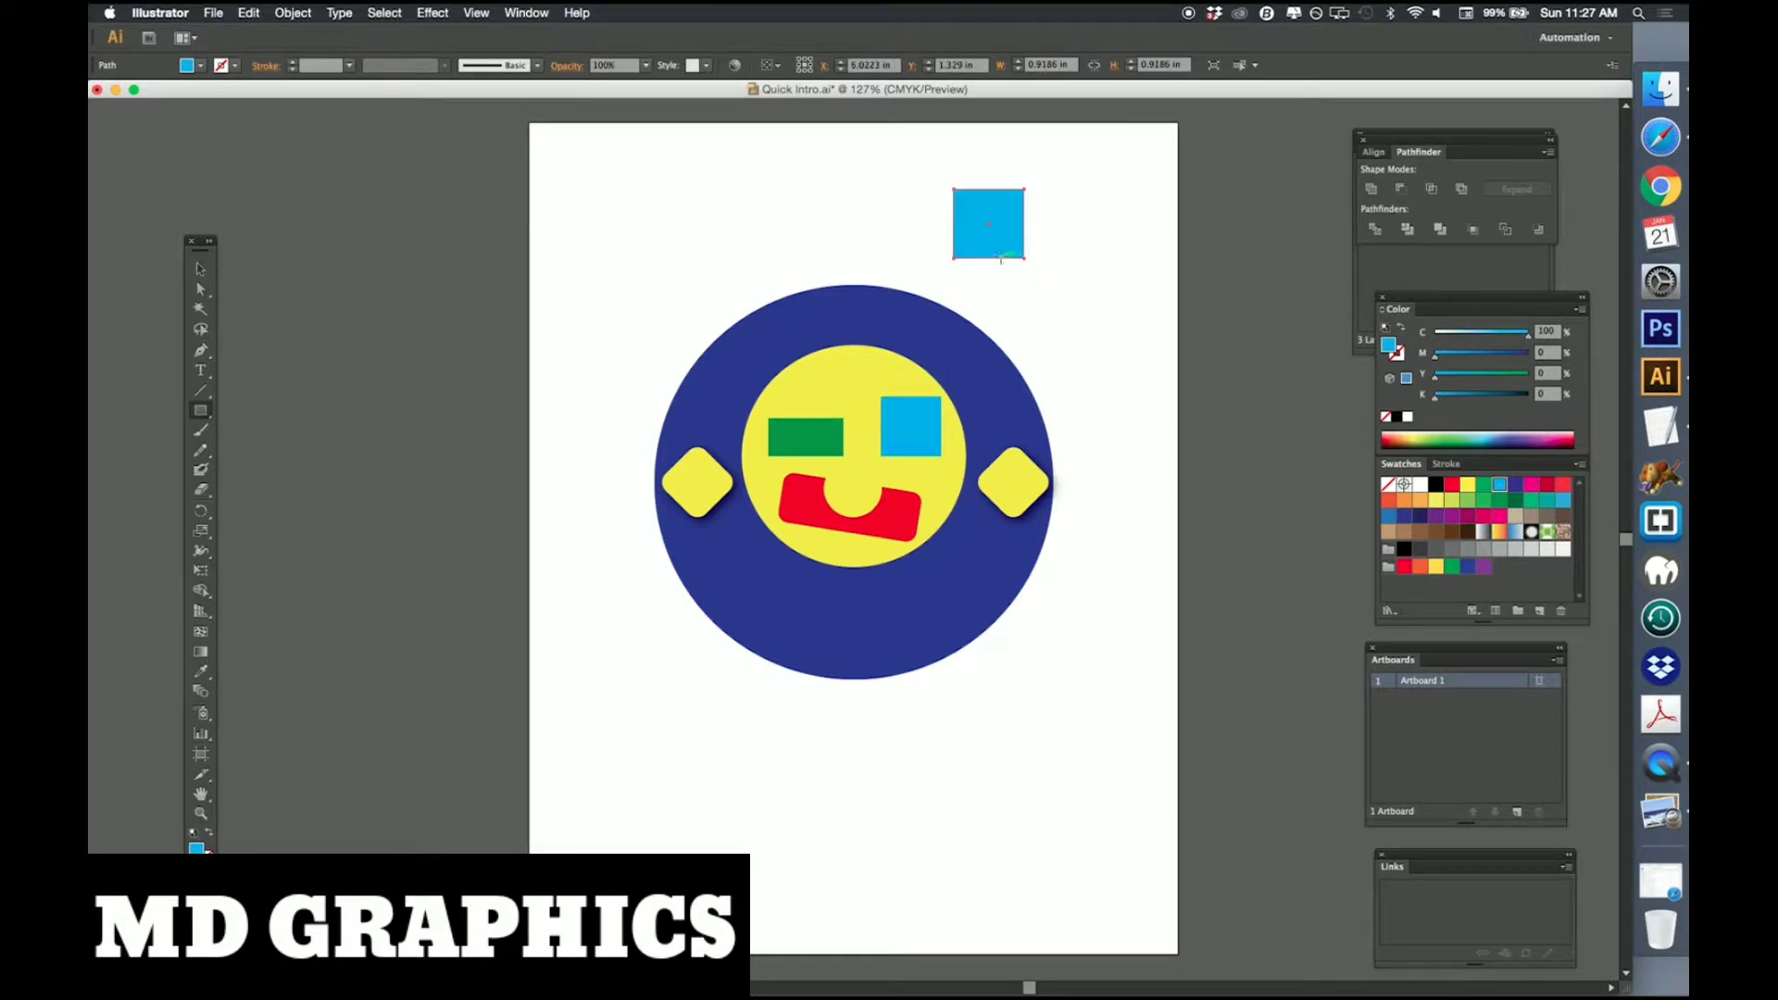
{"action": "left_click", "coordinate": [216, 359]}
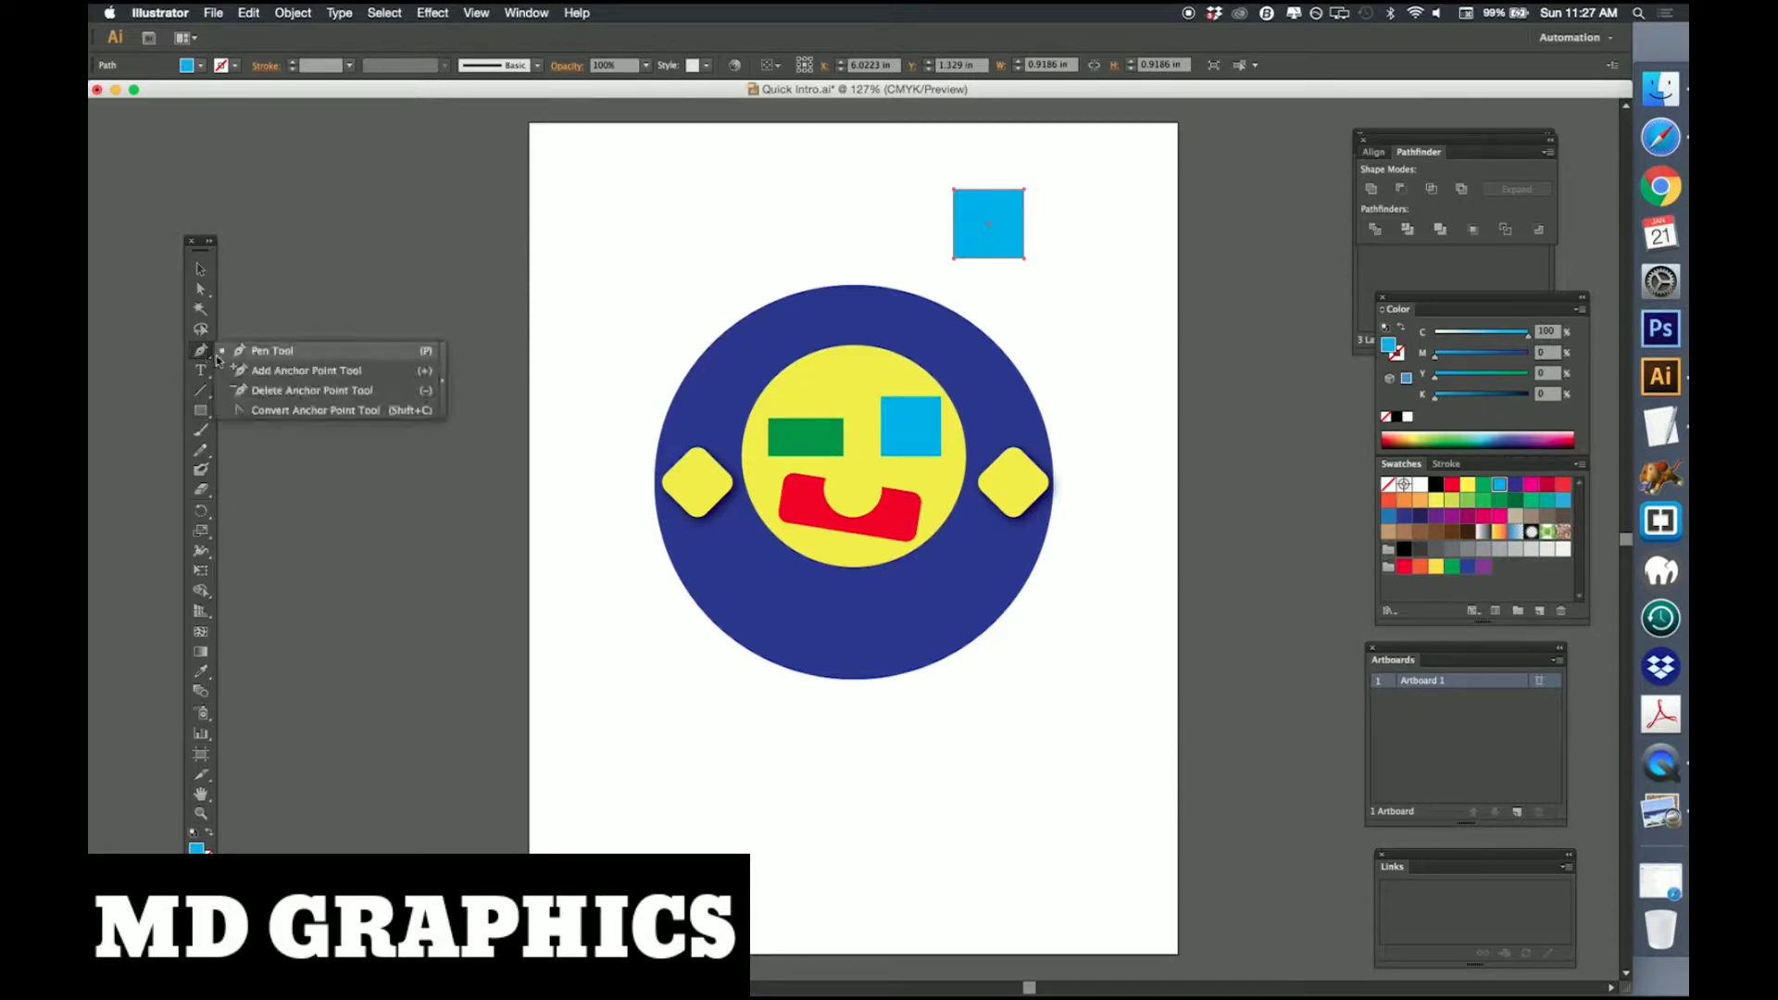
{"action": "left_click", "coordinate": [257, 390]}
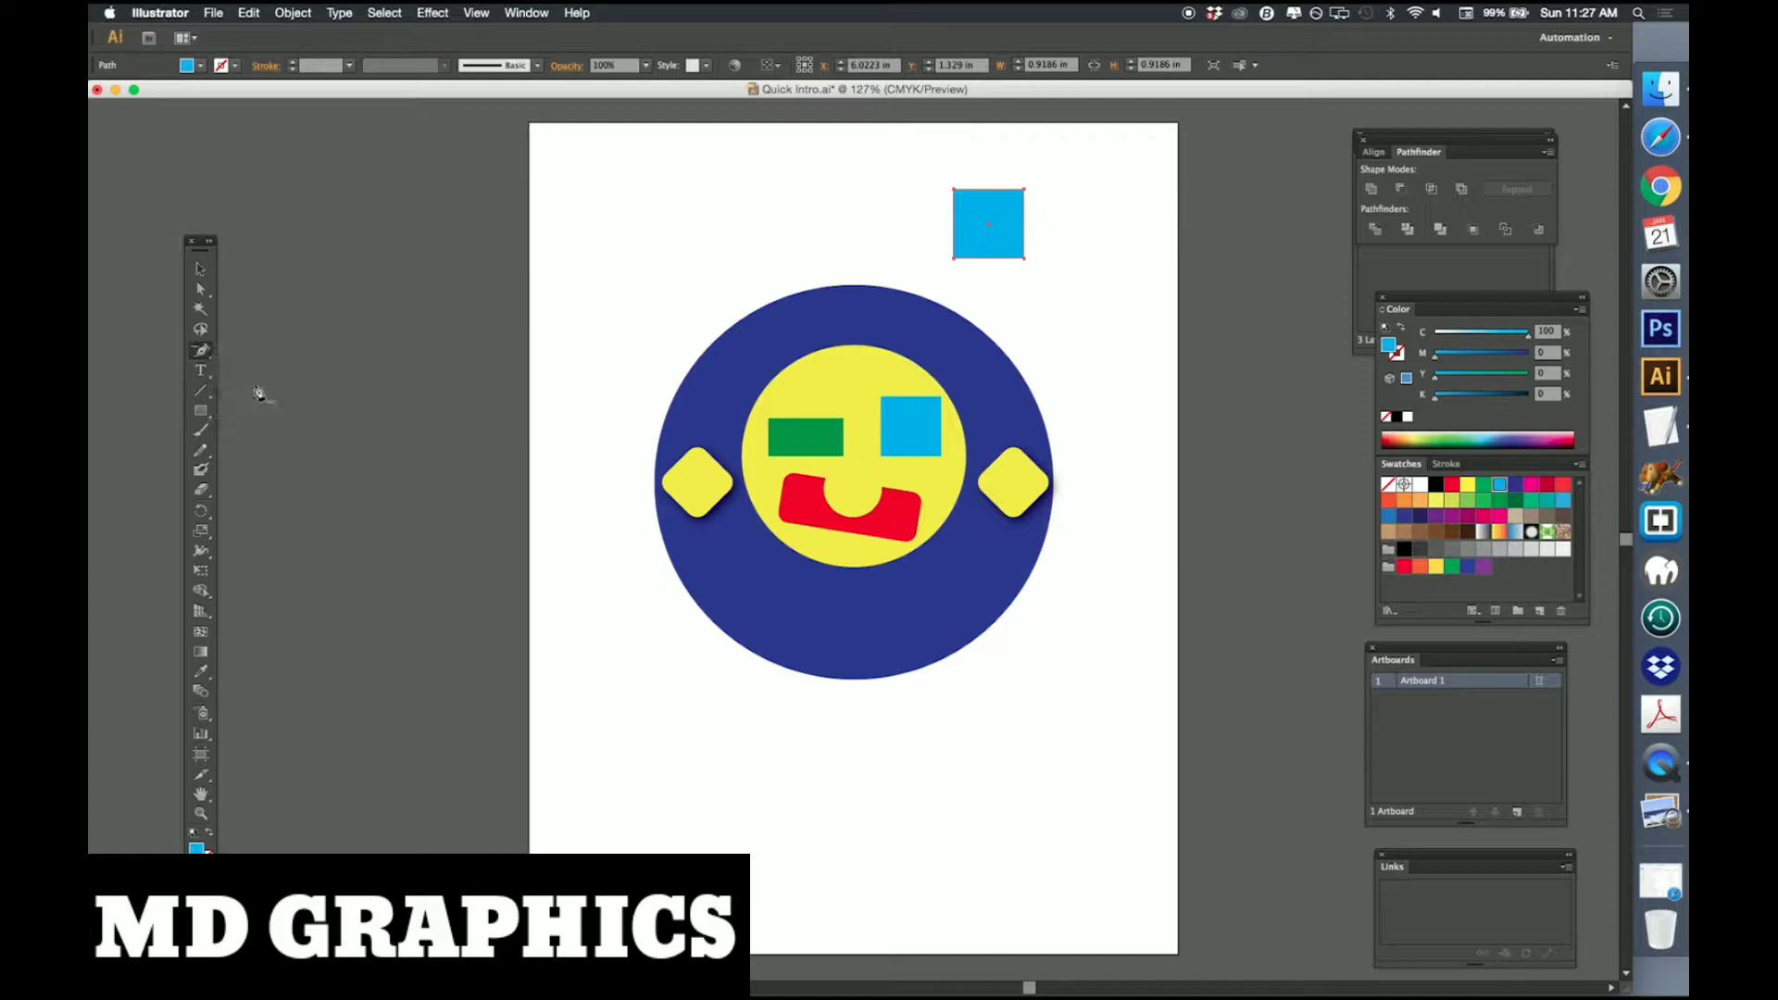
{"action": "left_click", "coordinate": [954, 258]}
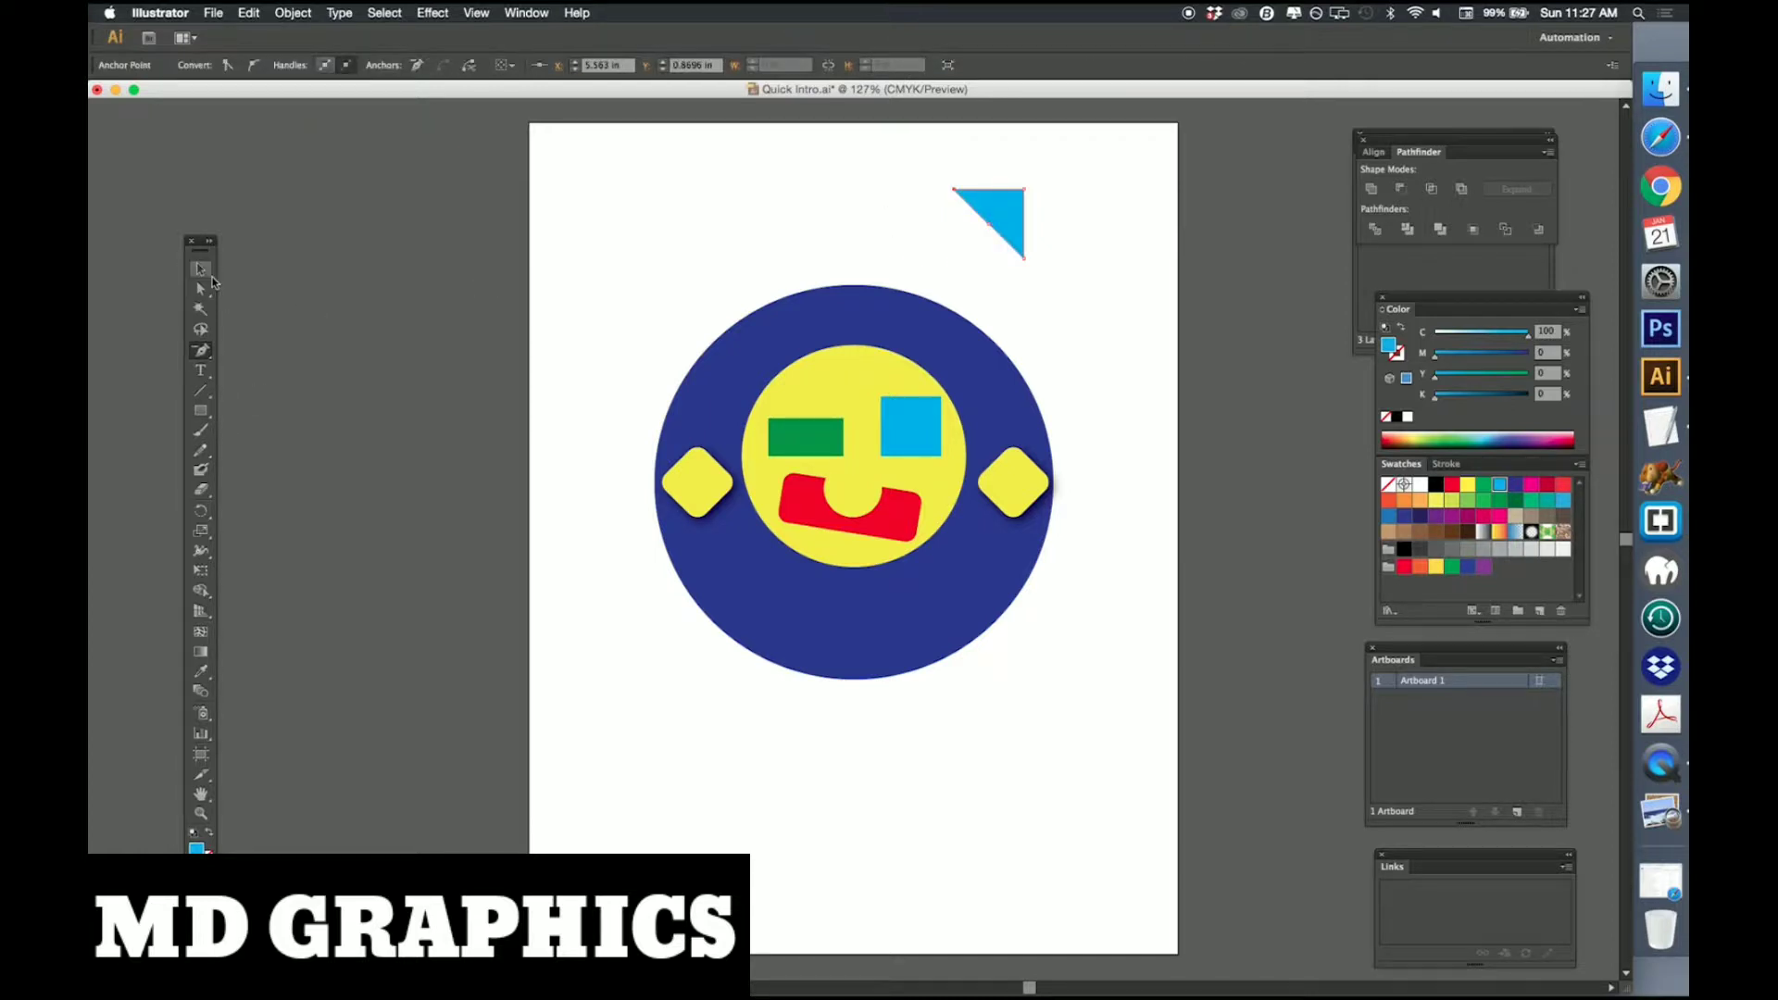
{"action": "left_click", "coordinate": [206, 272]}
{"action": "left_click", "coordinate": [934, 183]}
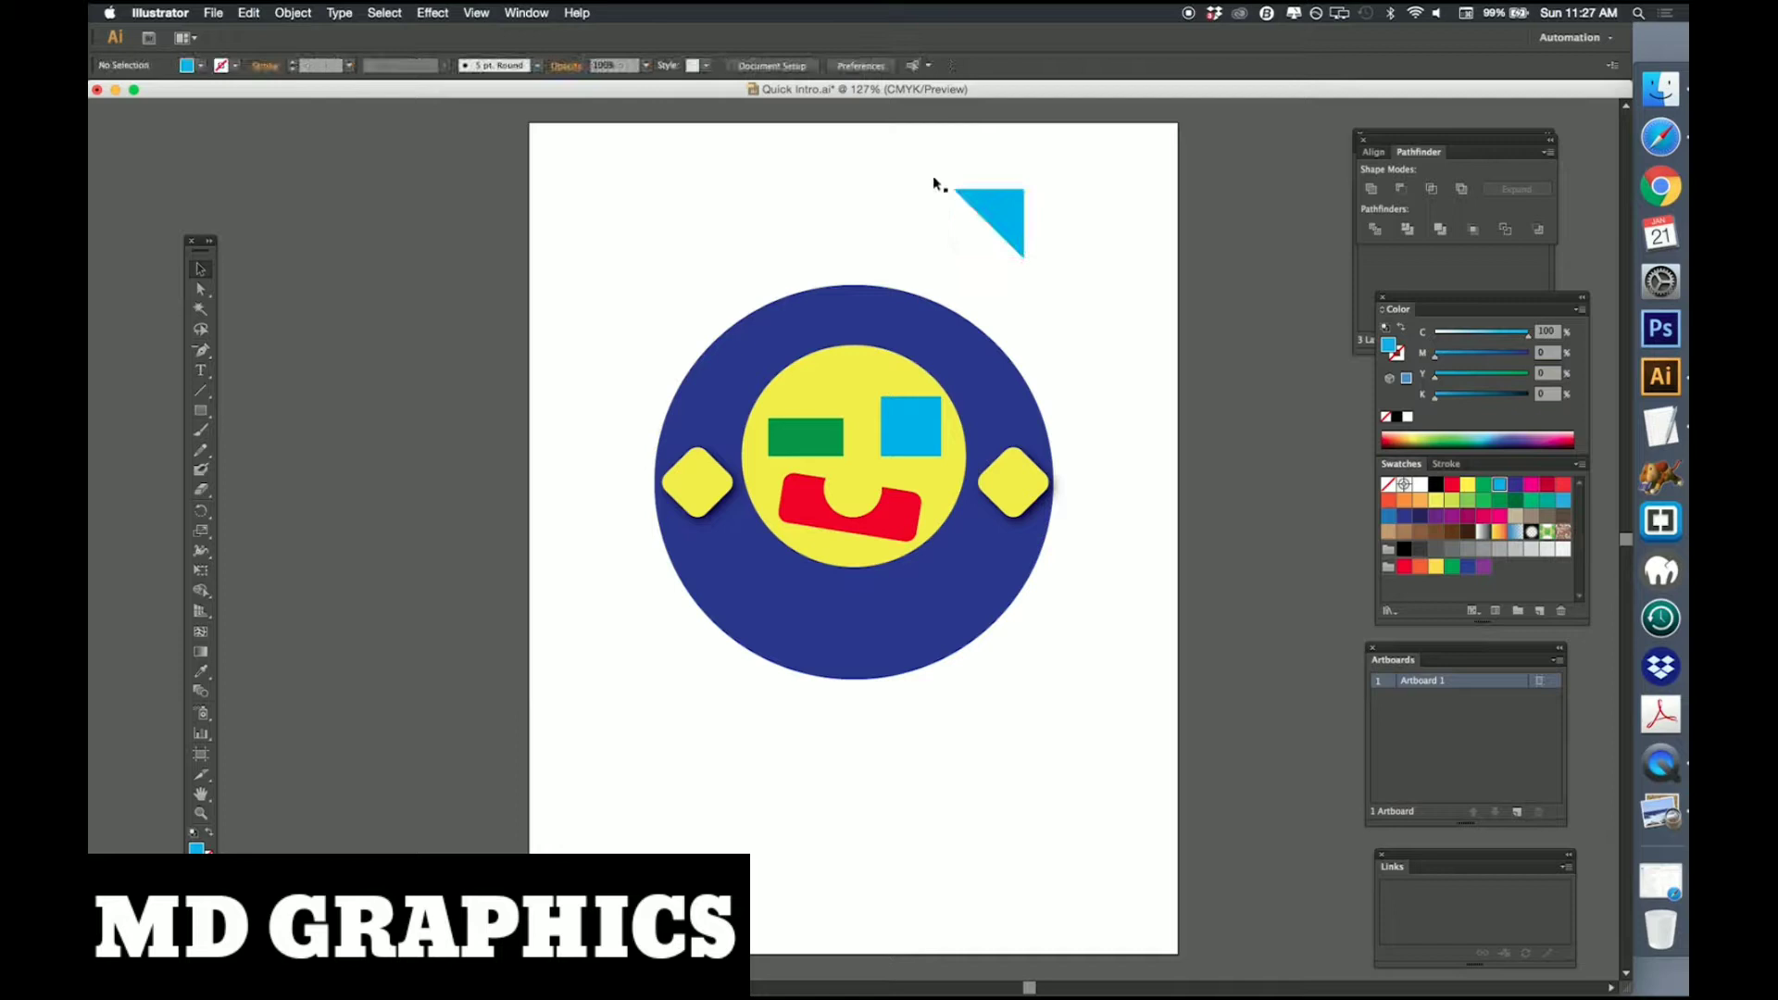
Try rotating the cyan triangle above the blue circle by -45° and undo the rotation.
{"action": "left_click", "coordinate": [1000, 211]}
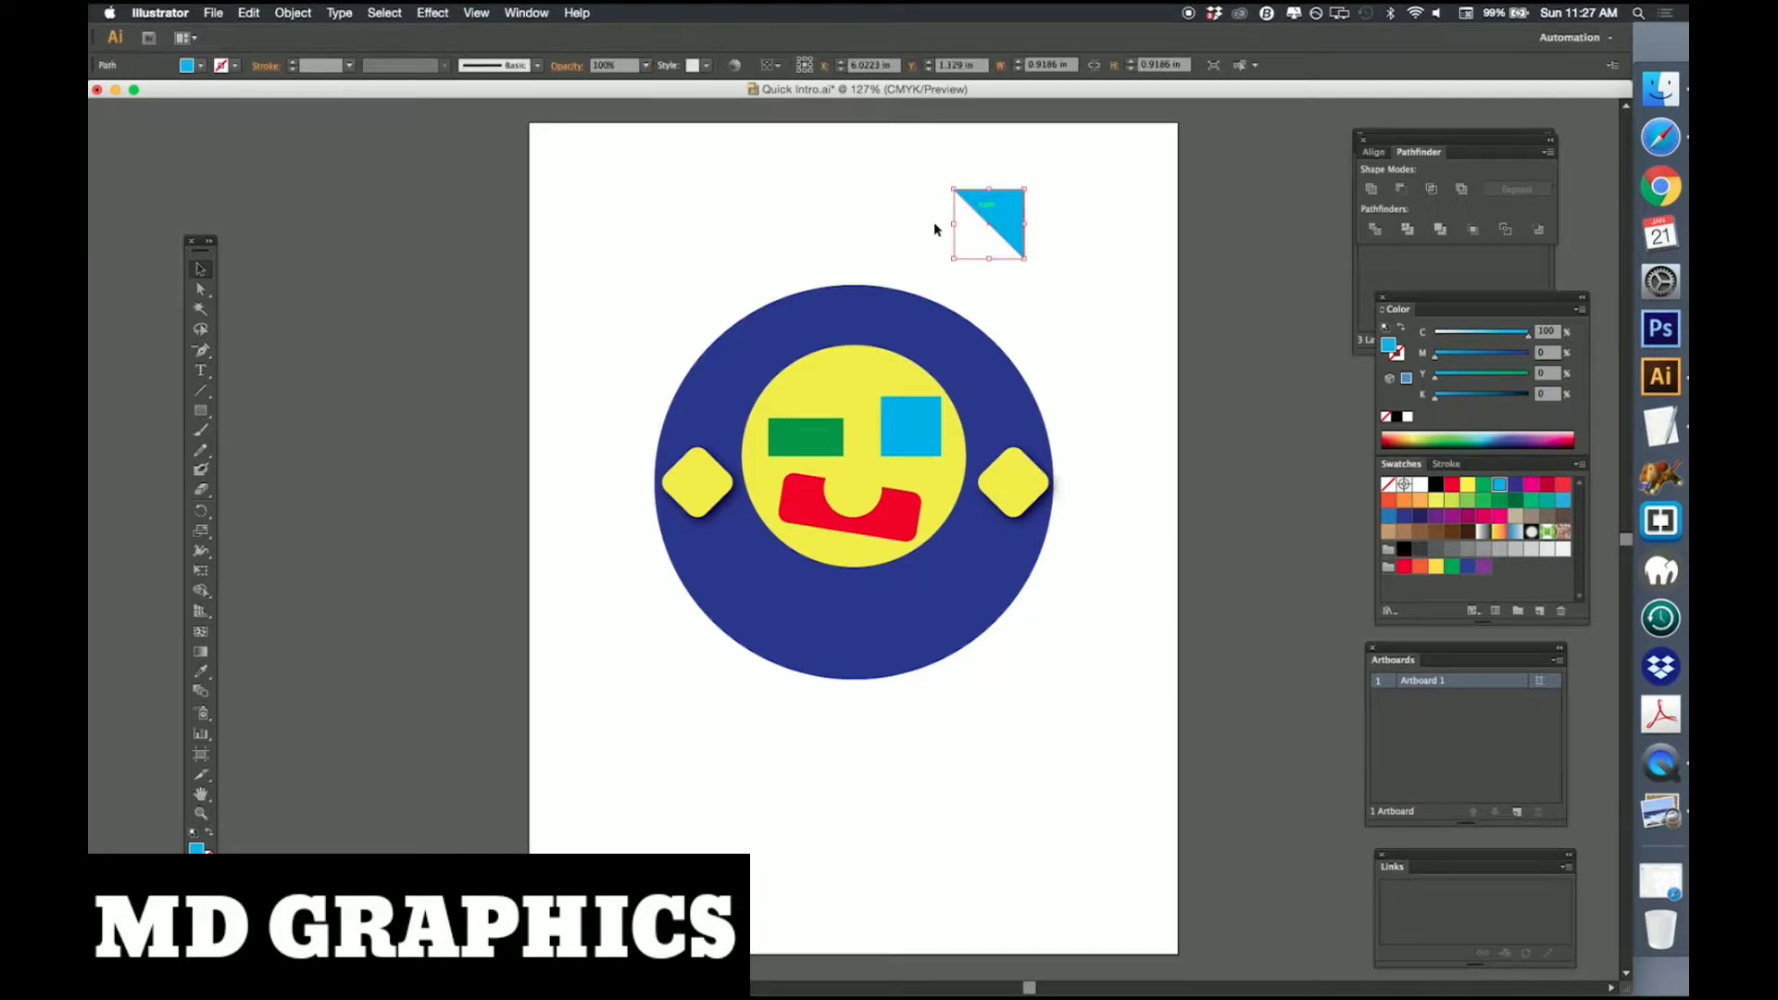
{"action": "left_click", "coordinate": [202, 512]}
{"action": "left_click", "coordinate": [990, 217], "text": "alt"}
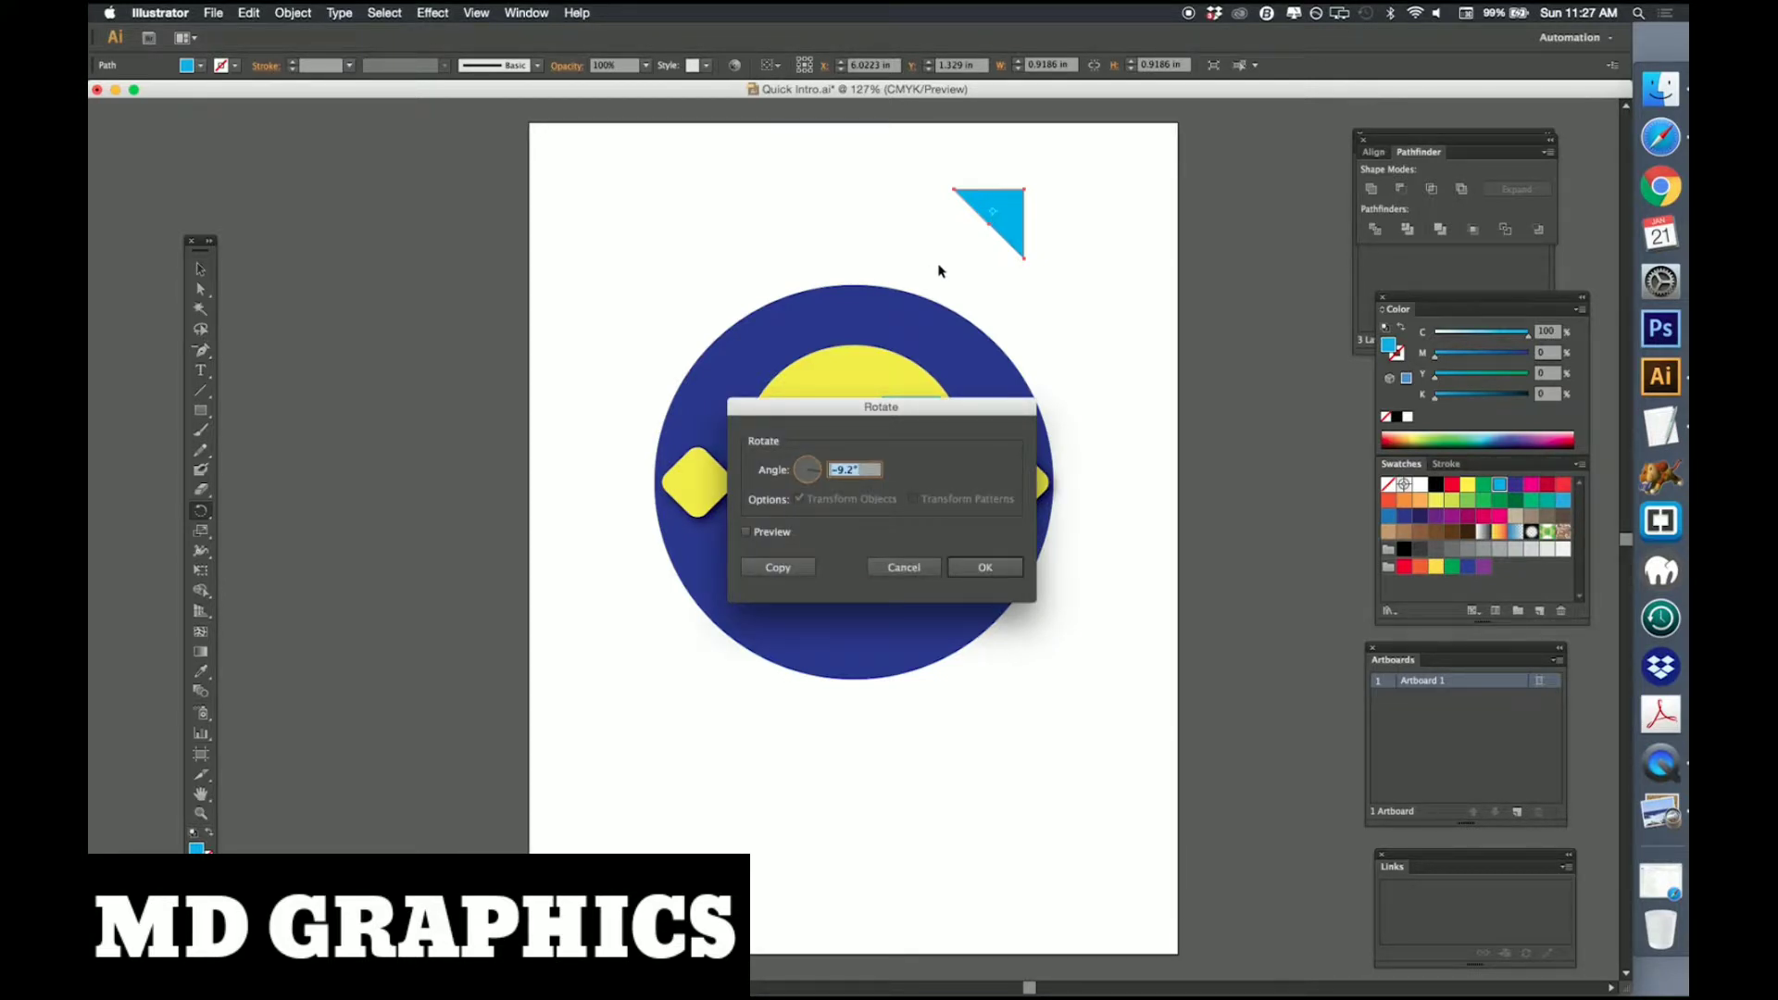
{"action": "type", "text": "-45"}
{"action": "left_click", "coordinate": [1011, 570]}
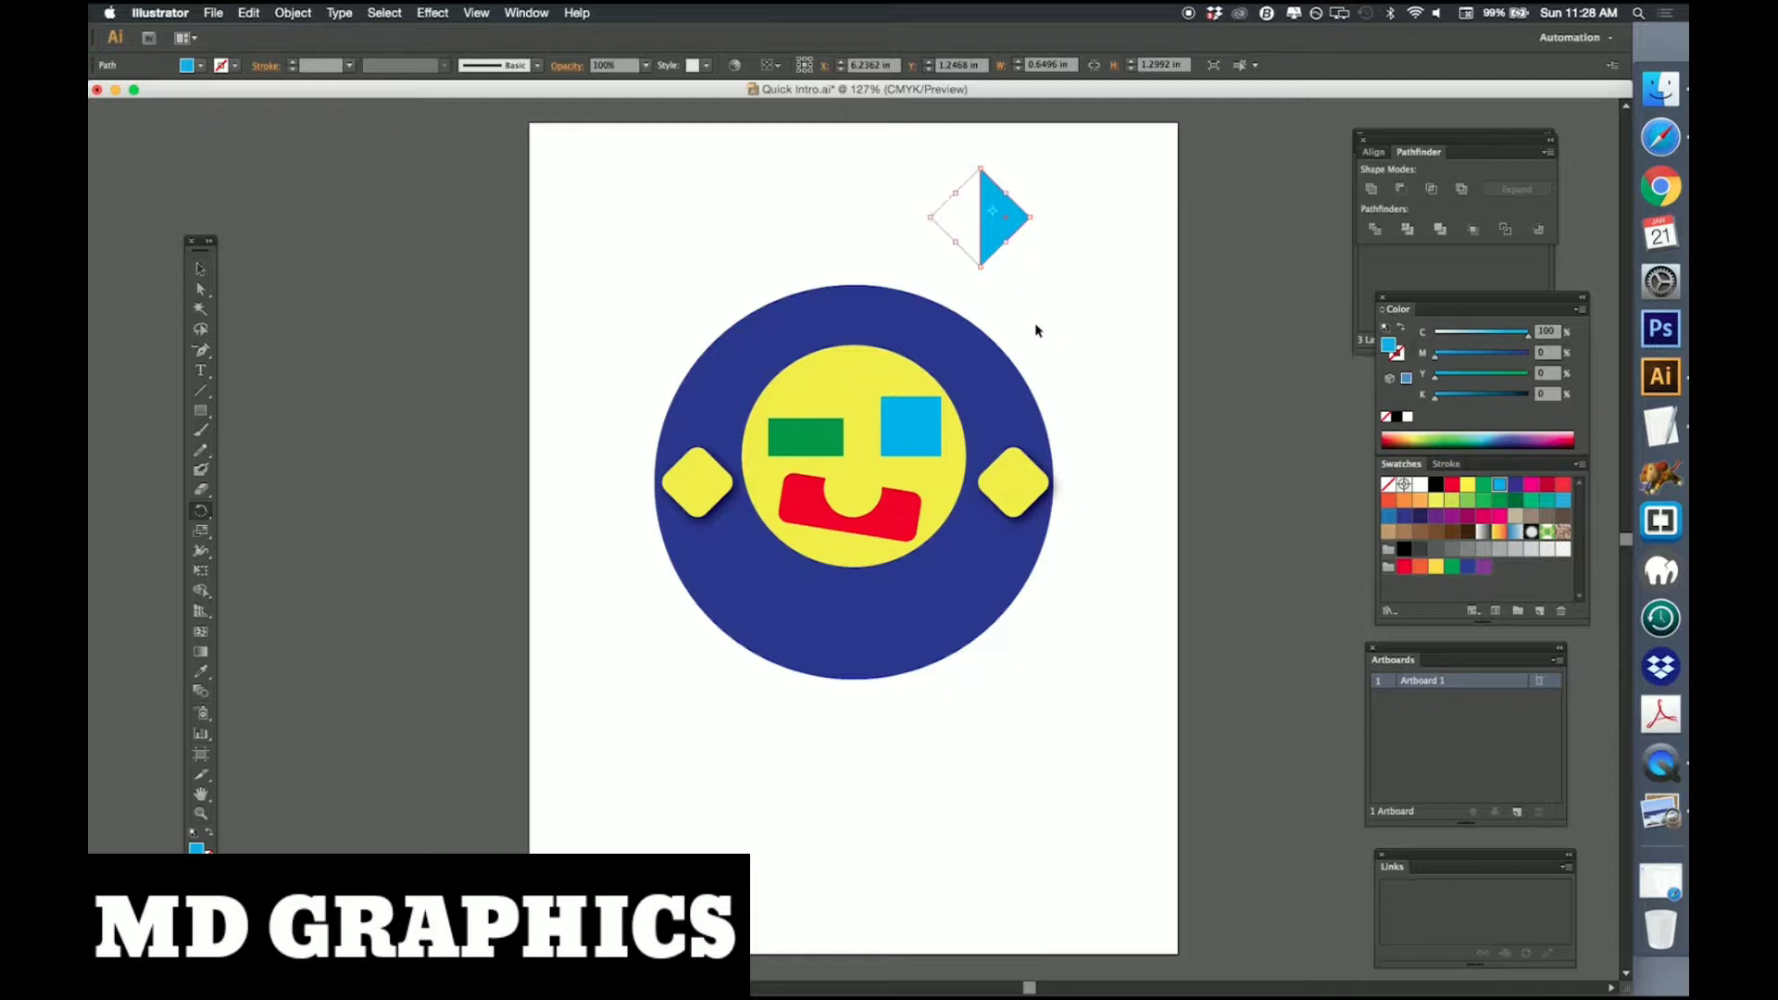
{"action": "key", "text": "super+z"}
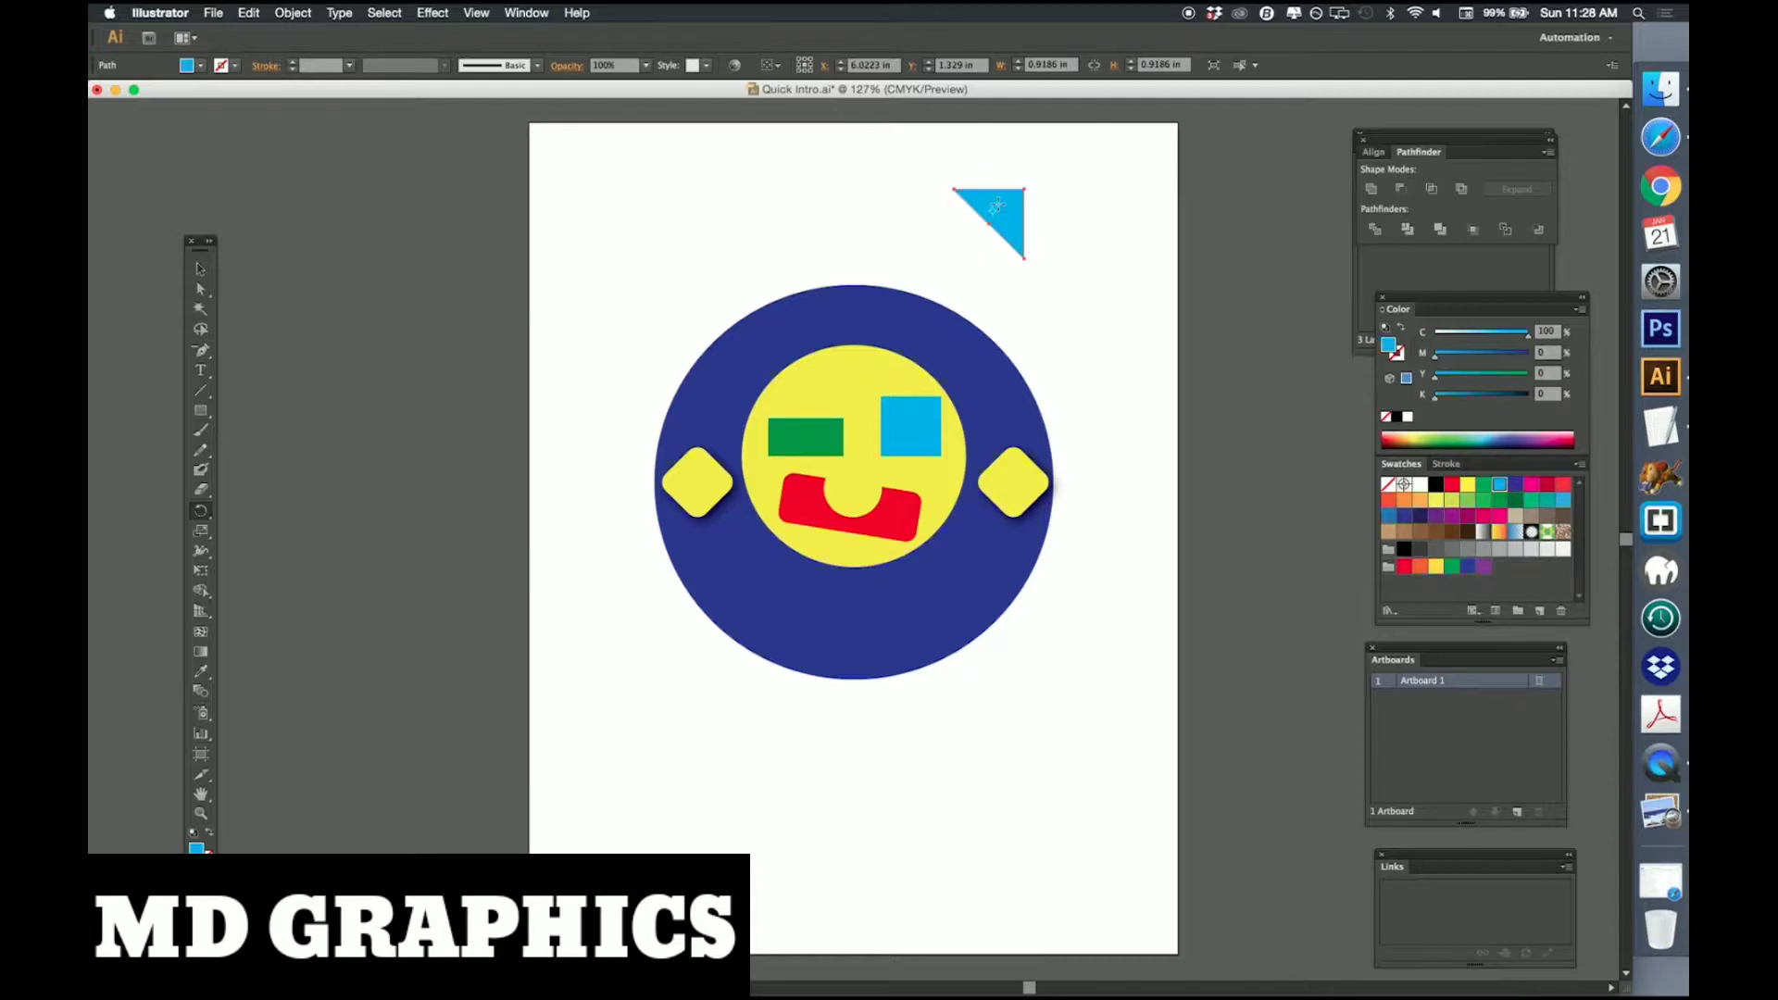
Rotate the cyan triangle by 45° so its long side lies horizontally at the base.
{"action": "left_click", "coordinate": [997, 205], "text": "alt"}
{"action": "type", "text": "4"}
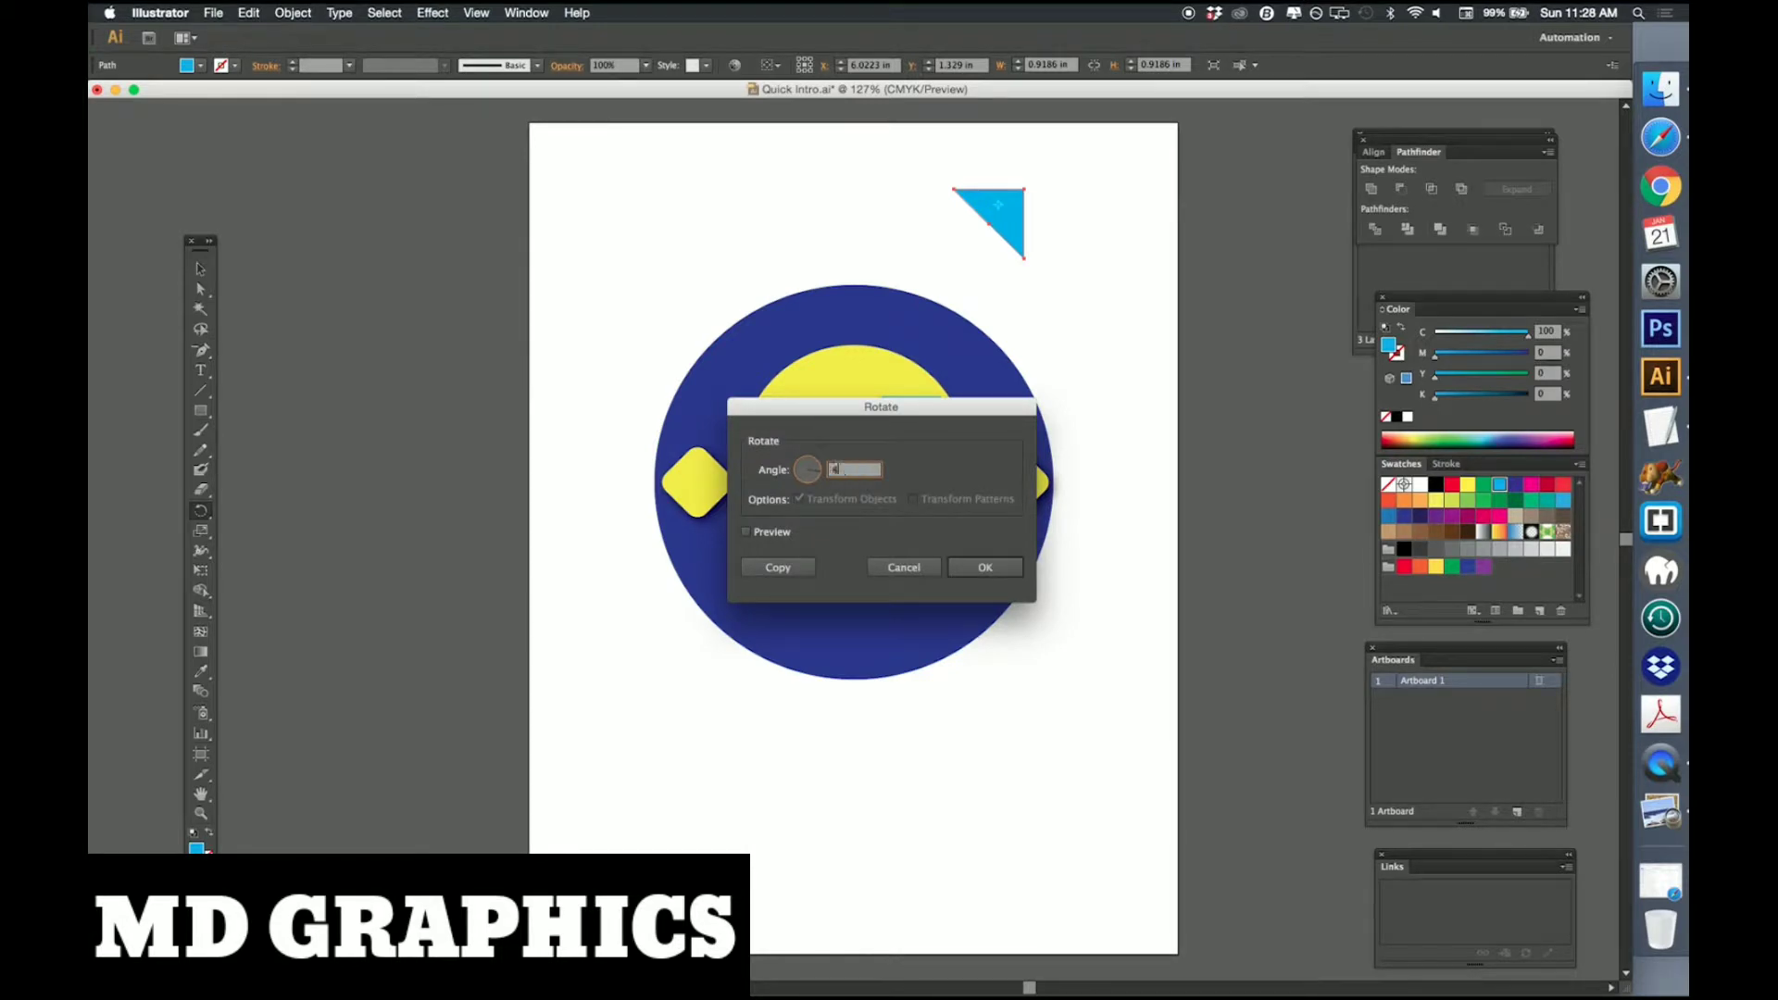
{"action": "type", "text": "5"}
{"action": "key", "text": "Return"}
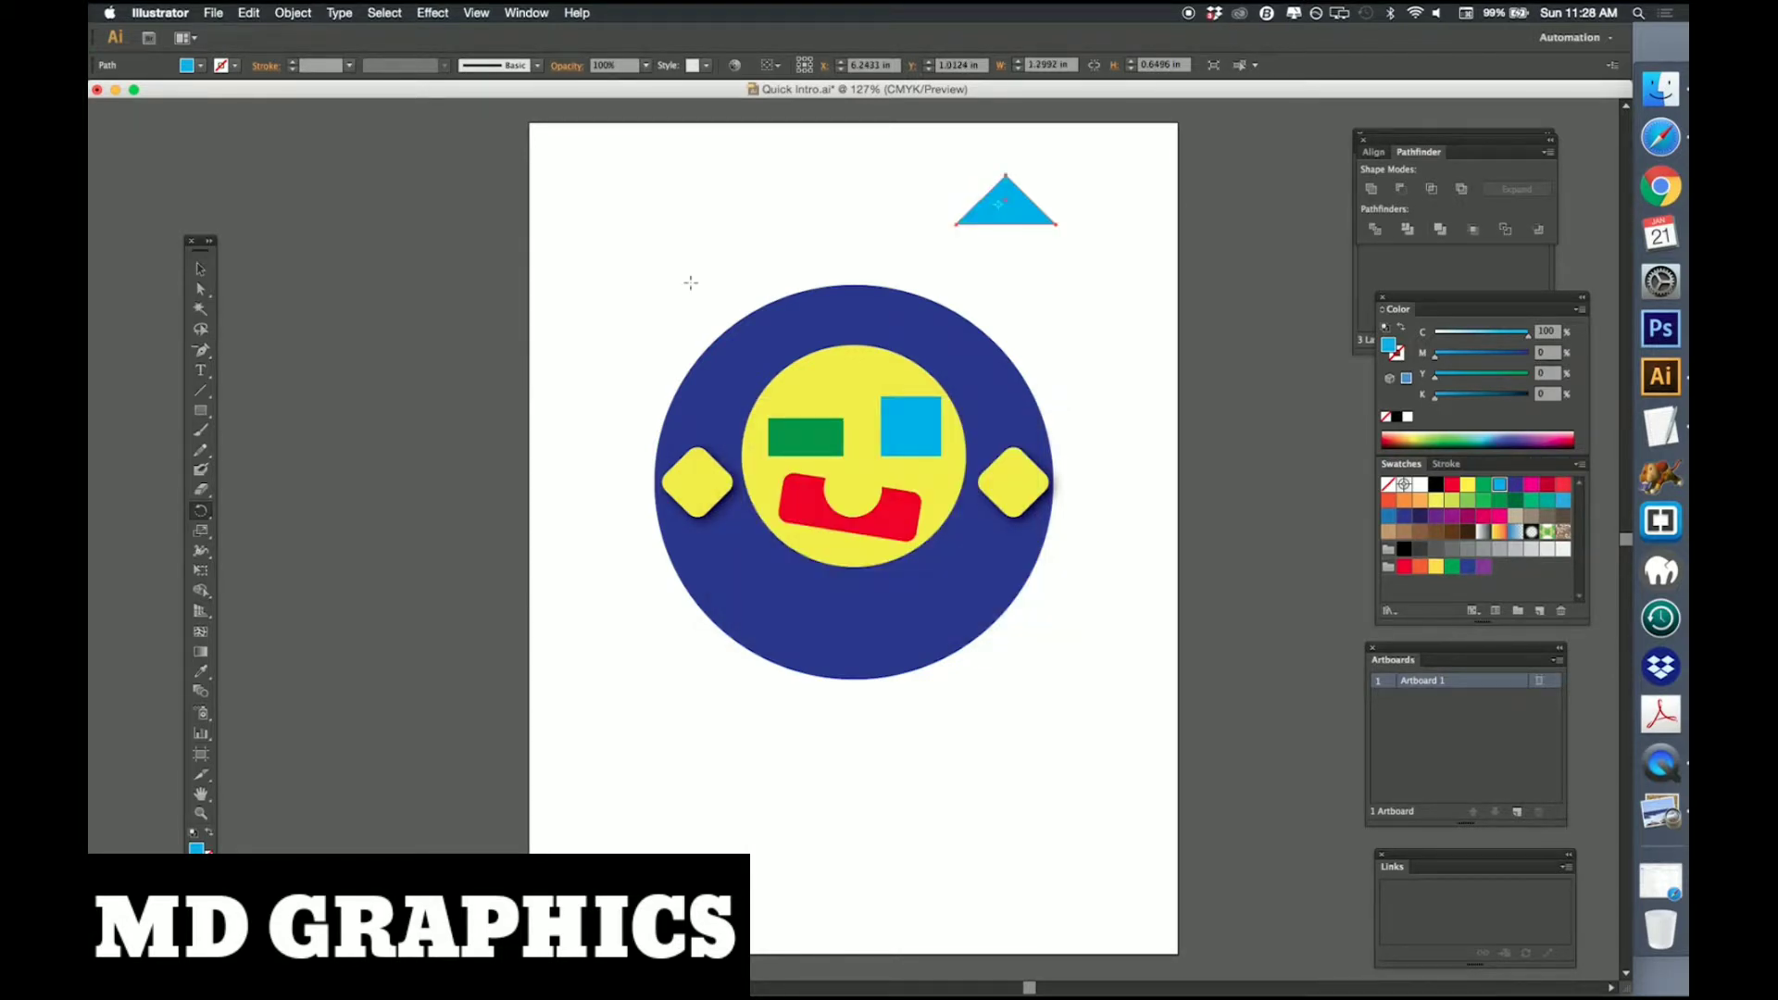
Fill the triangle with purple (C 75, M 100), scale it to about 1.14 in wide and place it above the cyan square.
{"action": "left_click", "coordinate": [200, 270]}
{"action": "left_click", "coordinate": [1438, 519]}
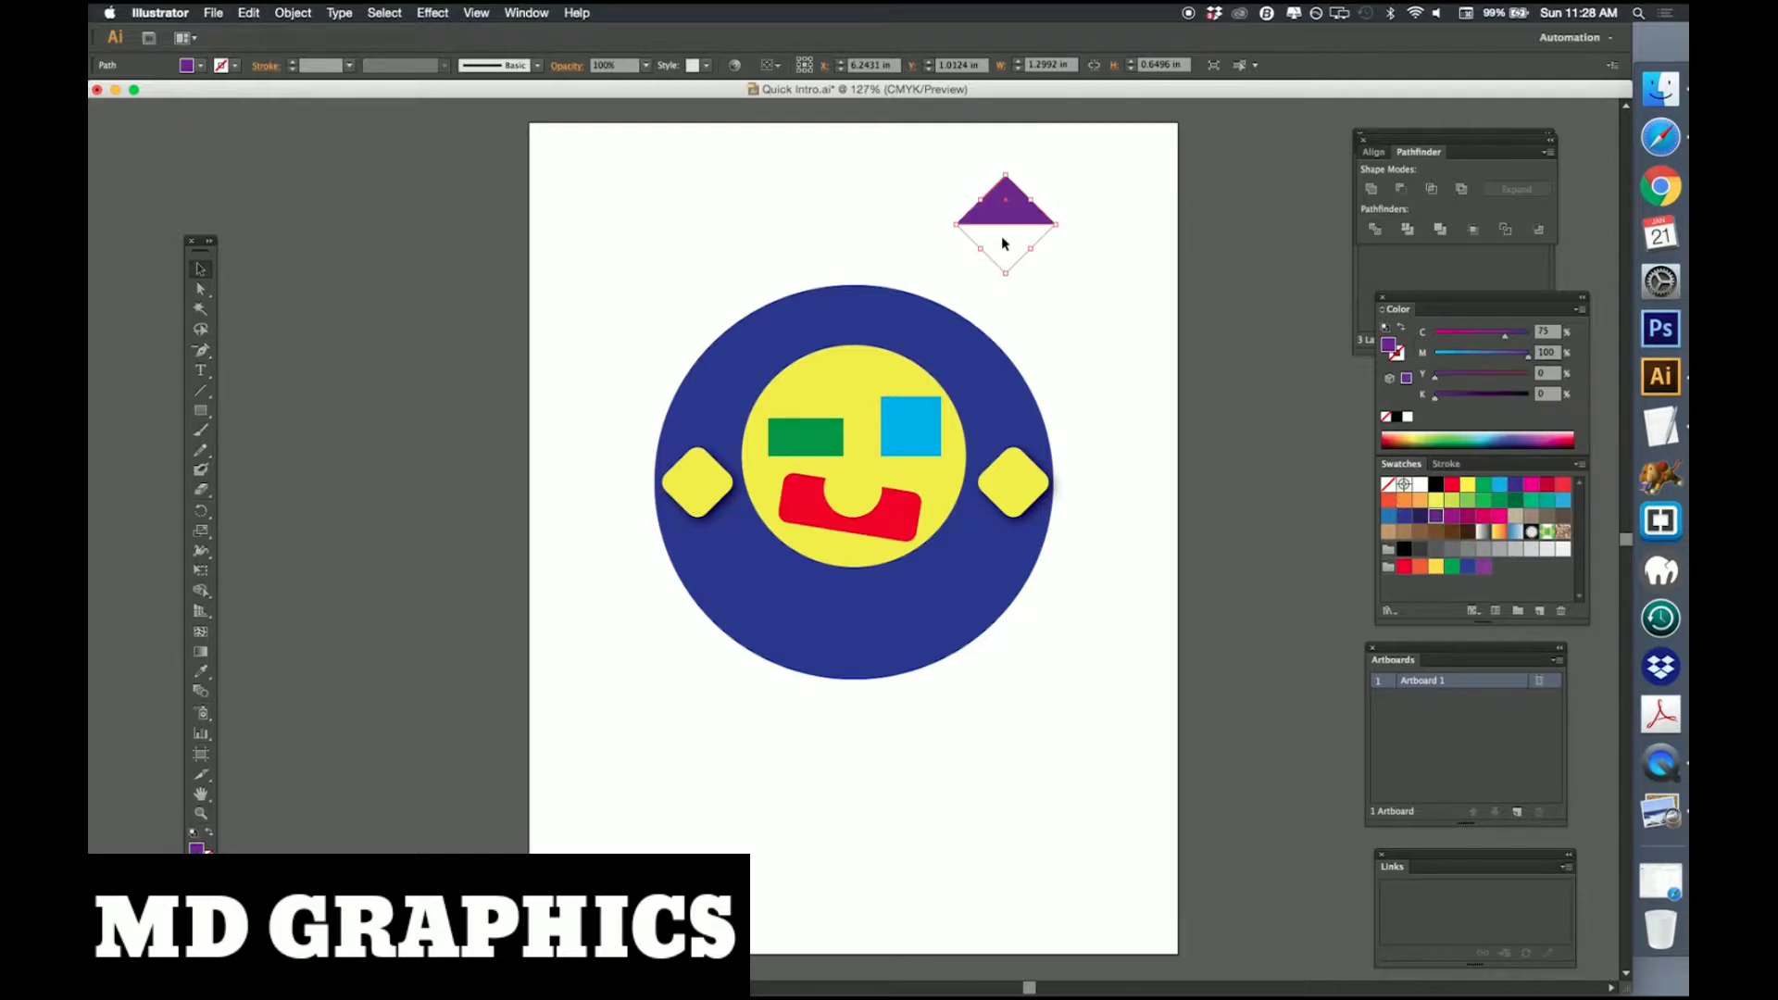
{"action": "left_click_drag", "start_coordinate": [1008, 220], "coordinate": [938, 387]}
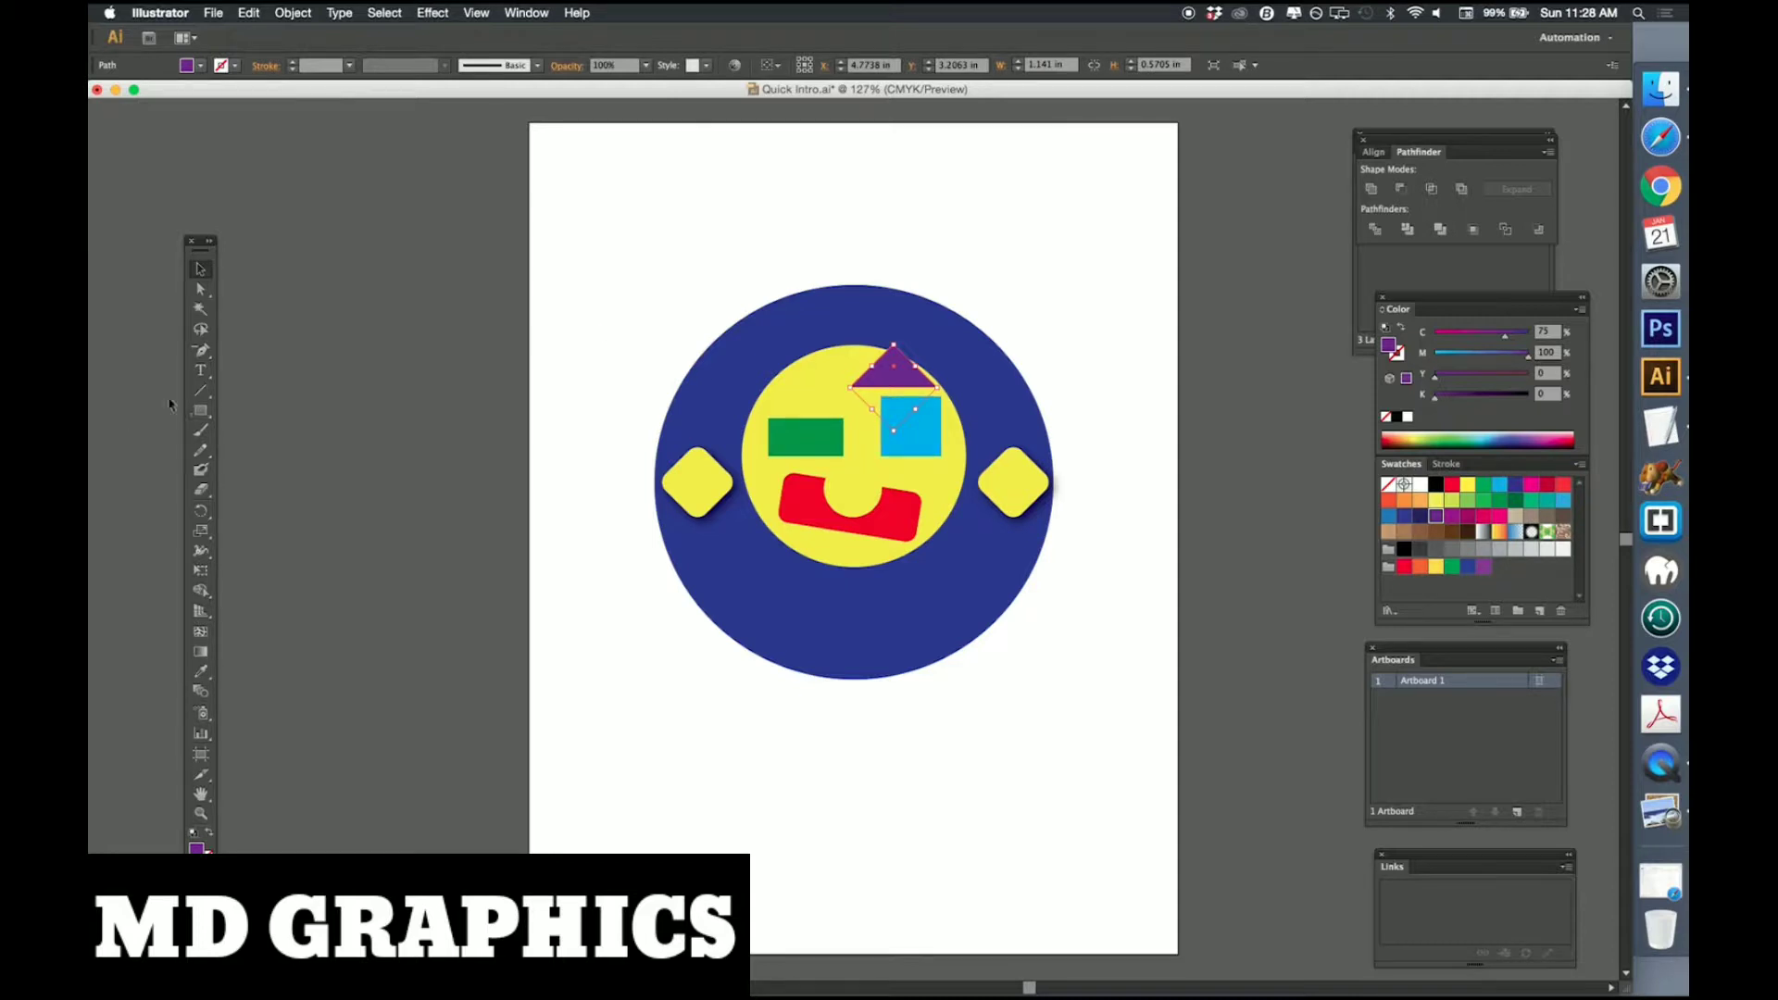
{"action": "left_click", "coordinate": [200, 410]}
{"action": "left_click_drag", "start_coordinate": [644, 175], "coordinate": [683, 224]}
{"action": "key", "text": "Delete"}
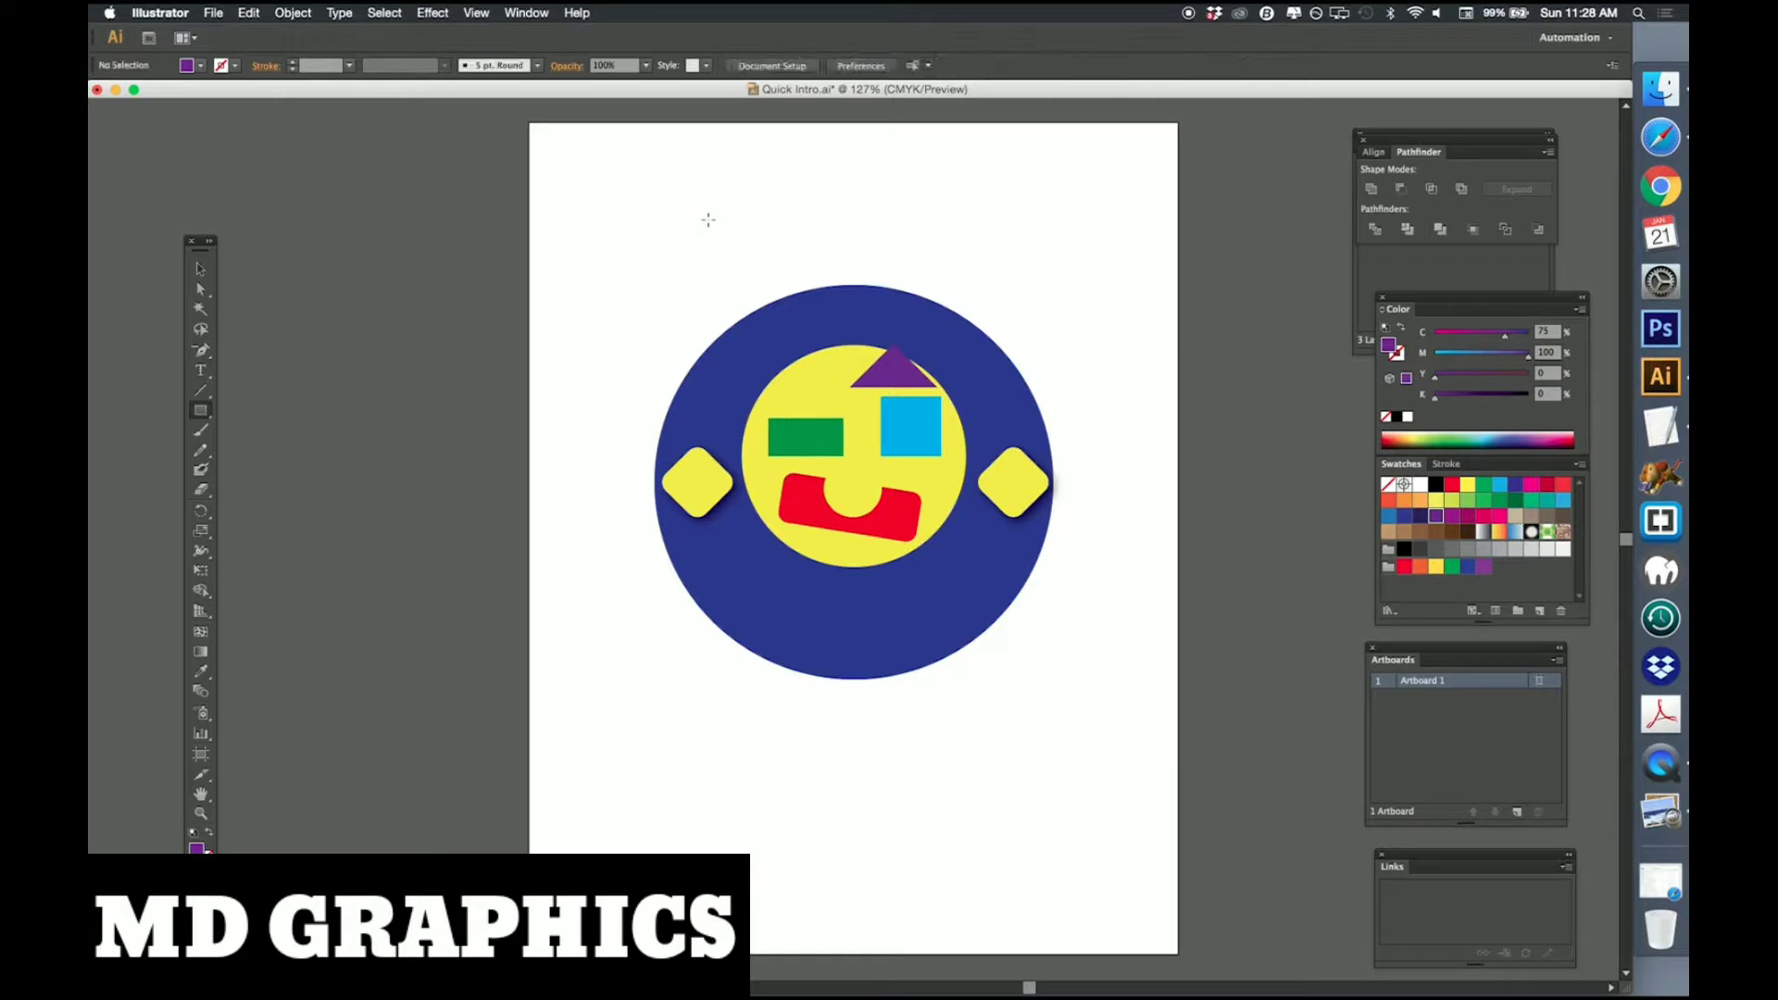
Draw a circle about 0.78 in across above and left of the blue circle and fill it with orange (M 80, Y 95).
{"action": "left_click", "coordinate": [211, 414]}
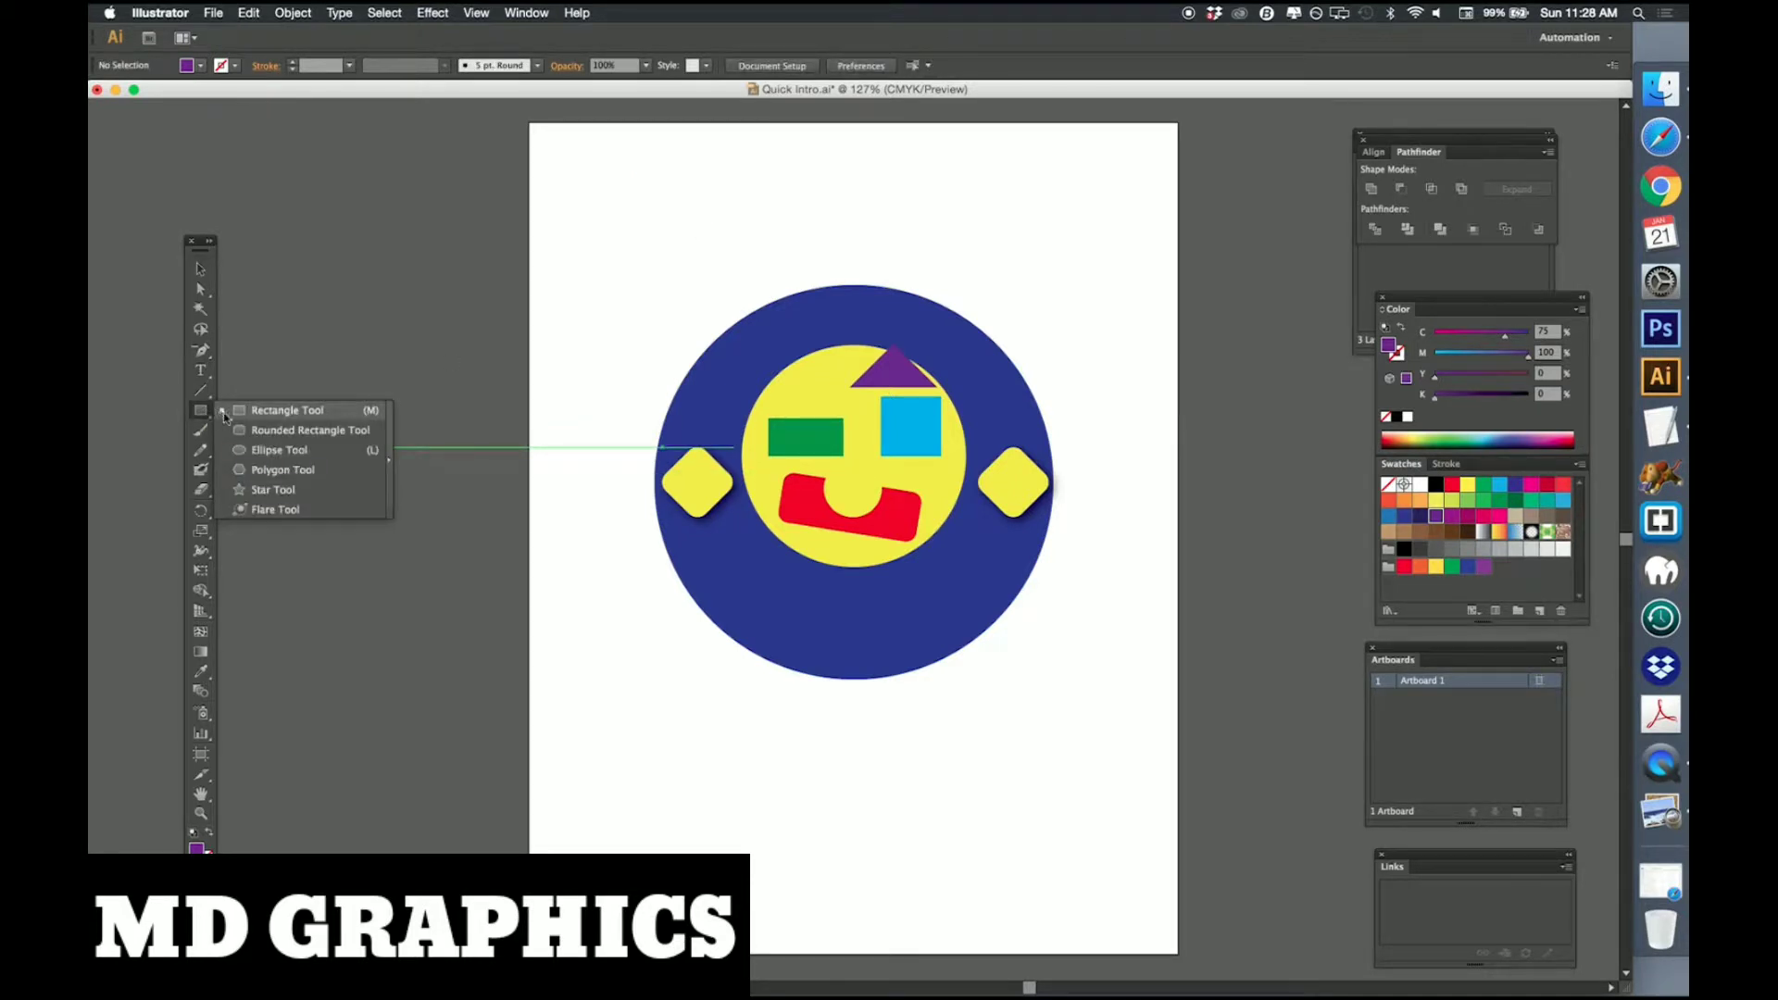
{"action": "left_click", "coordinate": [273, 450]}
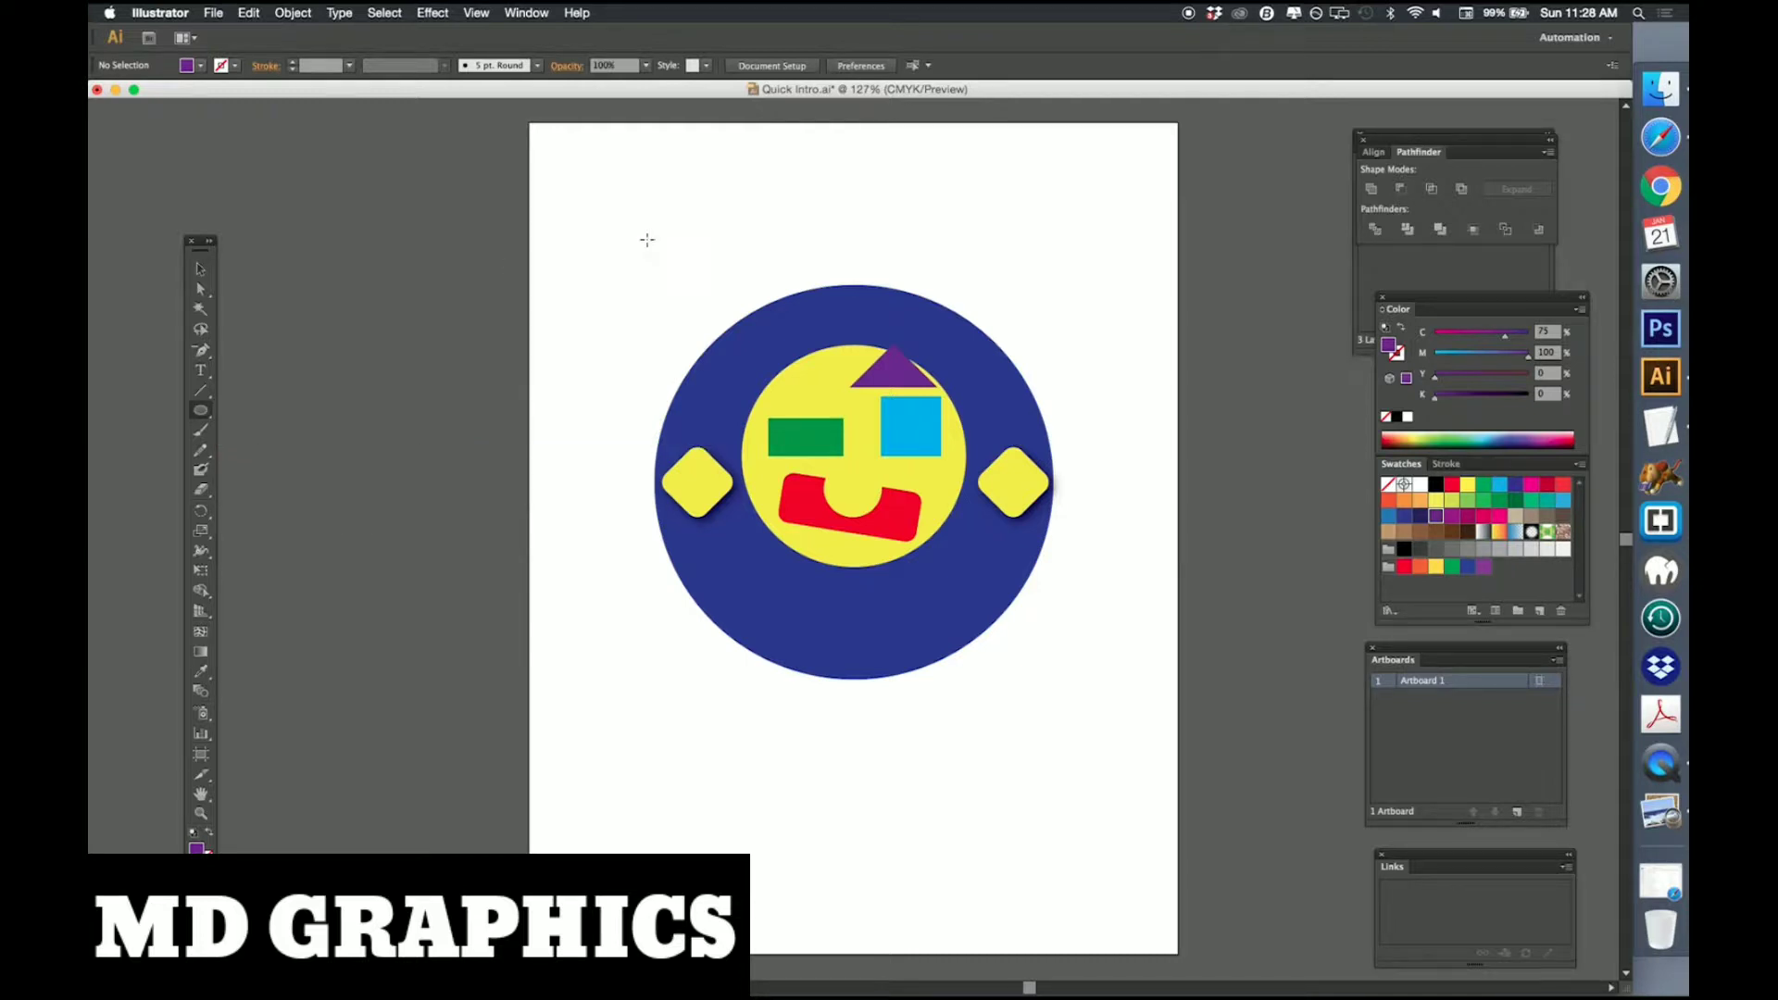
{"action": "left_click_drag", "start_coordinate": [630, 246], "coordinate": [679, 304]}
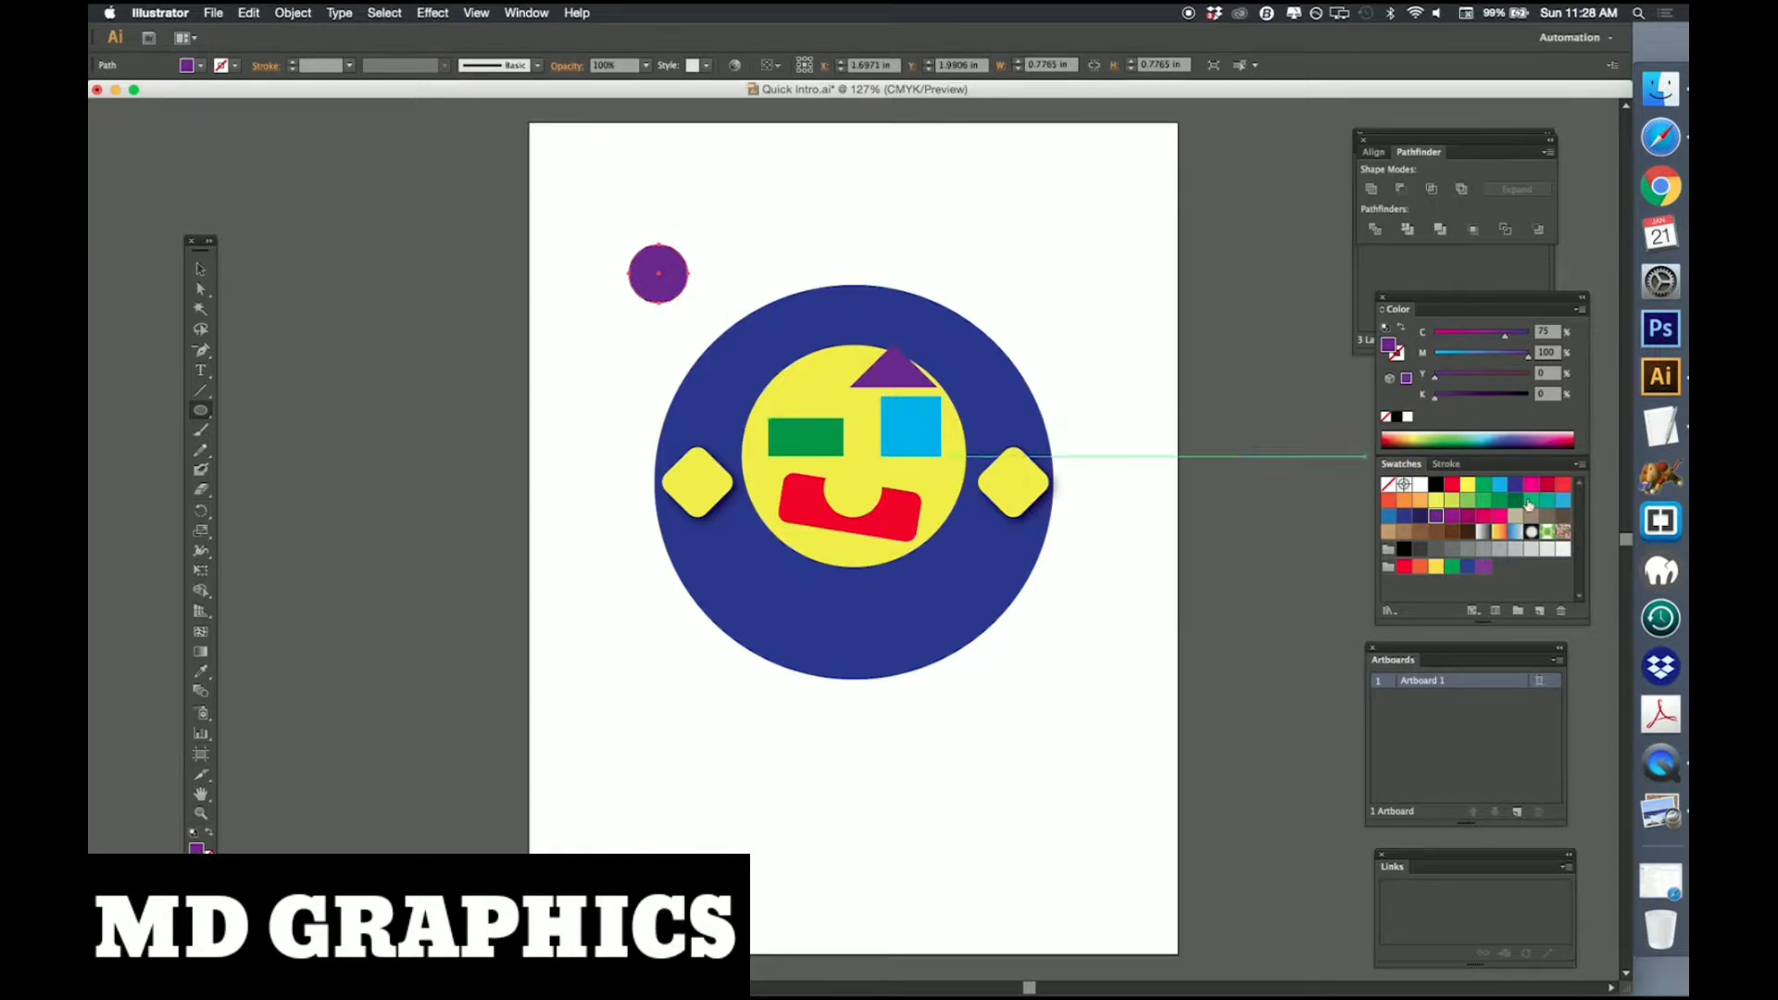
{"action": "left_click", "coordinate": [1389, 501]}
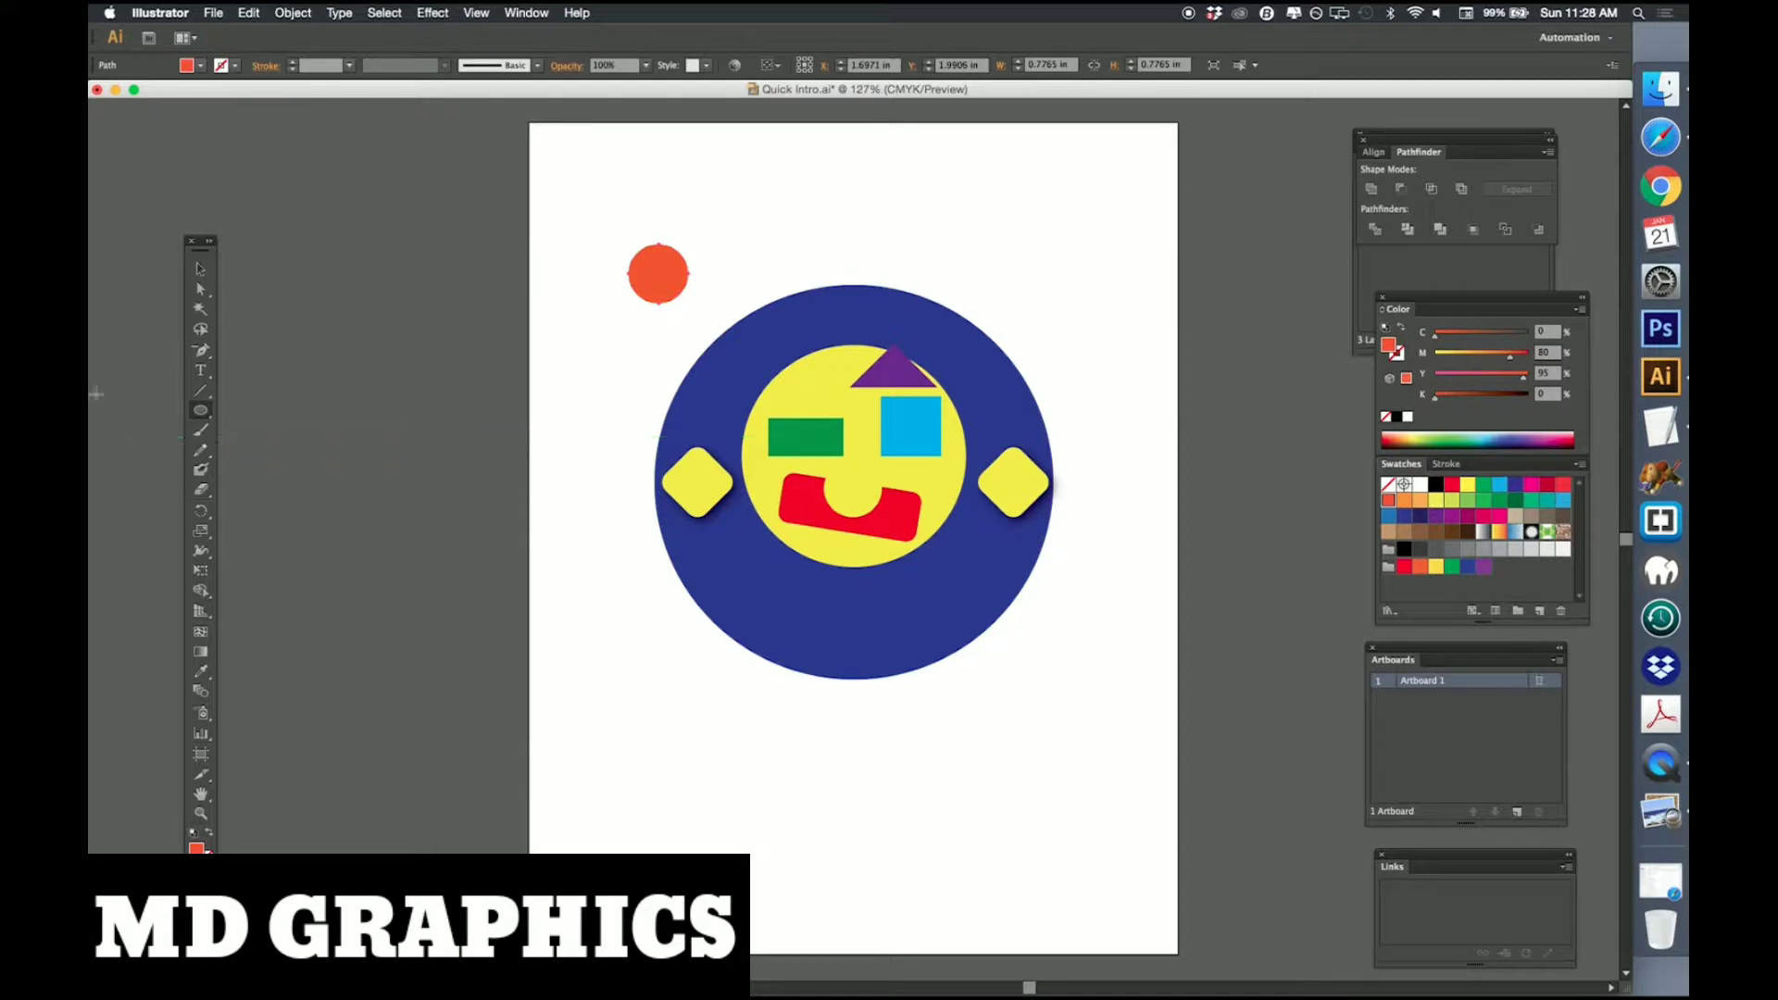
Subtract a square about 1.09 in wide from the orange circle's lower half with Minus Front and place the semicircle above the green rectangle.
{"action": "left_click", "coordinate": [200, 268]}
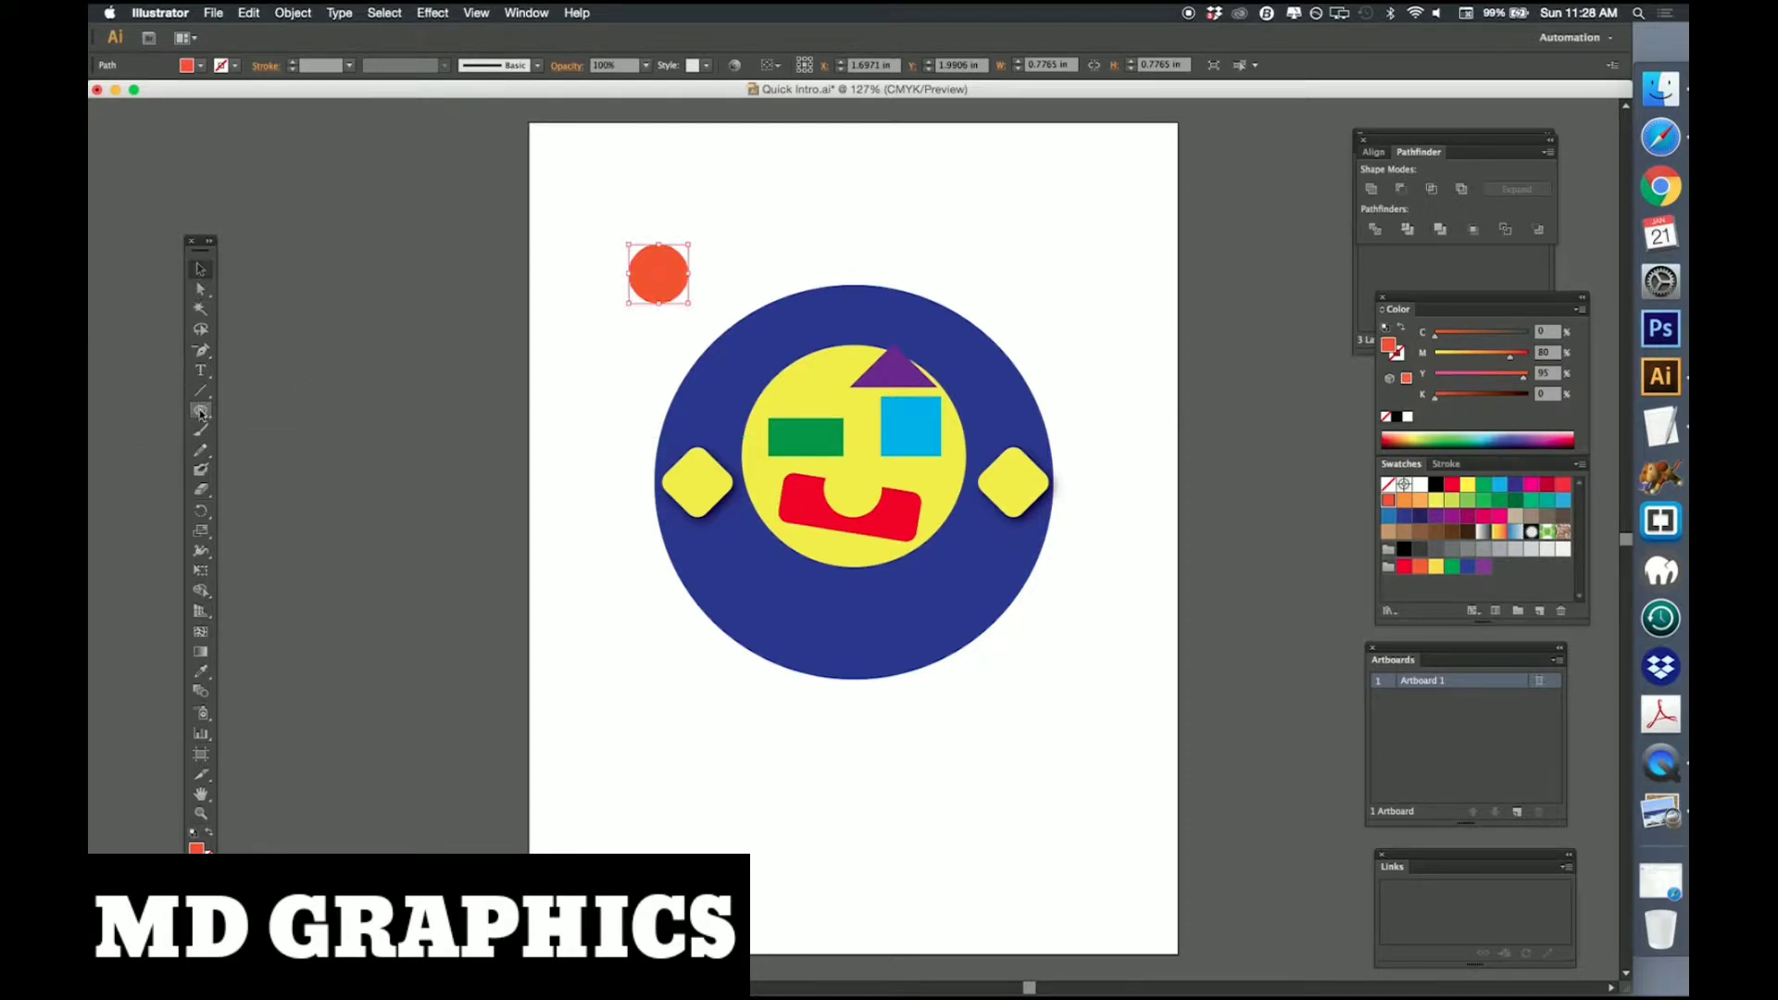
{"action": "left_click_drag", "start_coordinate": [202, 415], "coordinate": [289, 415]}
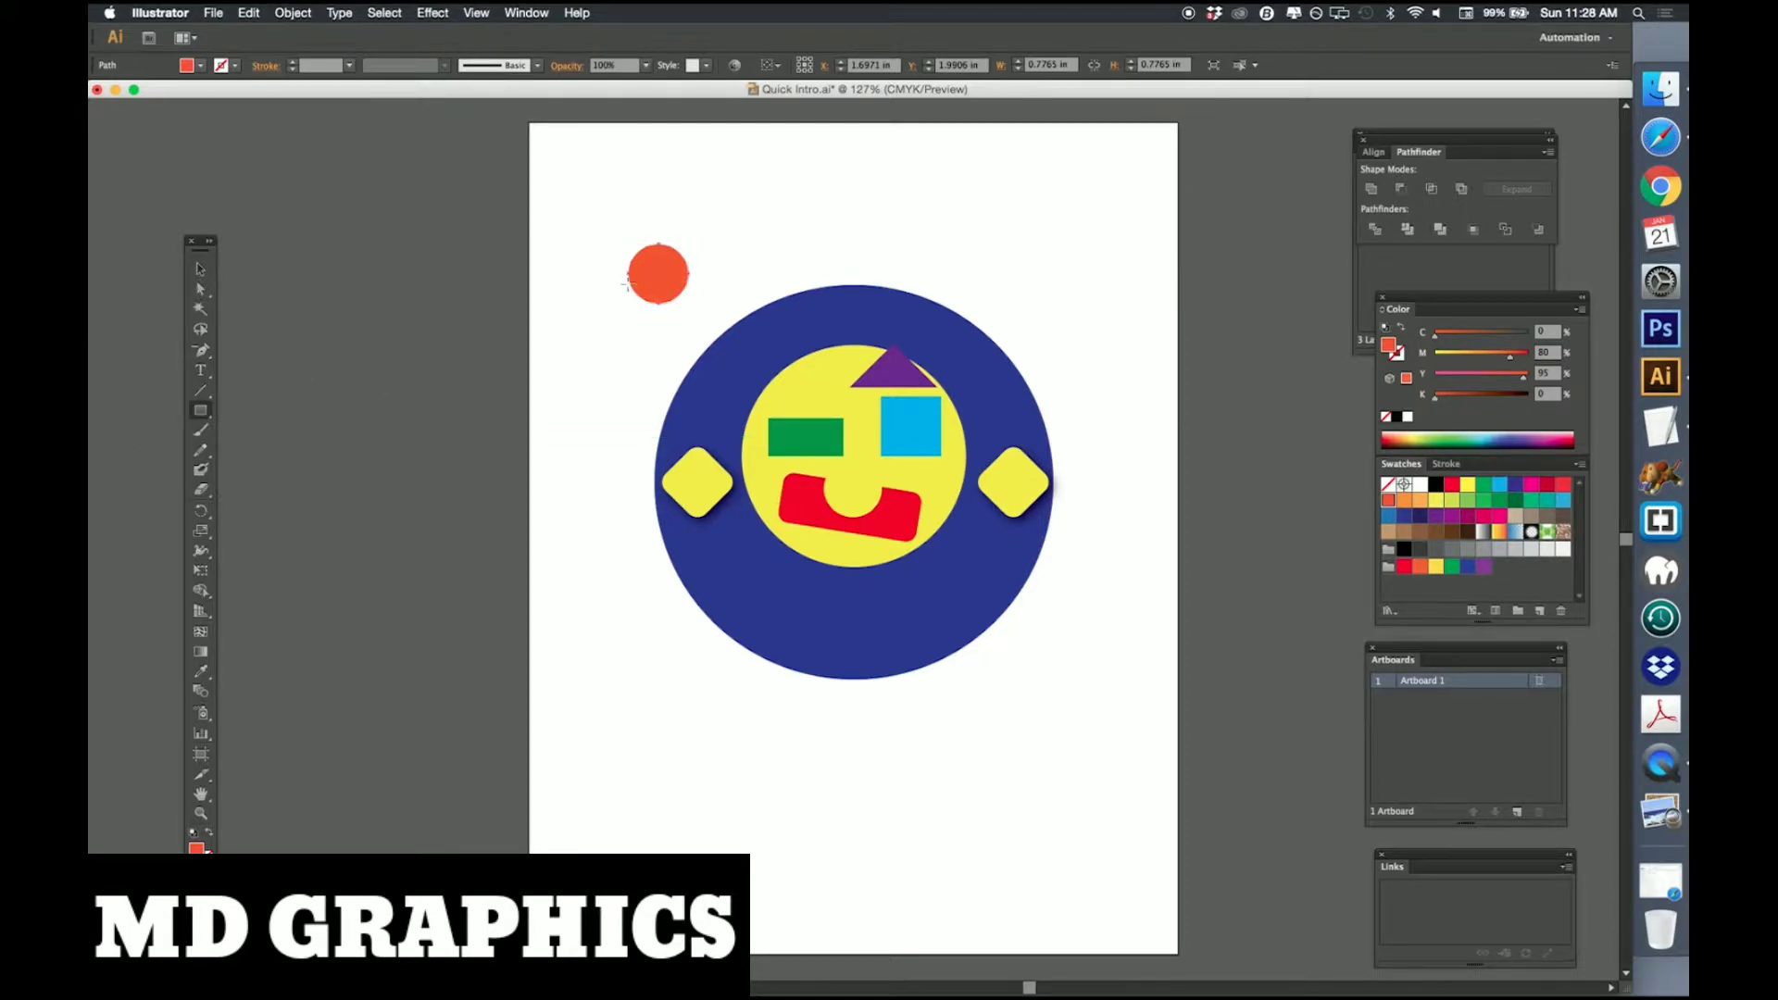
{"action": "mouse_move", "coordinate": [615, 273]}
{"action": "left_mouse_down"}
{"action": "mouse_move", "coordinate": [755, 320]}
{"action": "mouse_move", "coordinate": [700, 302]}
{"action": "left_mouse_up"}
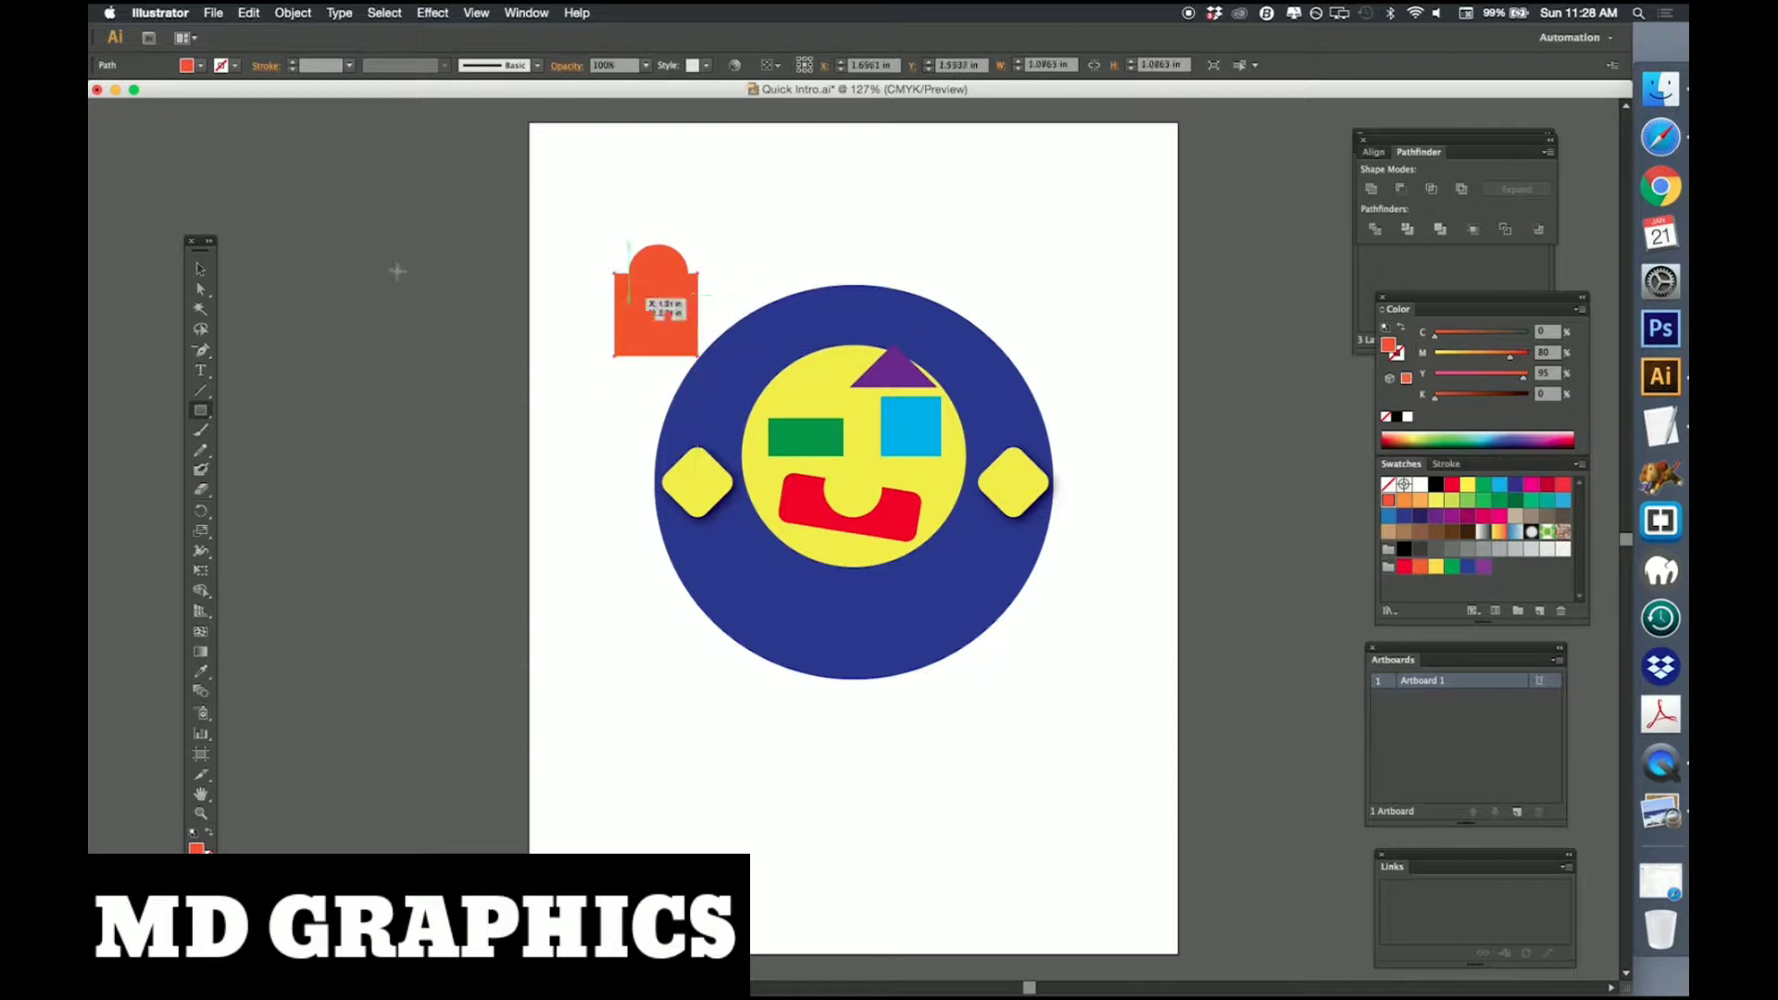
{"action": "left_click", "coordinate": [200, 269]}
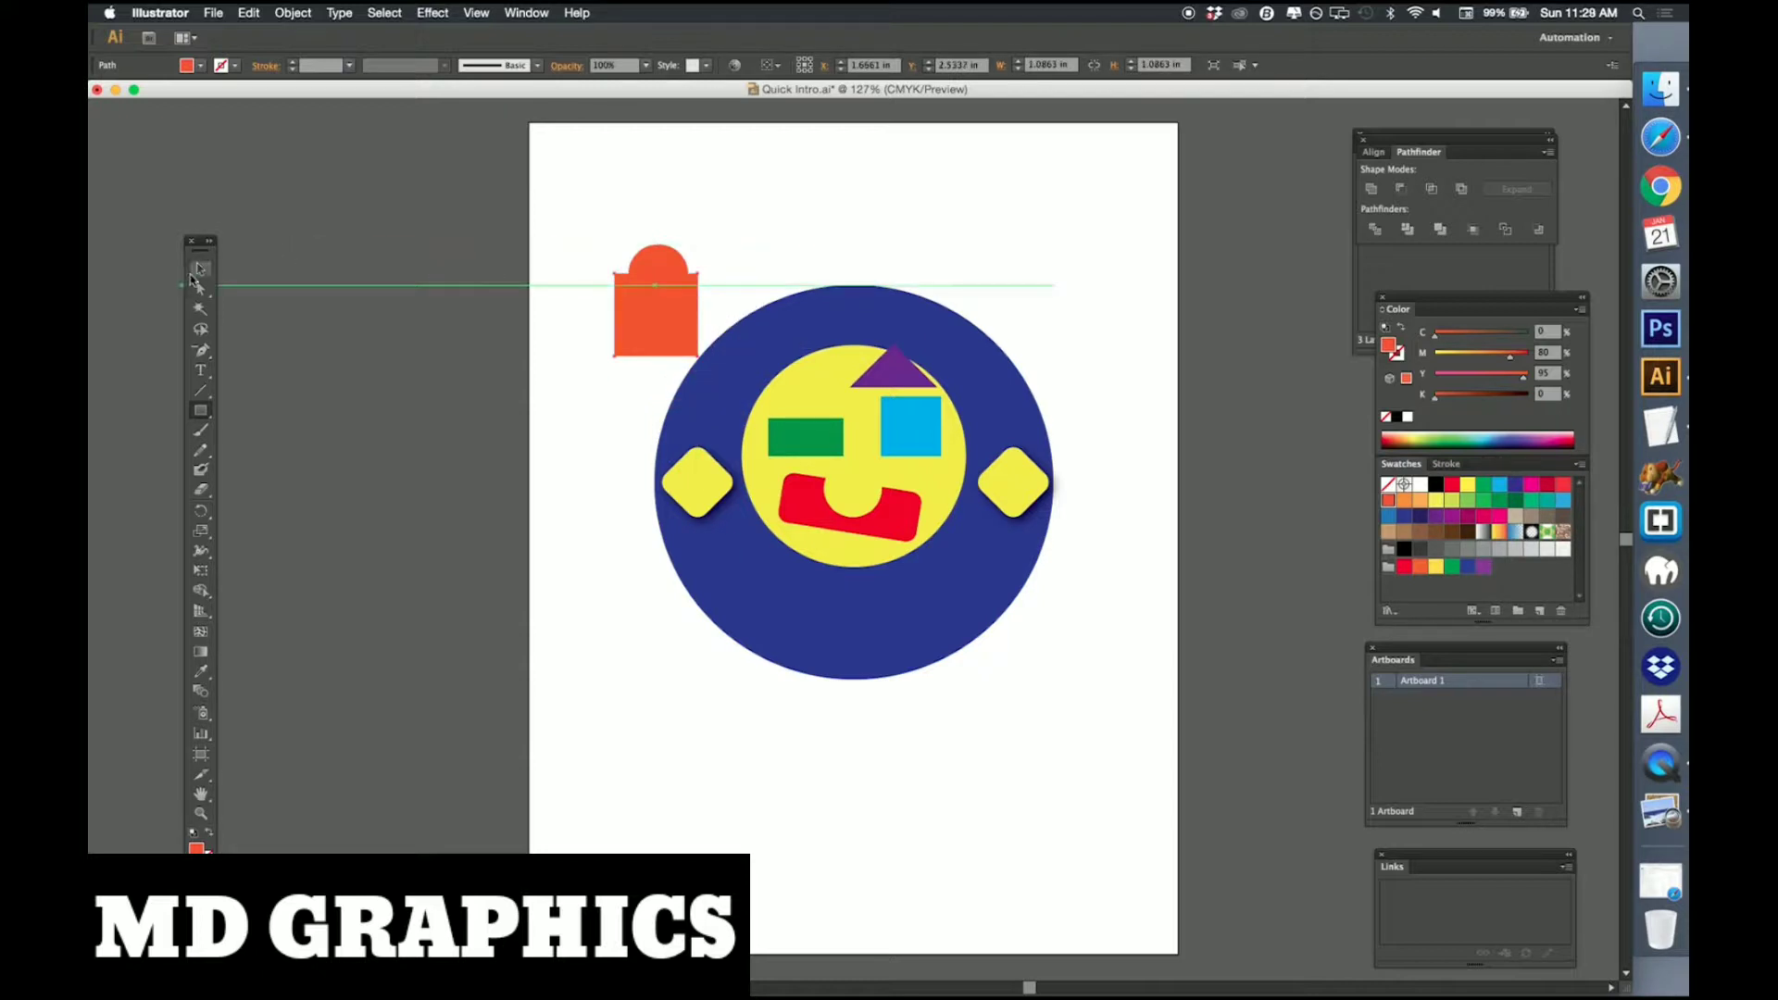
{"action": "left_click", "coordinate": [652, 262], "text": "shift"}
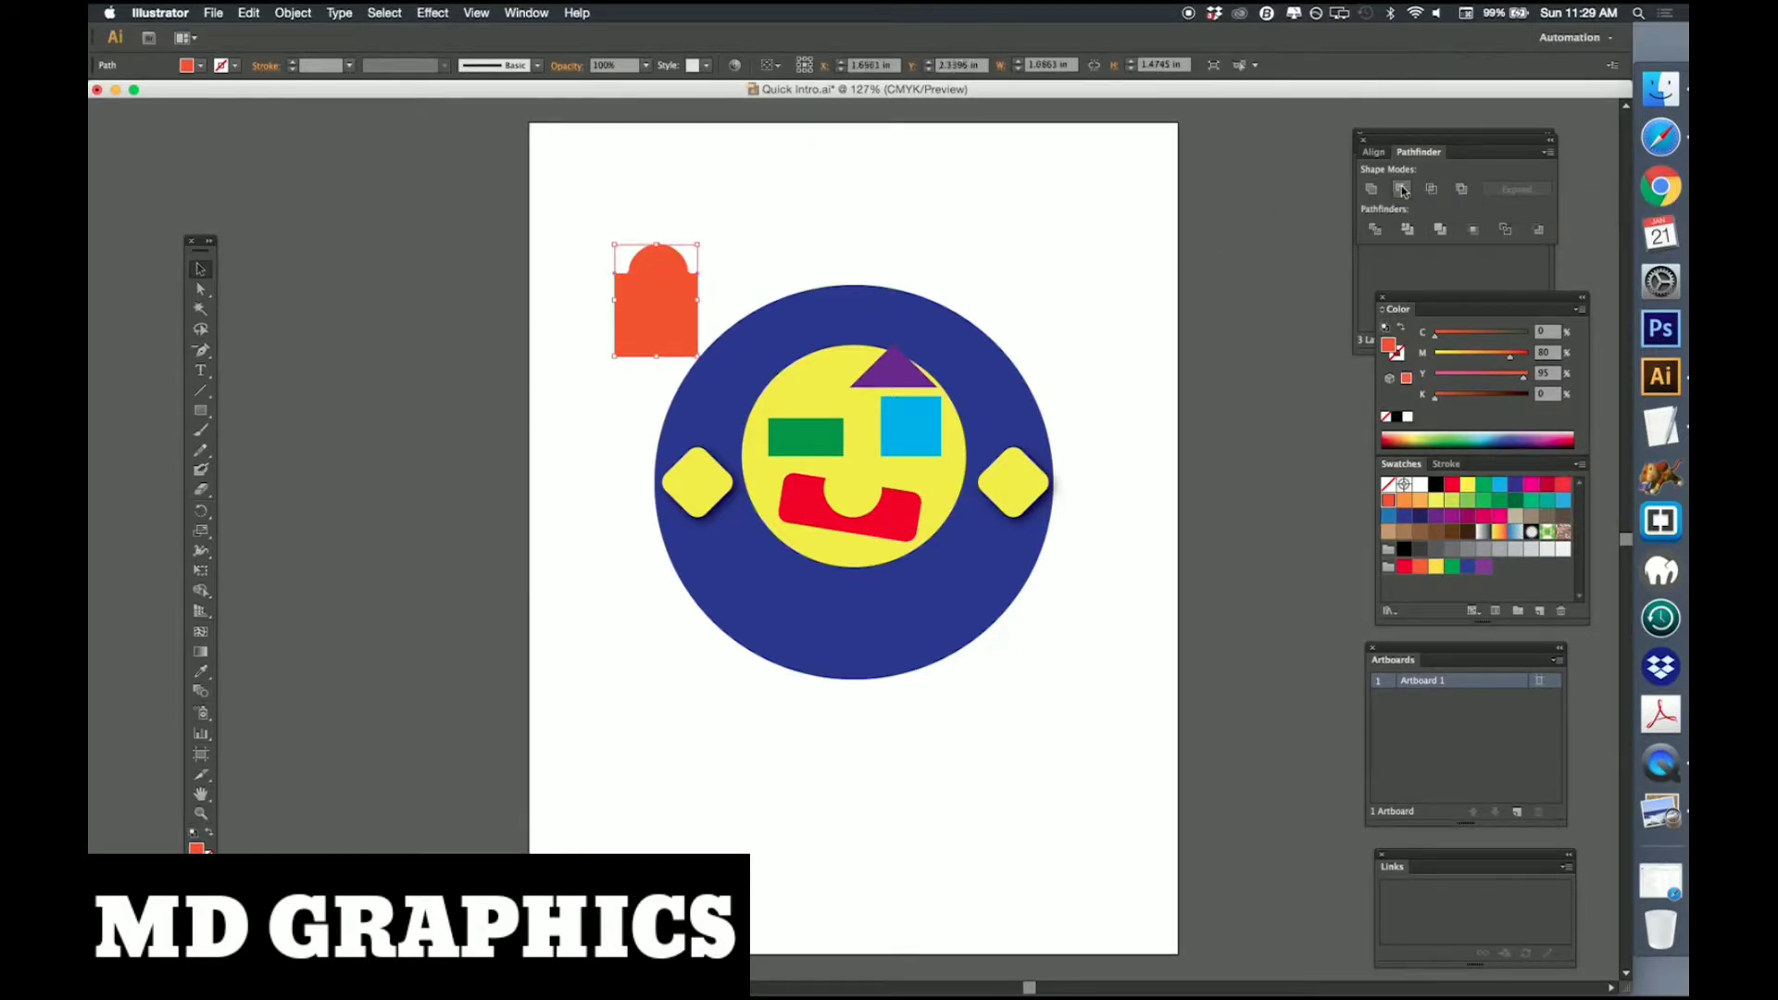
{"action": "left_click", "coordinate": [1403, 188]}
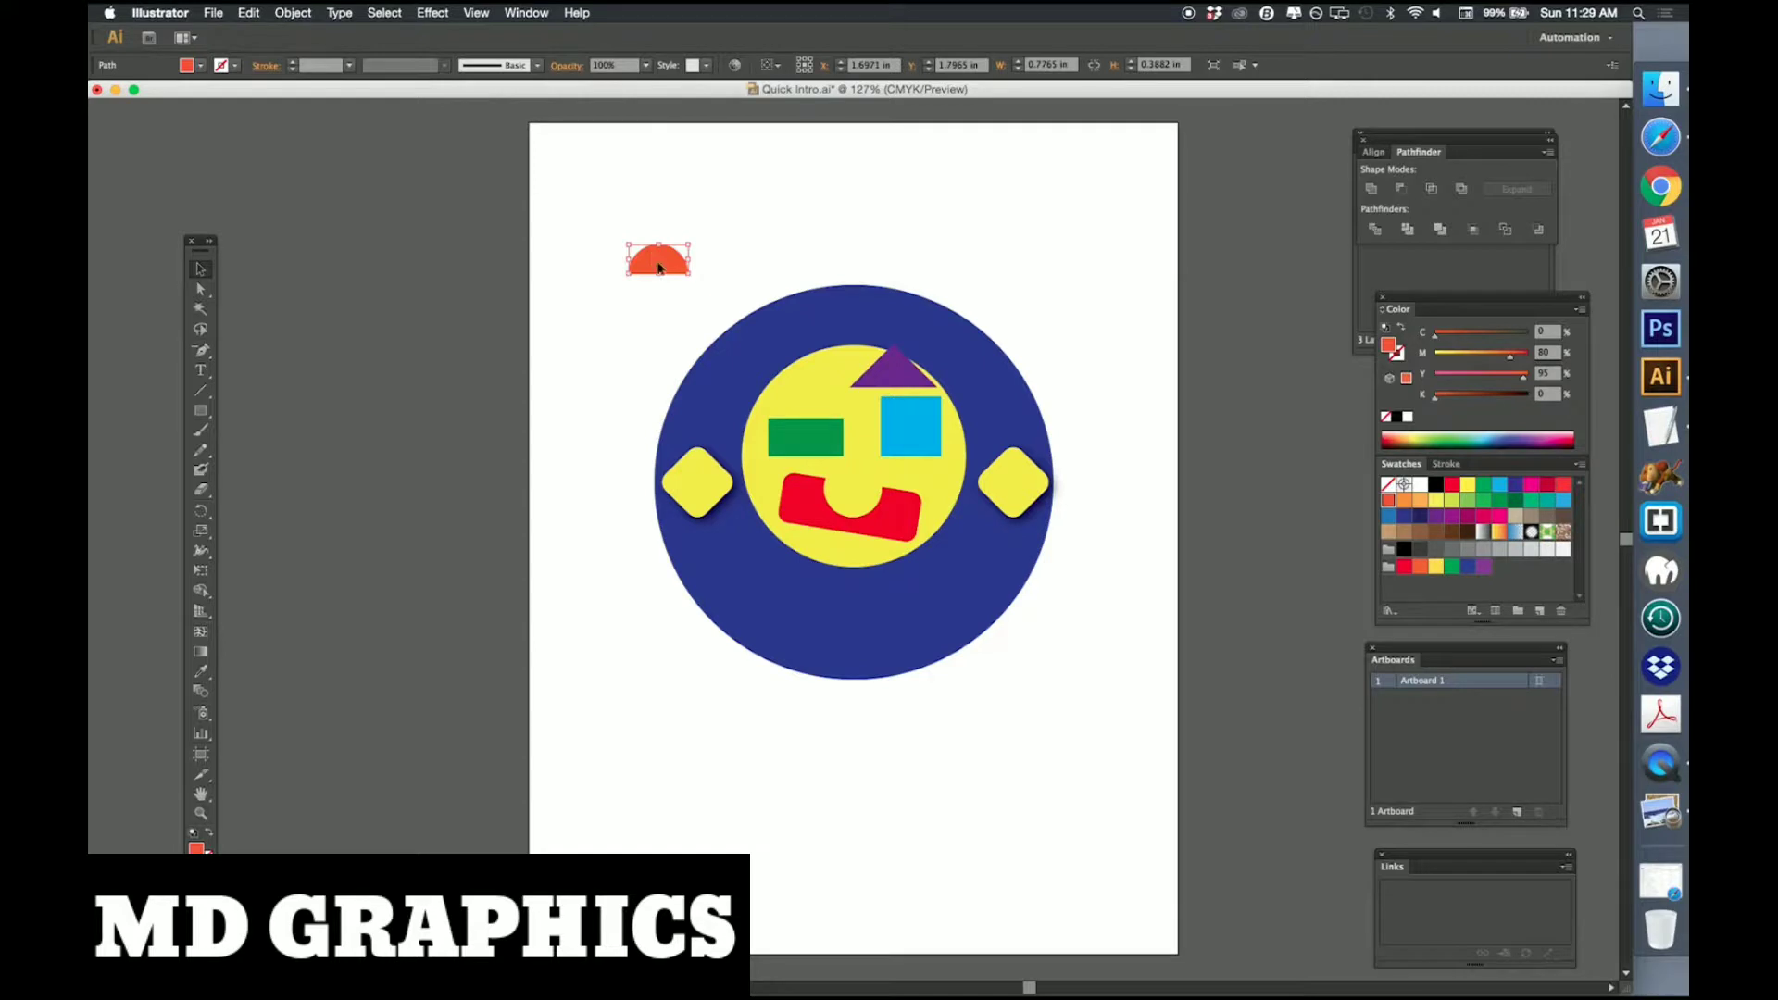
{"action": "left_click_drag", "start_coordinate": [659, 268], "coordinate": [801, 389]}
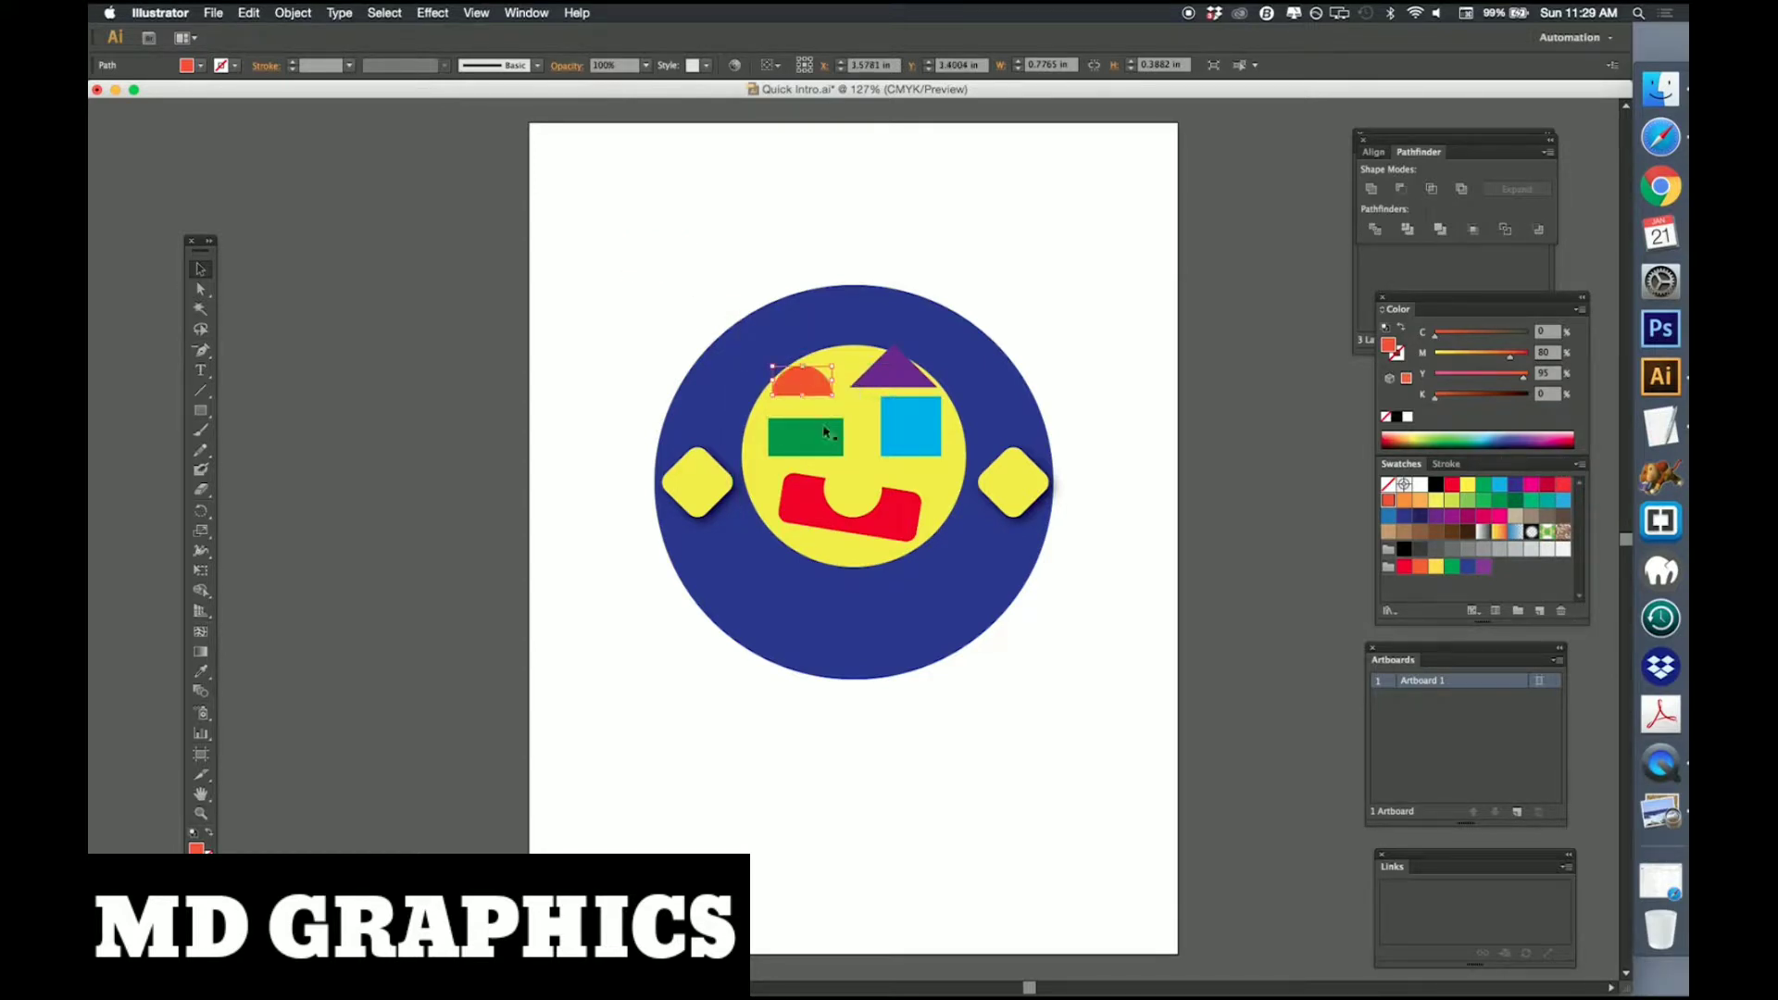
Apply a Round Corners effect with a 0.139 in radius to the orange semicircle, green rectangle, cyan square and purple triangle.
{"action": "left_click", "coordinate": [824, 448], "text": "shift"}
{"action": "left_click", "coordinate": [907, 418], "text": "shift"}
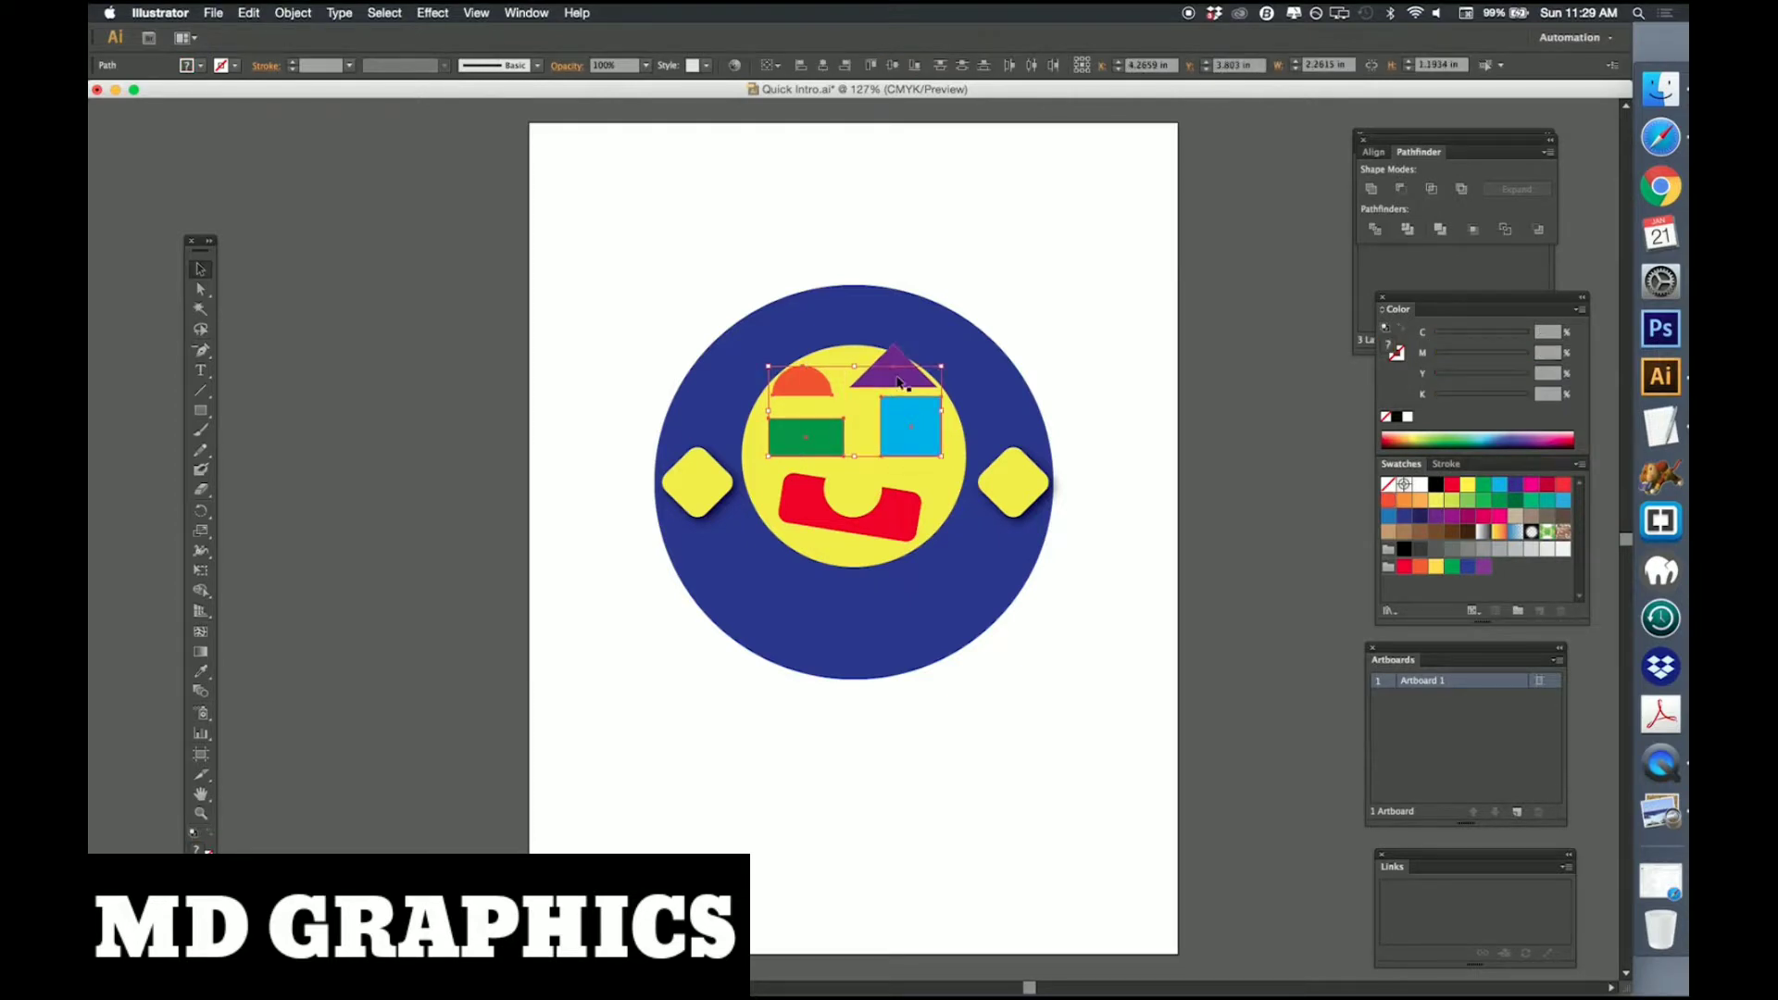
{"action": "left_click", "coordinate": [898, 381], "text": "shift"}
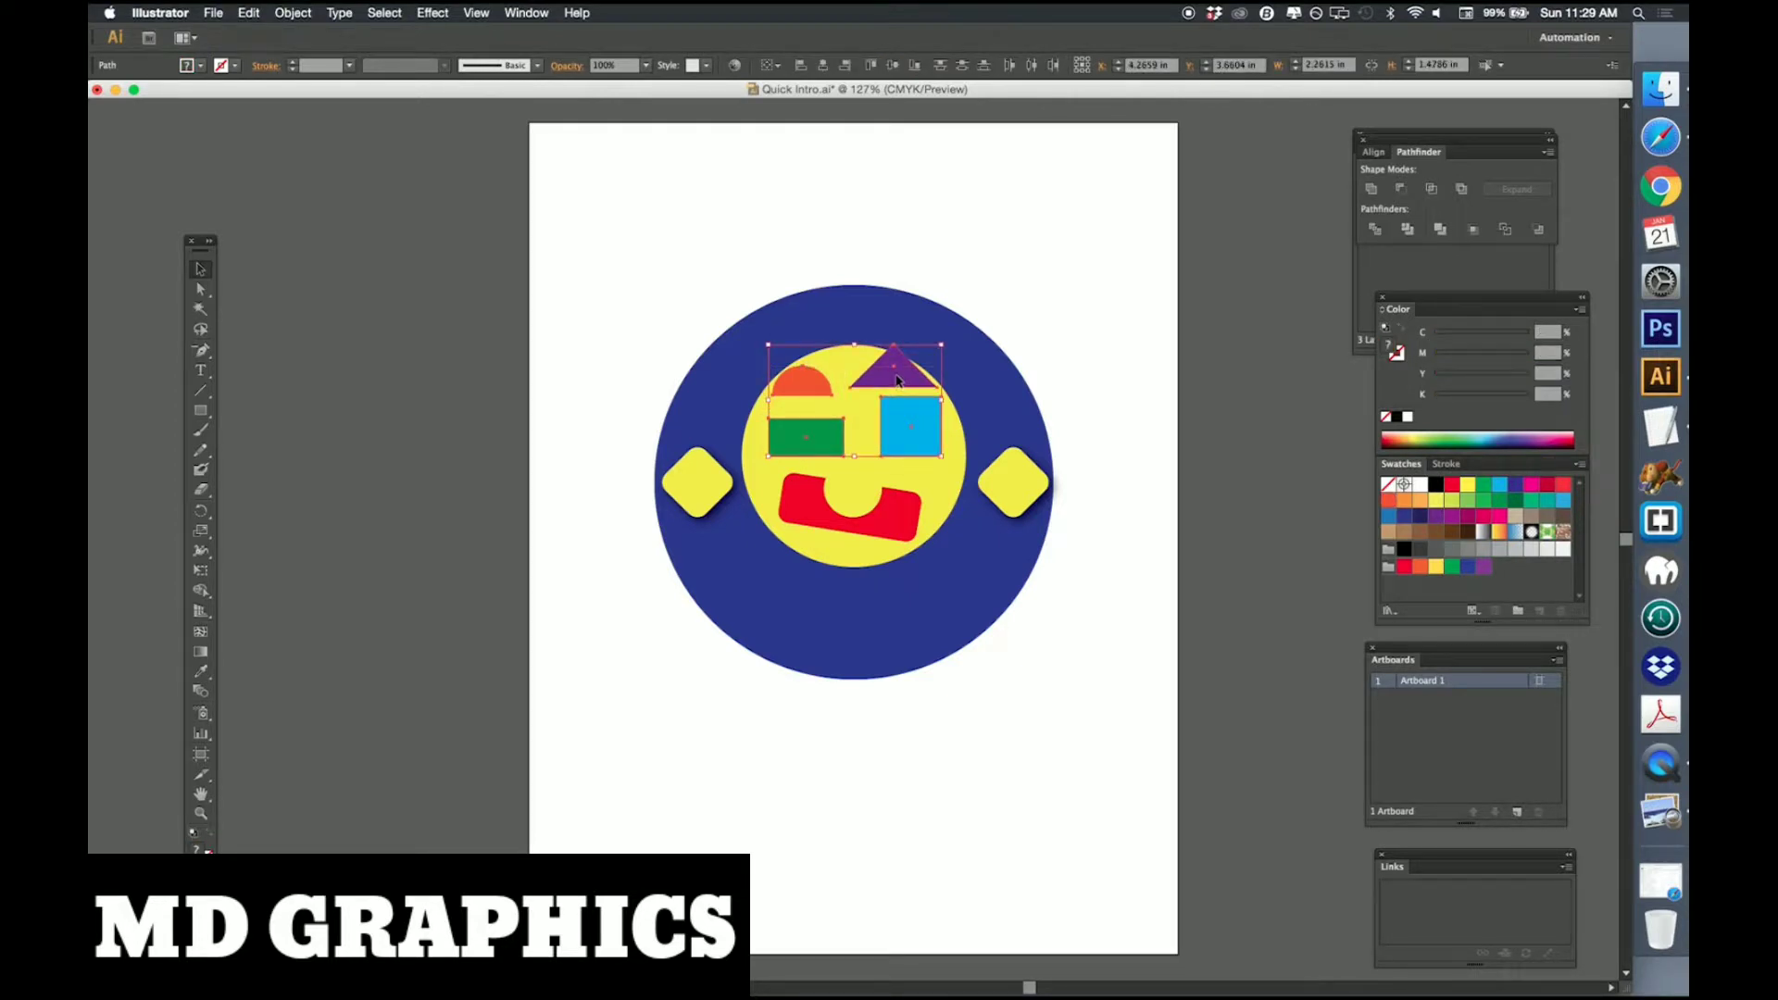
{"action": "left_click", "coordinate": [386, 12]}
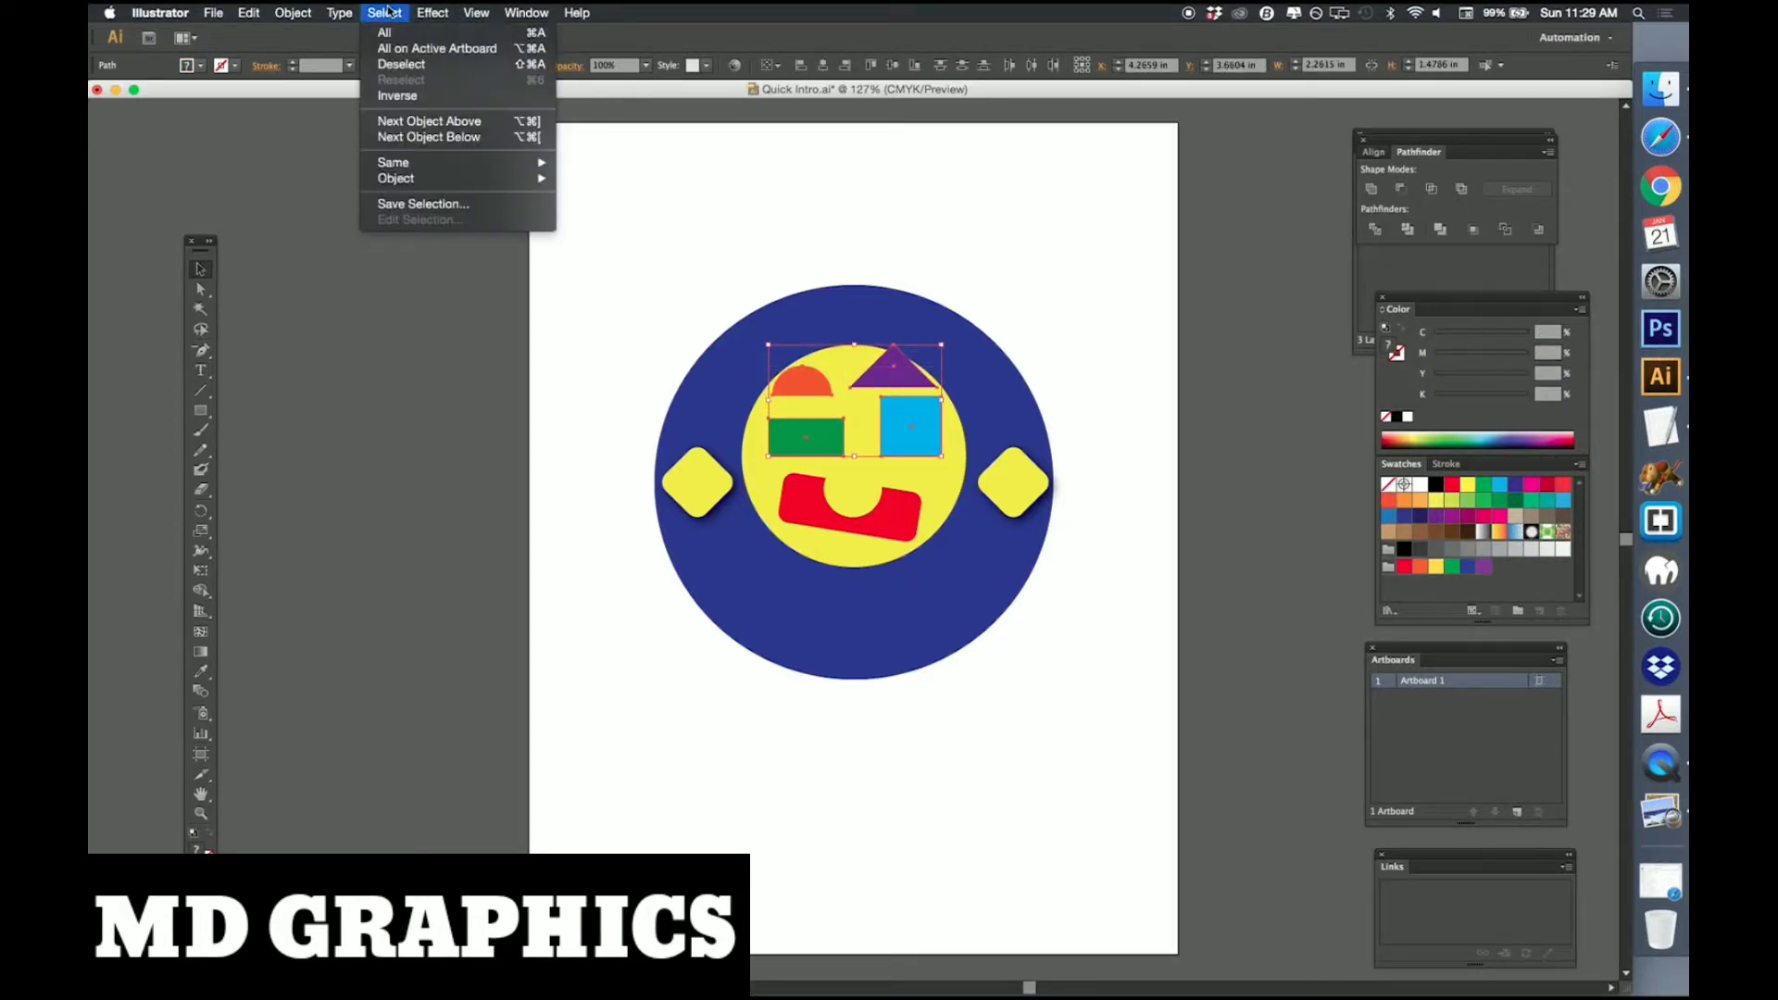
{"action": "mouse_move", "coordinate": [325, 9]}
{"action": "mouse_move", "coordinate": [432, 12]}
{"action": "mouse_move", "coordinate": [448, 179]}
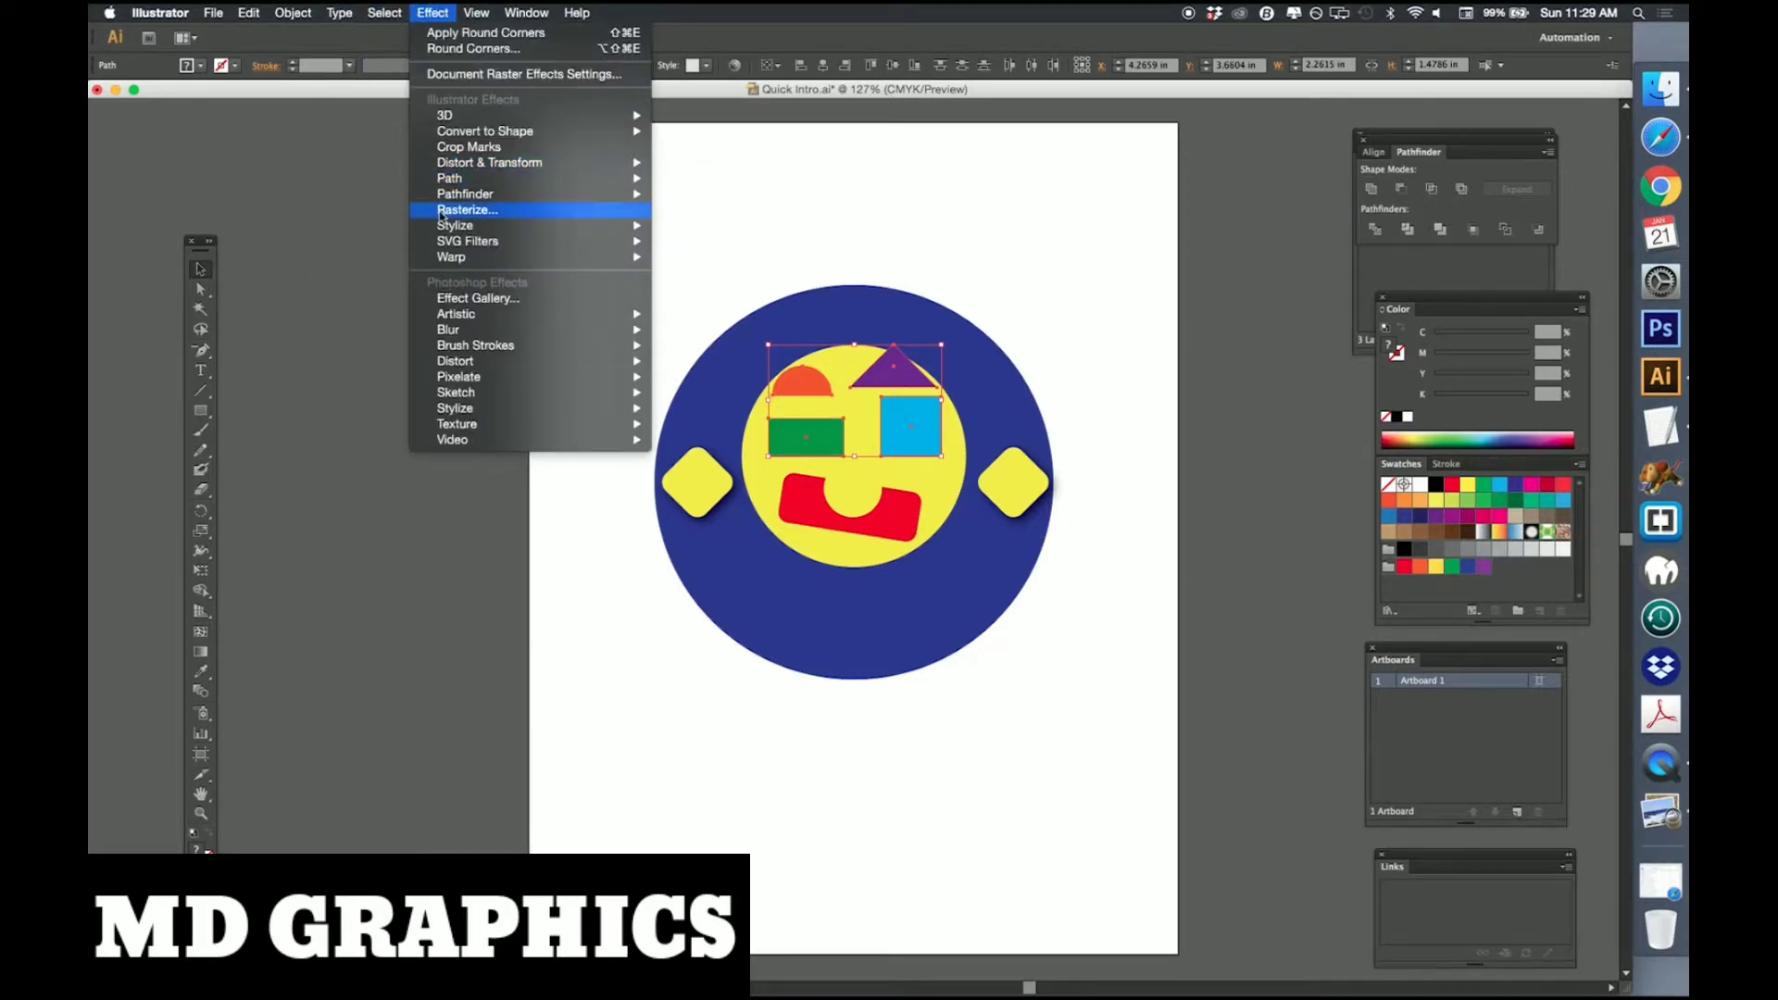
{"action": "mouse_move", "coordinate": [446, 227]}
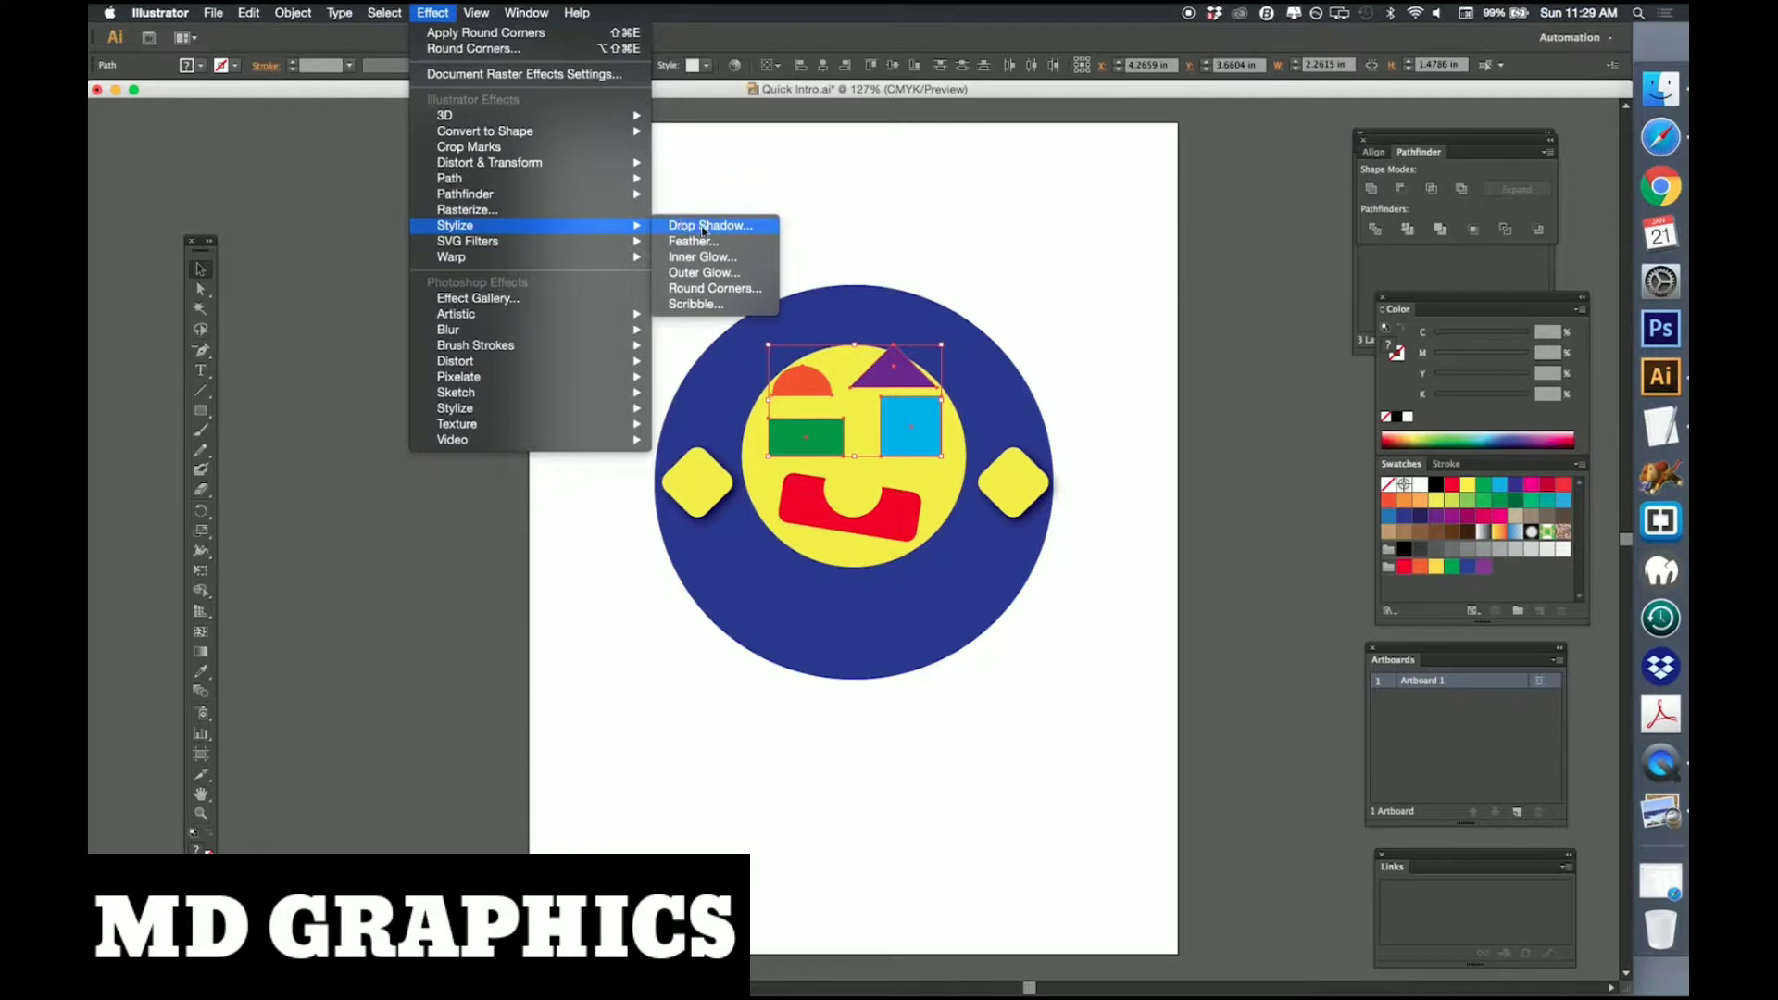
{"action": "left_click", "coordinate": [708, 289]}
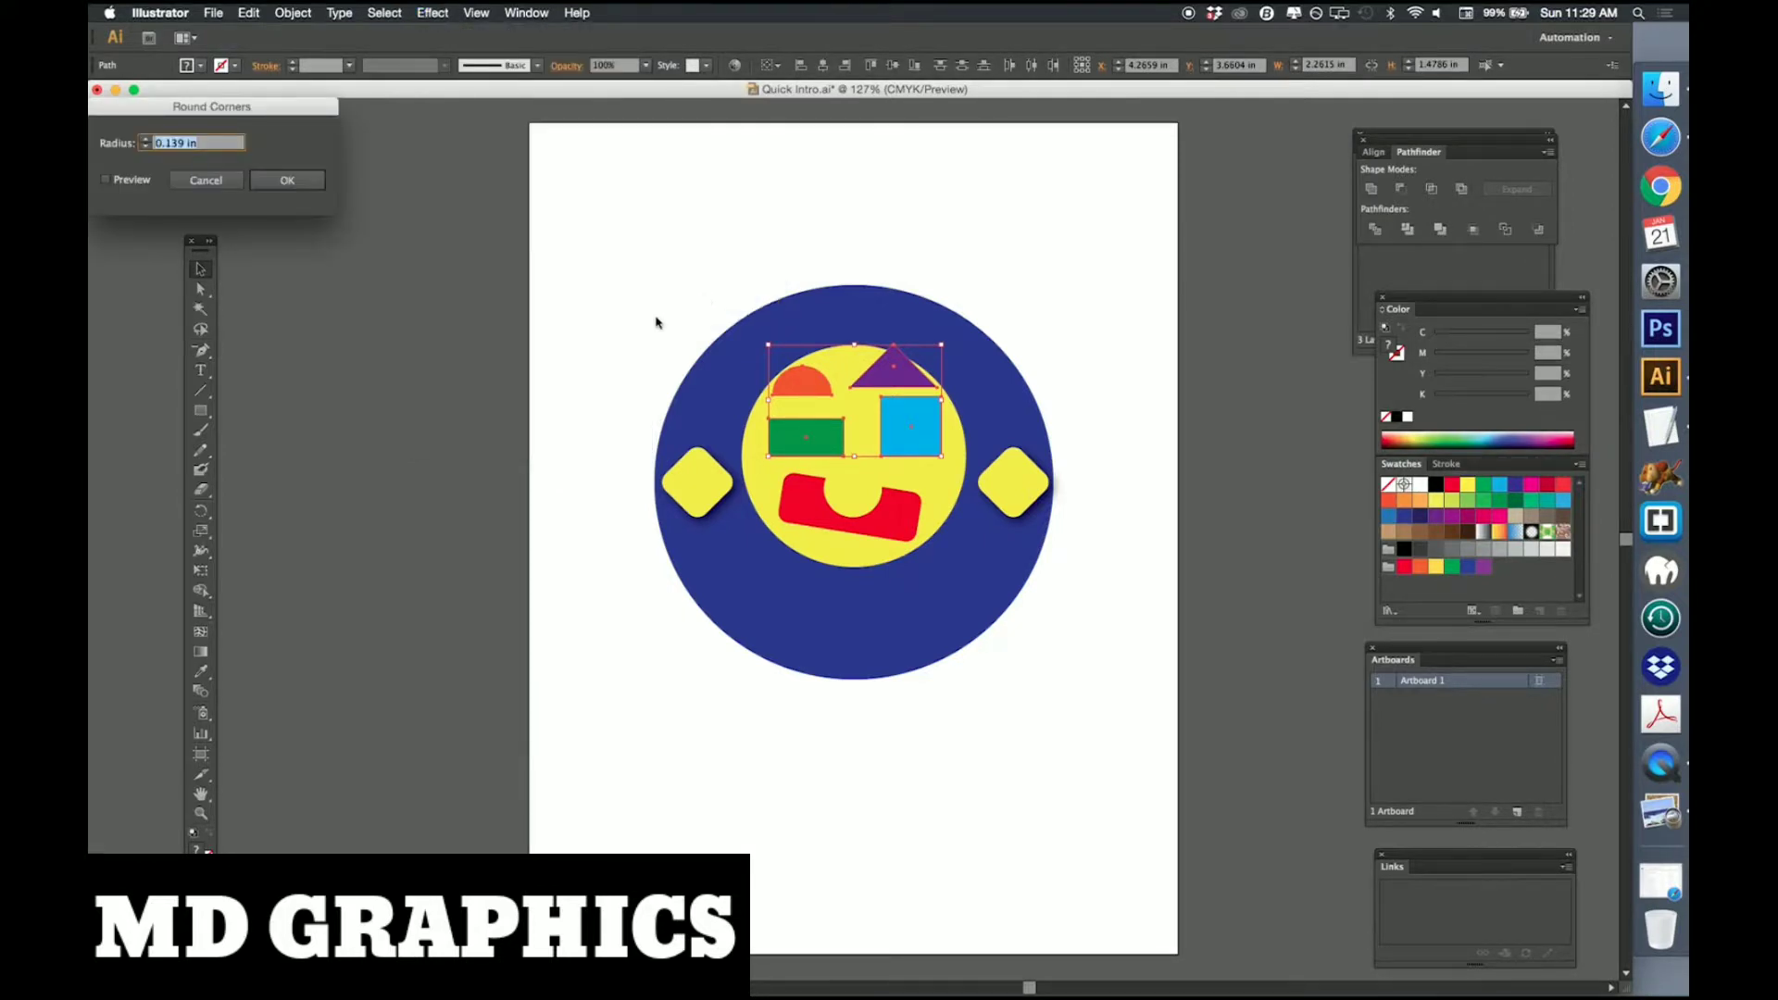
{"action": "left_click", "coordinate": [106, 181]}
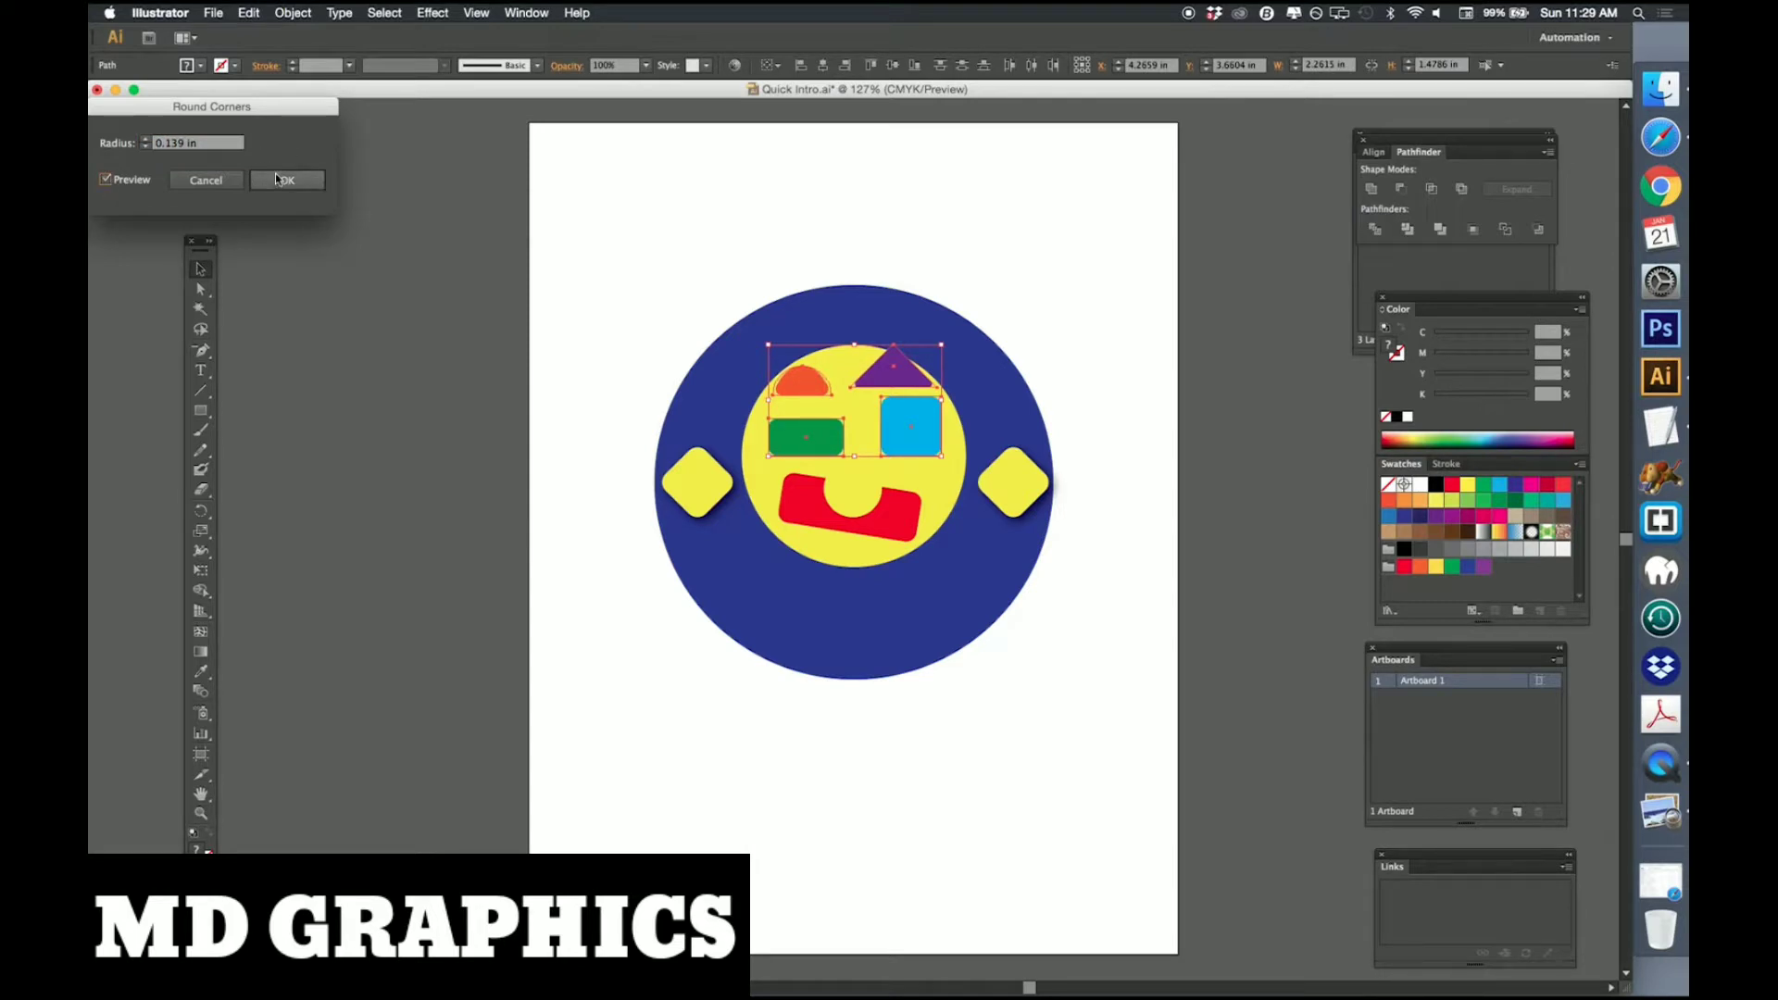
{"action": "left_click", "coordinate": [276, 179]}
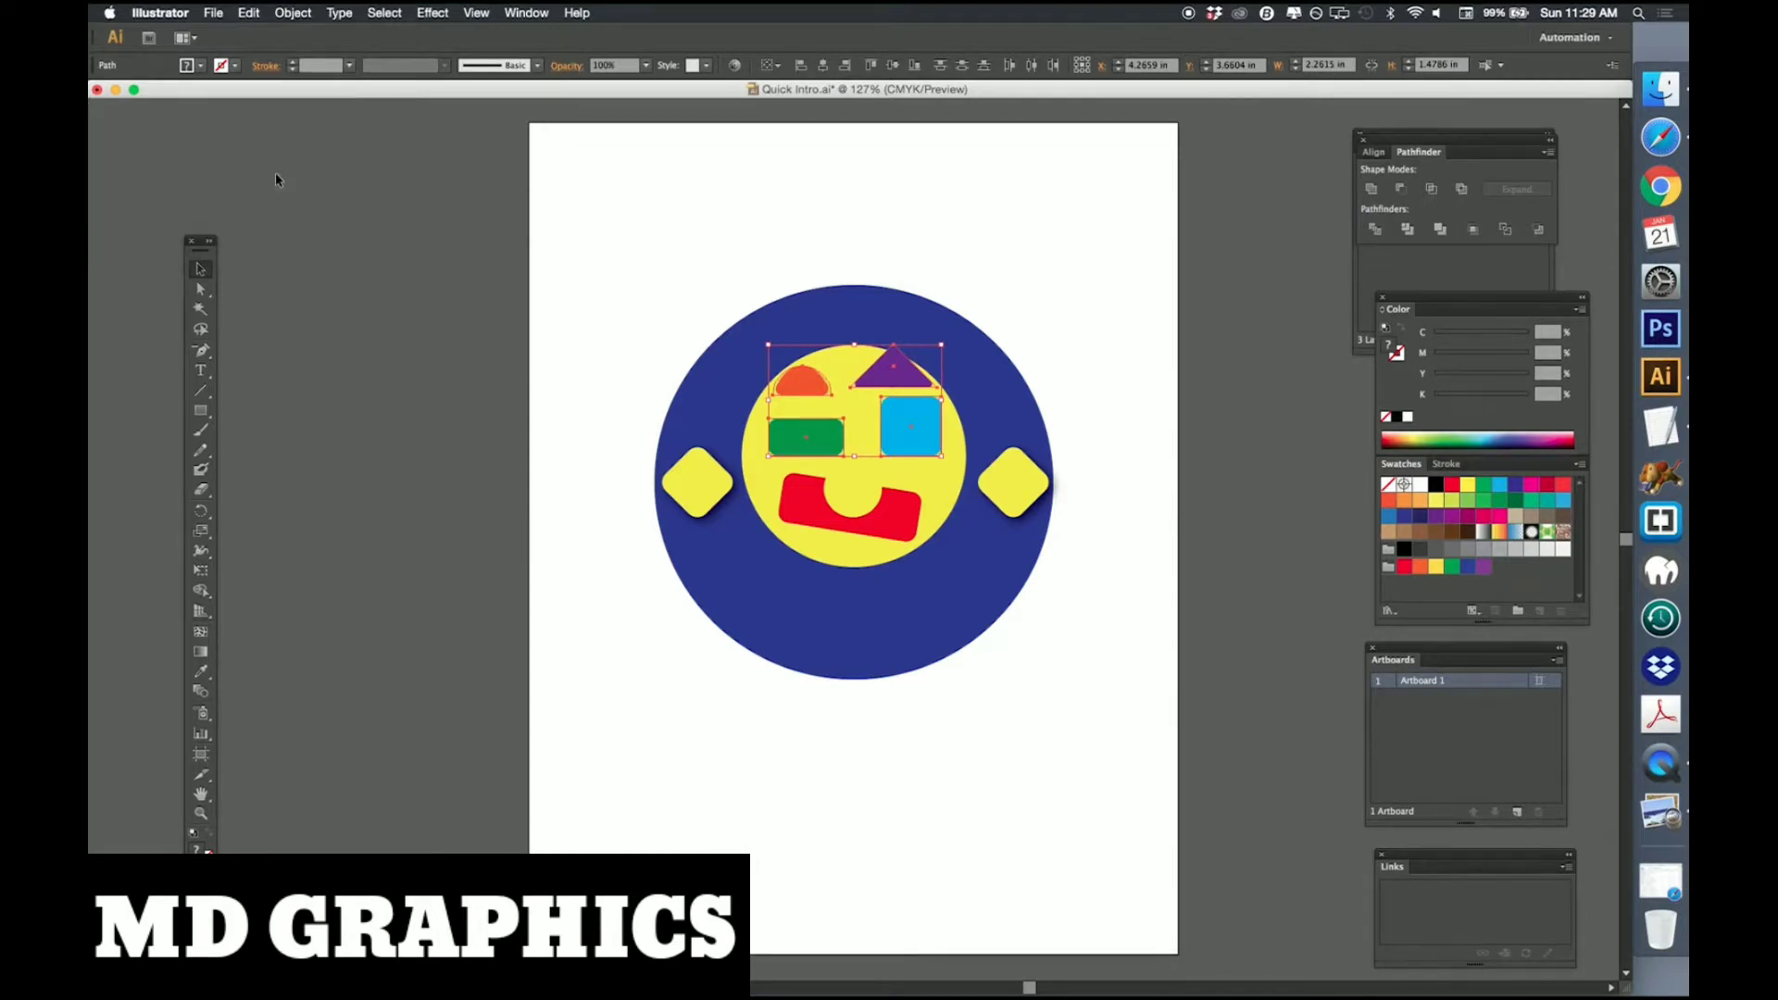
Move the red mouth slightly down and nudge the eyes and eyebrows into a more balanced arrangement within the yellow circle.
{"action": "left_click", "coordinate": [514, 408]}
{"action": "left_click_drag", "start_coordinate": [837, 525], "coordinate": [840, 534]}
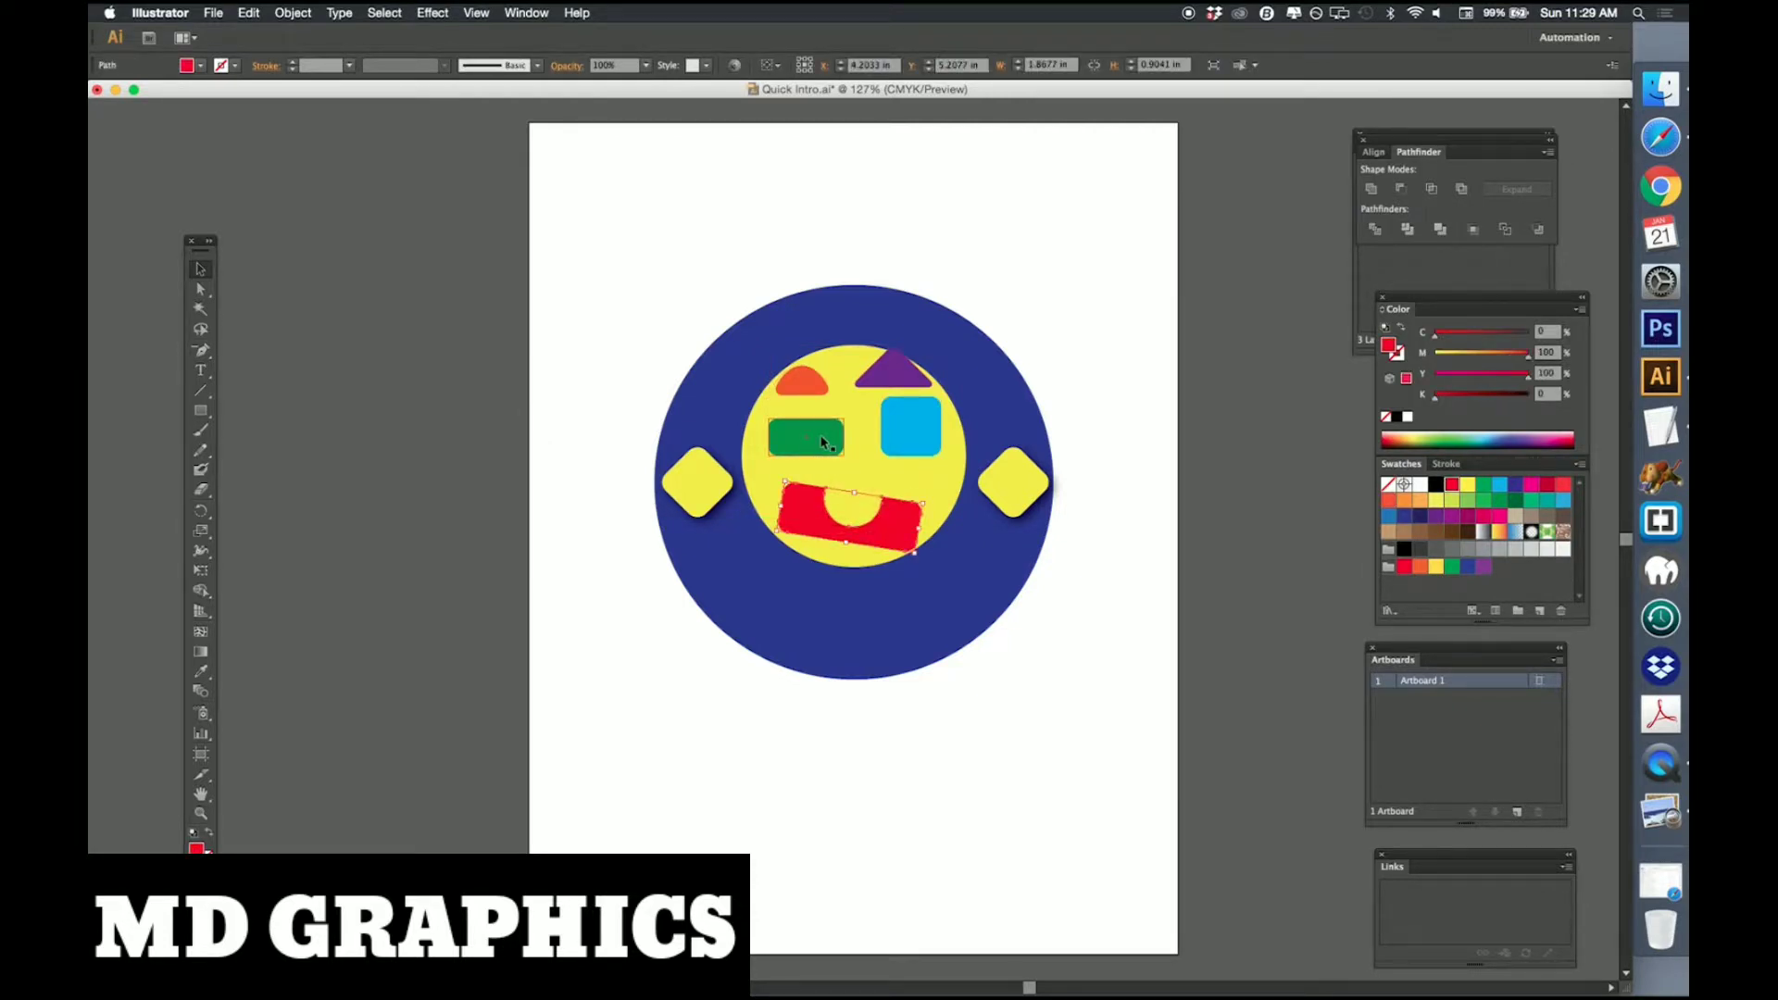
{"action": "left_click_drag", "start_coordinate": [825, 442], "coordinate": [886, 395]}
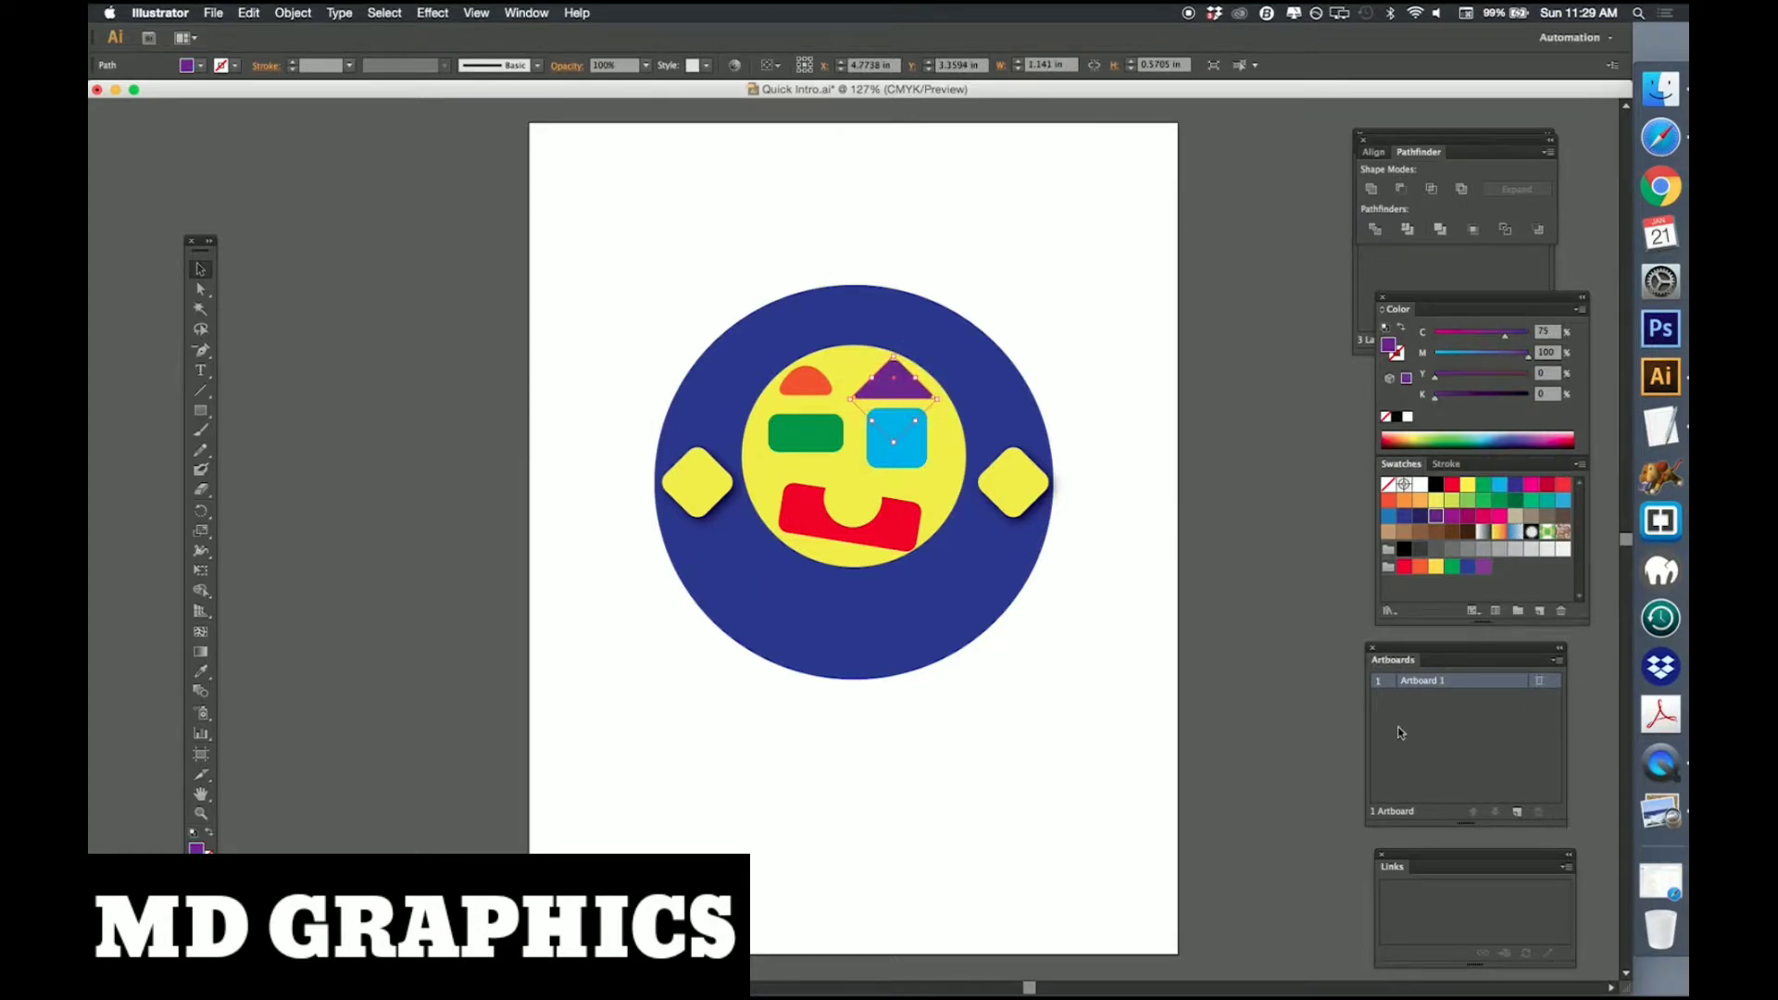
Show the document's layers and lock the Shapes layer.
{"action": "left_click", "coordinate": [519, 11]}
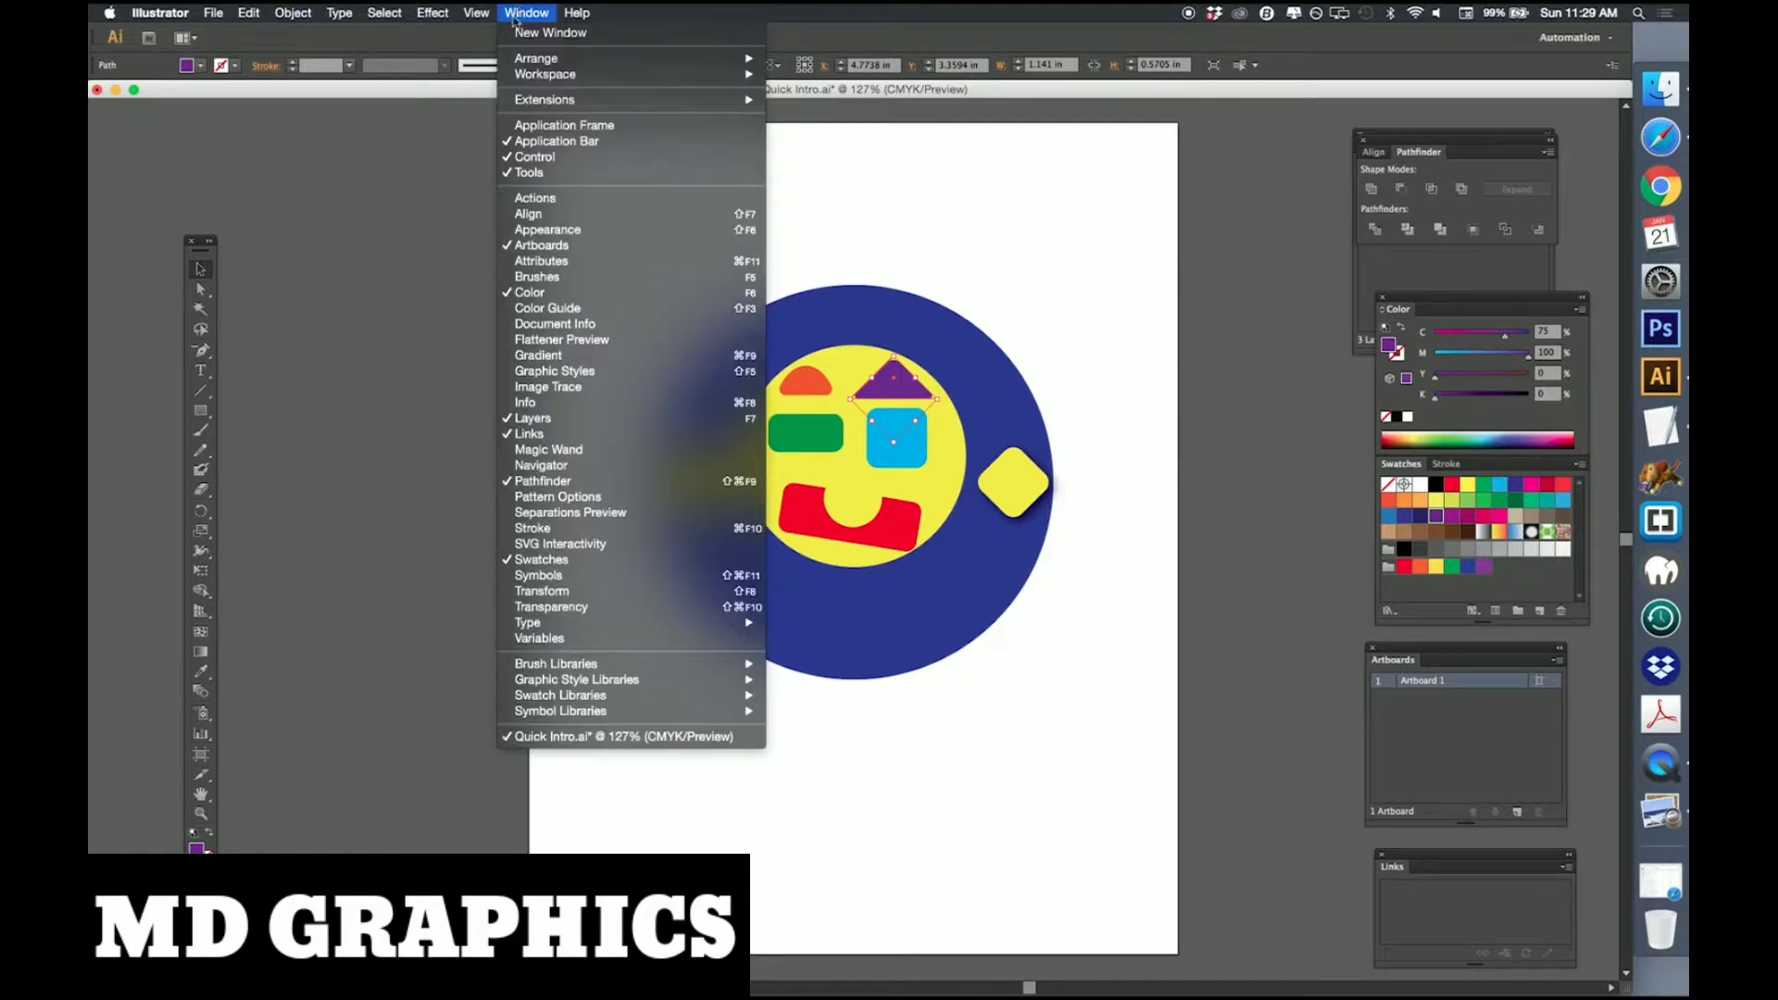
{"action": "left_click", "coordinate": [536, 422]}
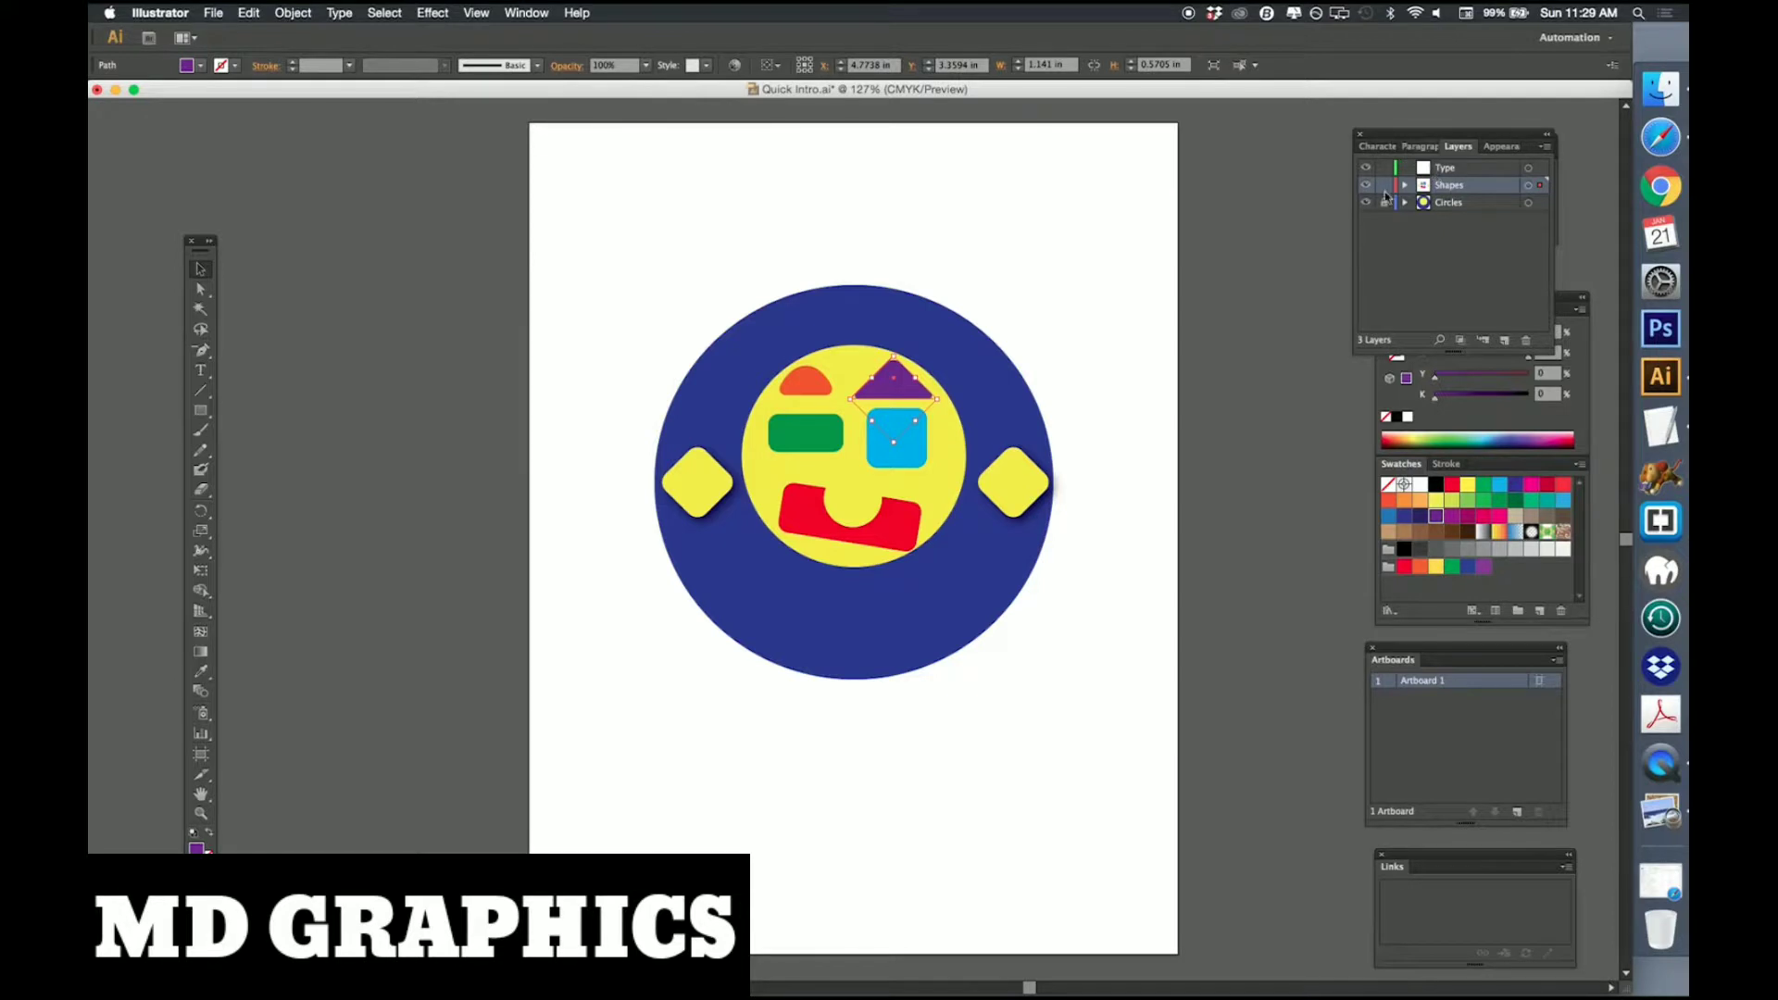
{"action": "left_click", "coordinate": [1385, 186]}
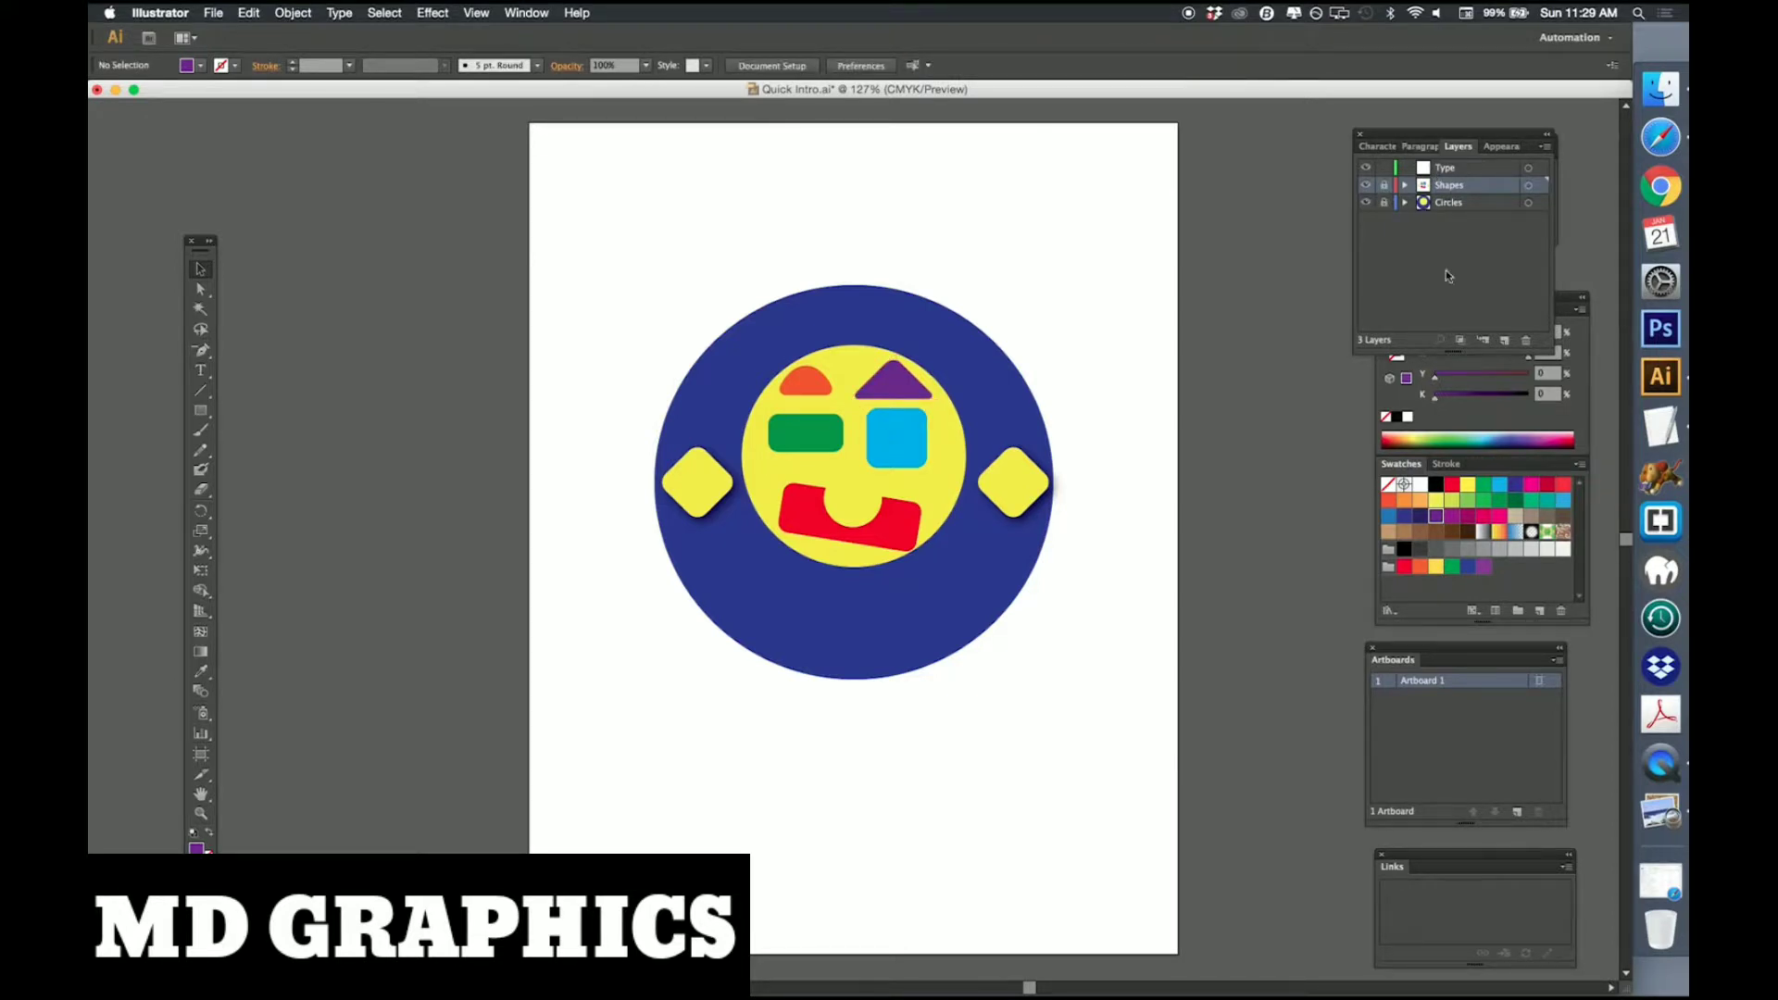
Create a new layer above Shapes and rename it Blush.
{"action": "left_click", "coordinate": [1505, 342]}
{"action": "double_click", "coordinate": [1447, 186]}
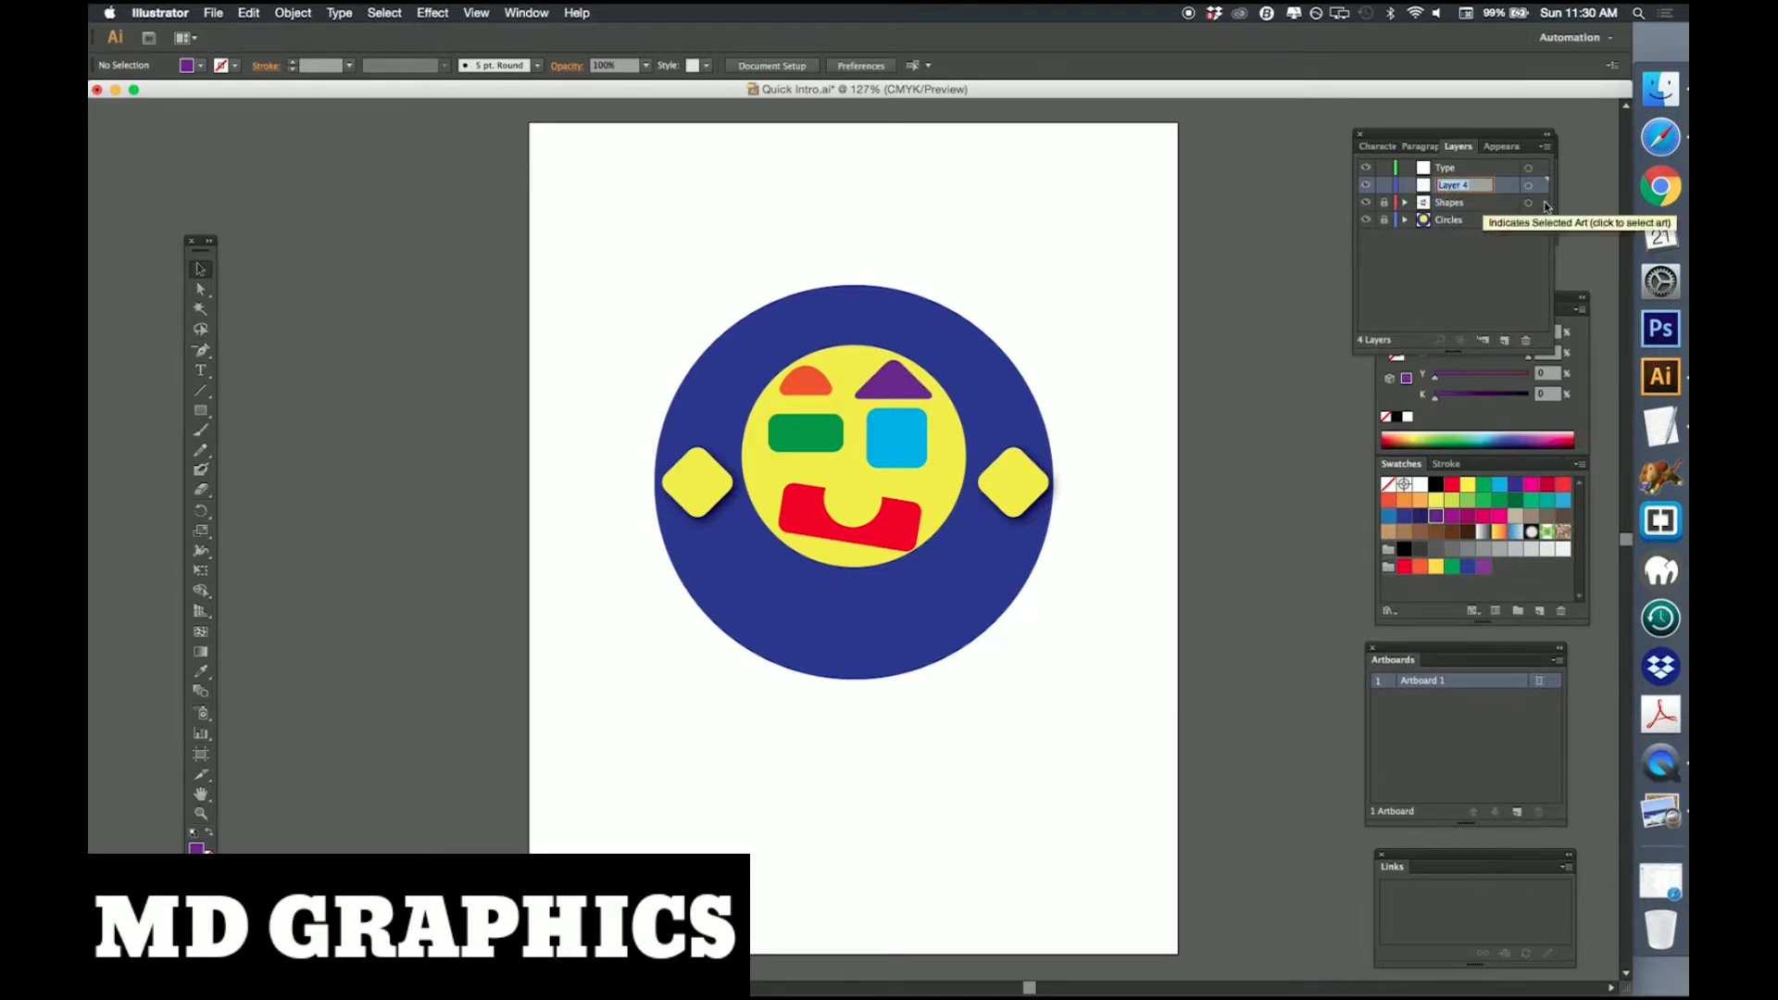
{"action": "key", "text": "BackSpace"}
{"action": "key", "text": "Return"}
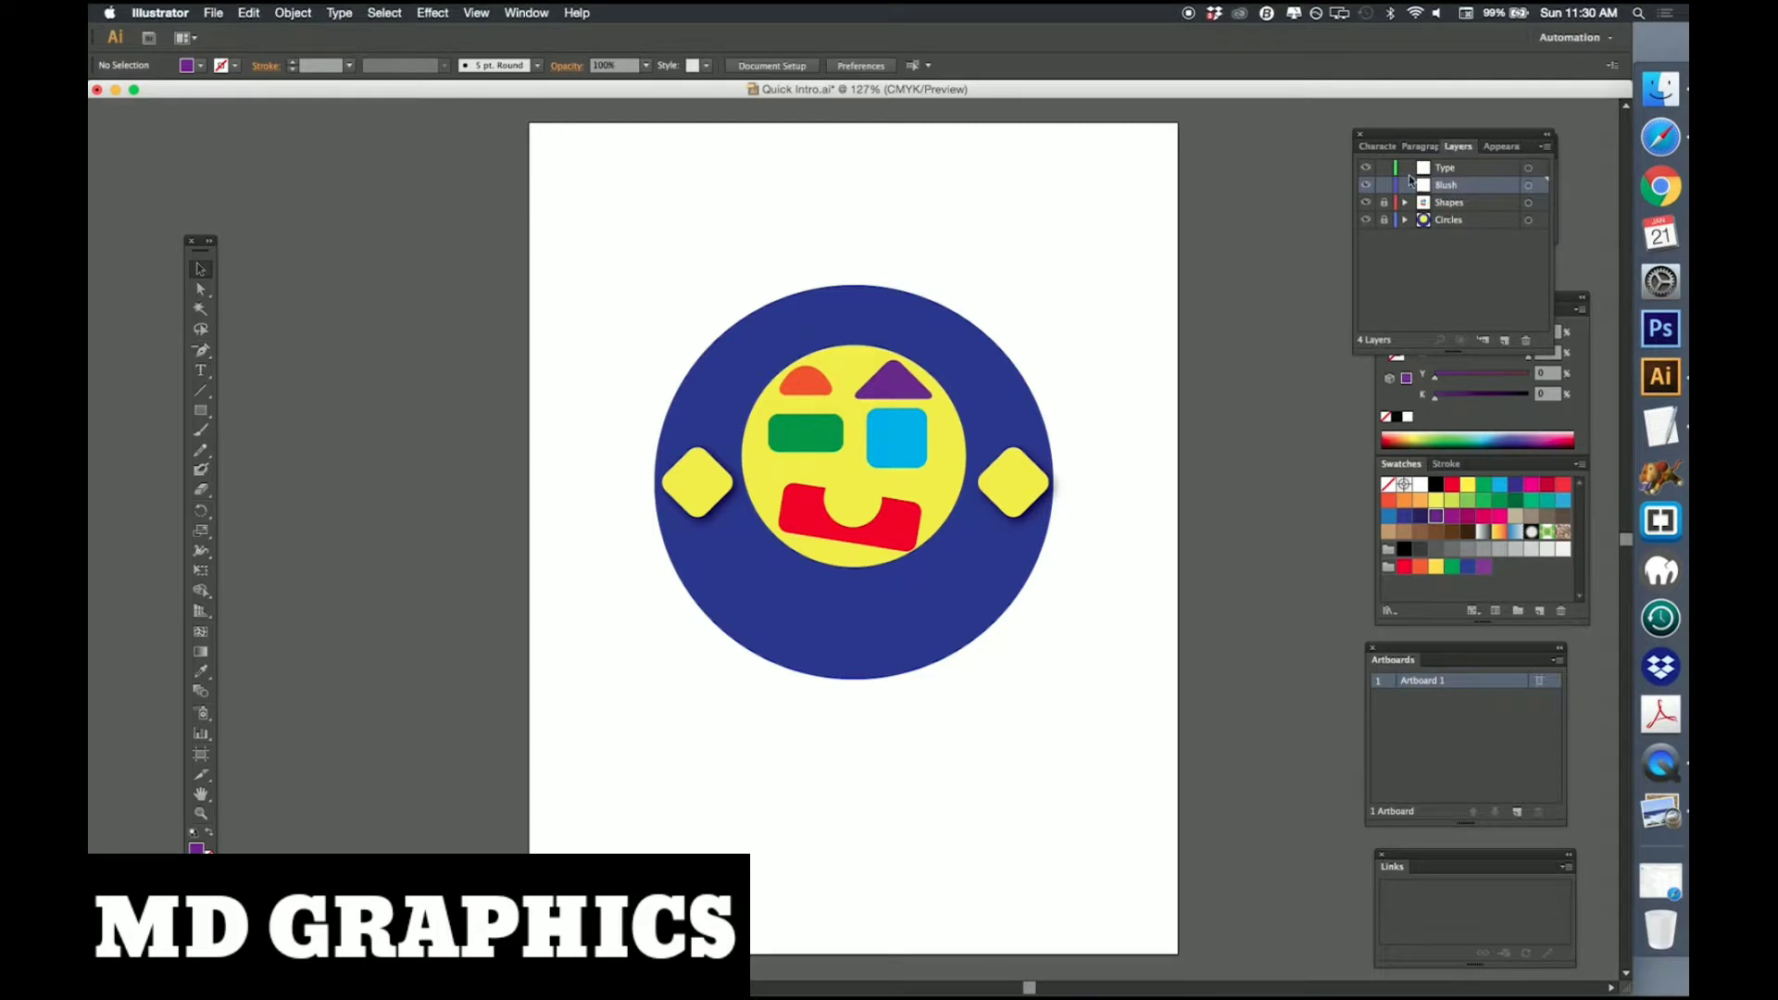
Move the Blush layer beneath Shapes and draw a red circle about 0.59 in wide on the cheek under the green eye.
{"action": "left_click_drag", "start_coordinate": [1452, 186], "coordinate": [1450, 206]}
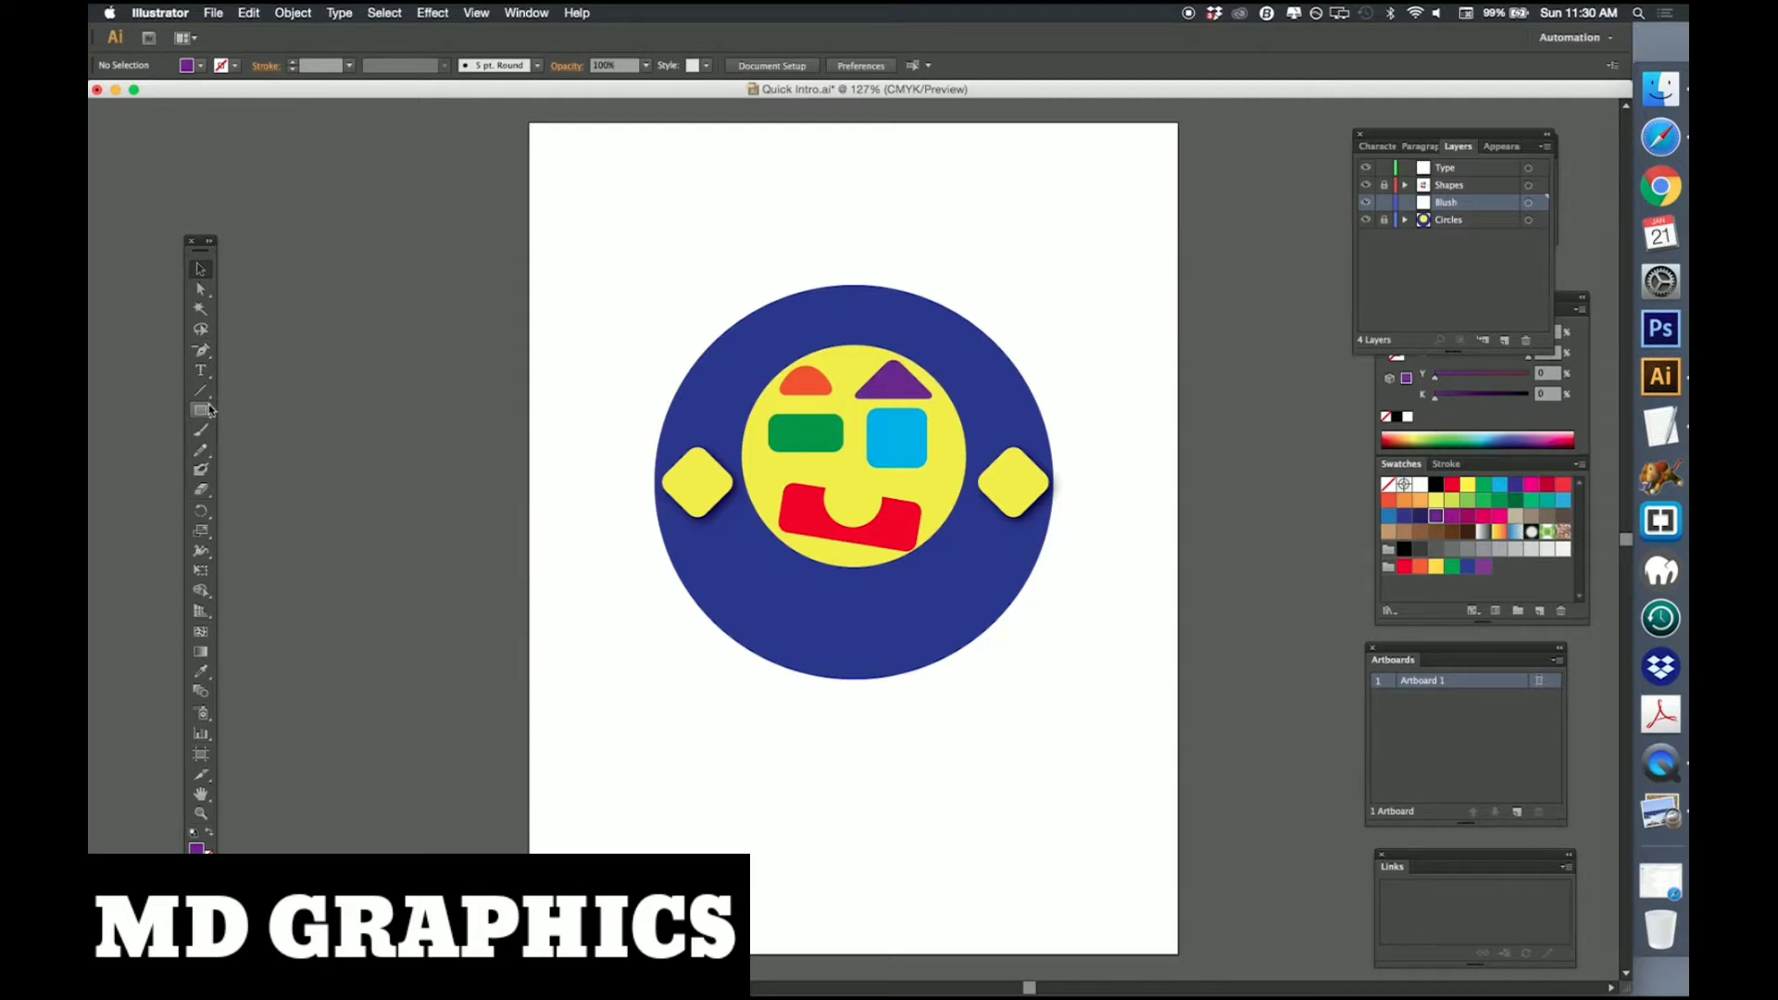
{"action": "left_click_drag", "start_coordinate": [210, 408], "coordinate": [261, 451]}
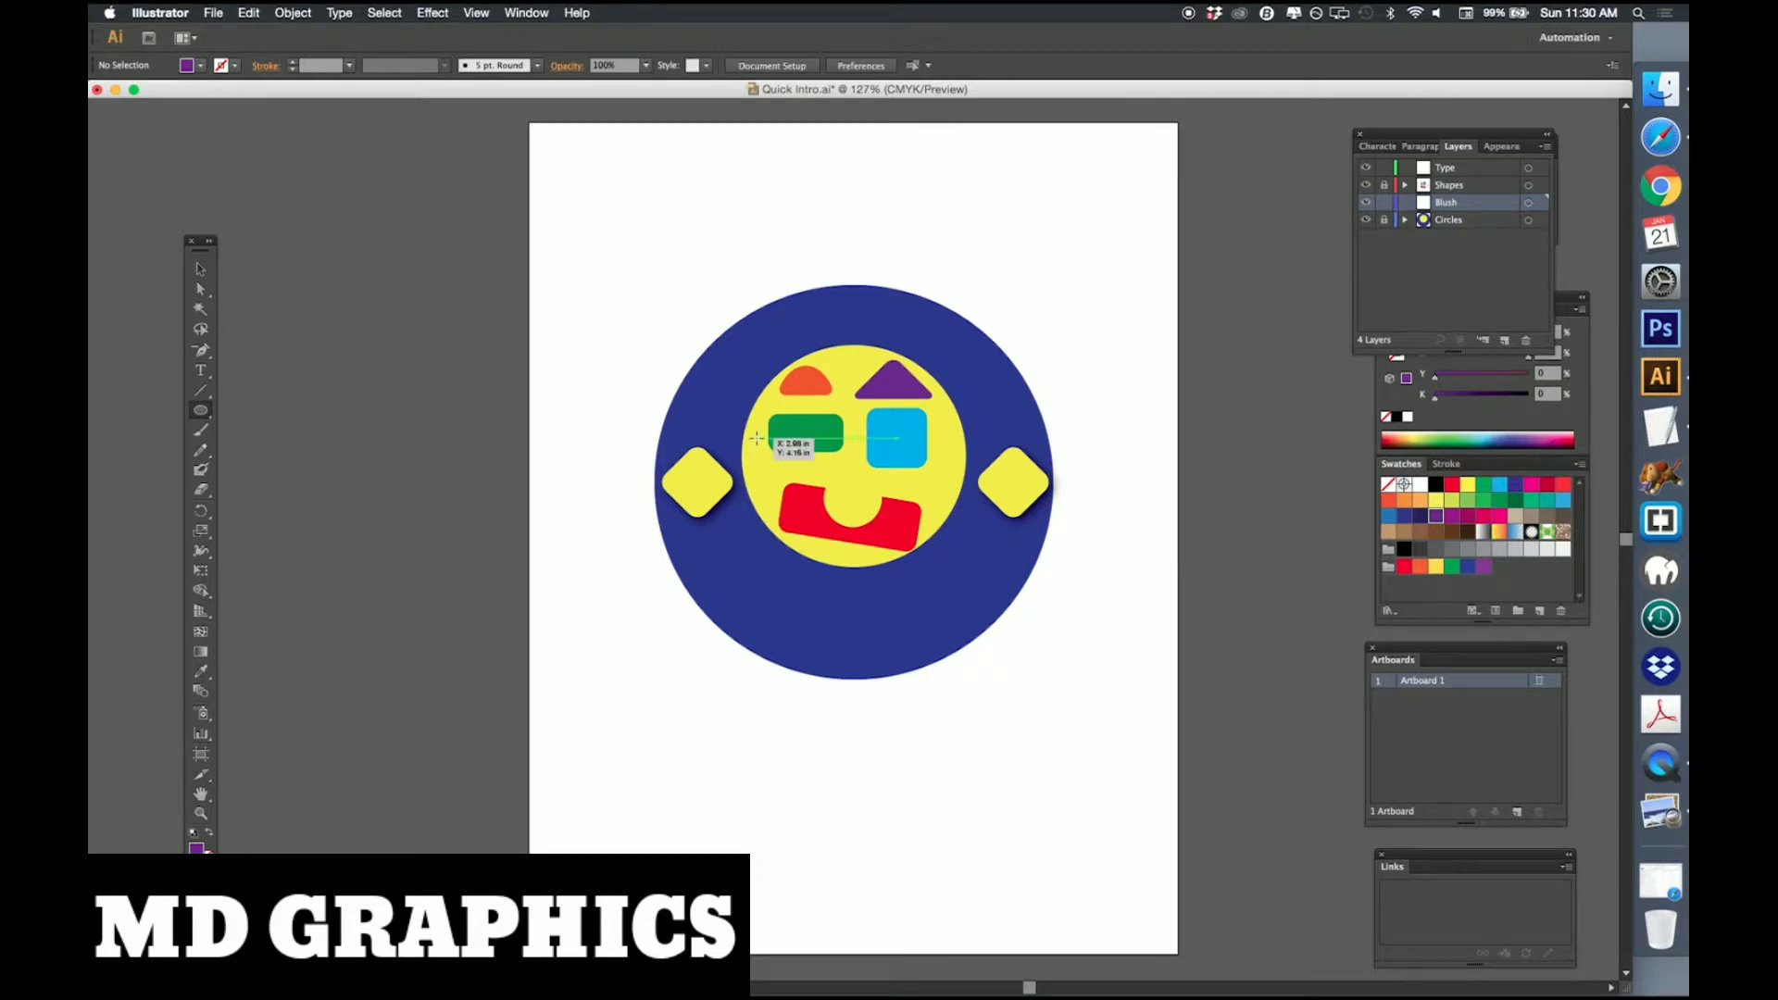
{"action": "left_click_drag", "start_coordinate": [758, 441], "coordinate": [802, 483]}
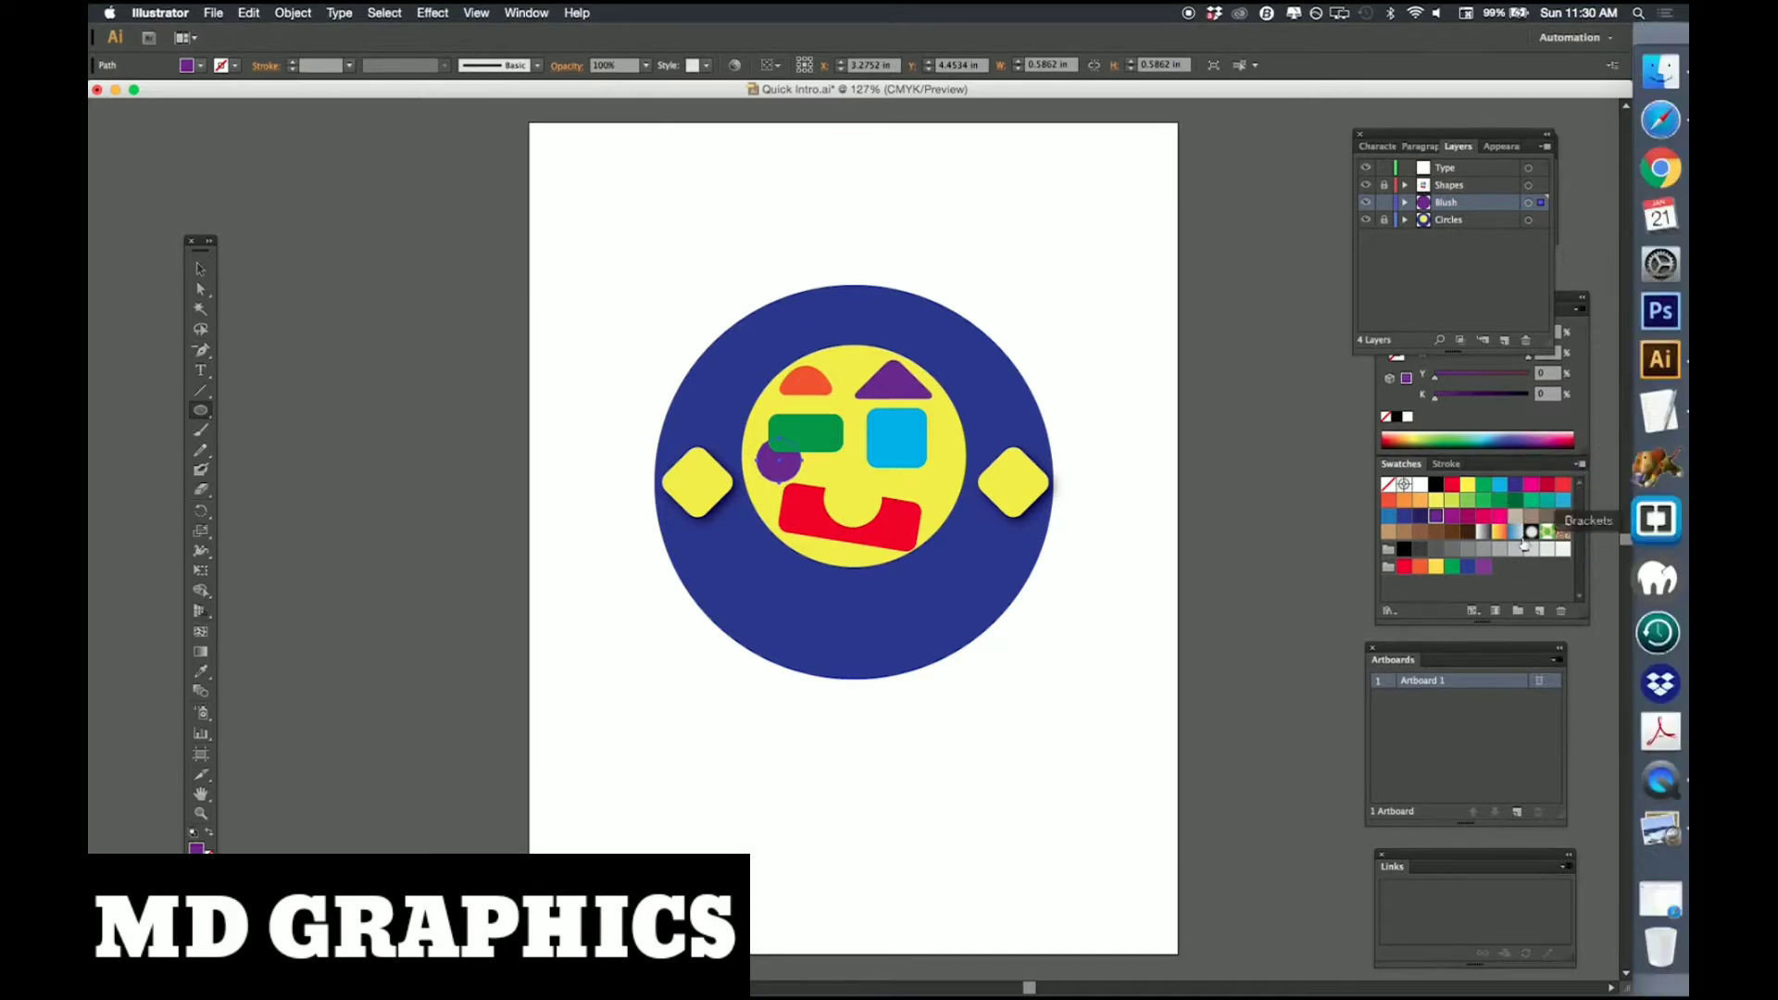
{"action": "left_click", "coordinate": [1452, 485]}
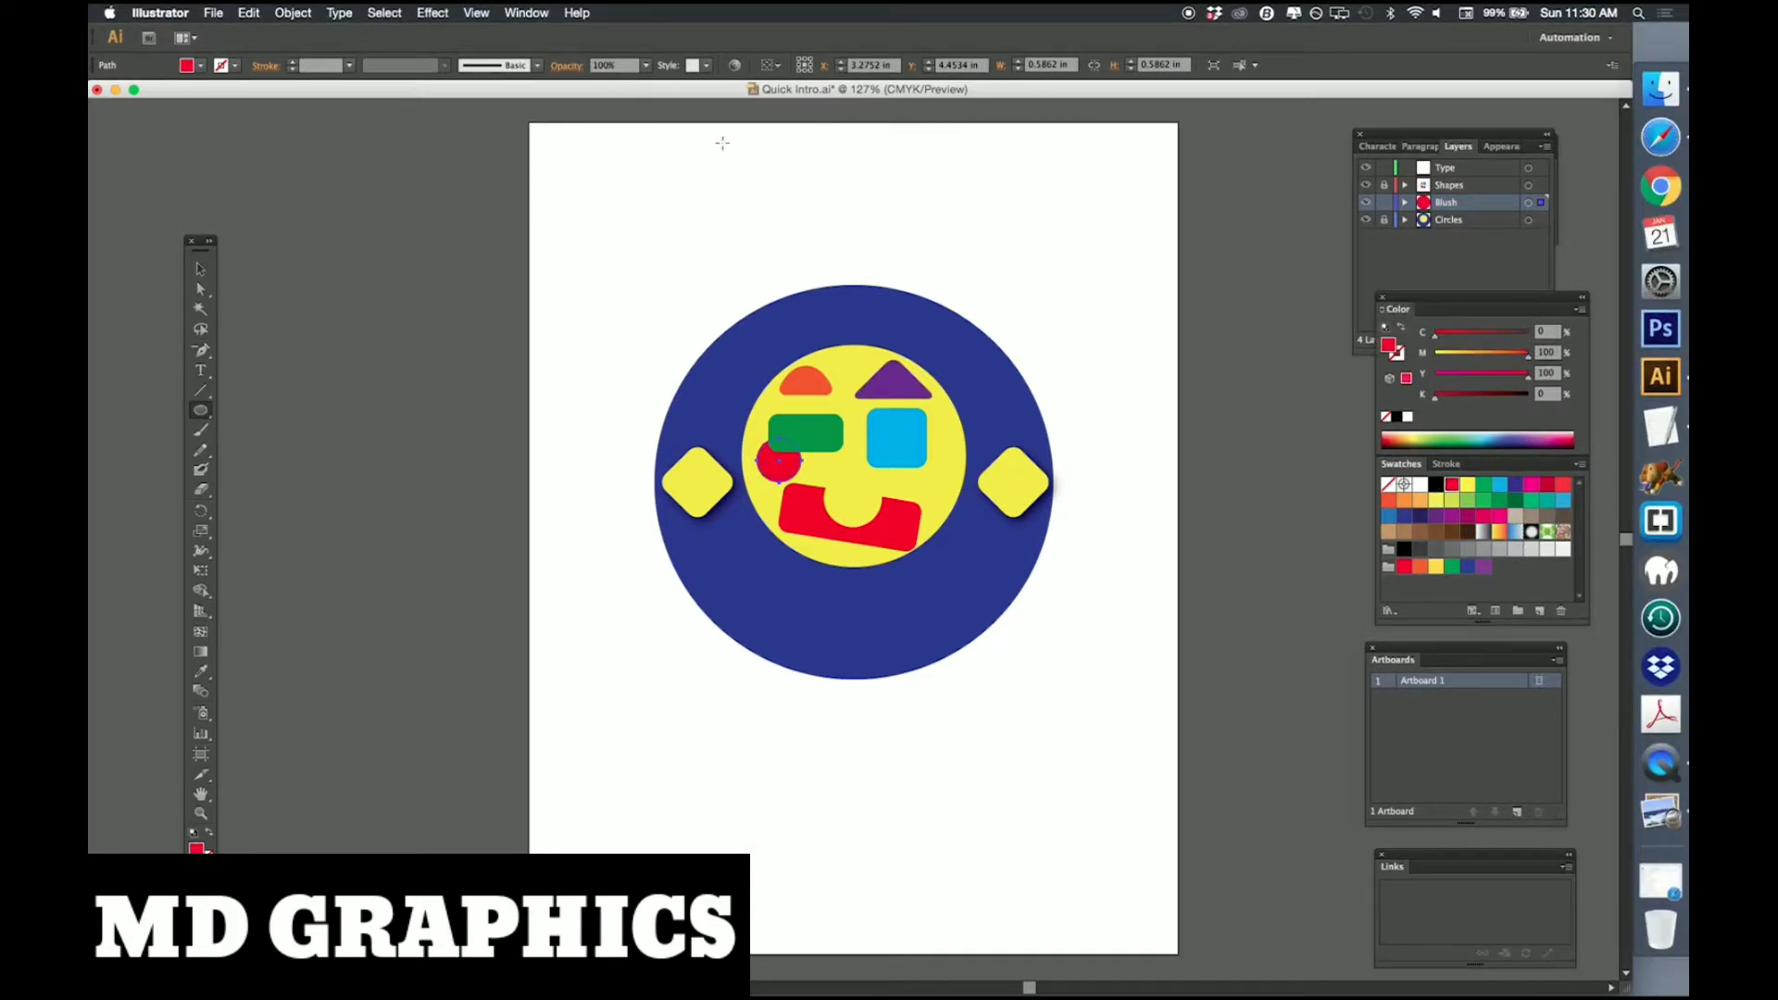
Apply a Feather effect with a 0.1 in radius to the red cheek circle.
{"action": "left_click", "coordinate": [433, 12]}
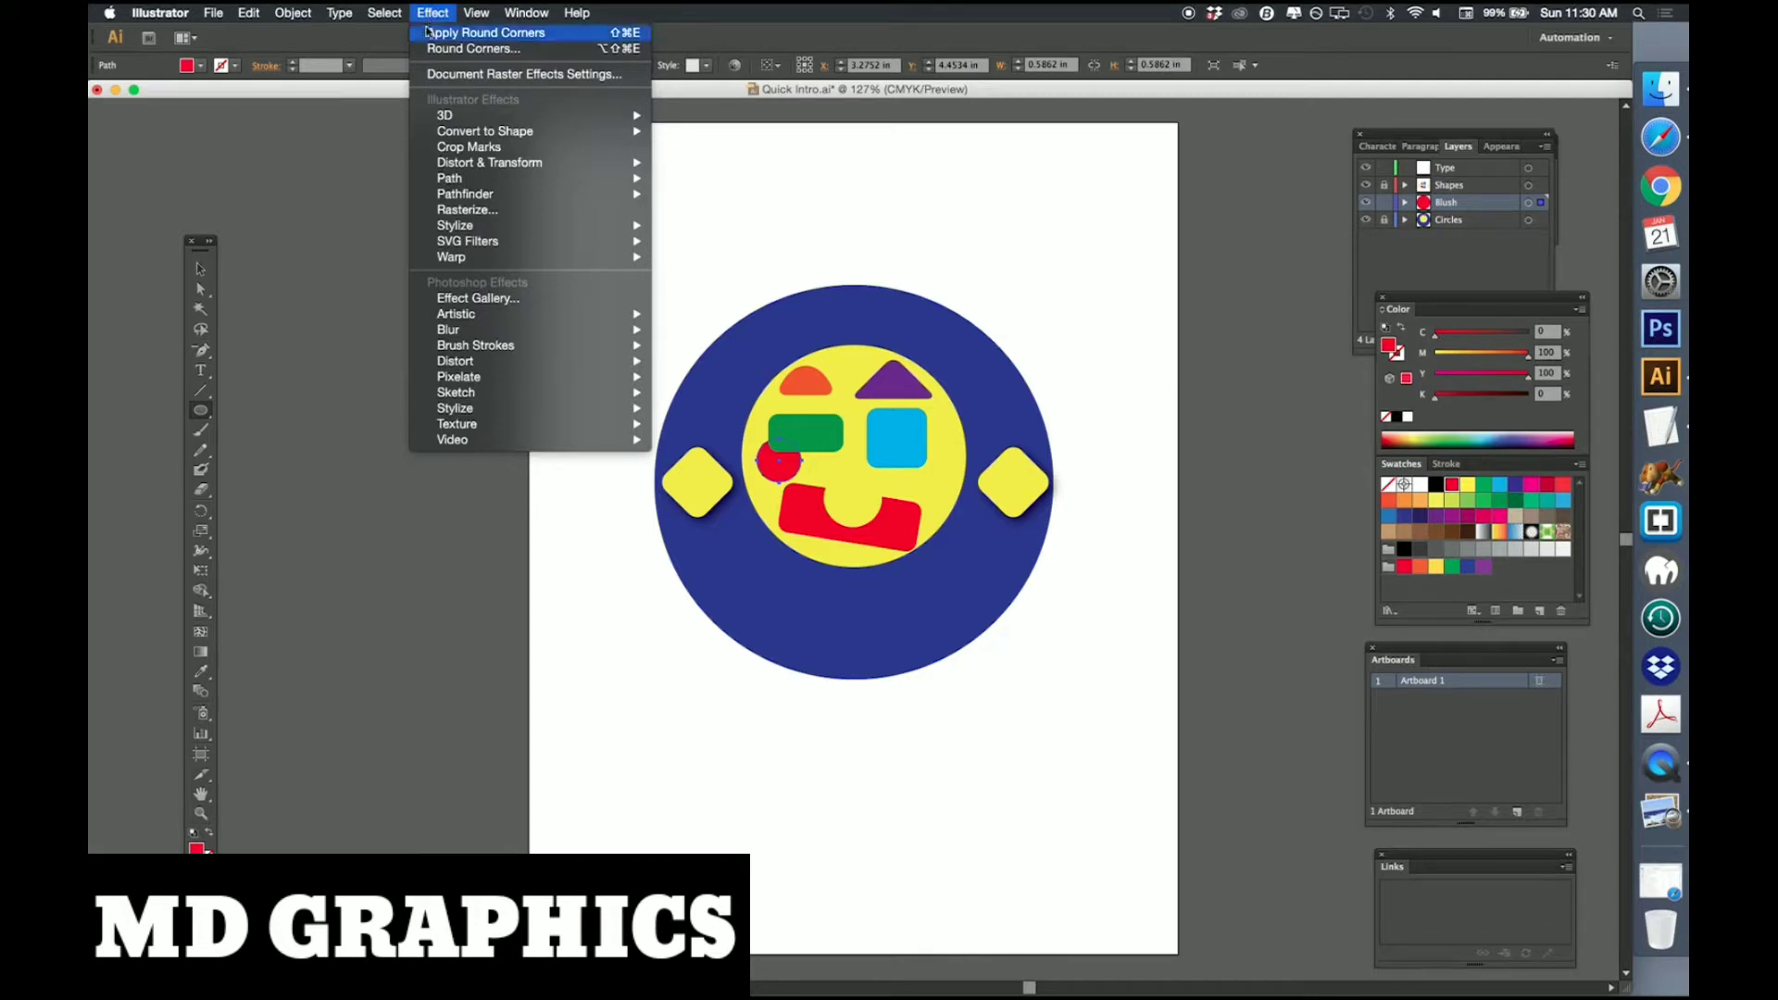
{"action": "mouse_move", "coordinate": [446, 225]}
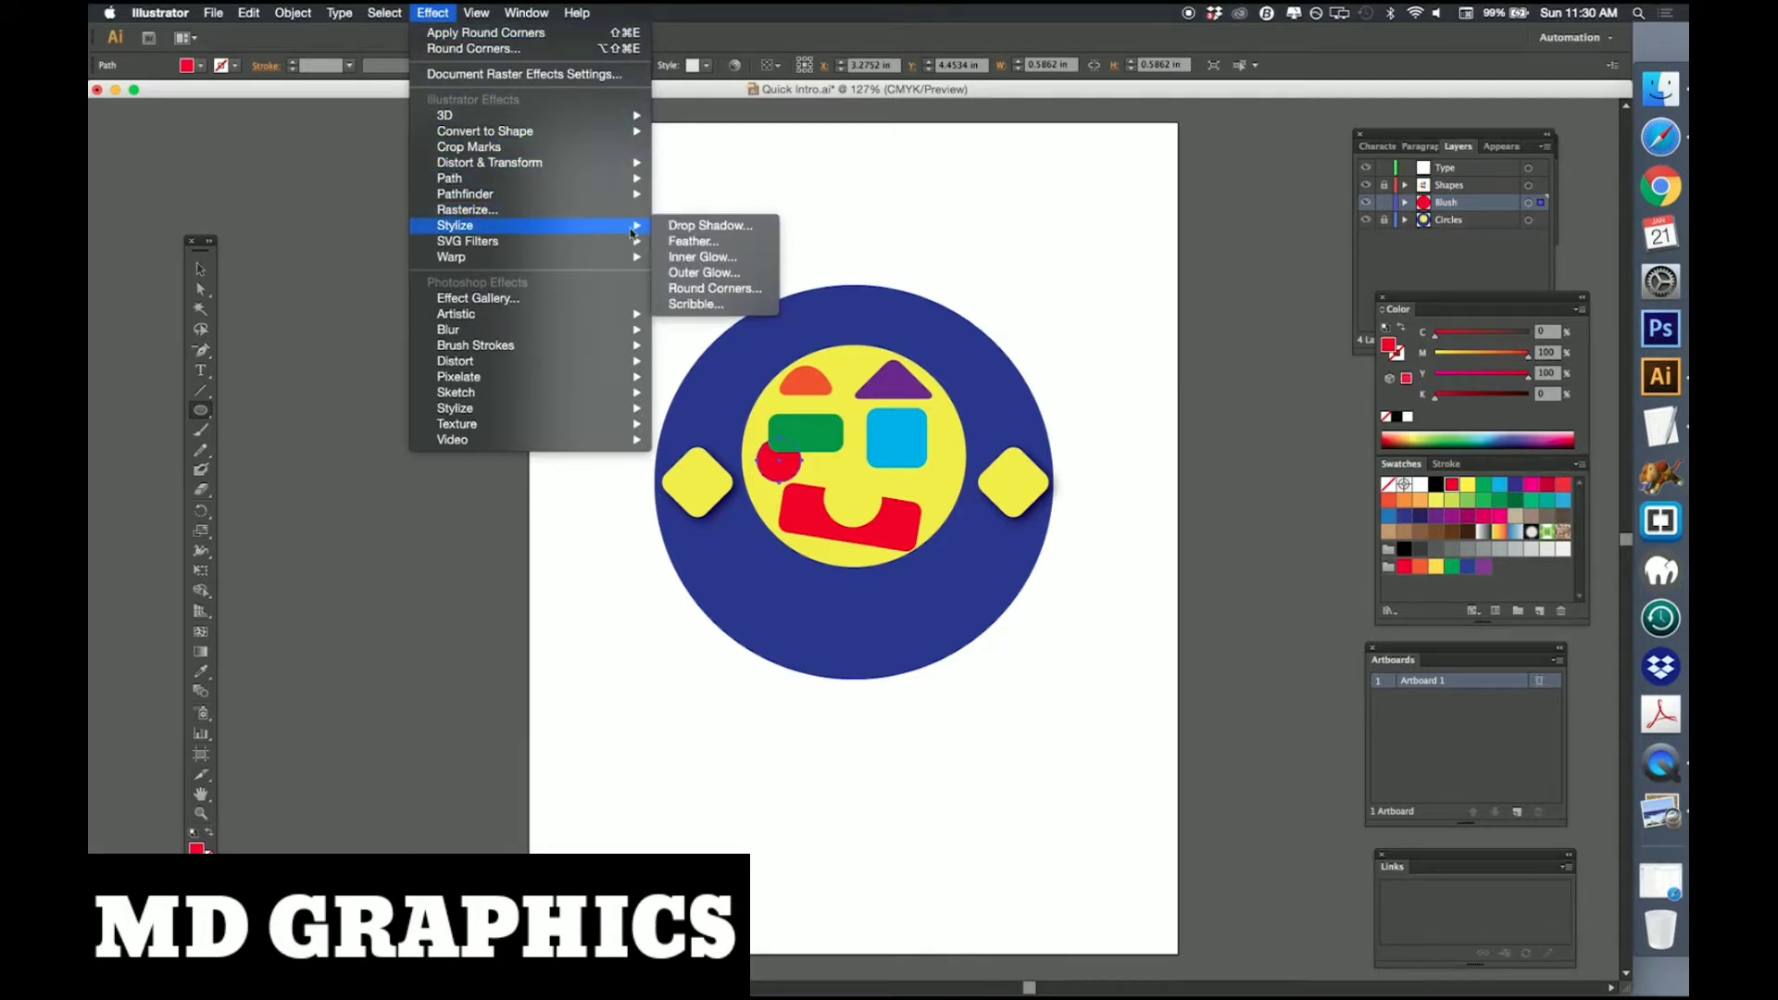
{"action": "left_click", "coordinate": [712, 242]}
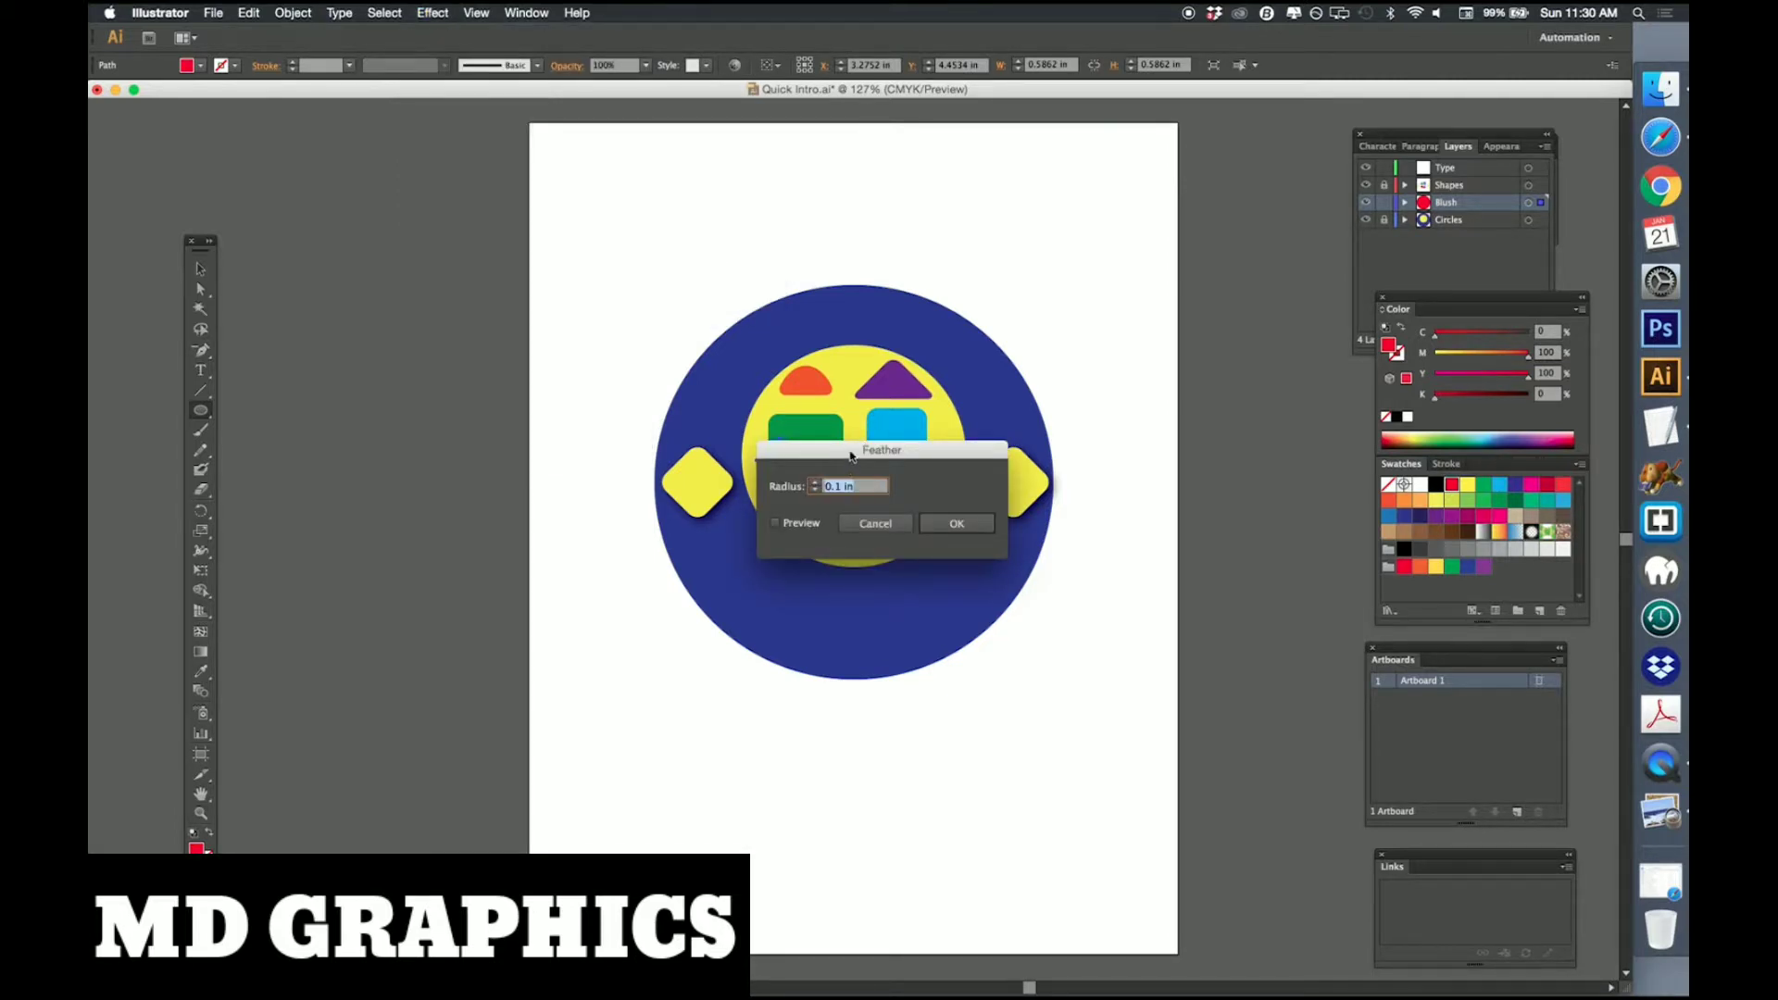
{"action": "left_click_drag", "start_coordinate": [850, 456], "coordinate": [818, 168]}
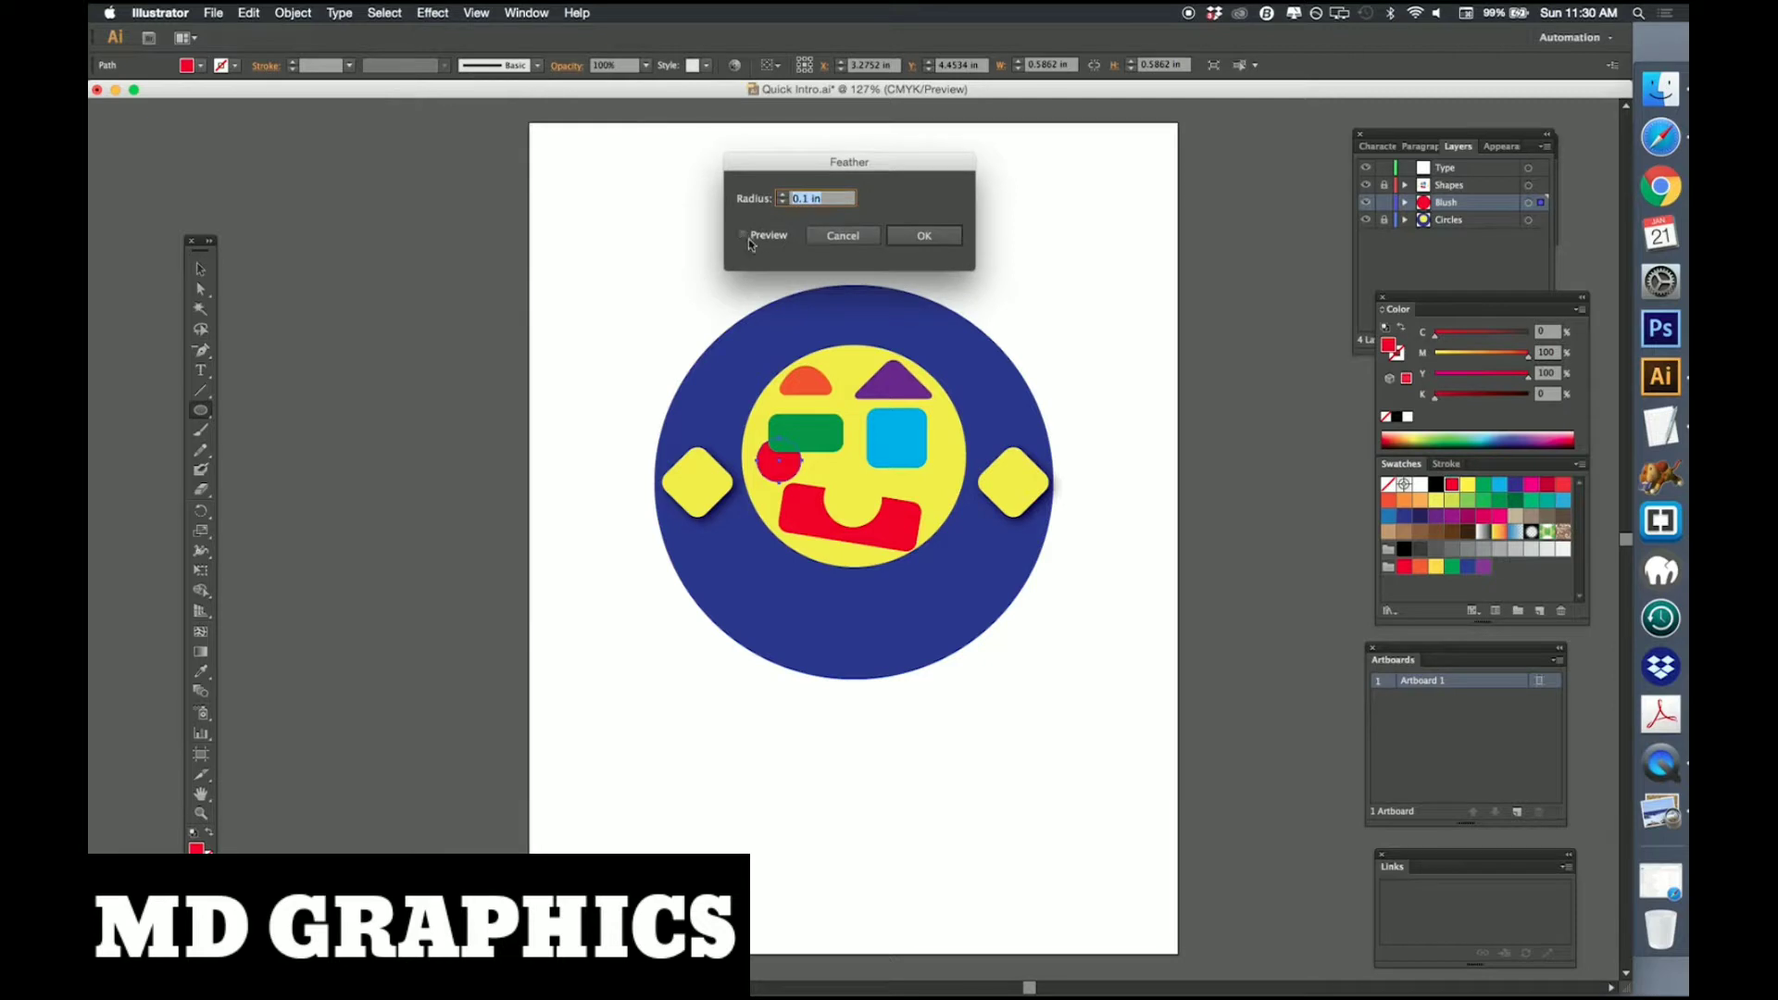
{"action": "left_click", "coordinate": [744, 237]}
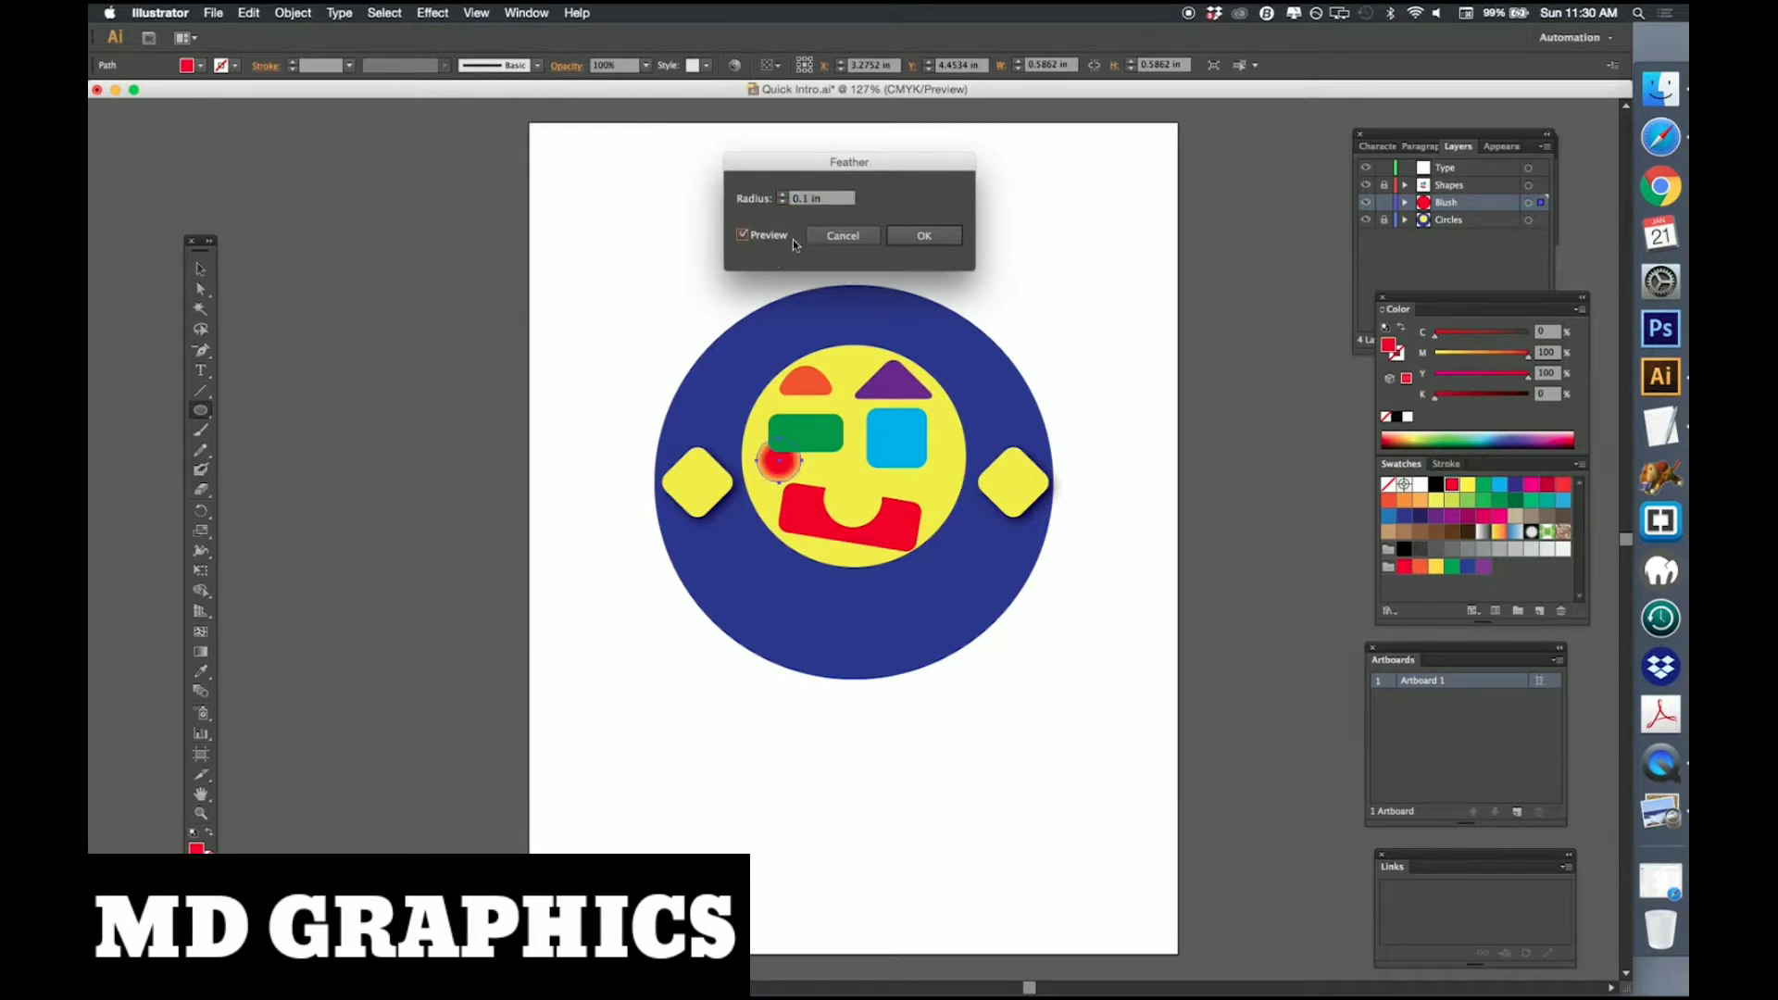
{"action": "left_click", "coordinate": [926, 238]}
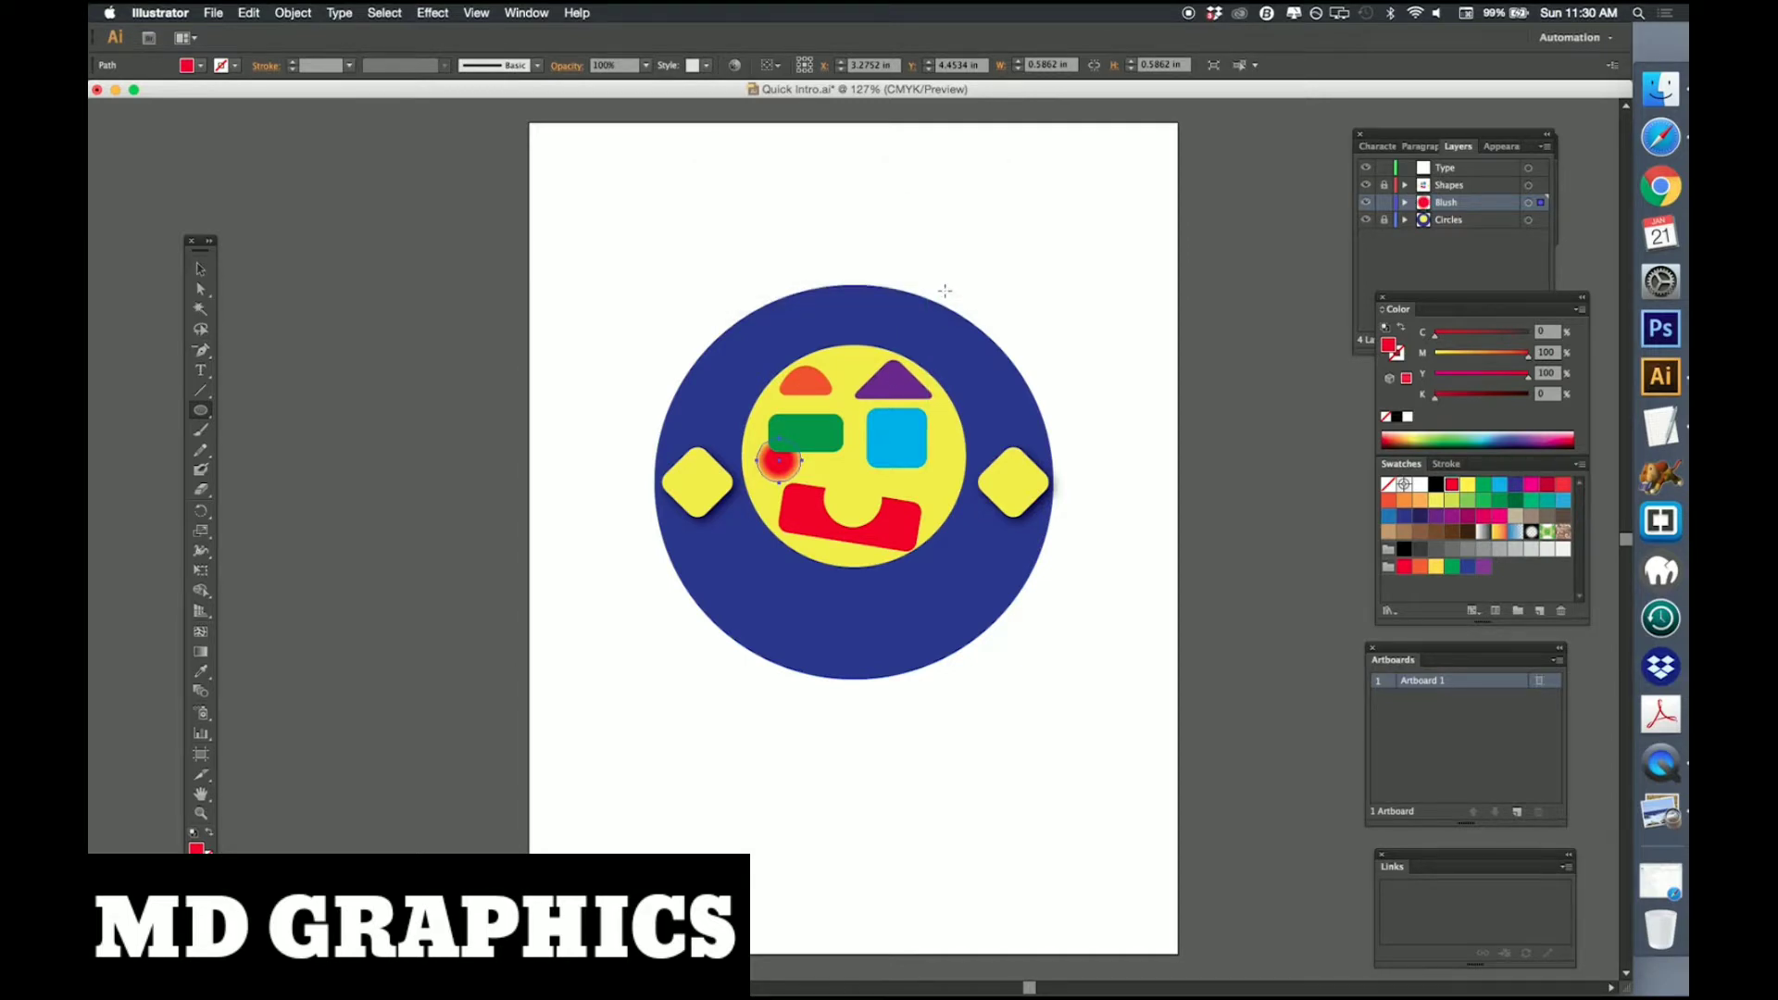
Set the feathered cheek circle's opacity to 50%.
{"action": "left_click", "coordinate": [534, 11]}
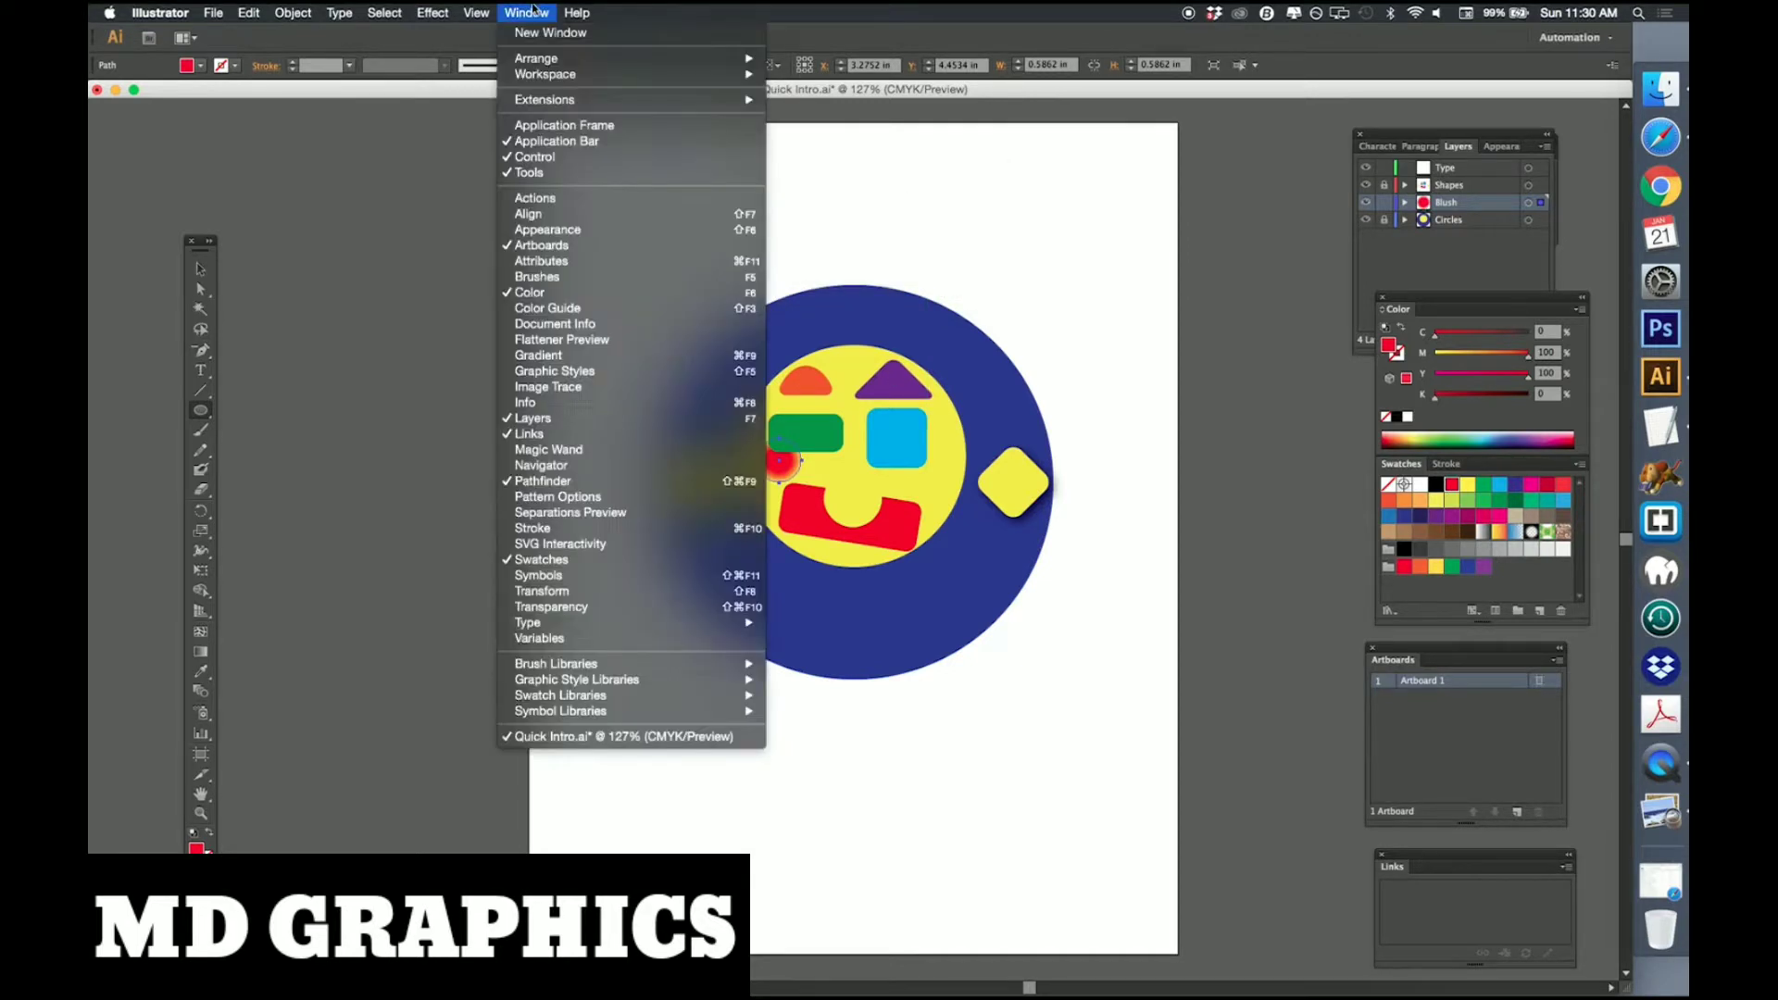
{"action": "left_click", "coordinate": [548, 609]}
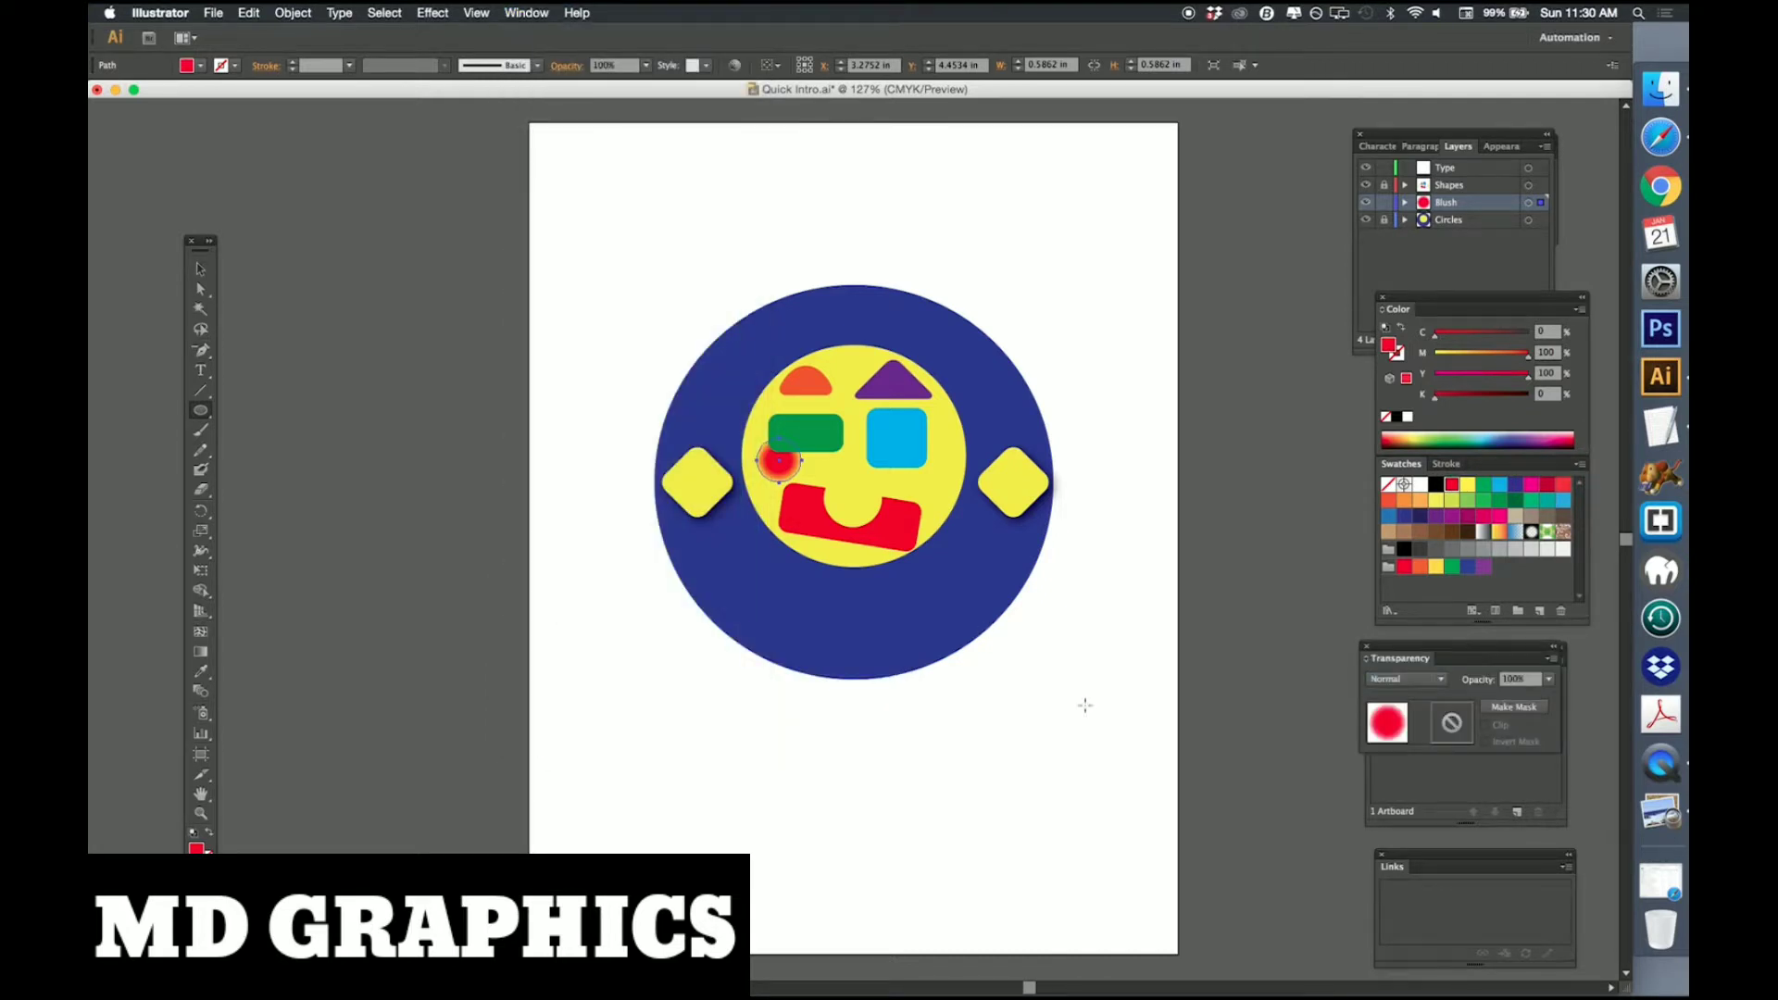
{"action": "left_click", "coordinate": [1550, 681]}
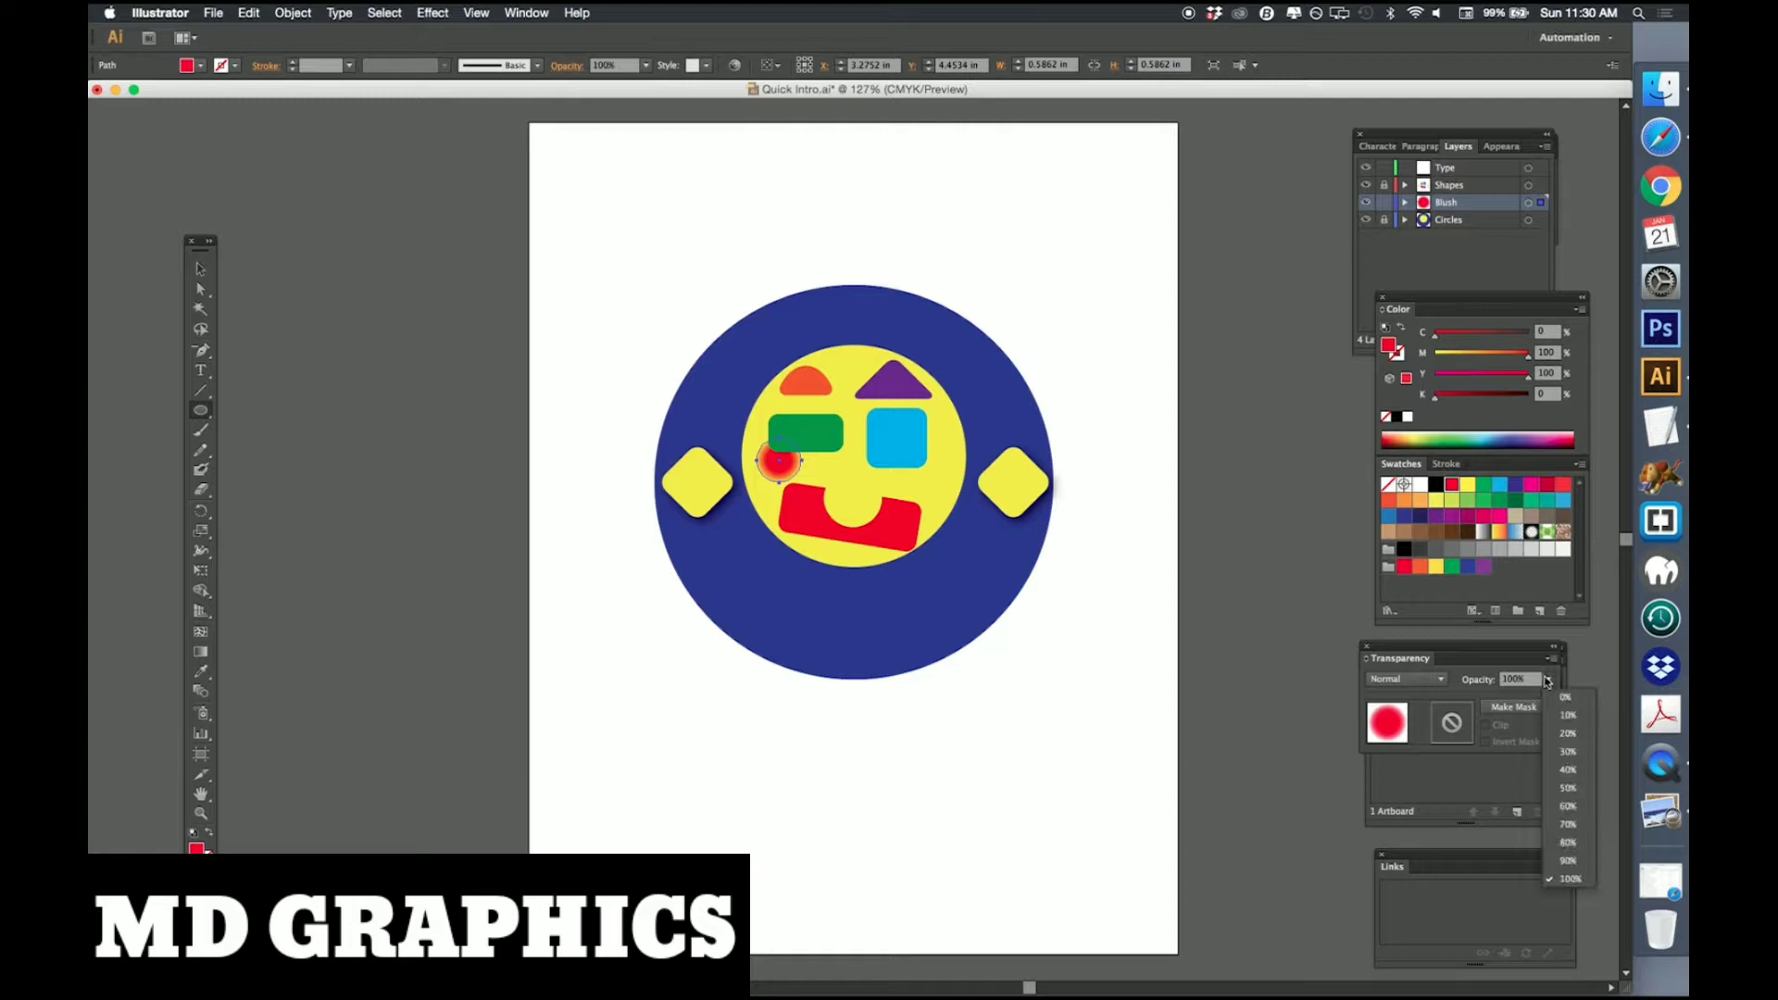
{"action": "left_click", "coordinate": [1567, 790]}
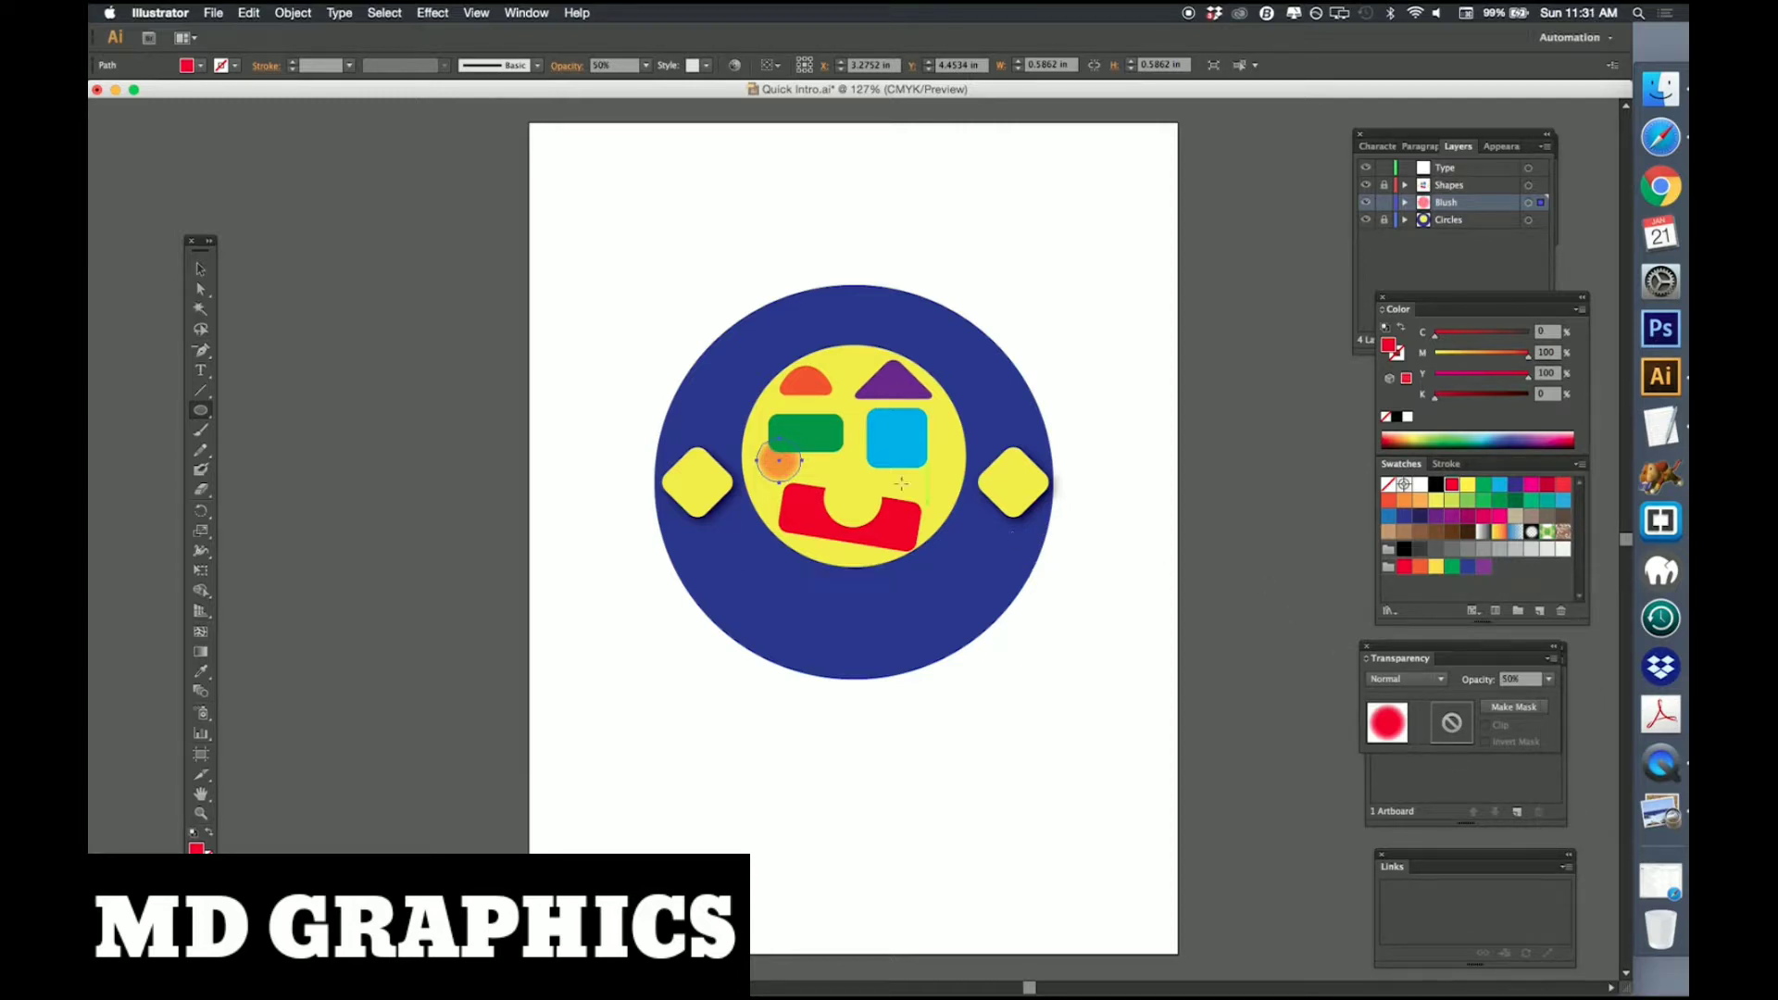
Duplicate the blush circle onto the opposite cheek below the cyan eye and align it level with the original.
{"action": "left_click", "coordinate": [200, 268]}
{"action": "left_click_drag", "start_coordinate": [792, 460], "coordinate": [936, 467]}
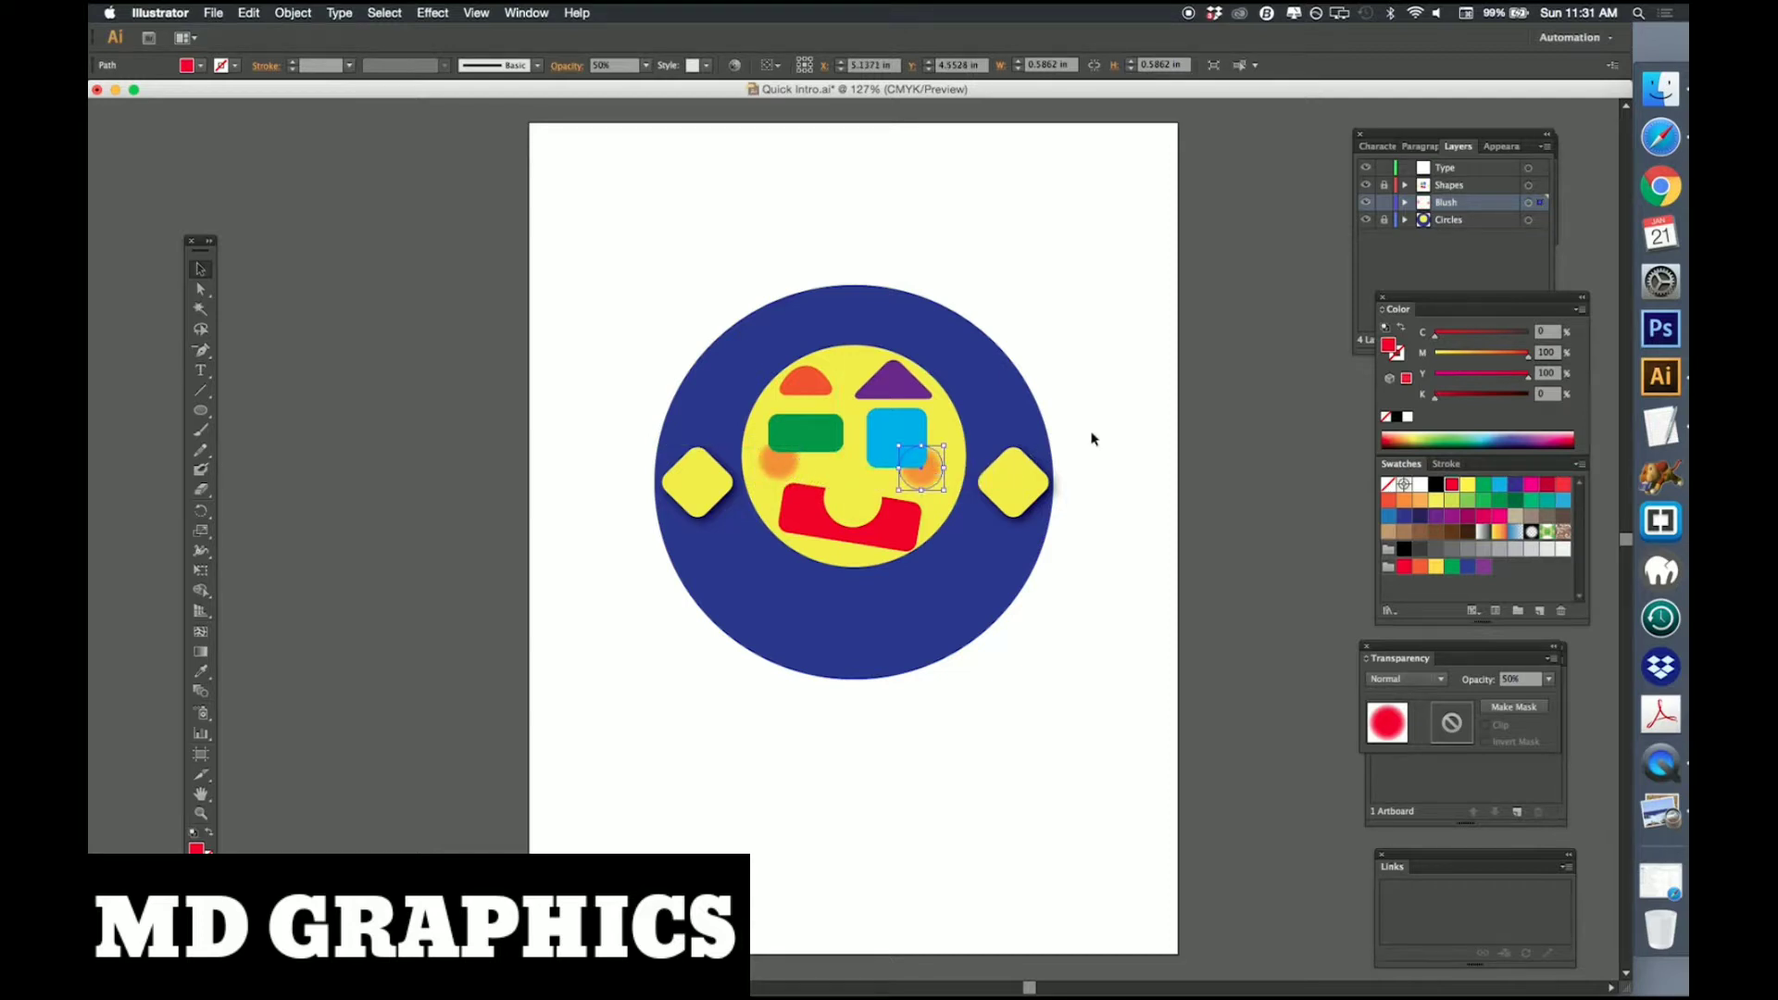
{"action": "left_click_drag", "start_coordinate": [917, 469], "coordinate": [916, 461]}
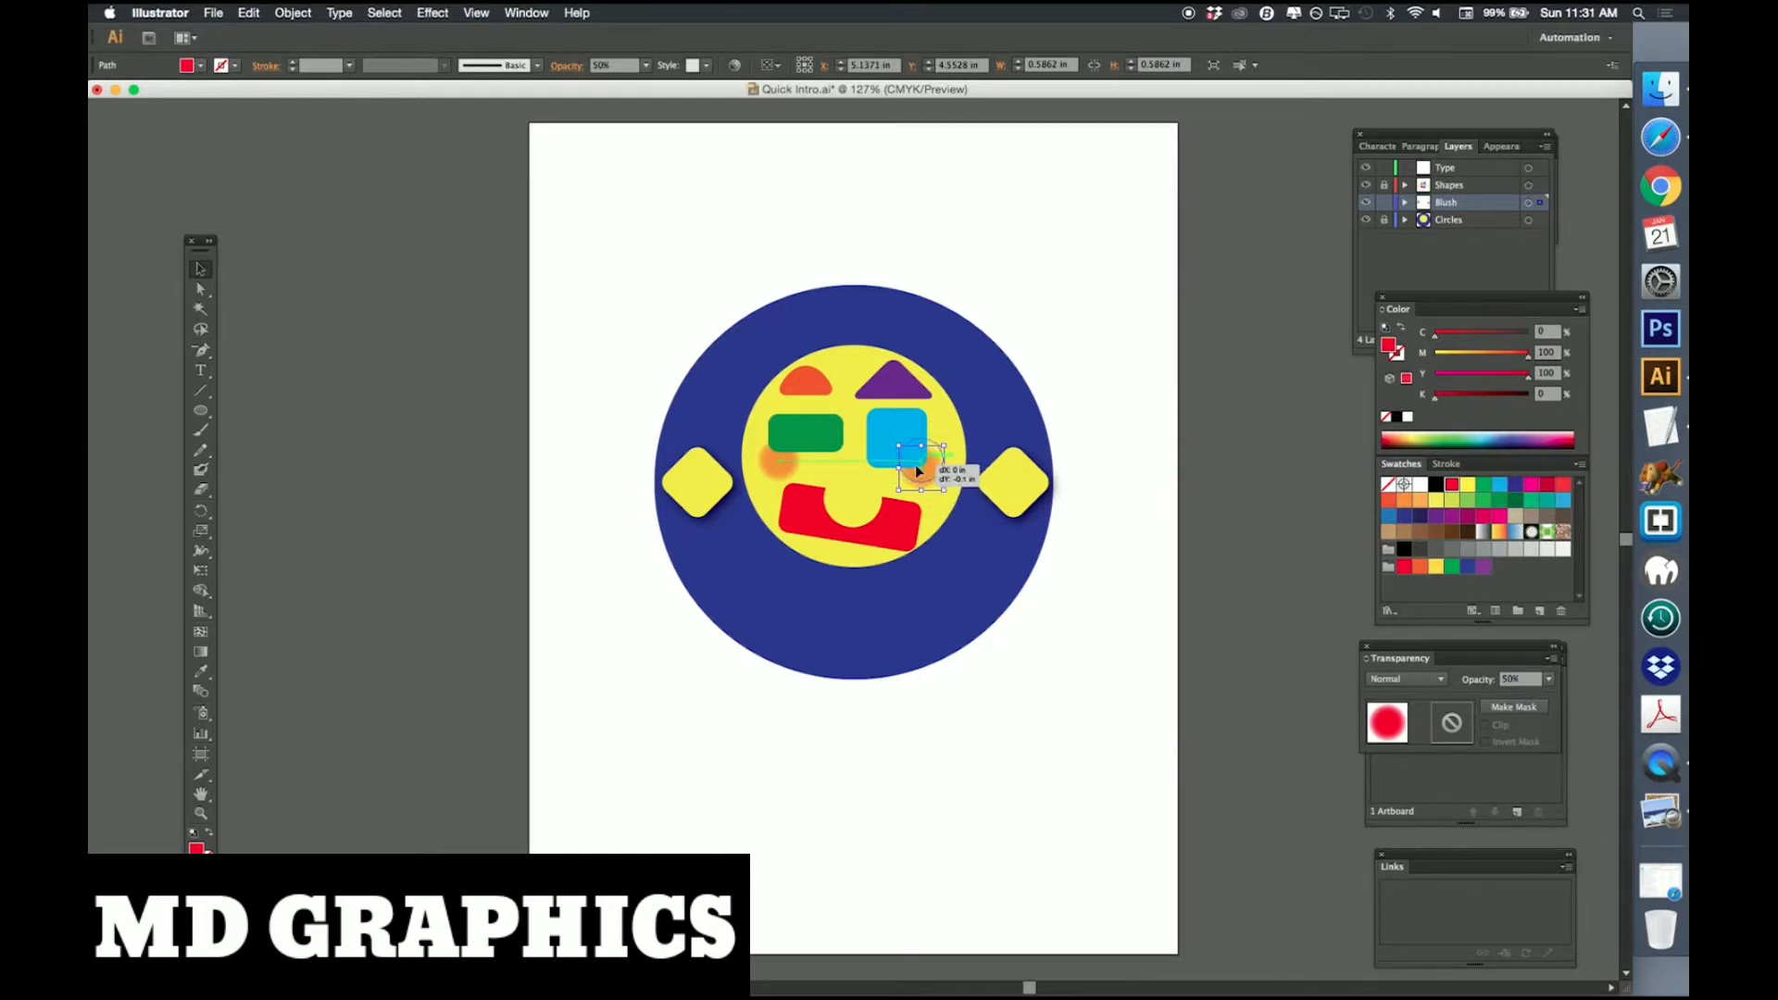
Lock the Blush layer, unlock Shapes, and shrink the cyan square eye proportionally to about 0.63 in.
{"action": "left_click", "coordinate": [1385, 202]}
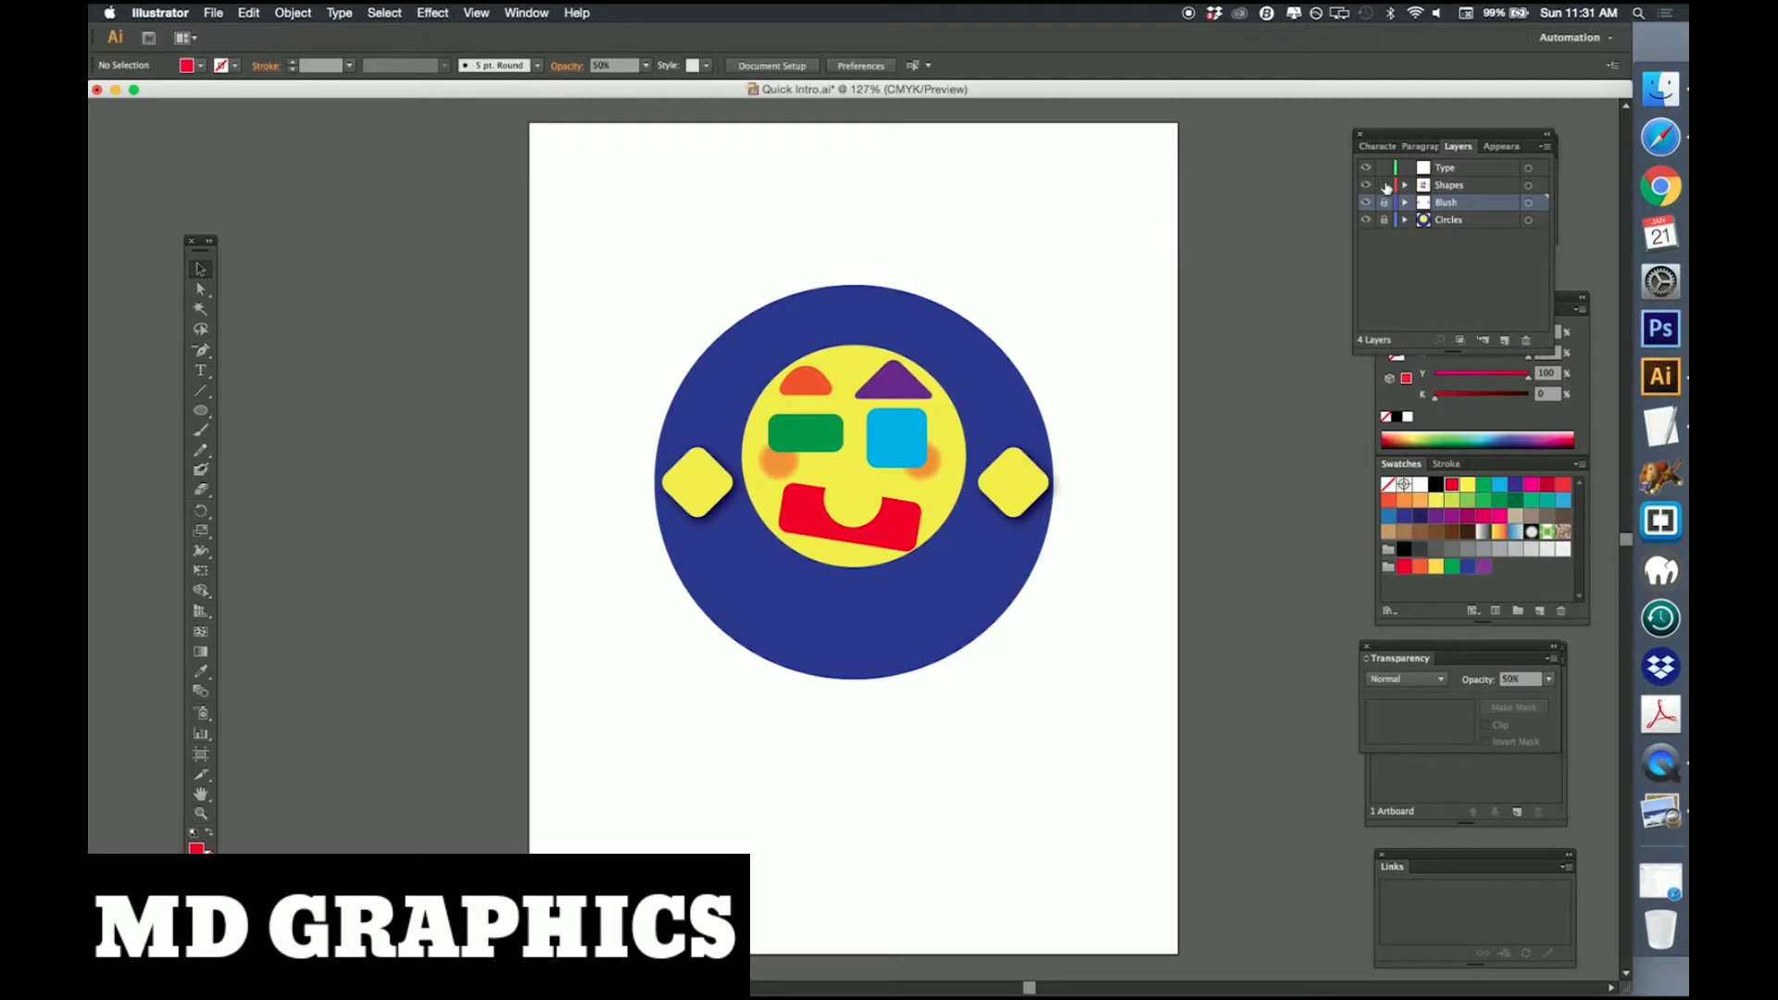
{"action": "left_click", "coordinate": [924, 438]}
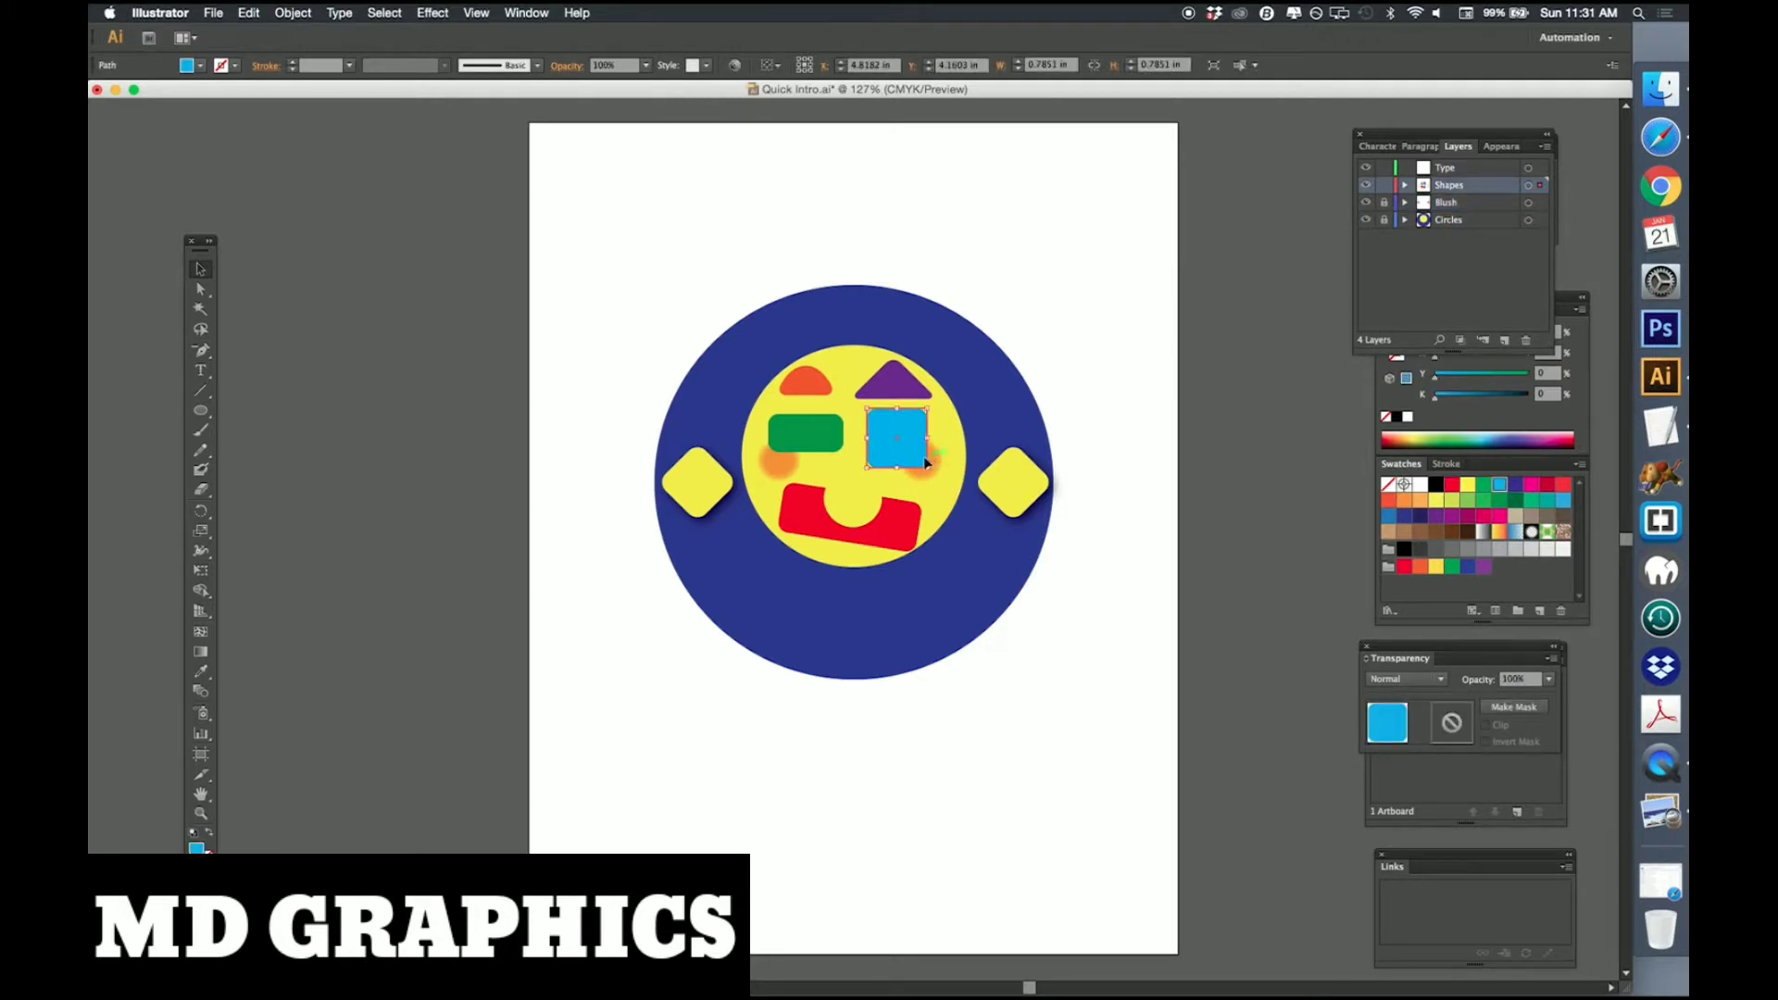
{"action": "left_click_drag", "start_coordinate": [924, 471], "coordinate": [916, 456]}
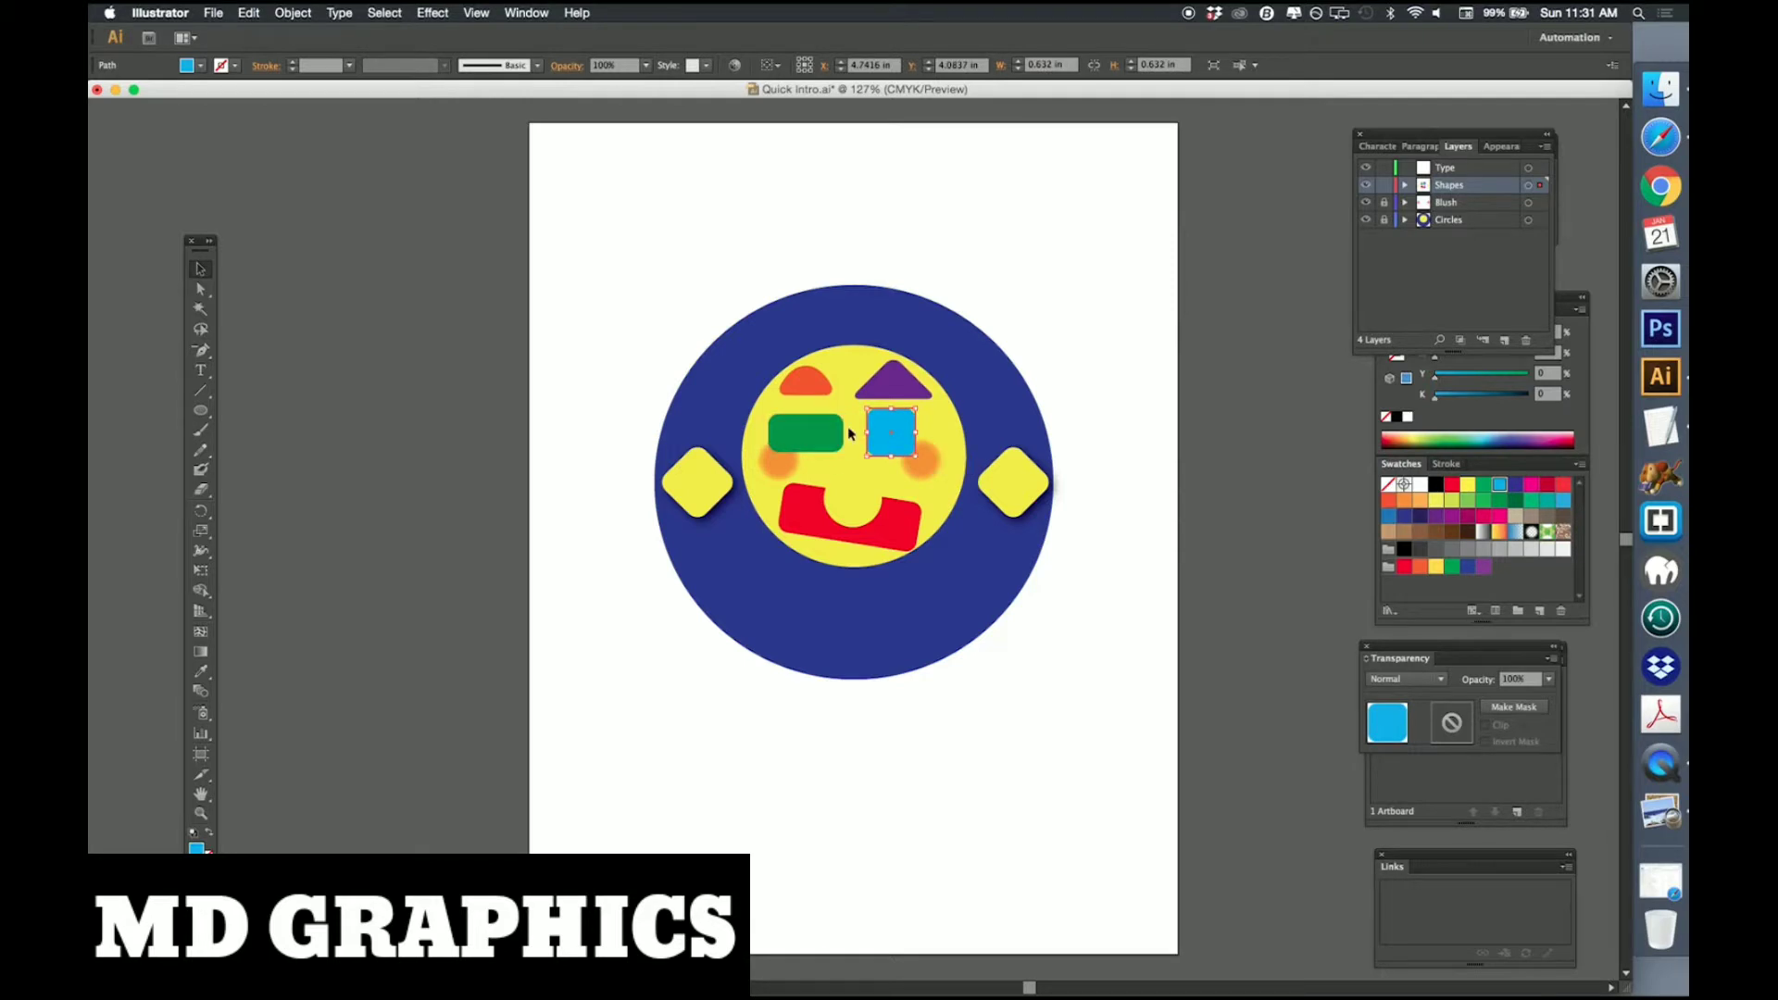
{"action": "left_click", "coordinate": [1010, 258]}
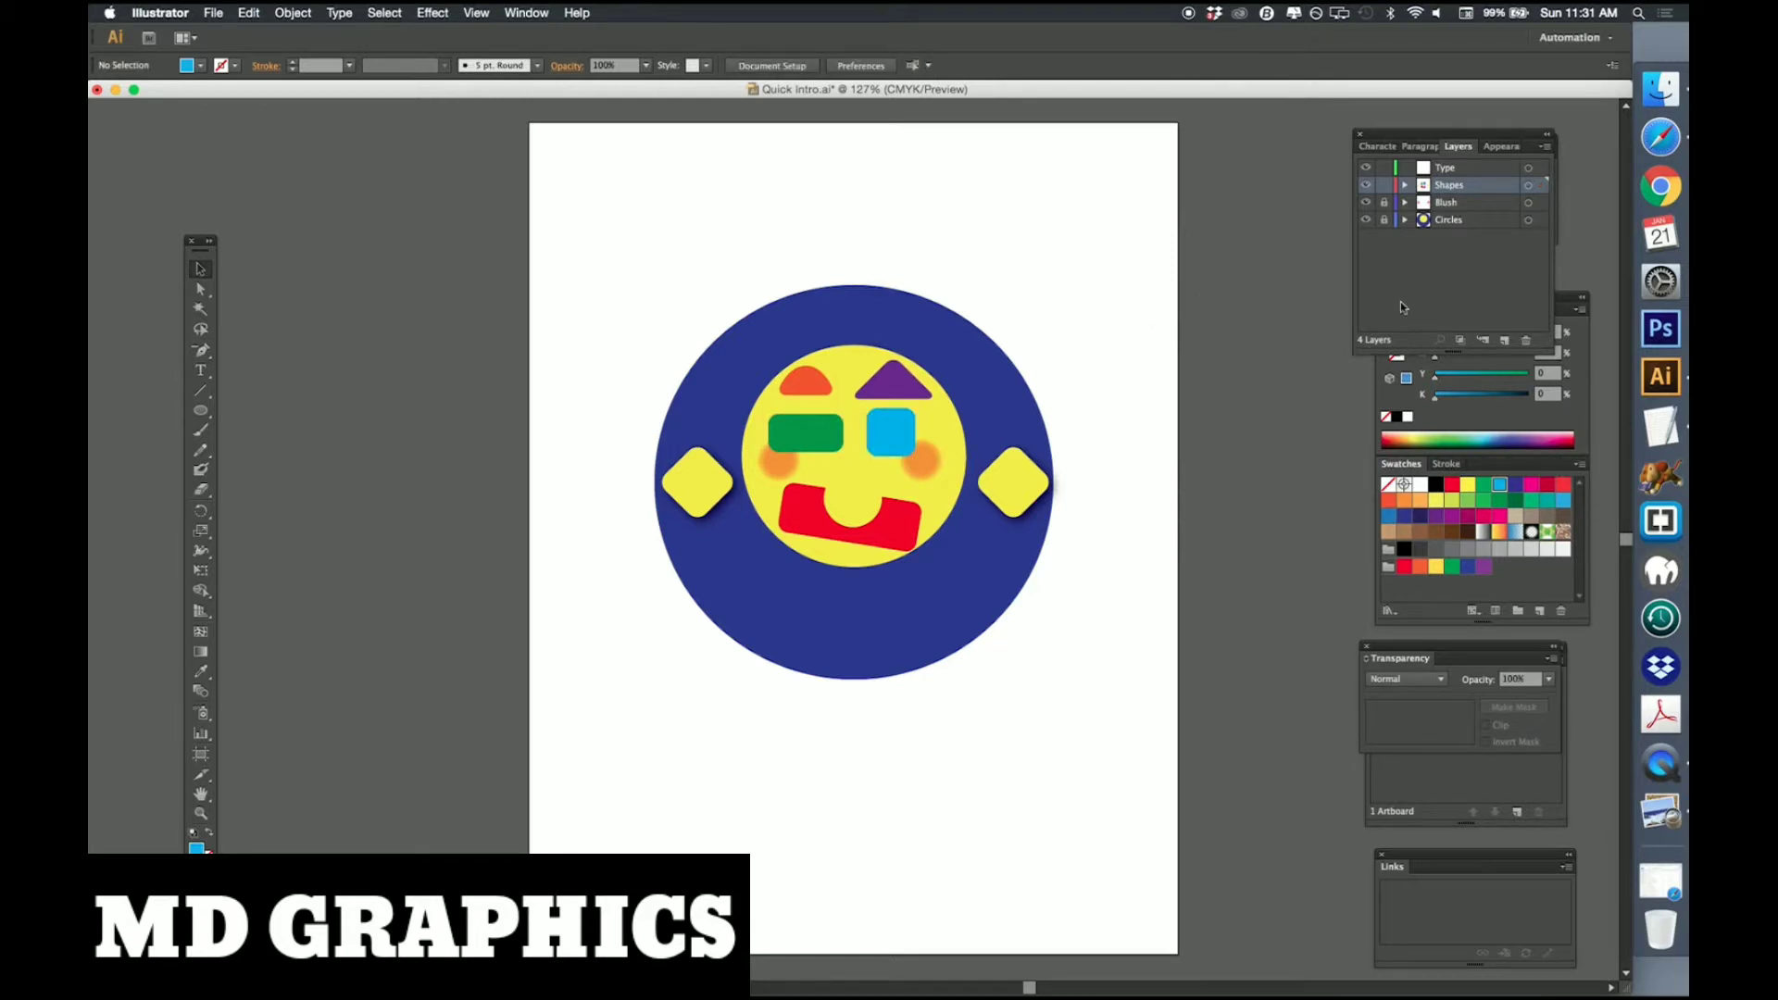
With Shapes locked, draw a circle about 3.29 in wide on the Type layer, with a cyan stroke and no fill.
{"action": "left_click", "coordinate": [1384, 186]}
{"action": "left_click", "coordinate": [1463, 171]}
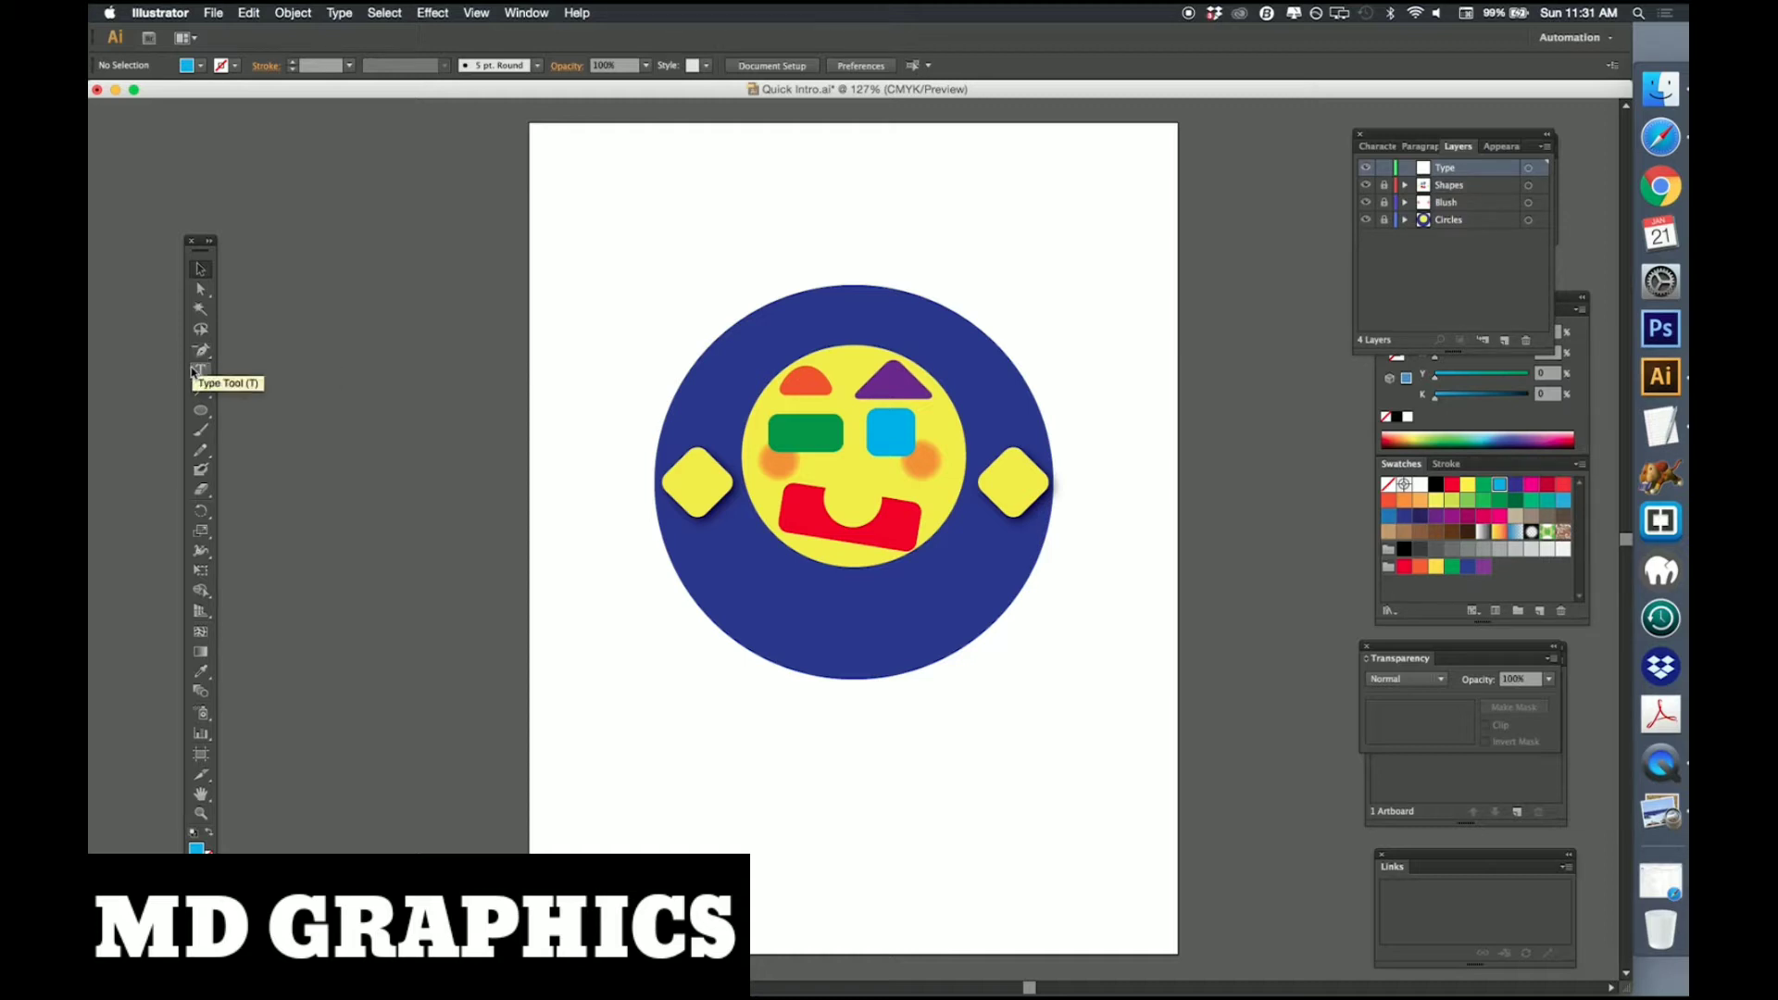
{"action": "left_click", "coordinate": [200, 410]}
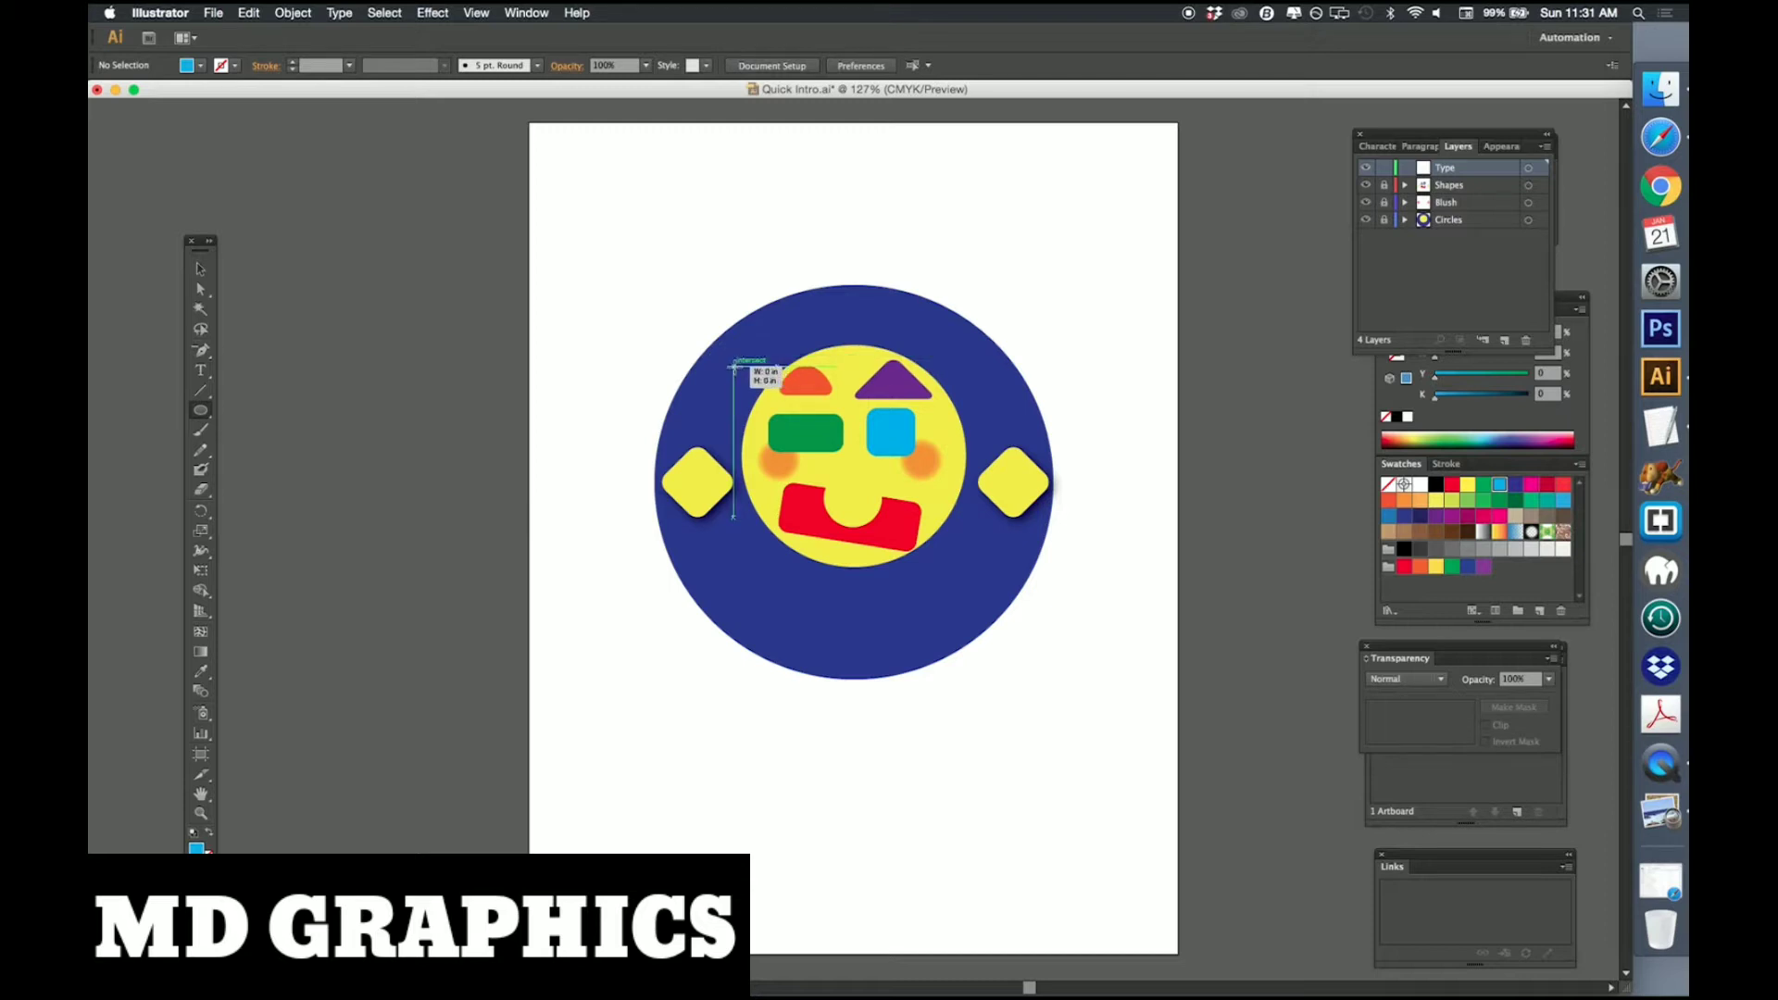
{"action": "left_click_drag", "start_coordinate": [733, 367], "coordinate": [984, 614]}
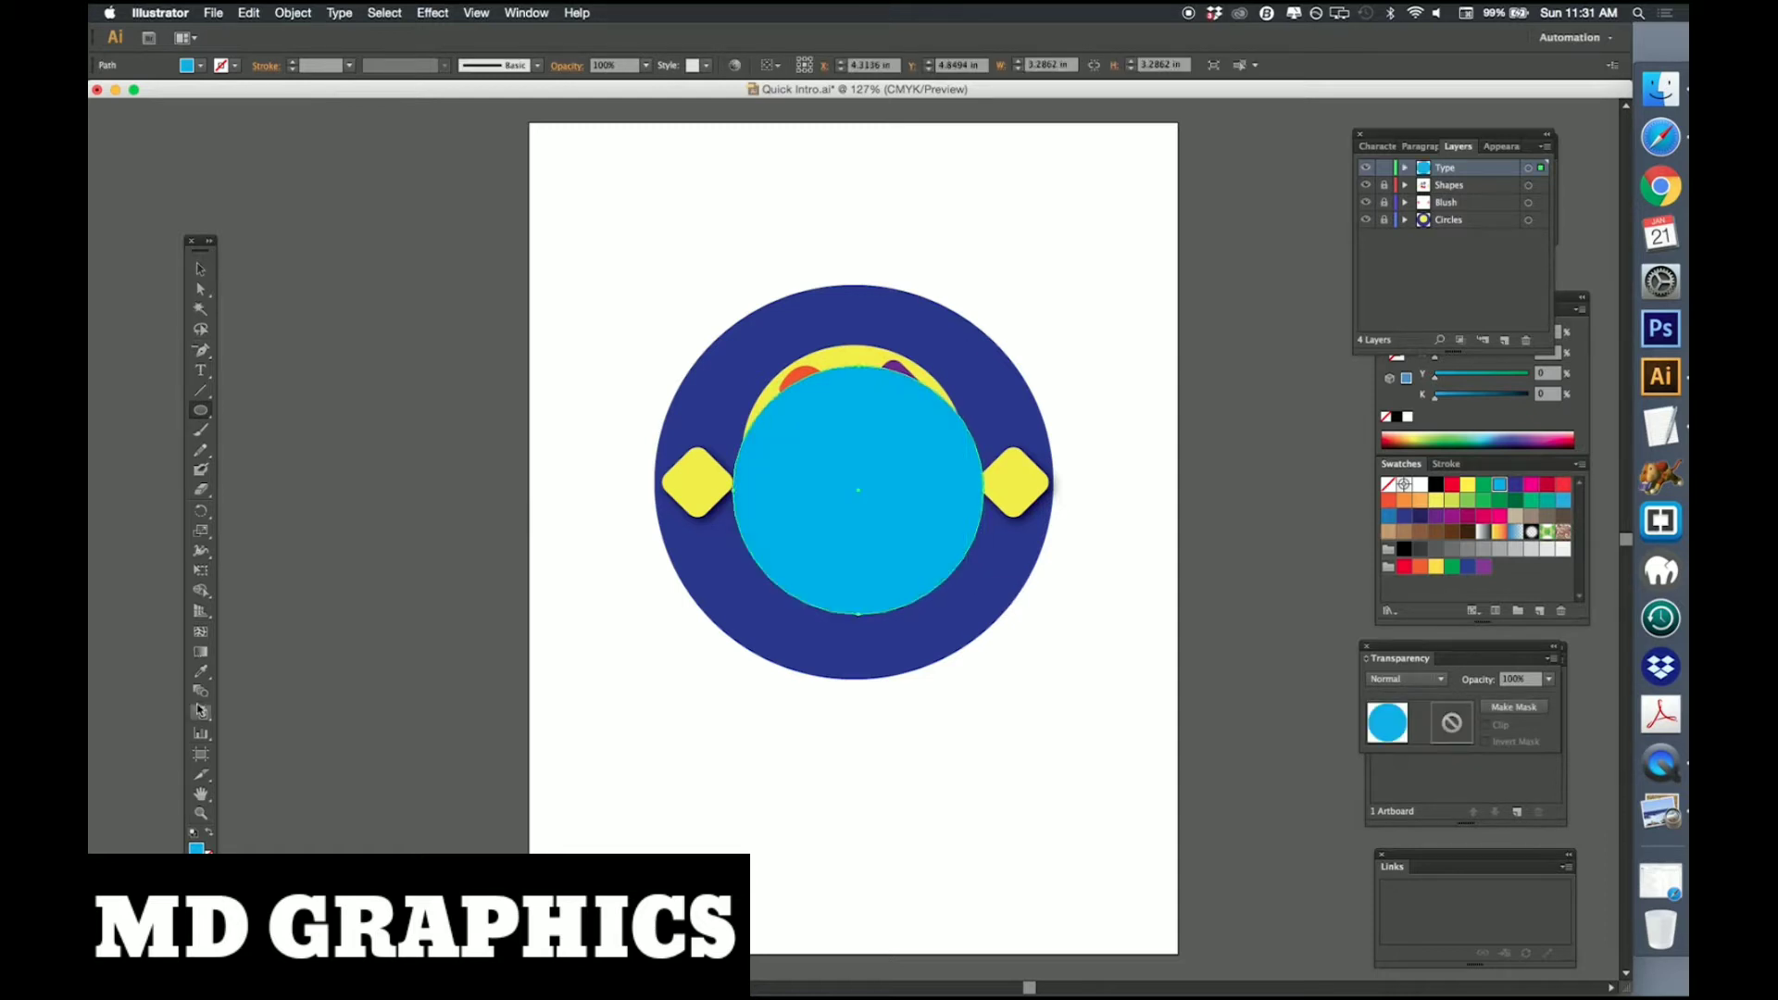
{"action": "left_click", "coordinate": [209, 834]}
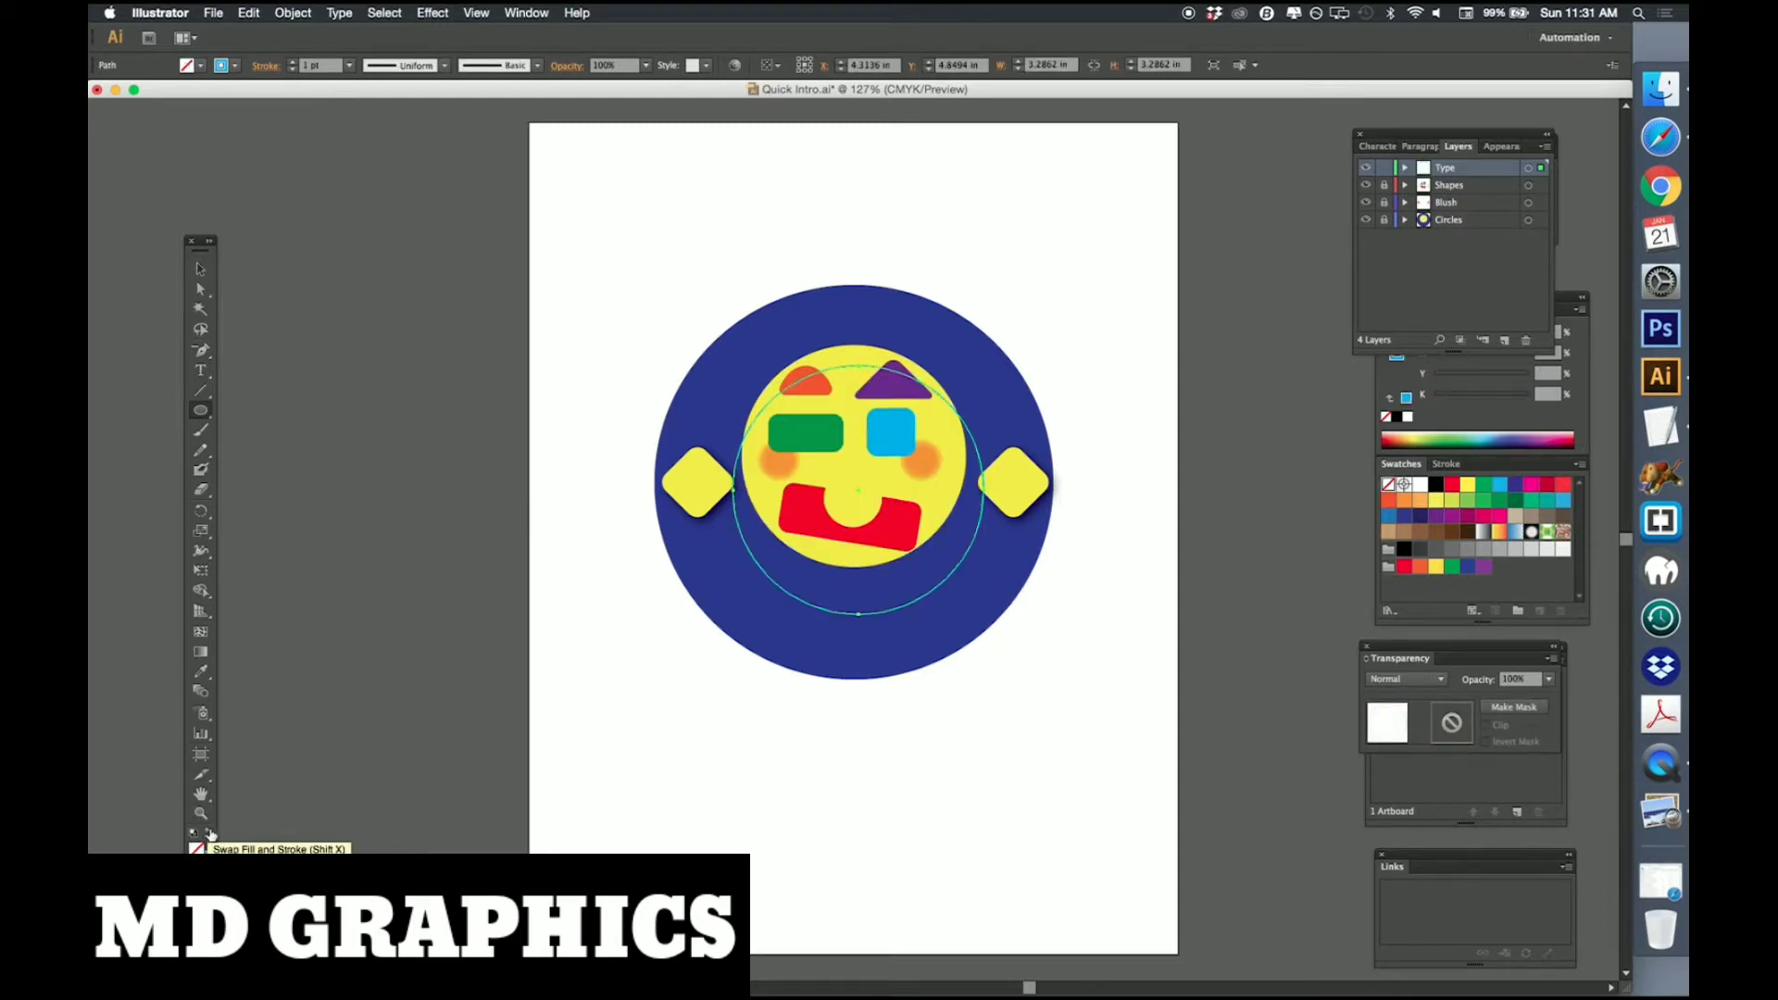
Enlarge the outlined circle to about 3.63 in and centre it around the yellow face.
{"action": "left_click", "coordinate": [201, 270]}
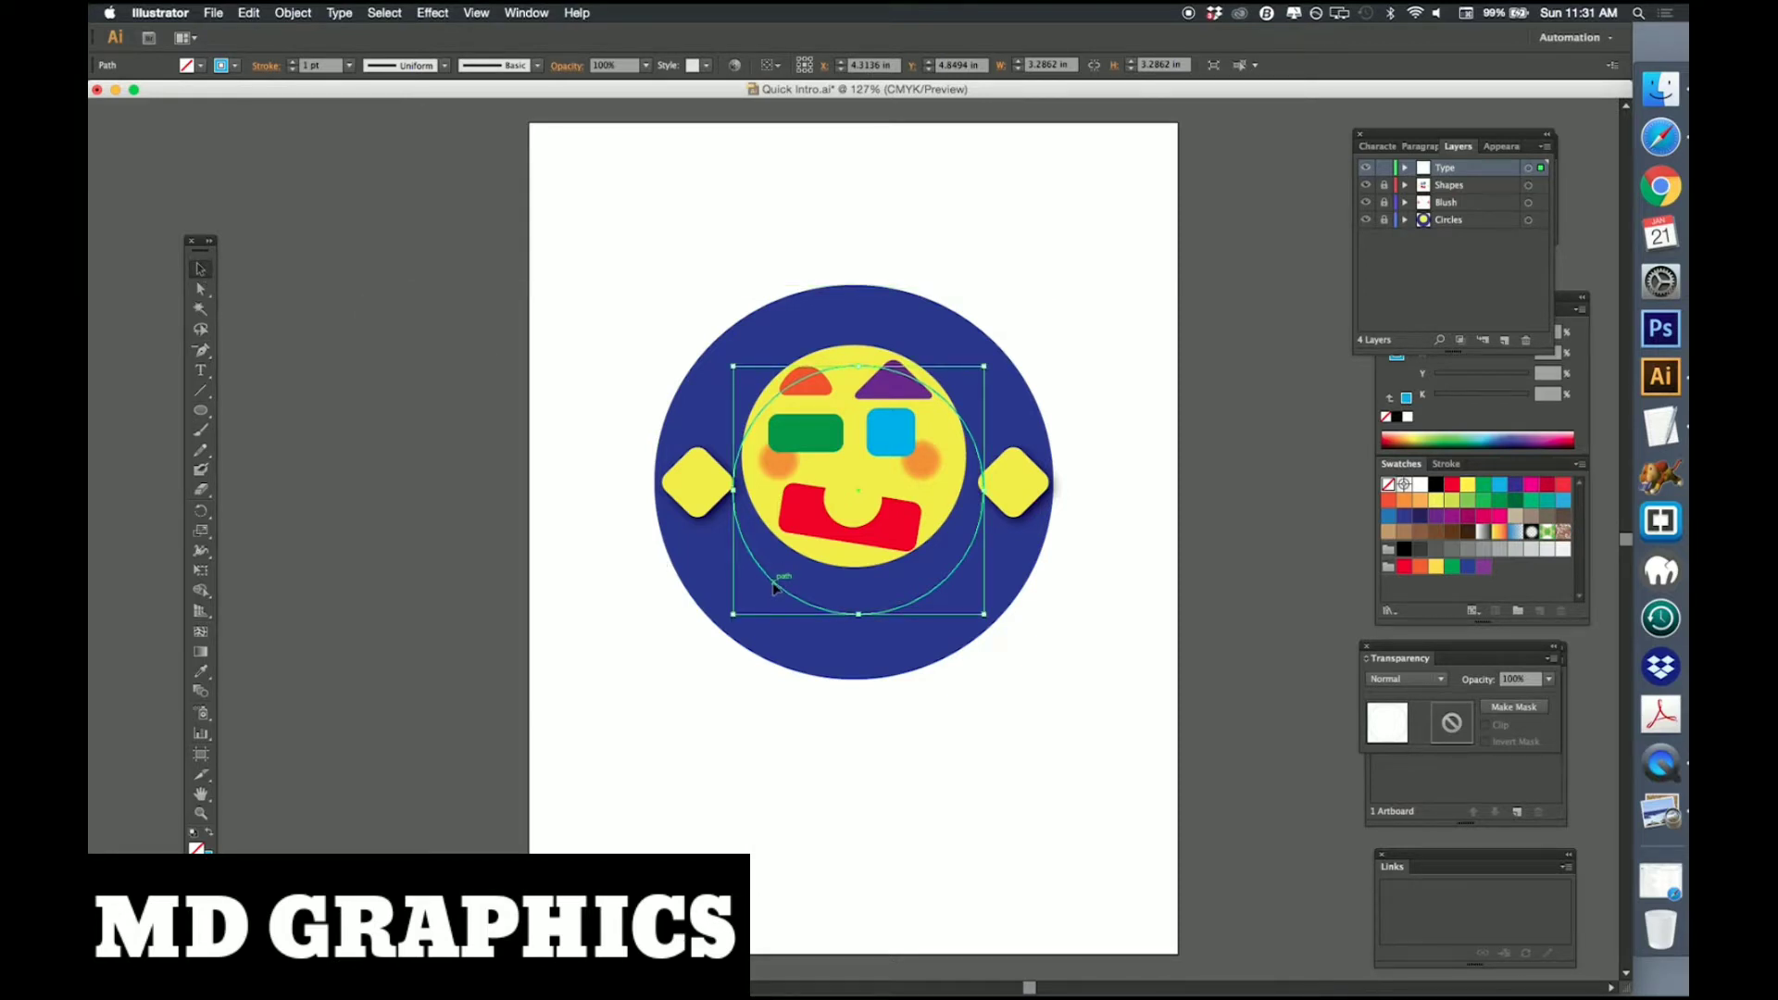
{"action": "left_click_drag", "start_coordinate": [773, 585], "coordinate": [768, 575]}
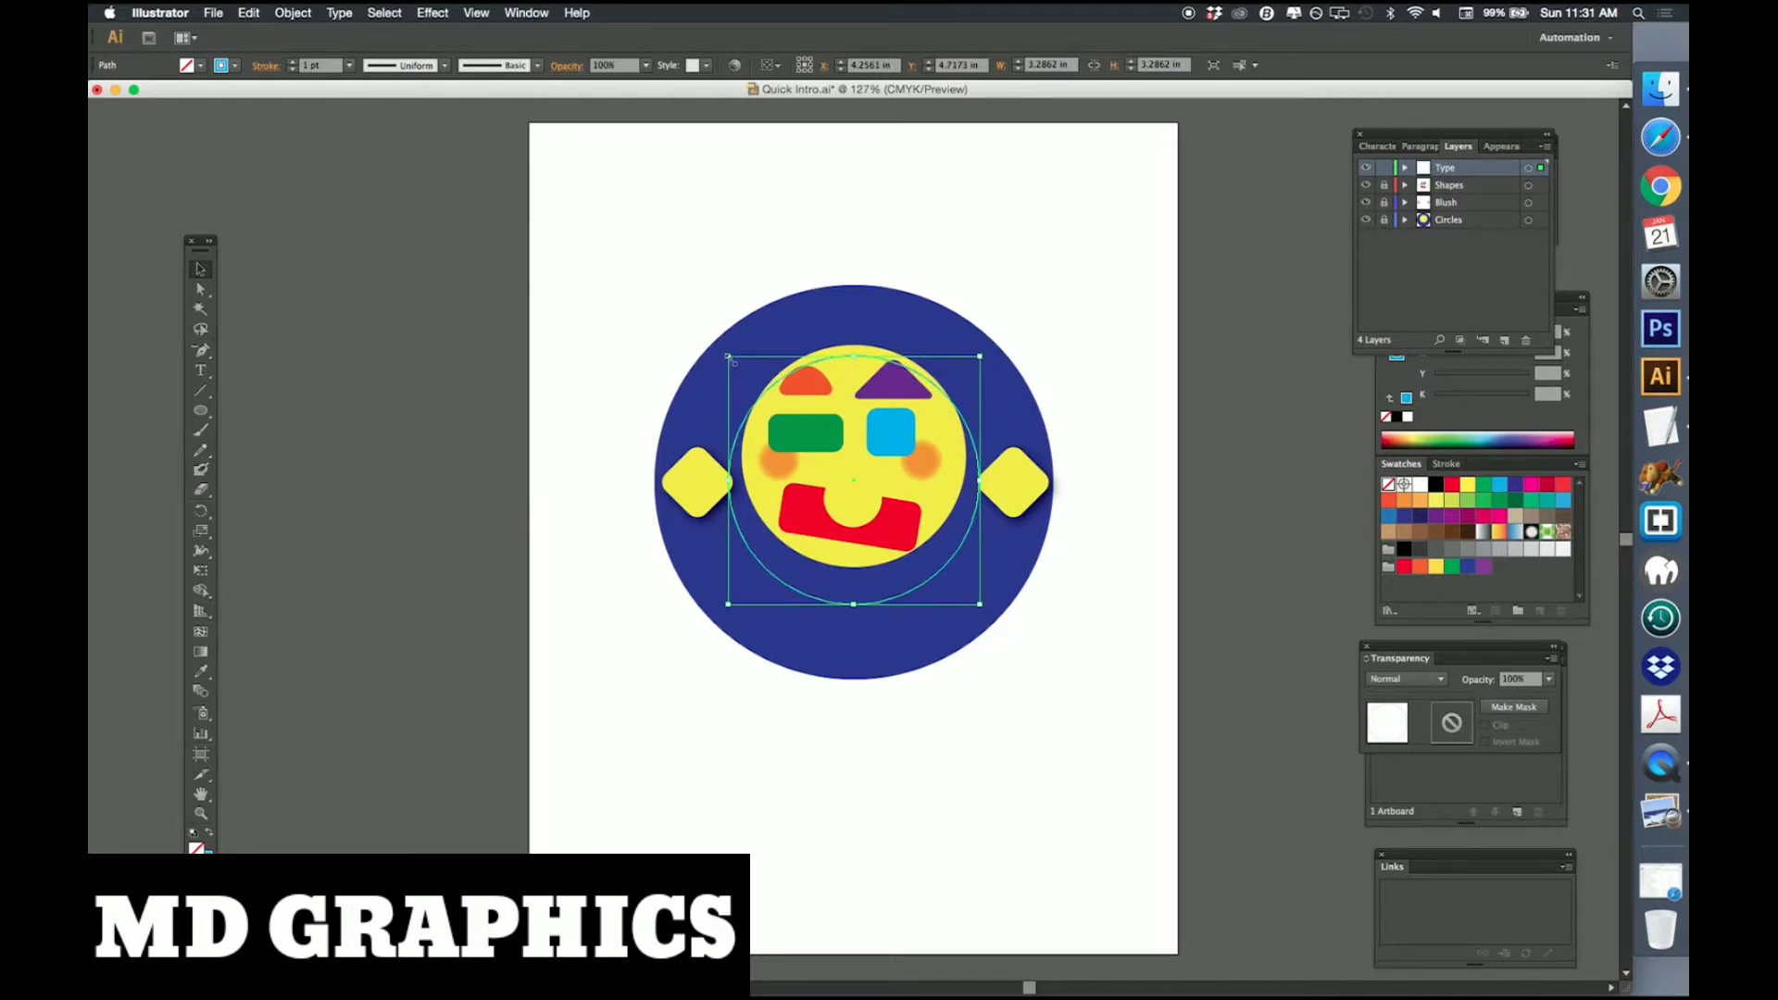
{"action": "left_click_drag", "start_coordinate": [730, 358], "coordinate": [703, 331]}
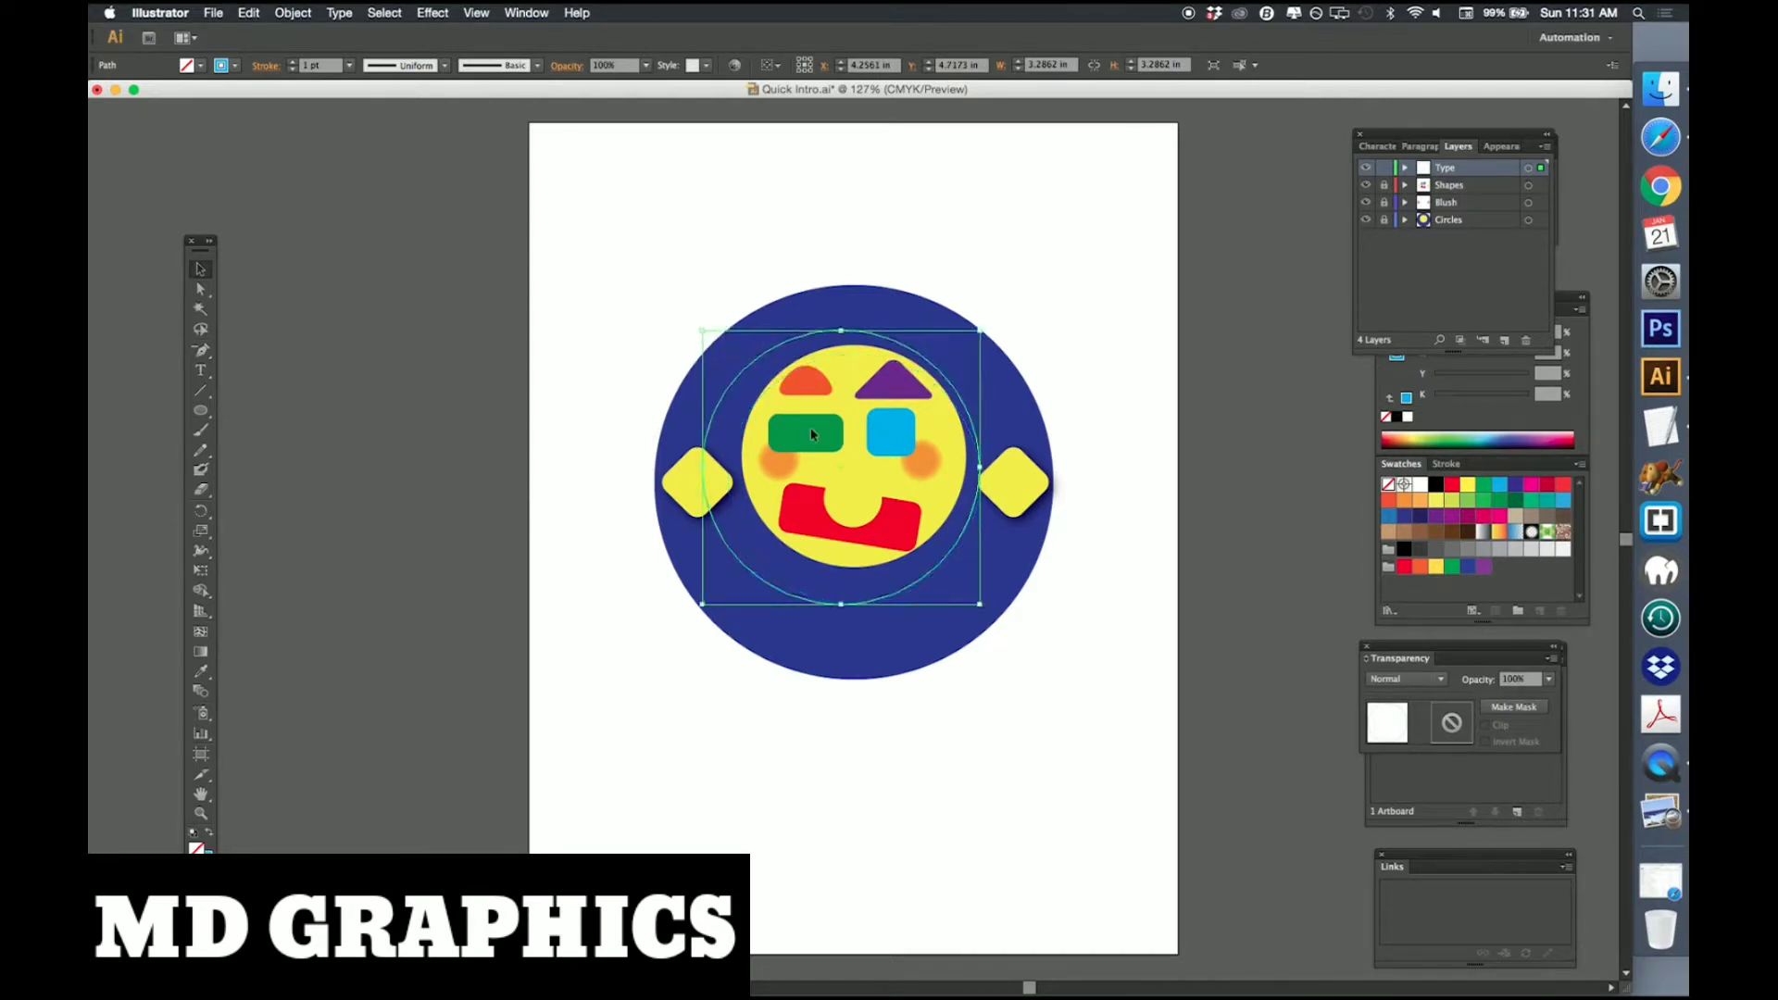
{"action": "key", "text": "Right"}
{"action": "key", "text": "Right"}
{"action": "key", "text": "Right"}
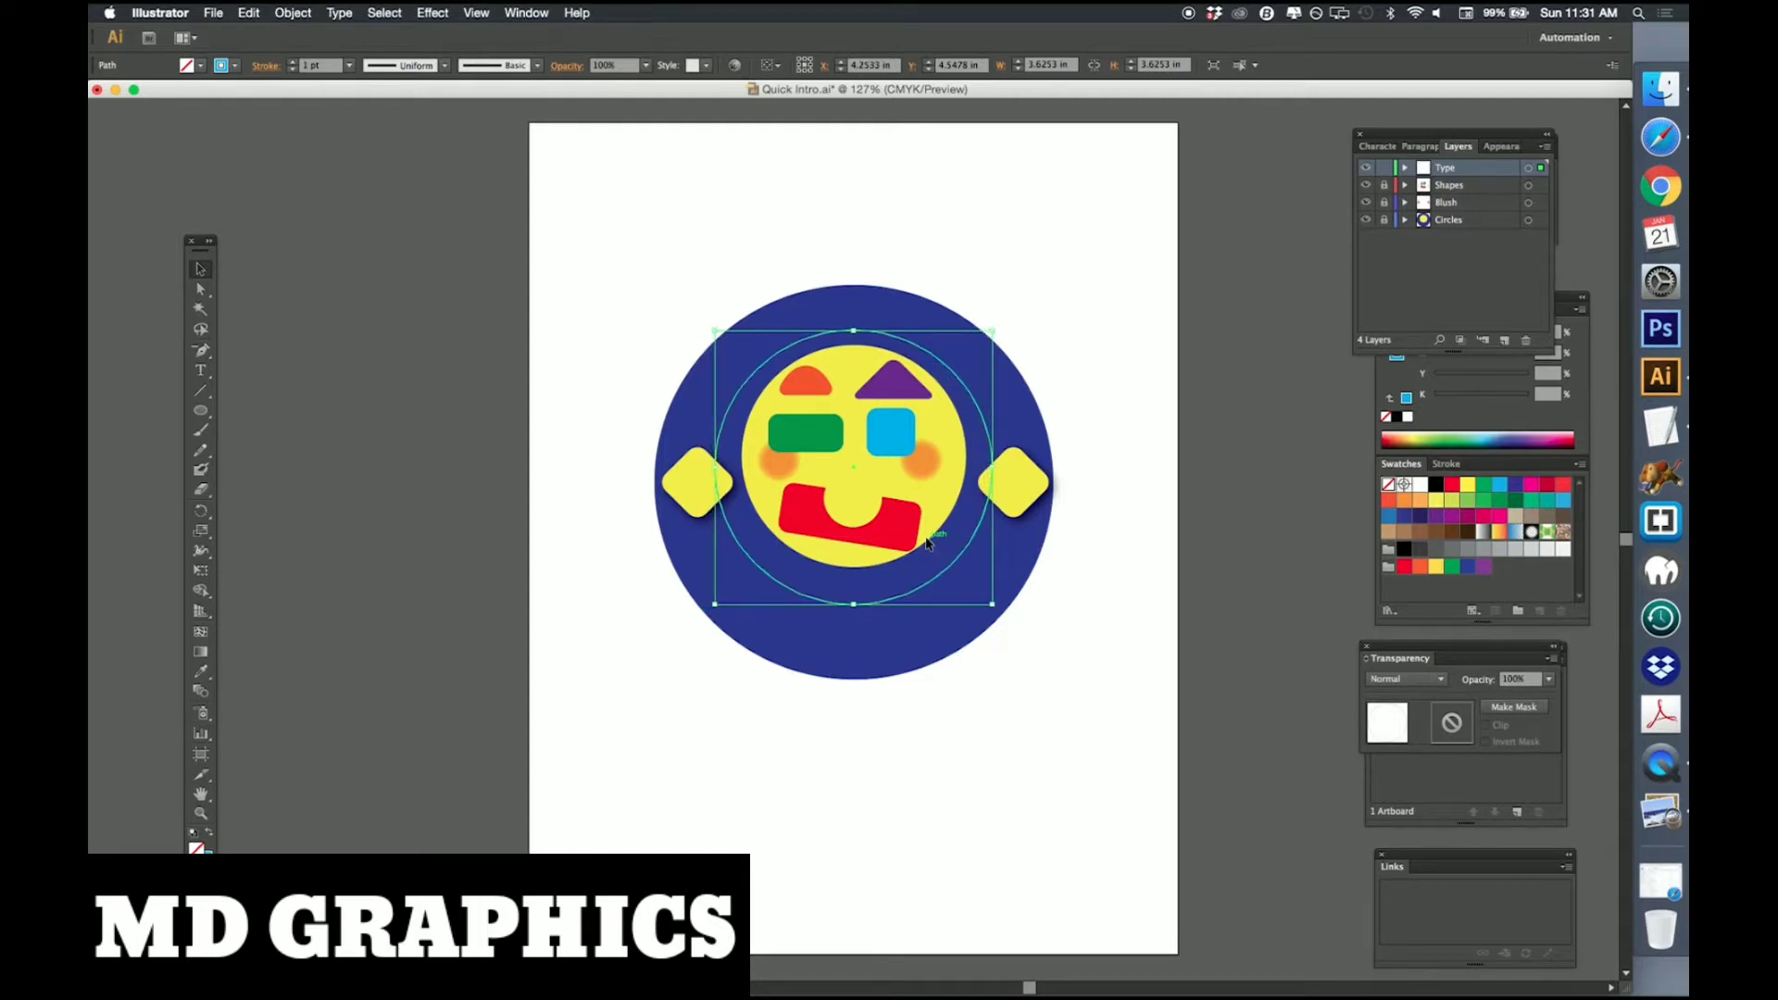
Ready the Type tool with nothing selected, using a white fill and no stroke for new text.
{"action": "left_click", "coordinate": [202, 371]}
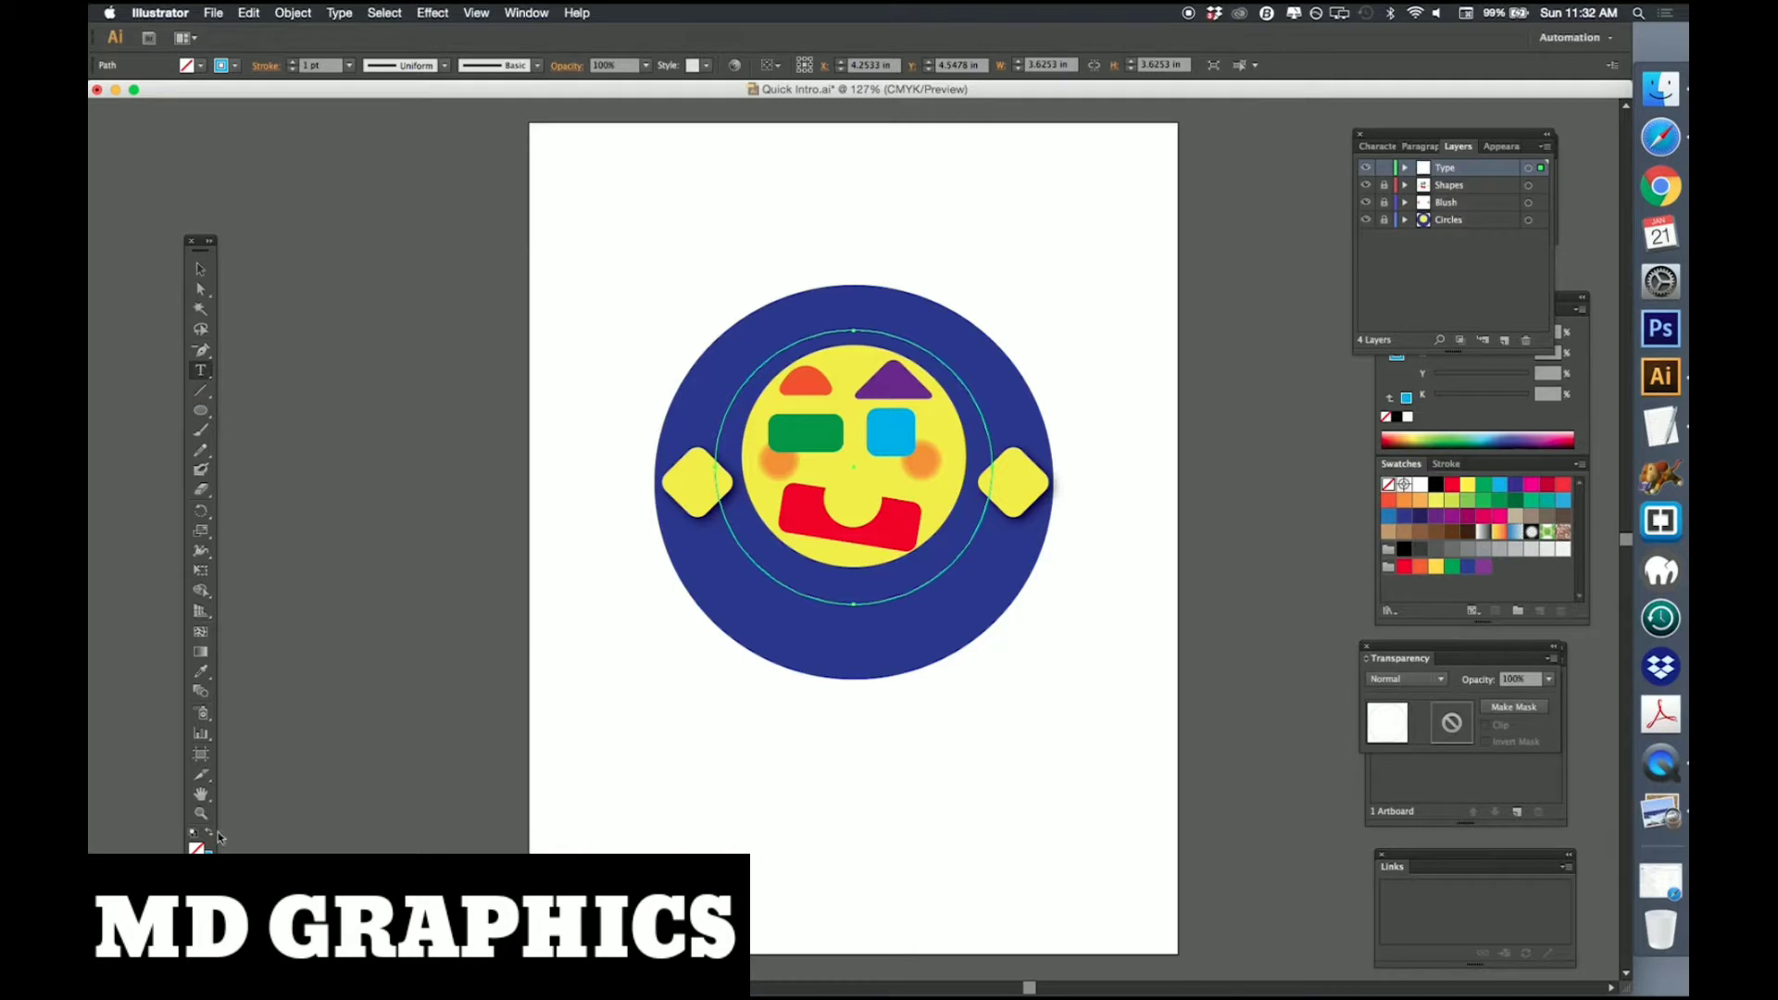
{"action": "key", "text": "super"}
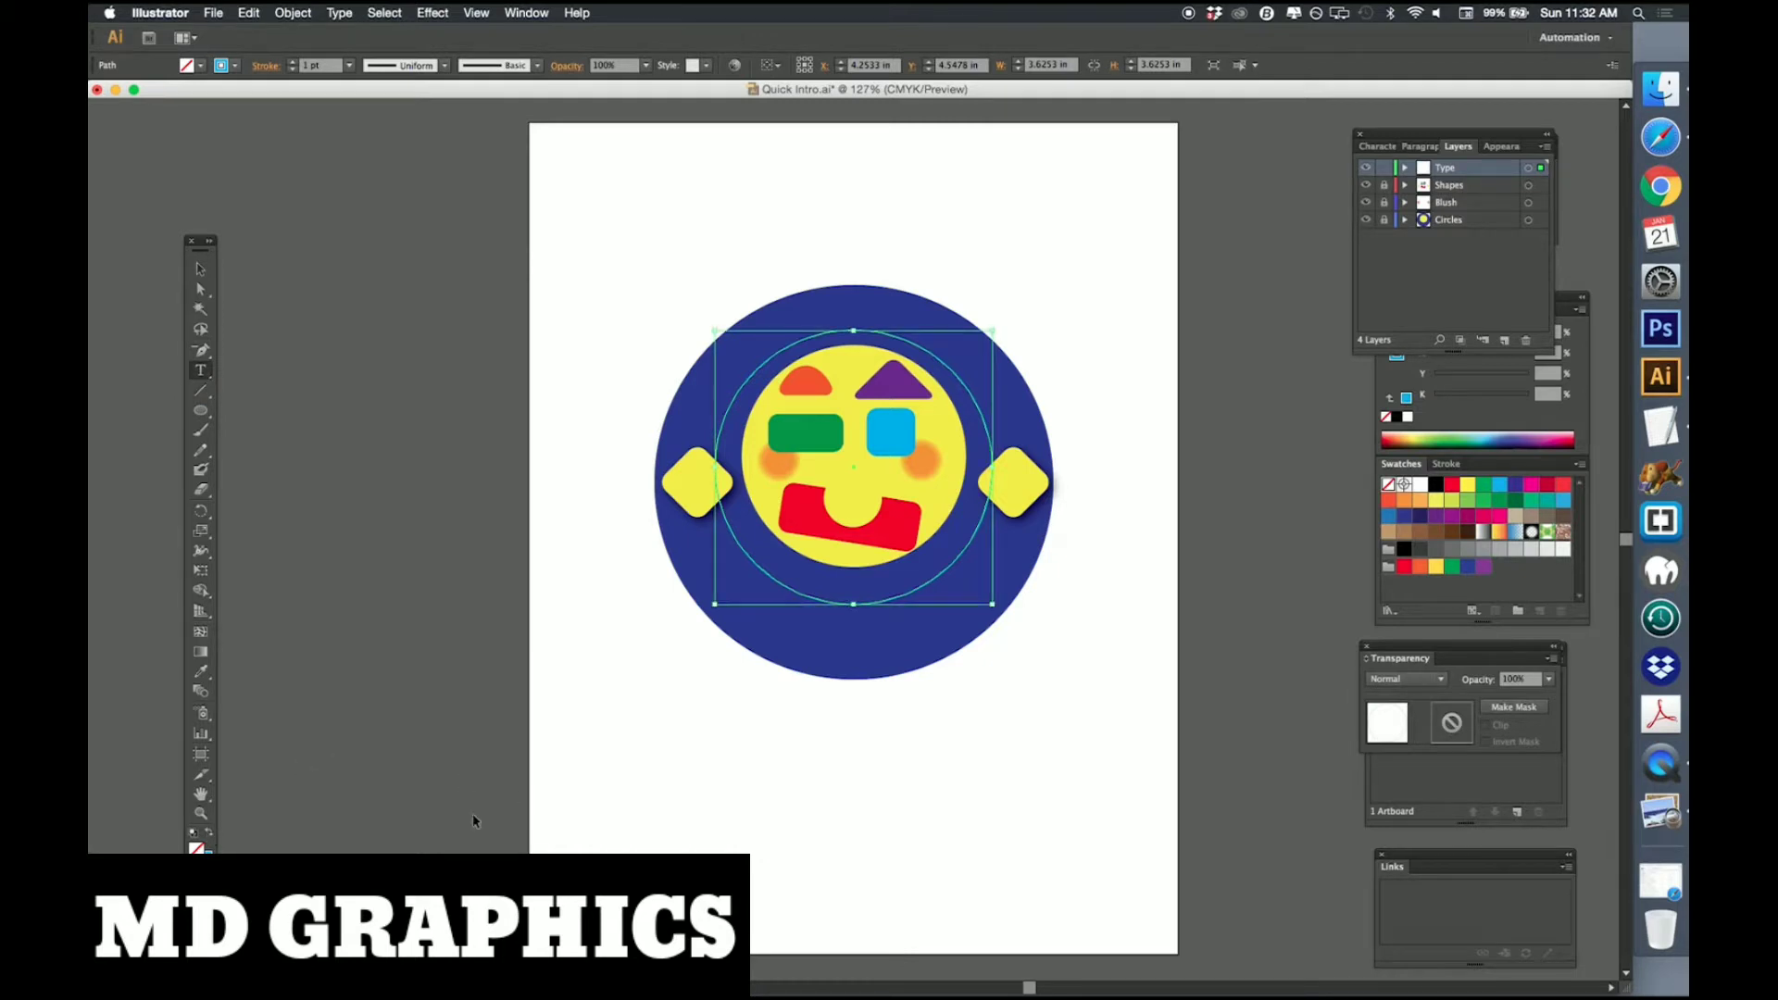
{"action": "left_click", "coordinate": [586, 815], "text": "super"}
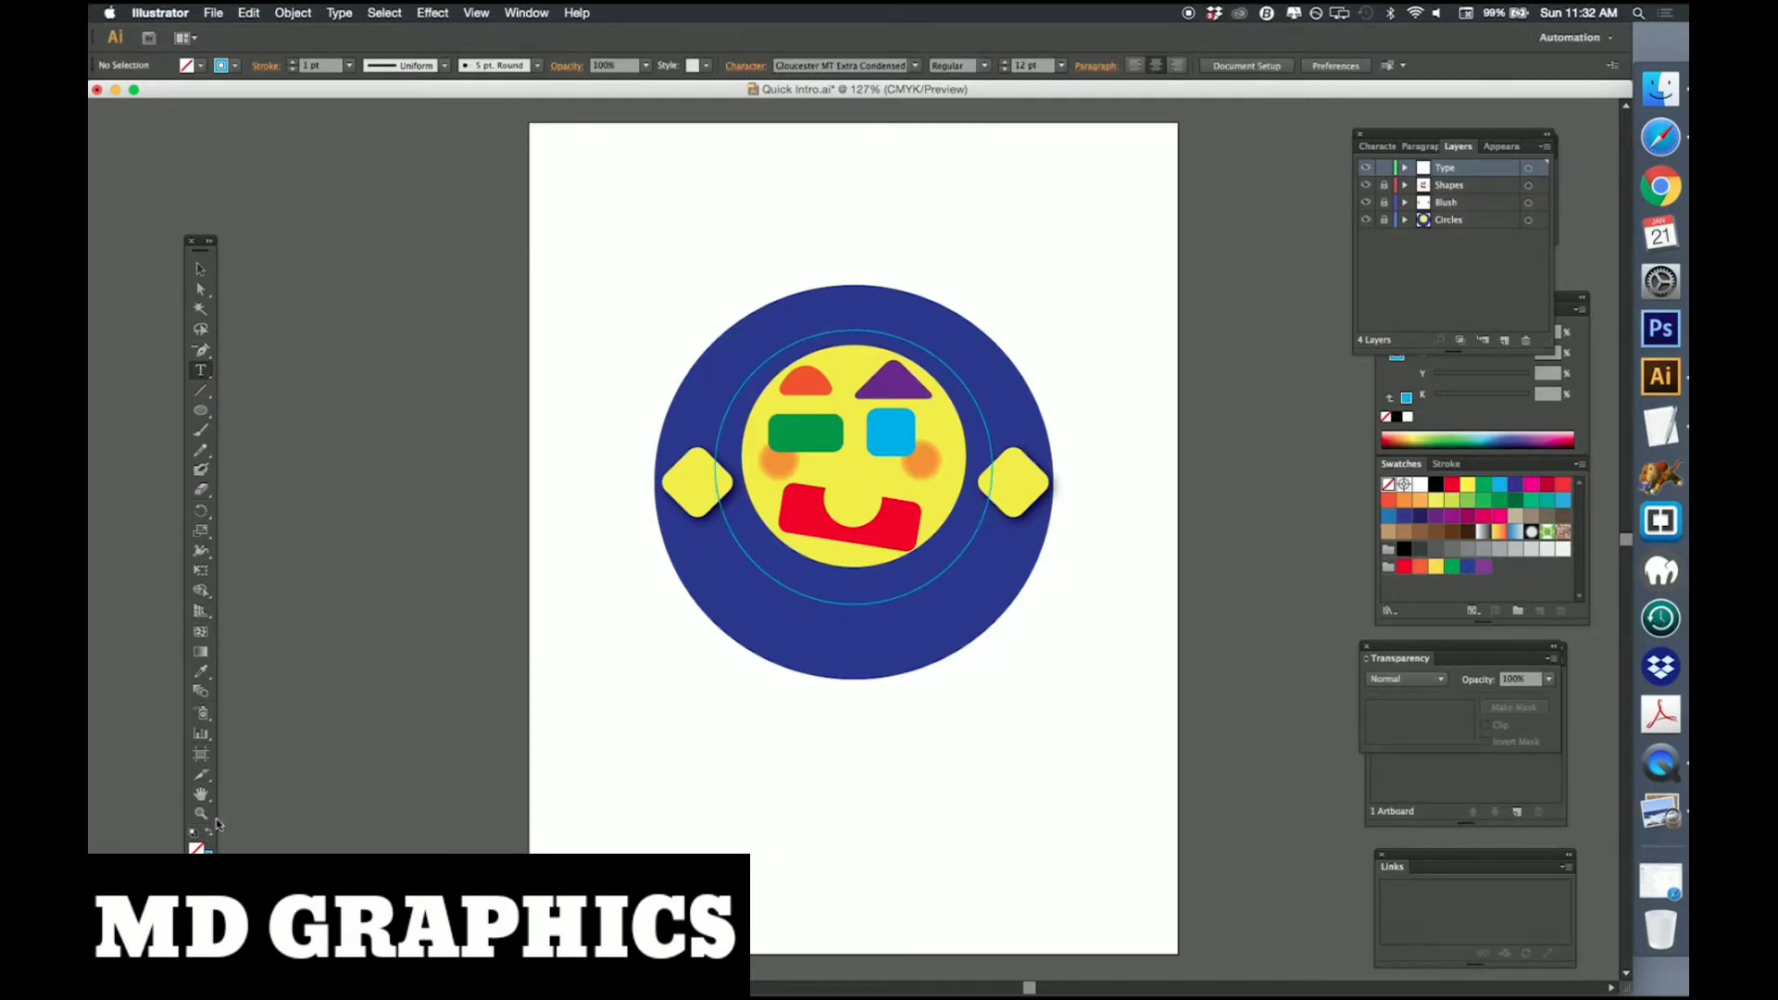
{"action": "left_click", "coordinate": [208, 835]}
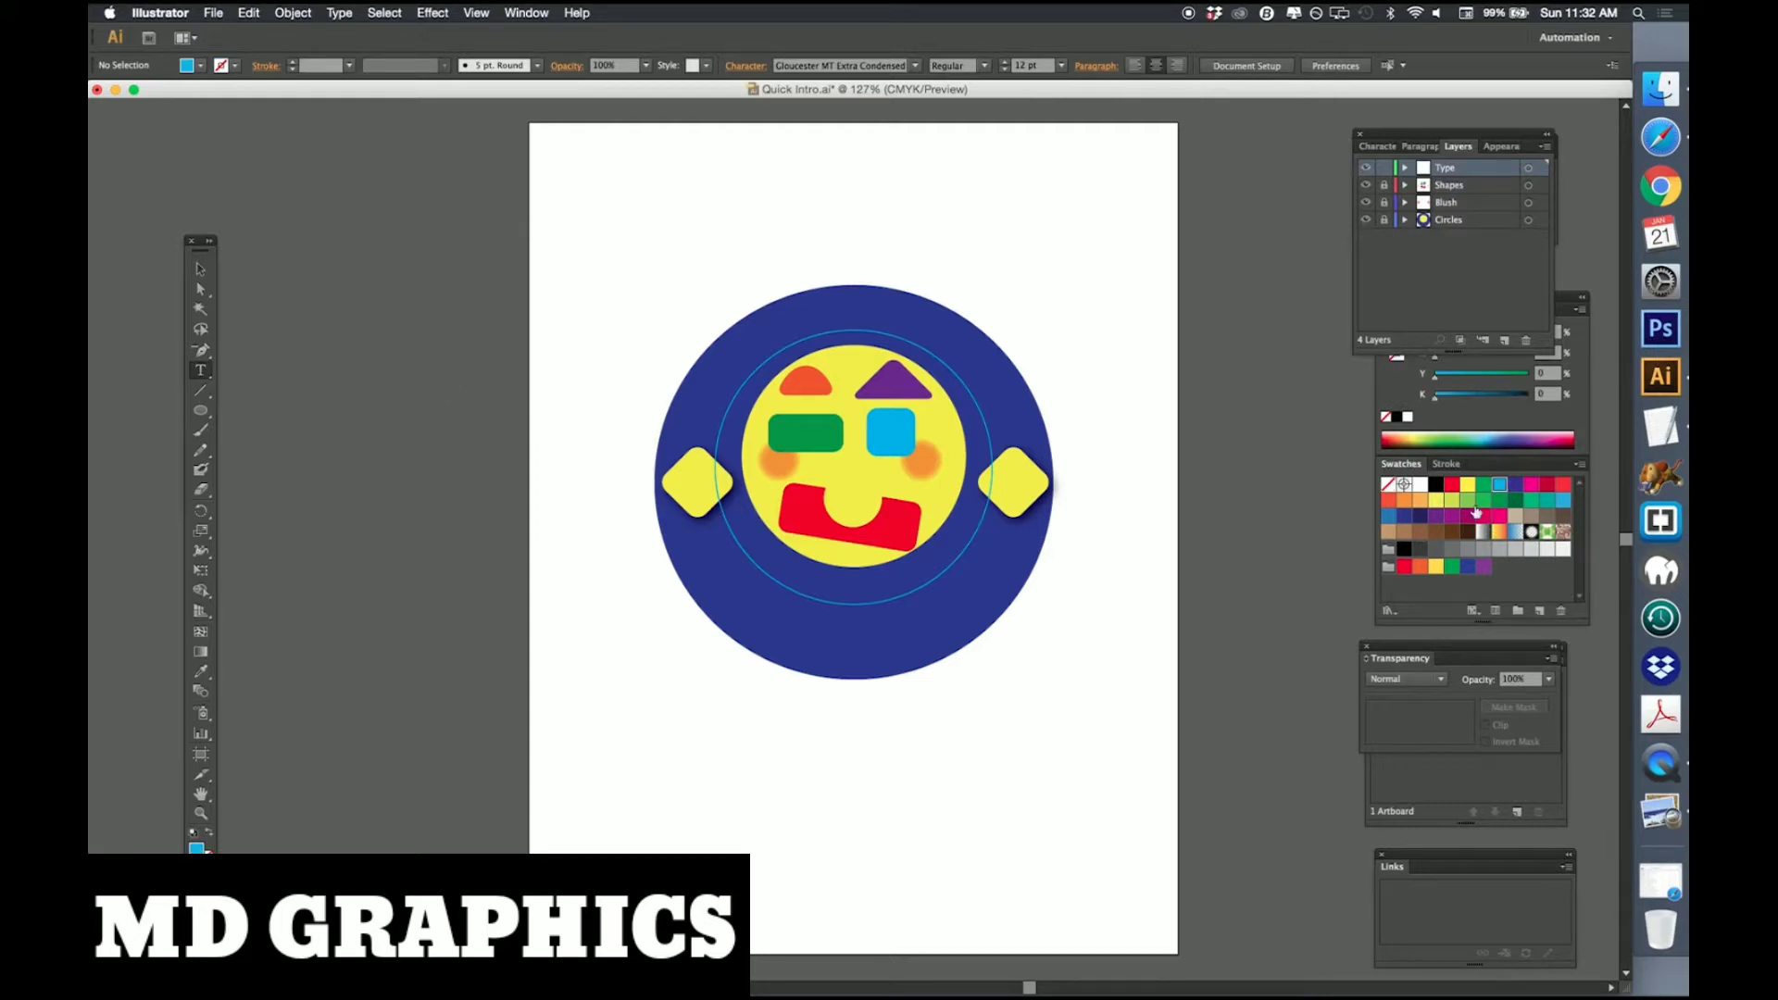
{"action": "left_click", "coordinate": [1420, 484]}
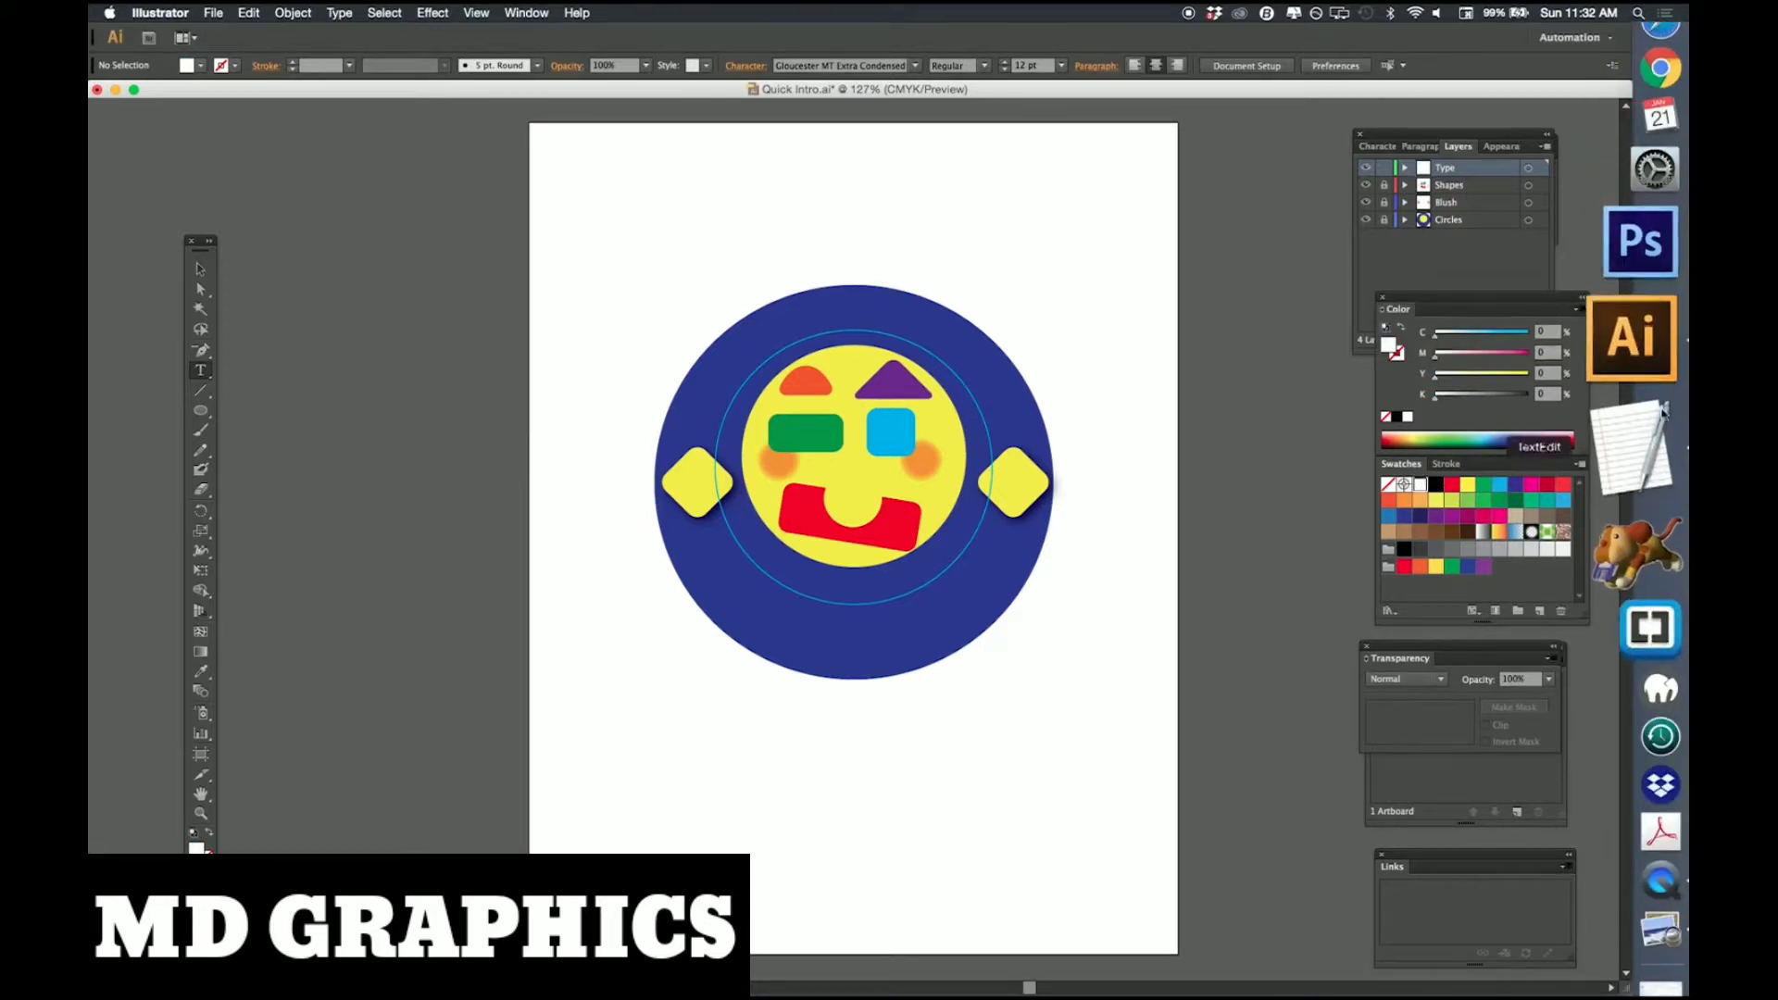
Copy YOUR CHILD'S from the TextEdit note and paste it along the outlined circle using Type on a Path.
{"action": "left_click", "coordinate": [1658, 426]}
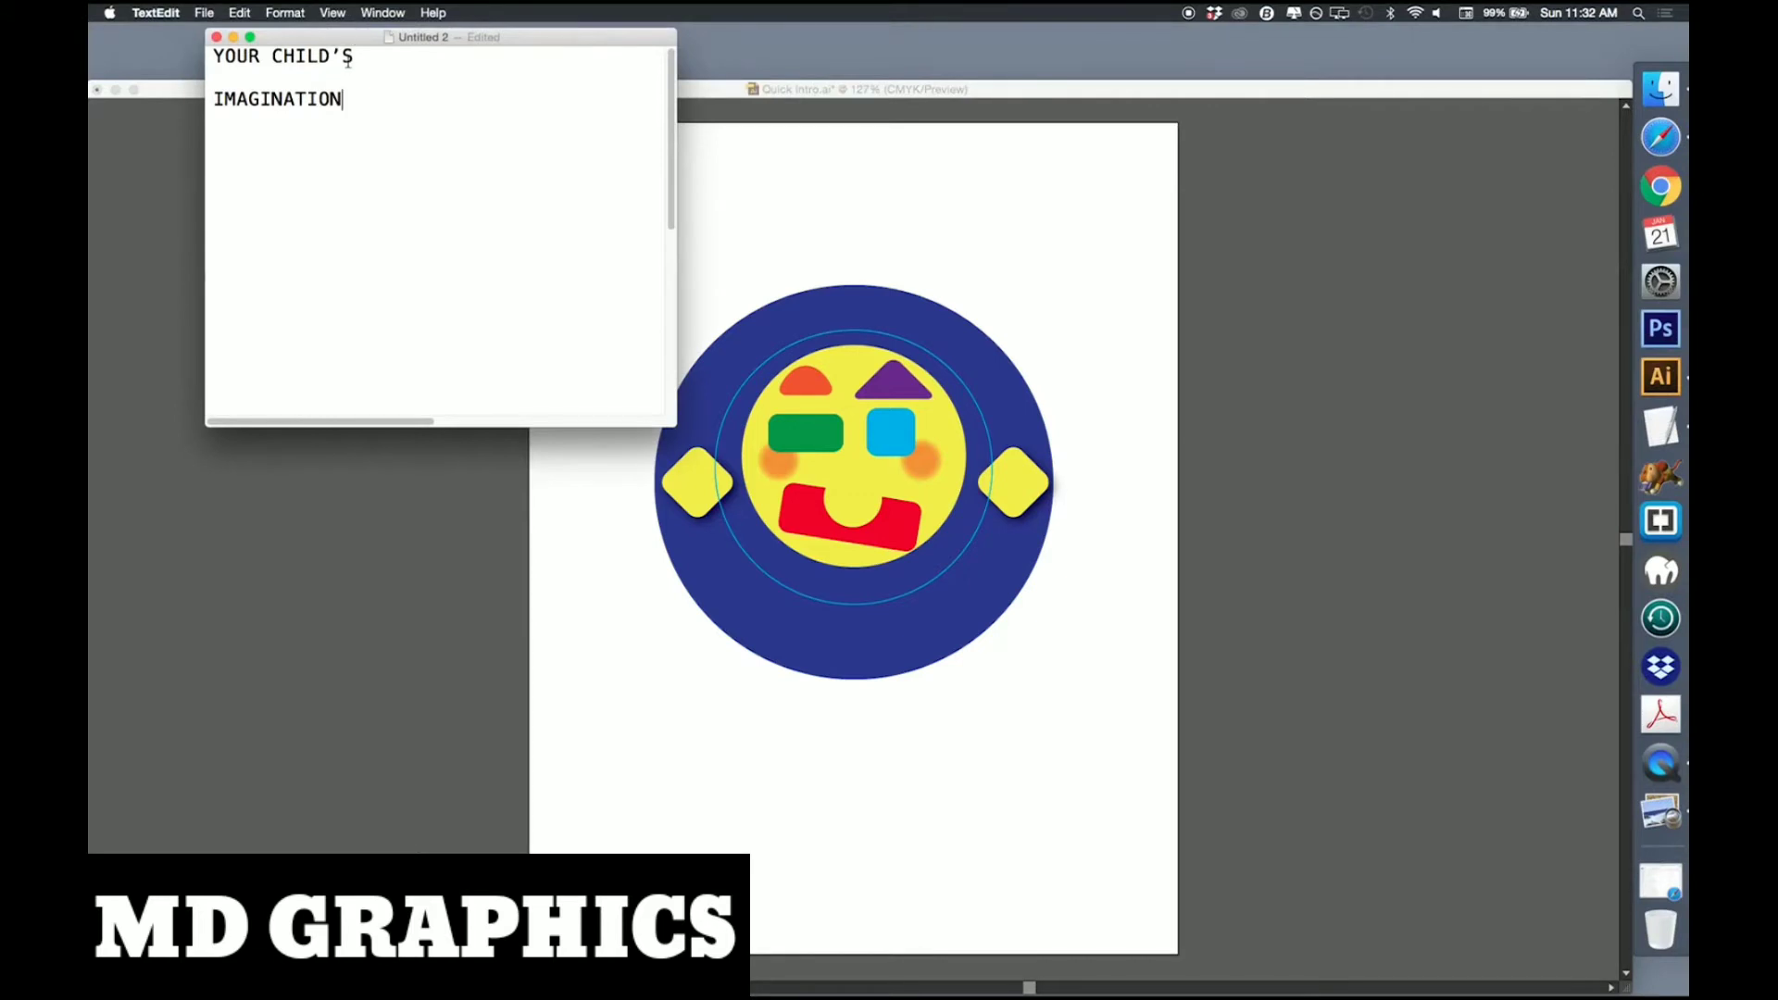
{"action": "left_click_drag", "start_coordinate": [353, 57], "coordinate": [154, 55]}
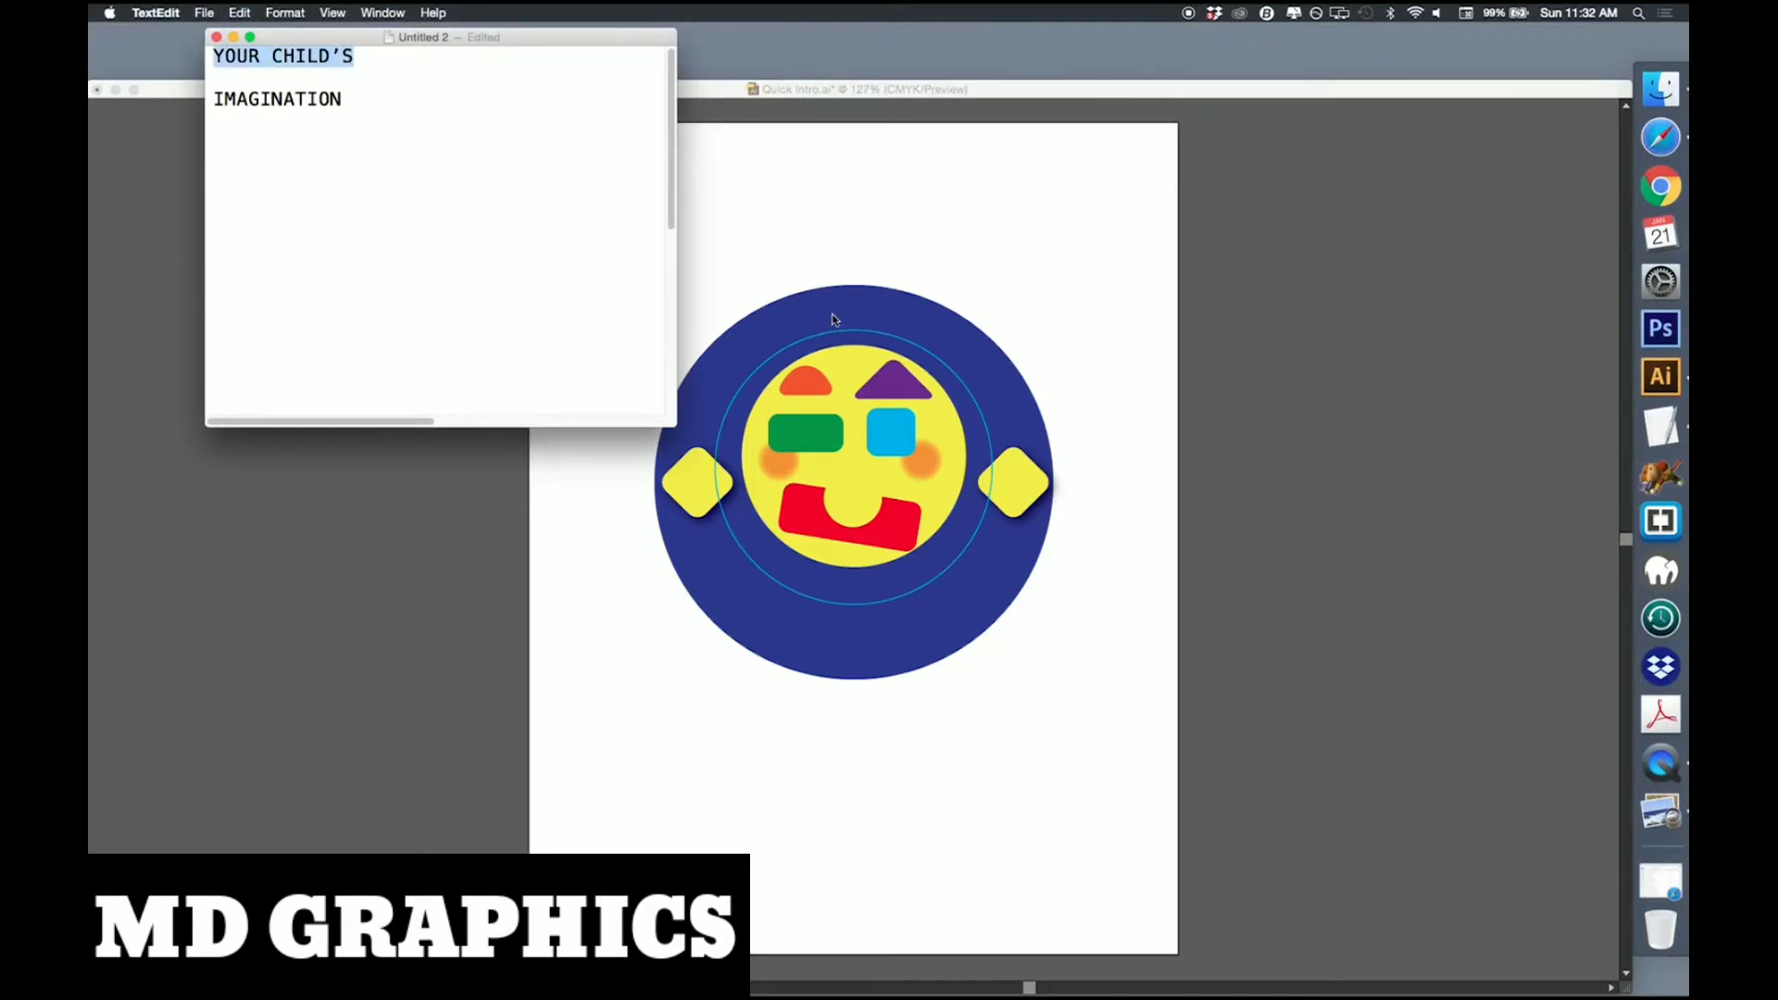
{"action": "left_click", "coordinate": [1211, 95]}
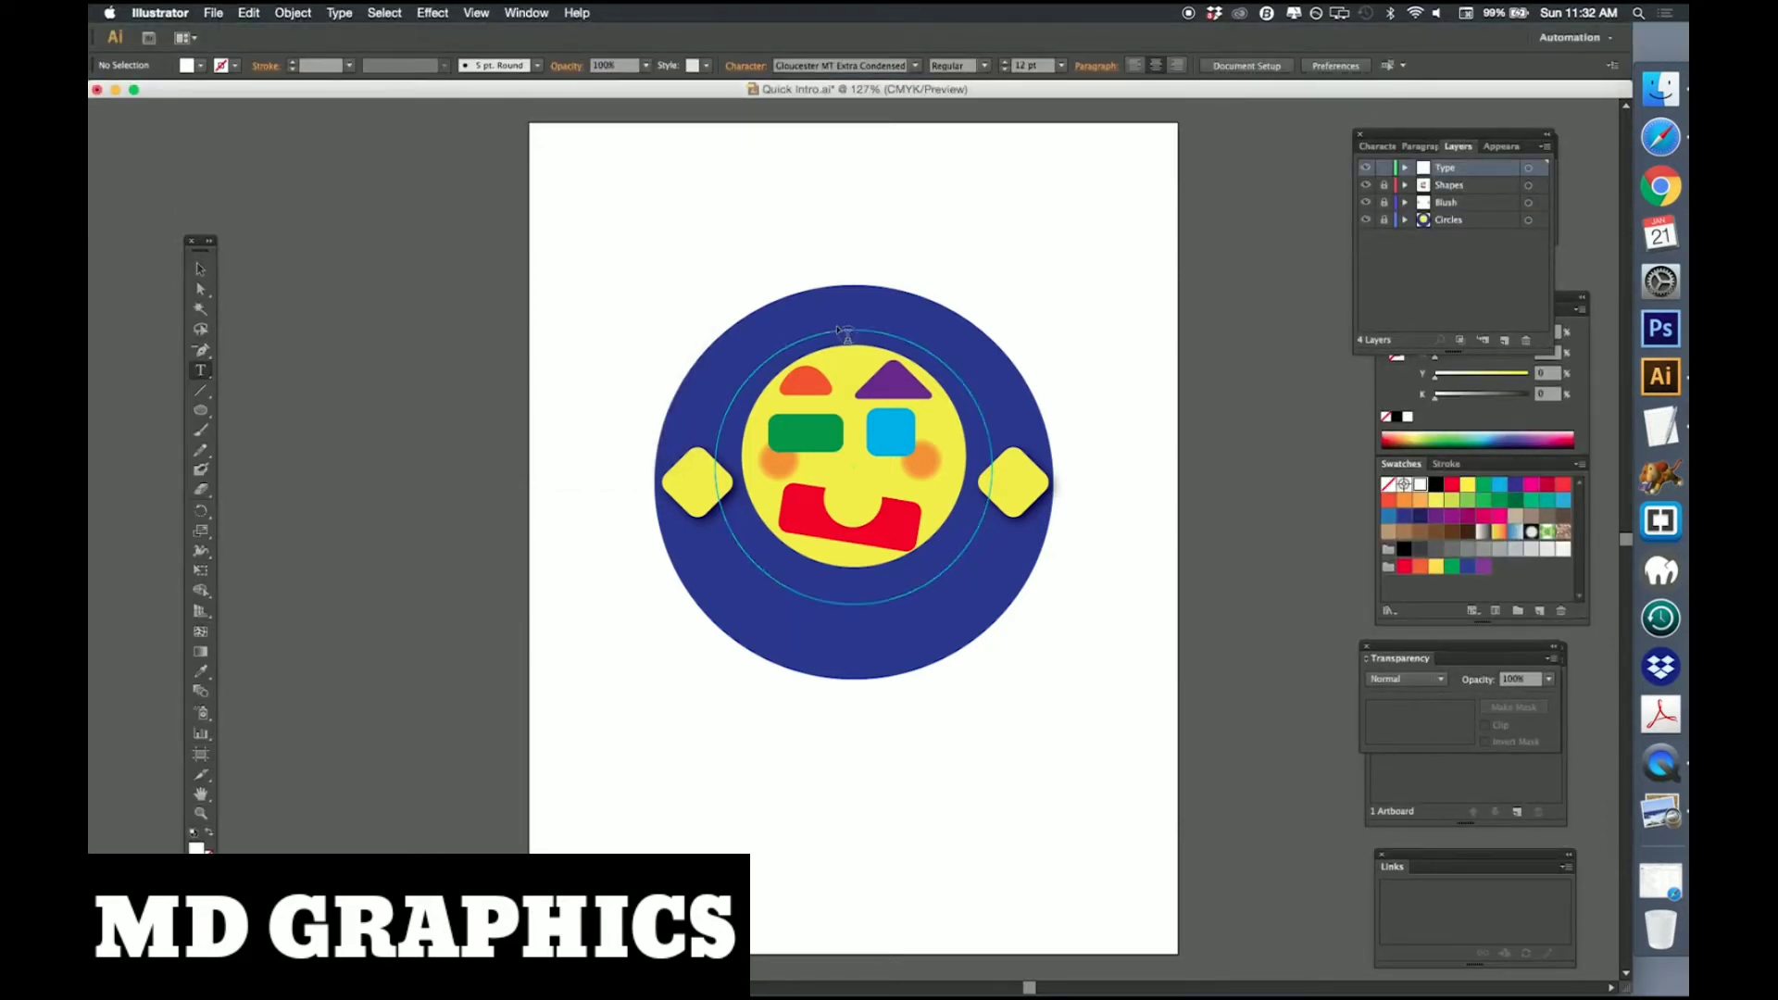
{"action": "left_click", "coordinate": [210, 372]}
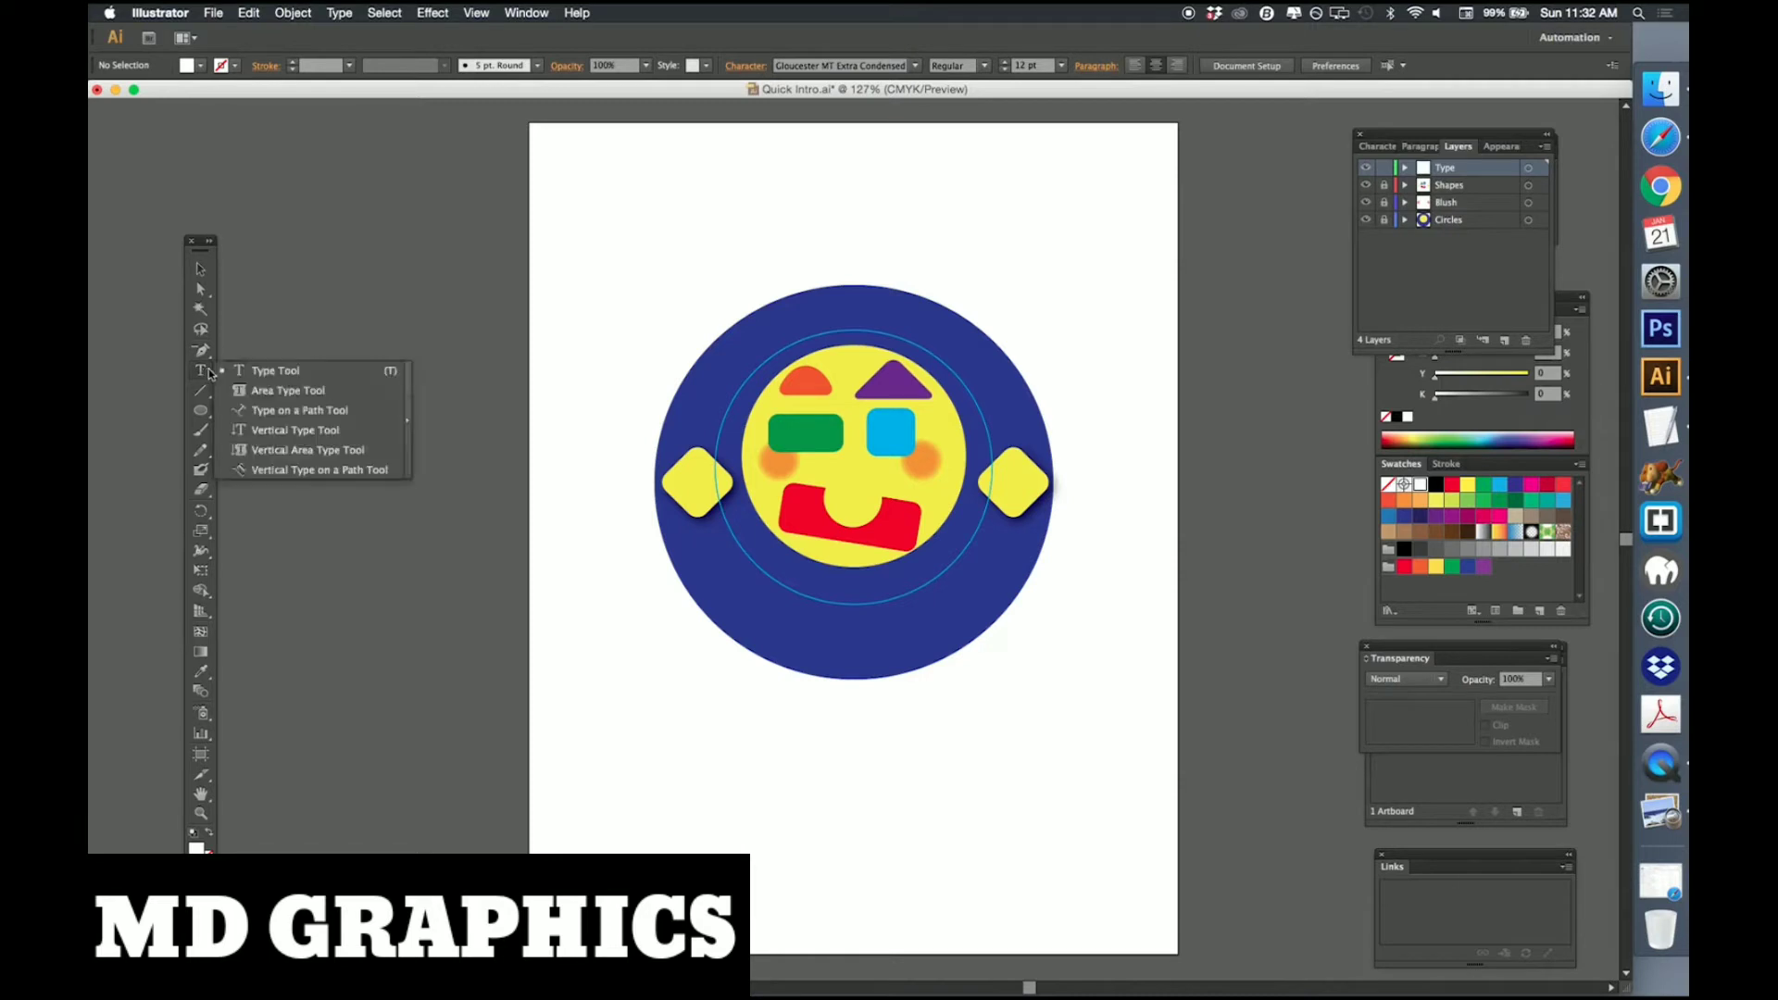
{"action": "left_click", "coordinate": [287, 410]}
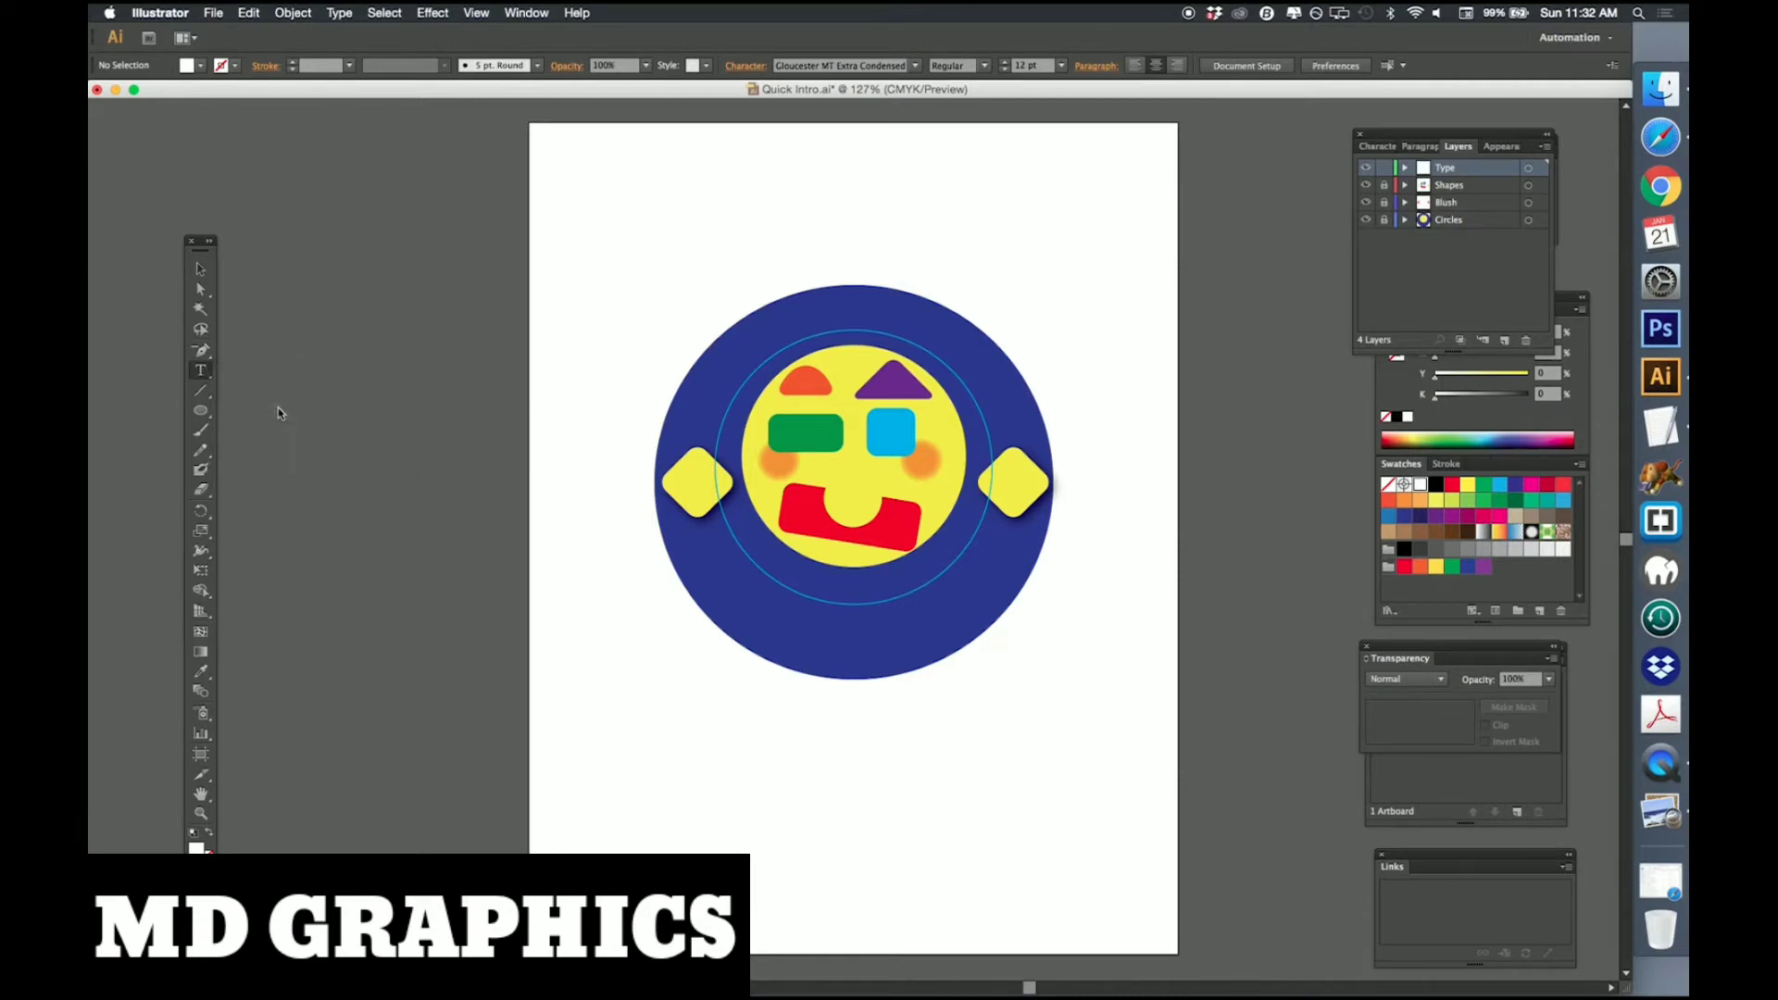
{"action": "left_click", "coordinate": [849, 328]}
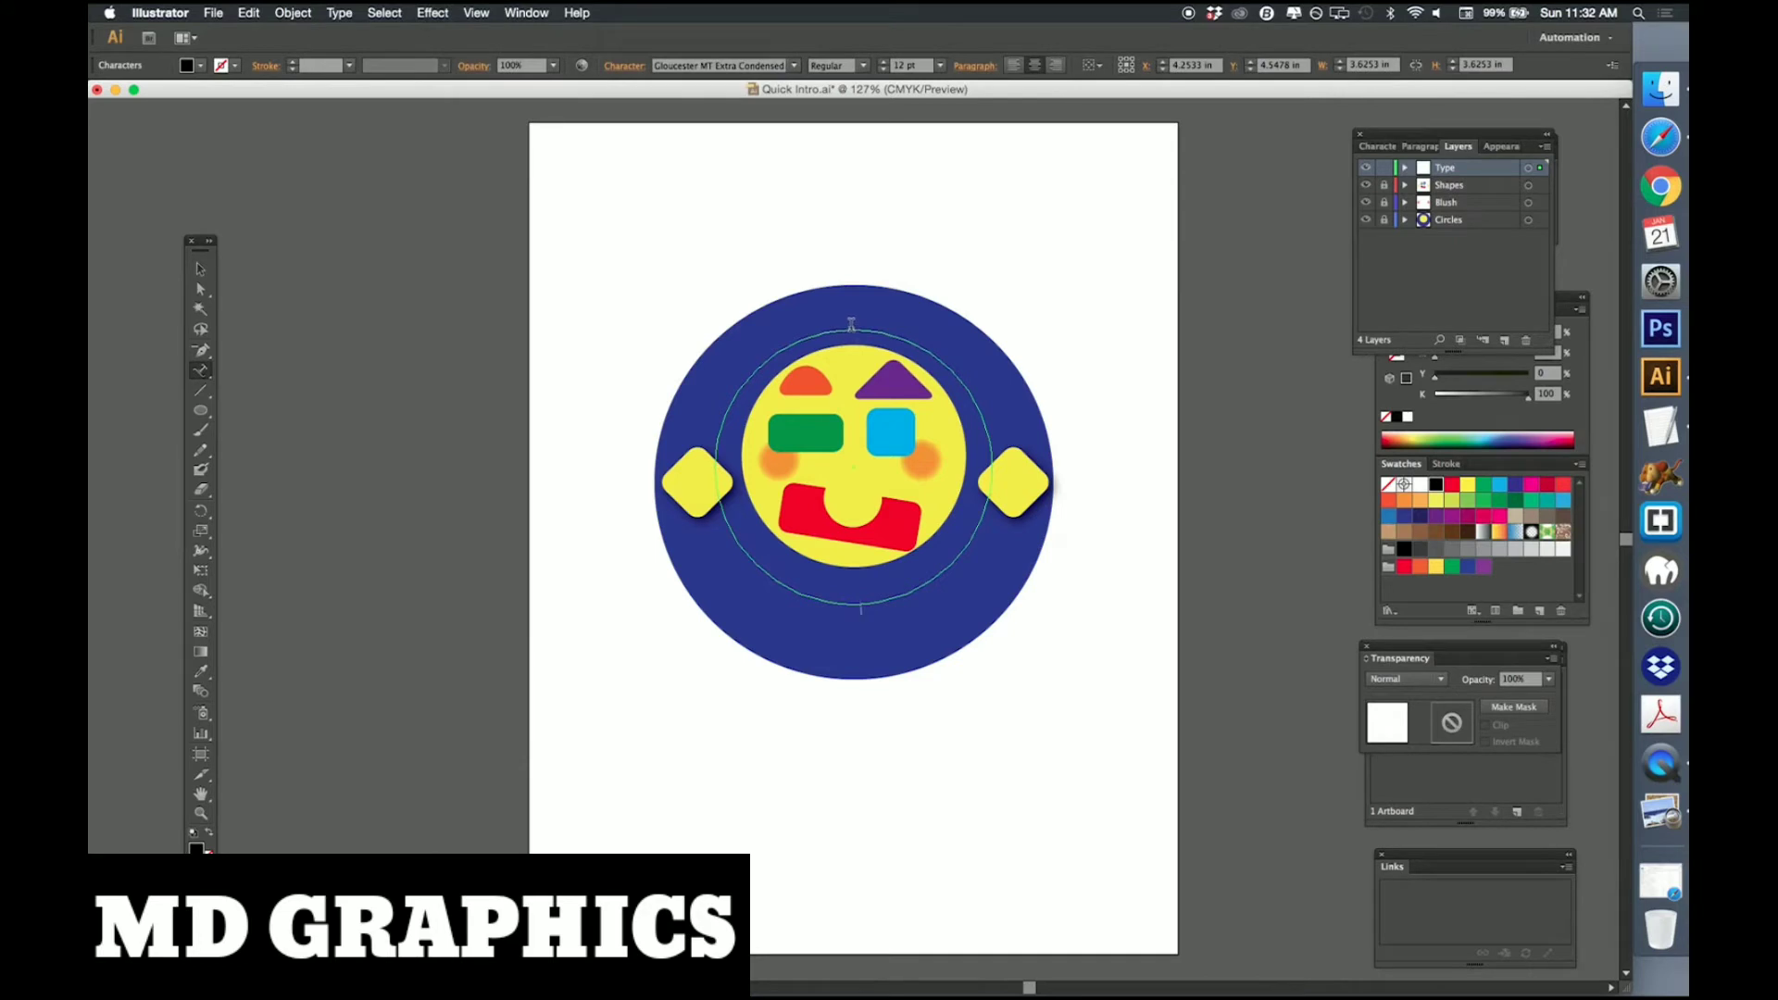
{"action": "key", "text": "Escape"}
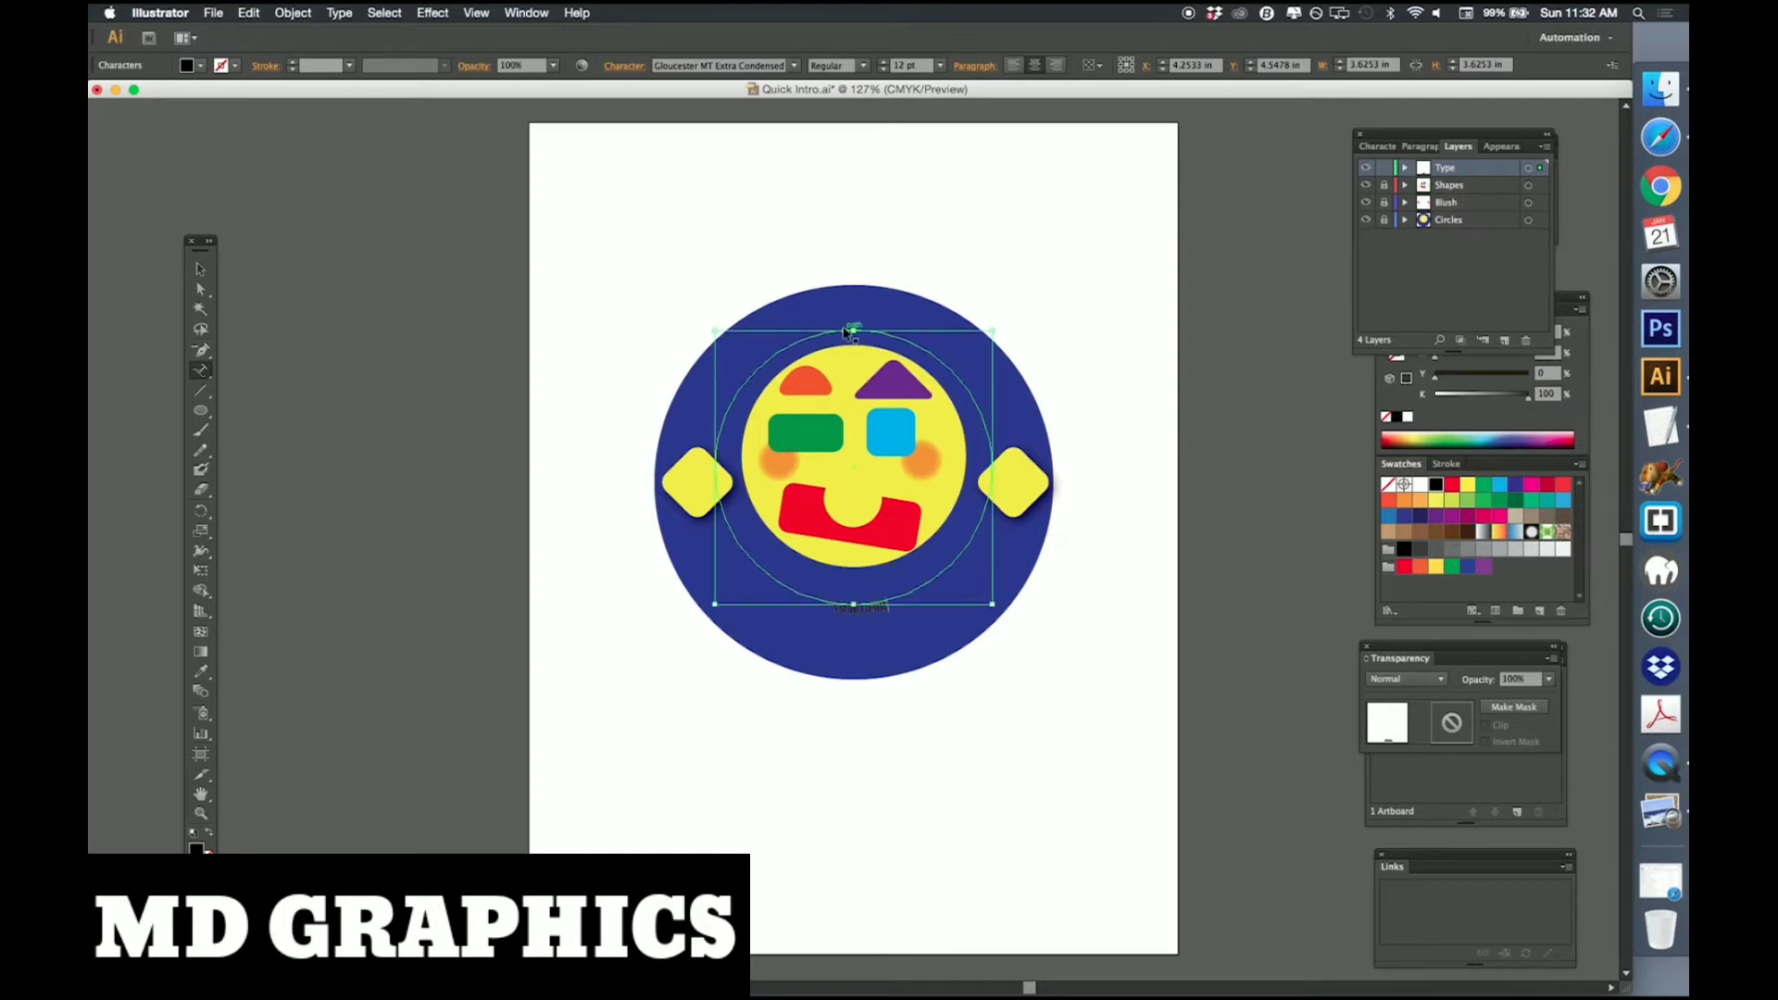
Give all of the circular text a white fill and the Hobo Std Medium font.
{"action": "key", "text": "super+a"}
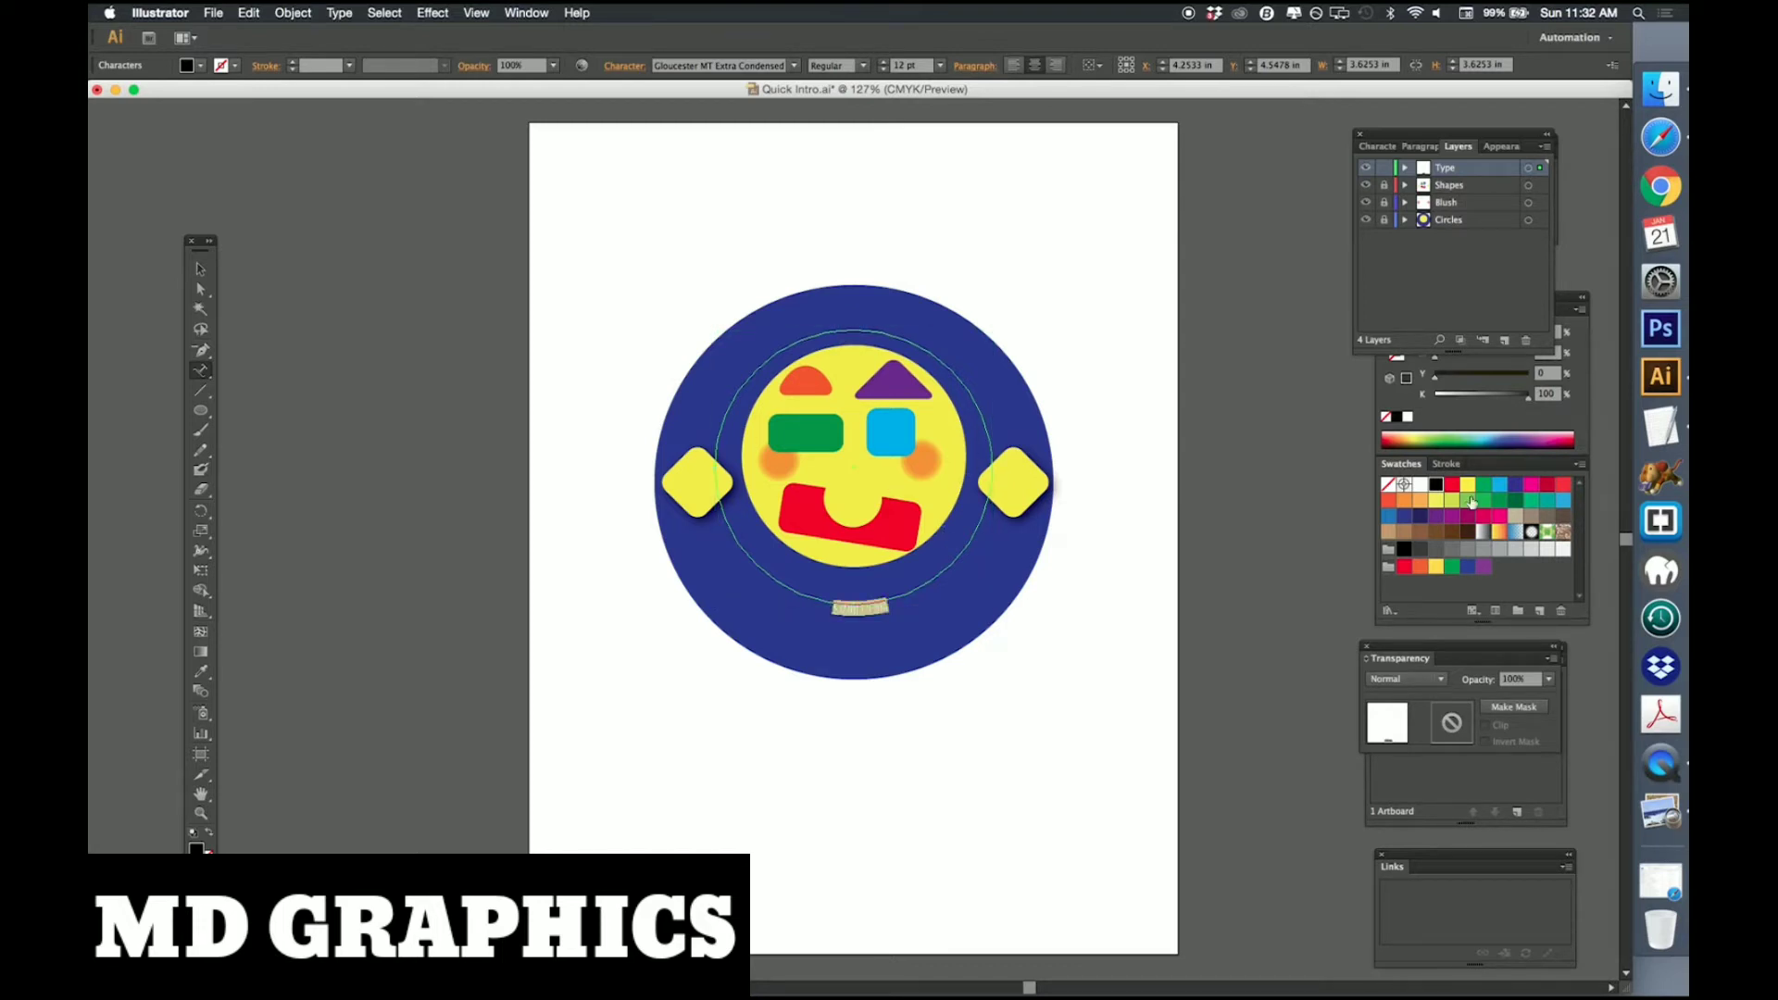
{"action": "left_click", "coordinate": [1420, 485]}
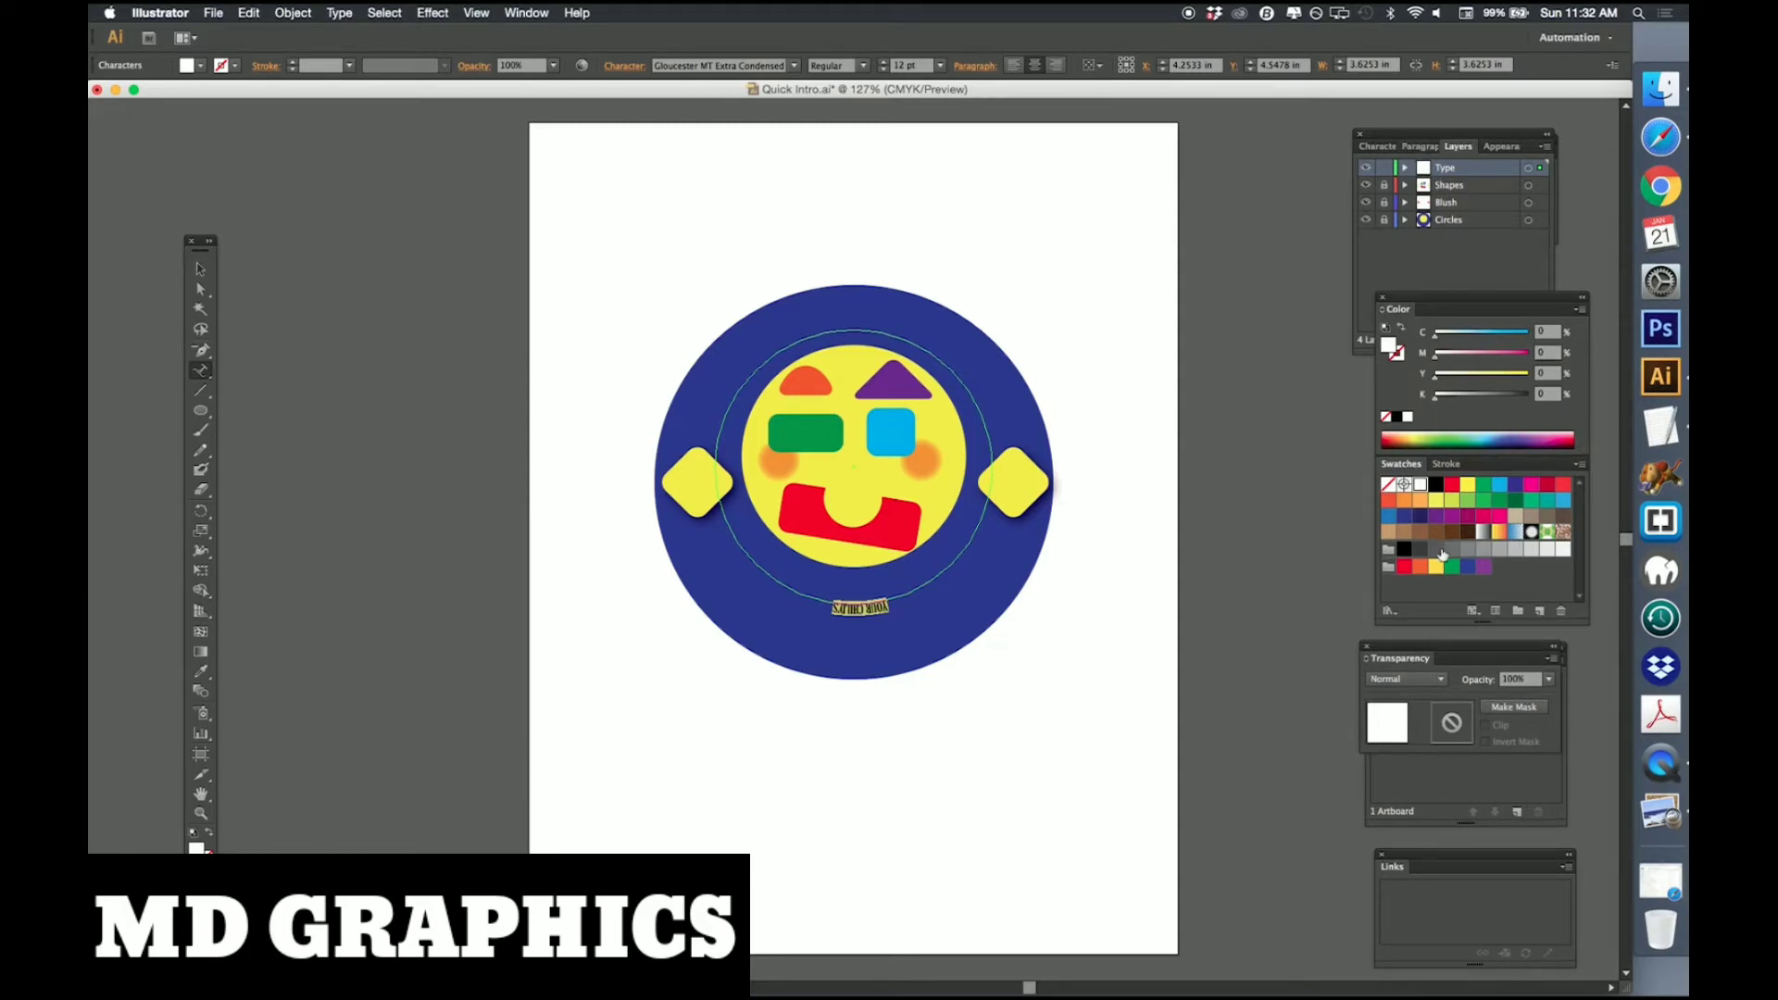
{"action": "key", "text": "super+t"}
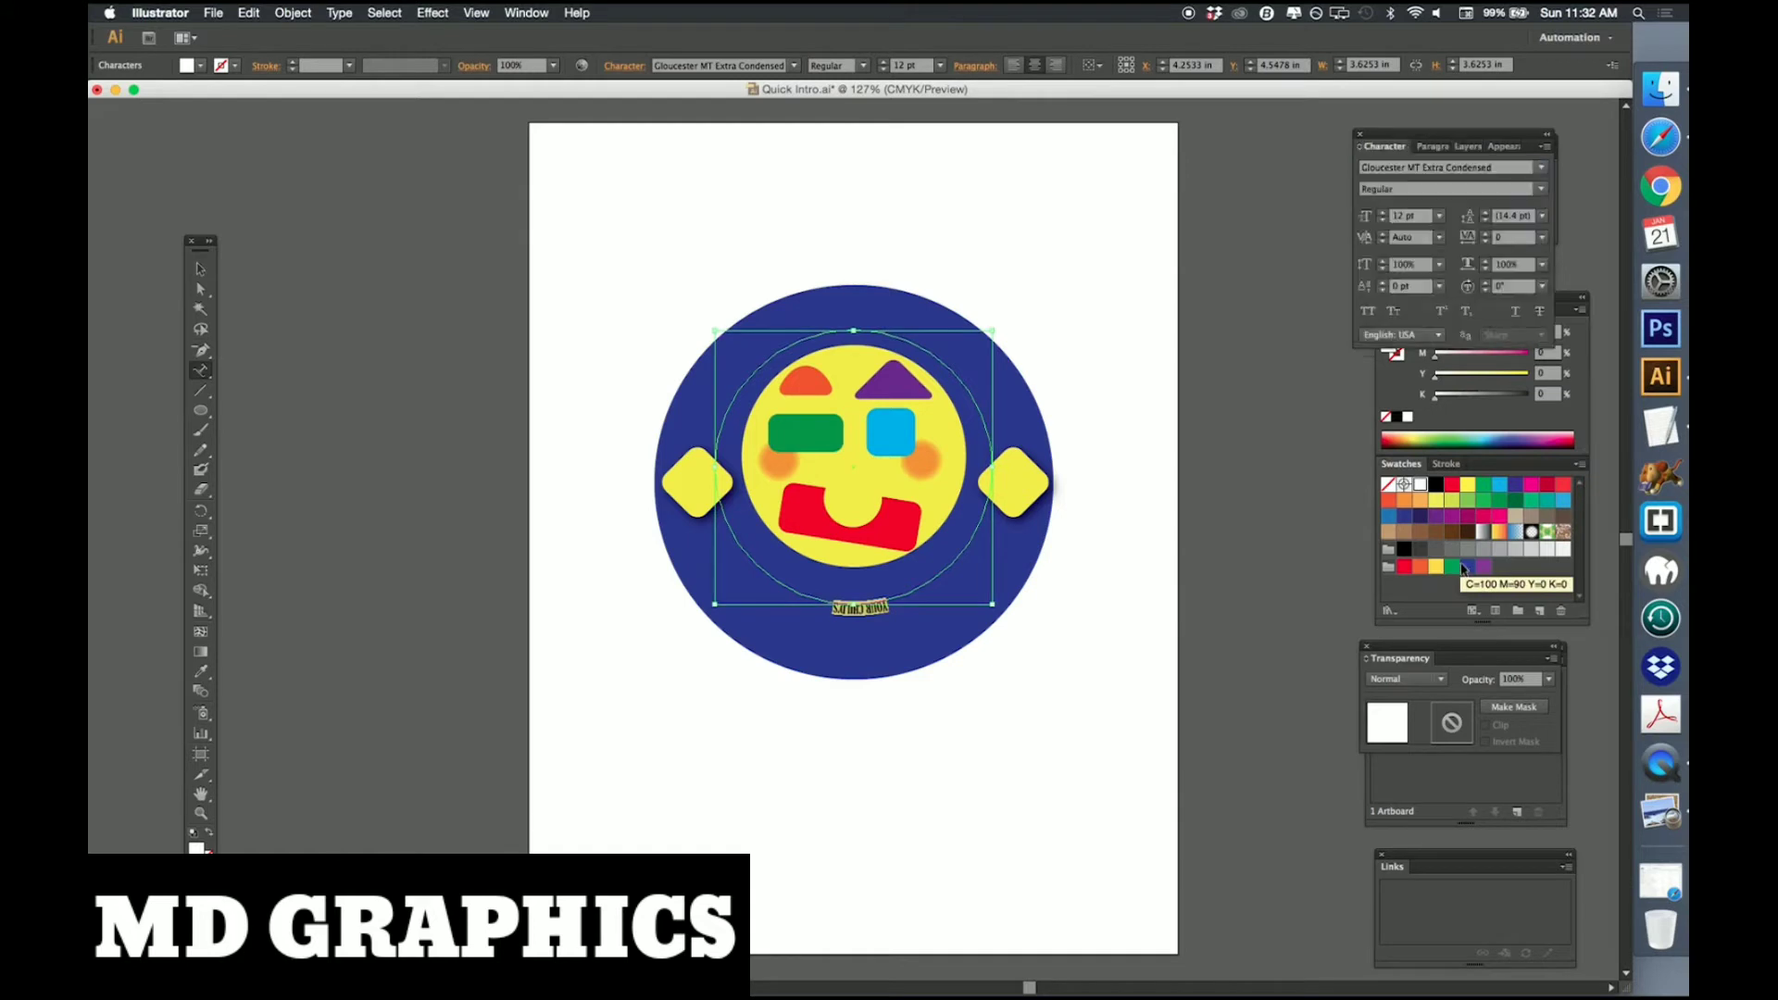
{"action": "left_click", "coordinate": [1543, 170]}
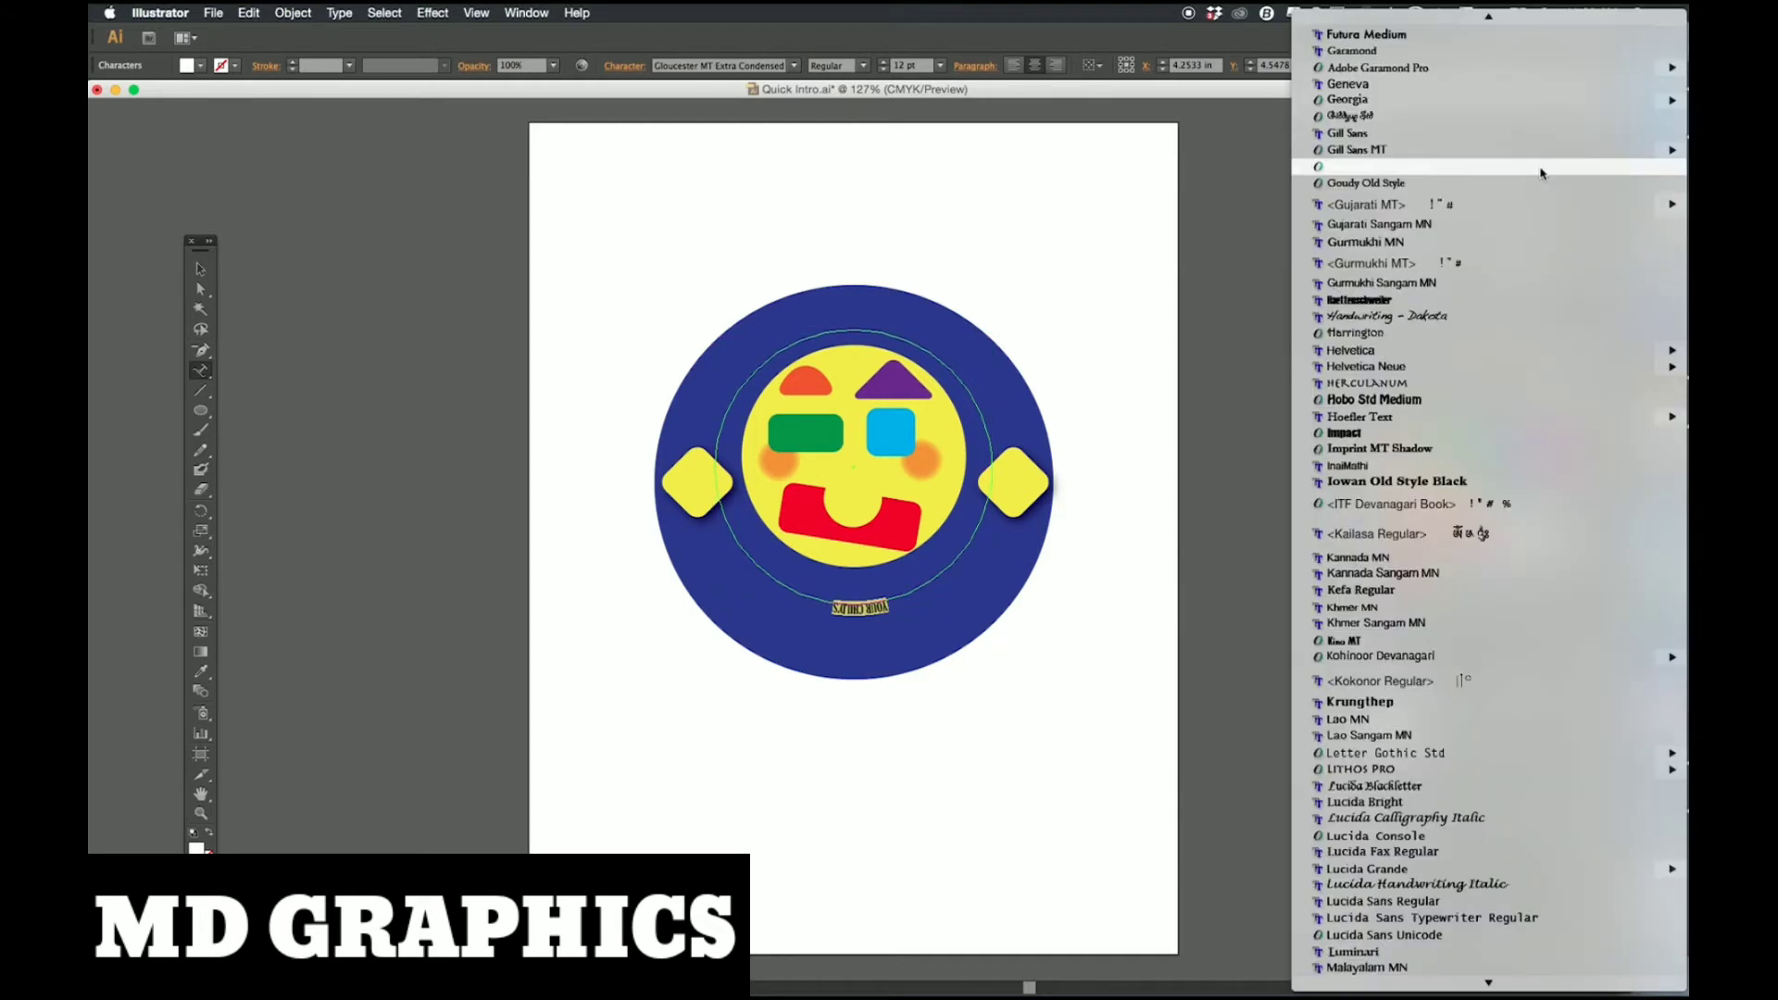
{"action": "left_click", "coordinate": [1432, 400]}
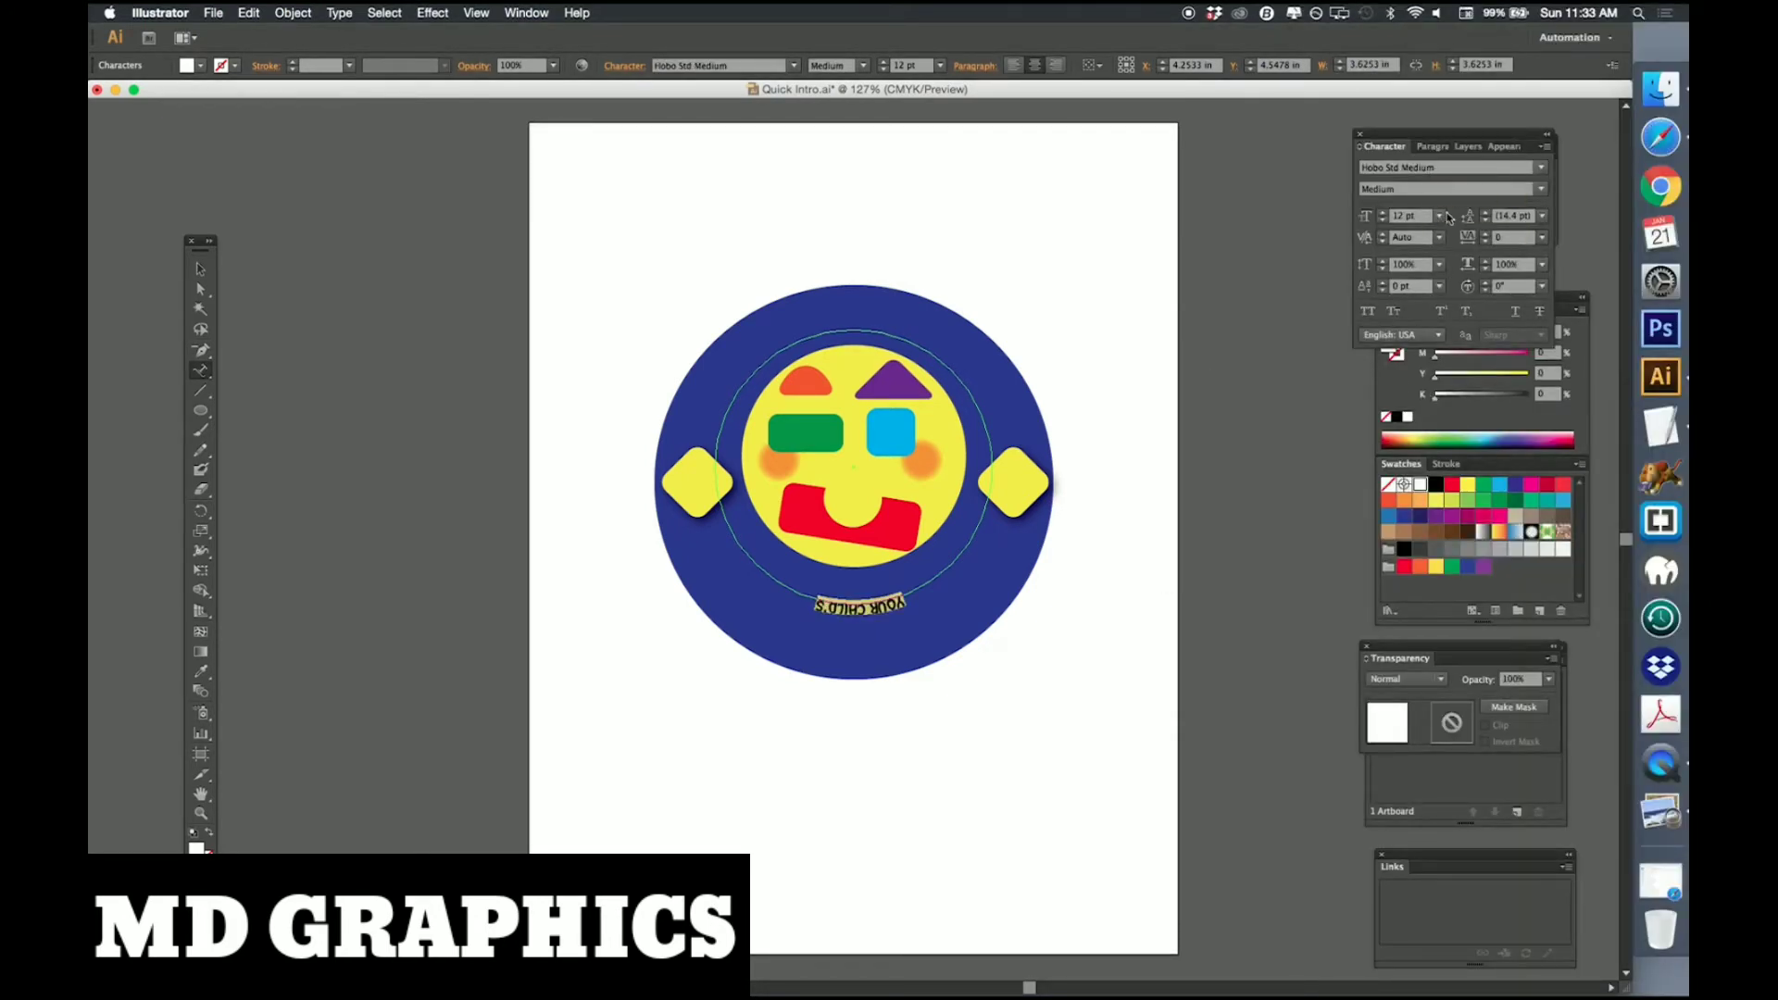
Enlarge the circular text to 36 pt and slide it around the path so it arches over the top of the face.
{"action": "left_click", "coordinate": [1440, 217]}
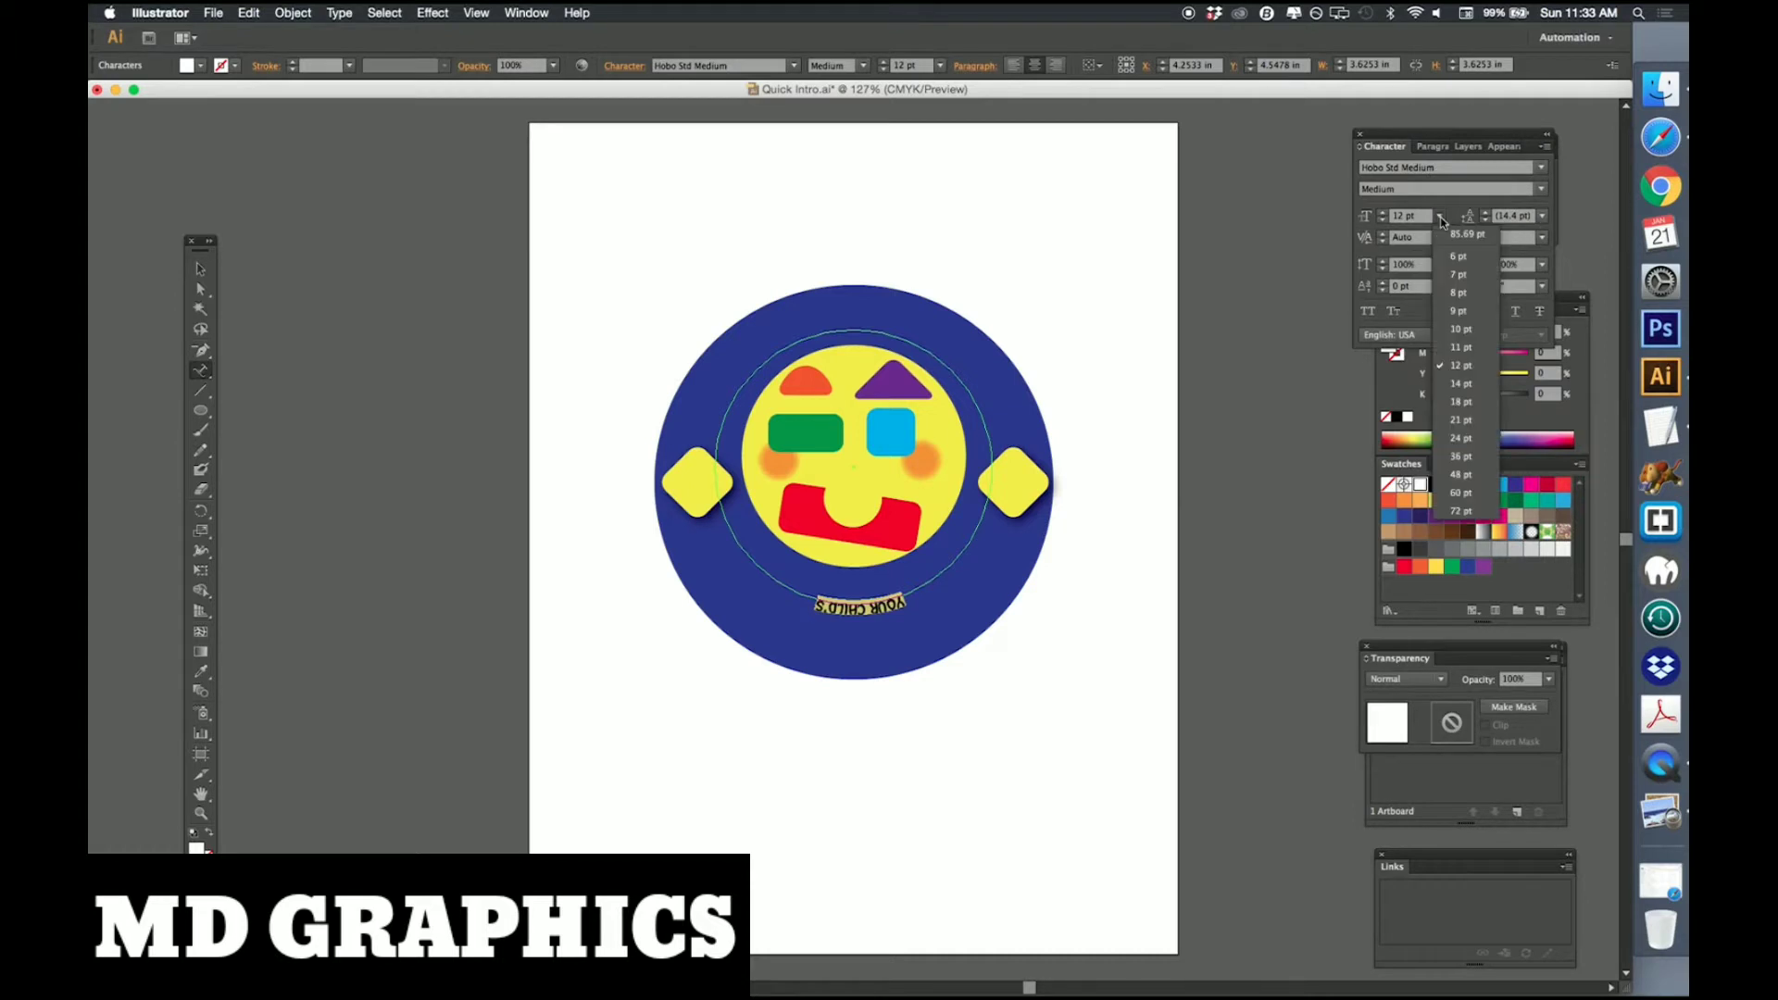
{"action": "left_click", "coordinate": [1453, 461]}
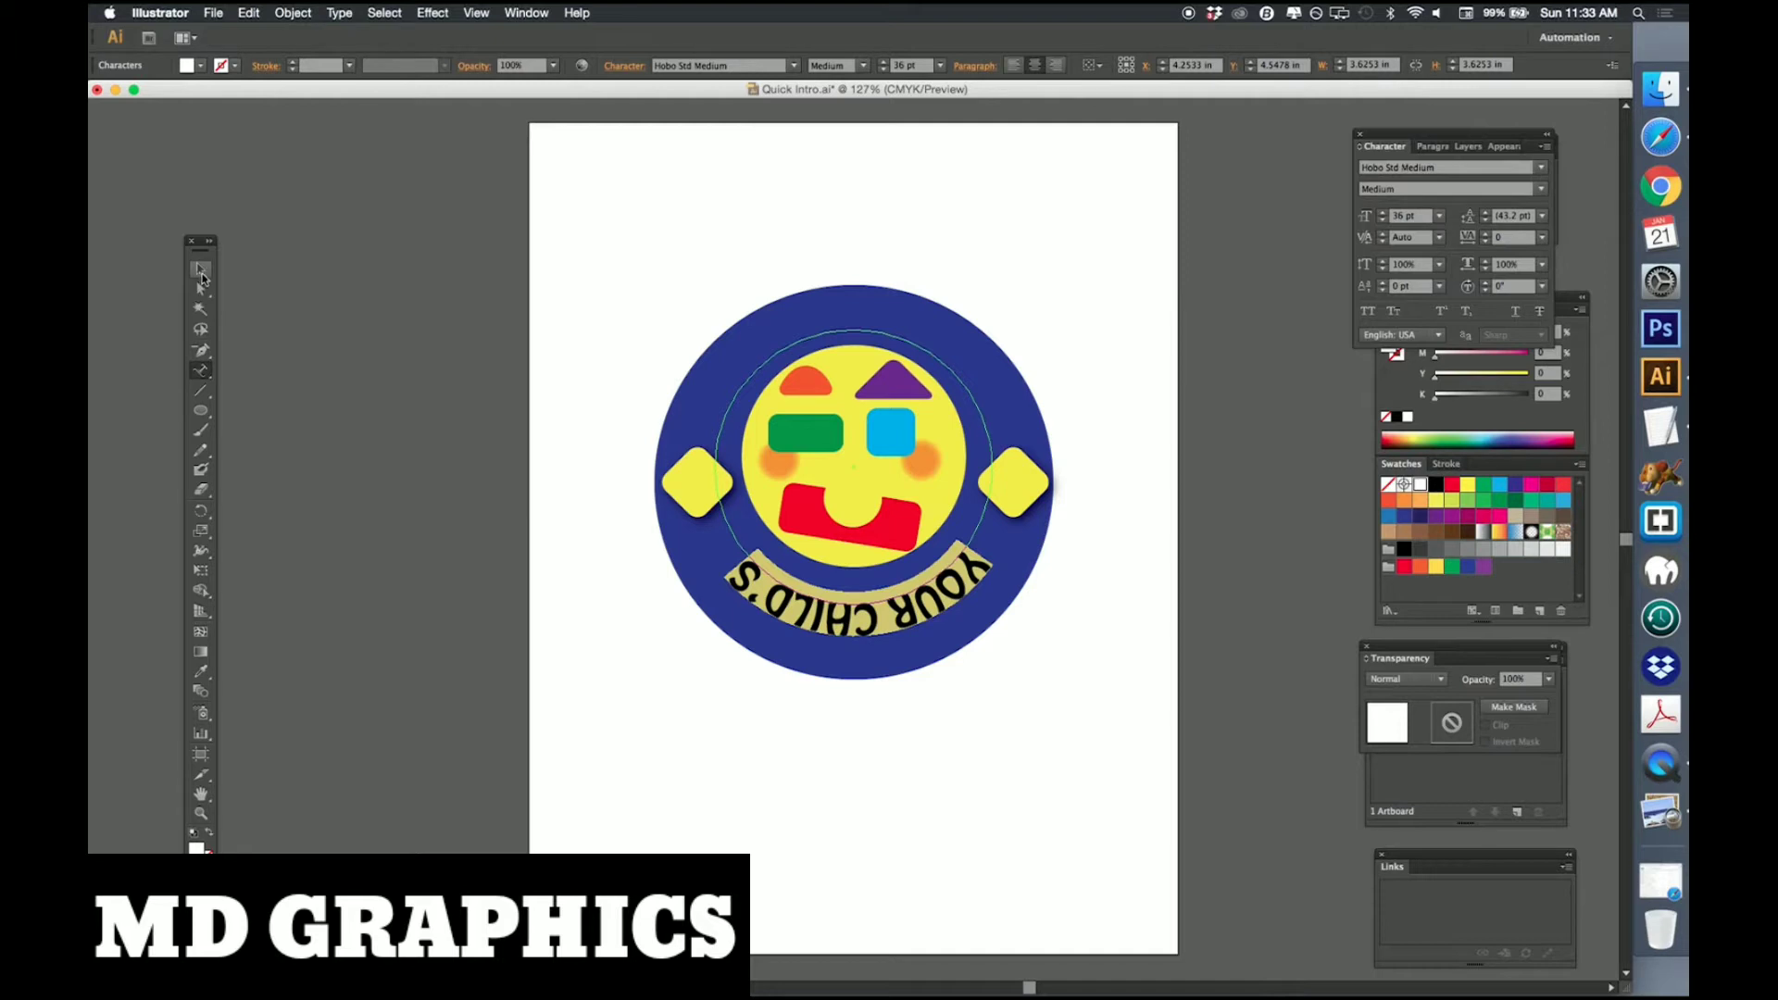
{"action": "left_click", "coordinate": [211, 267]}
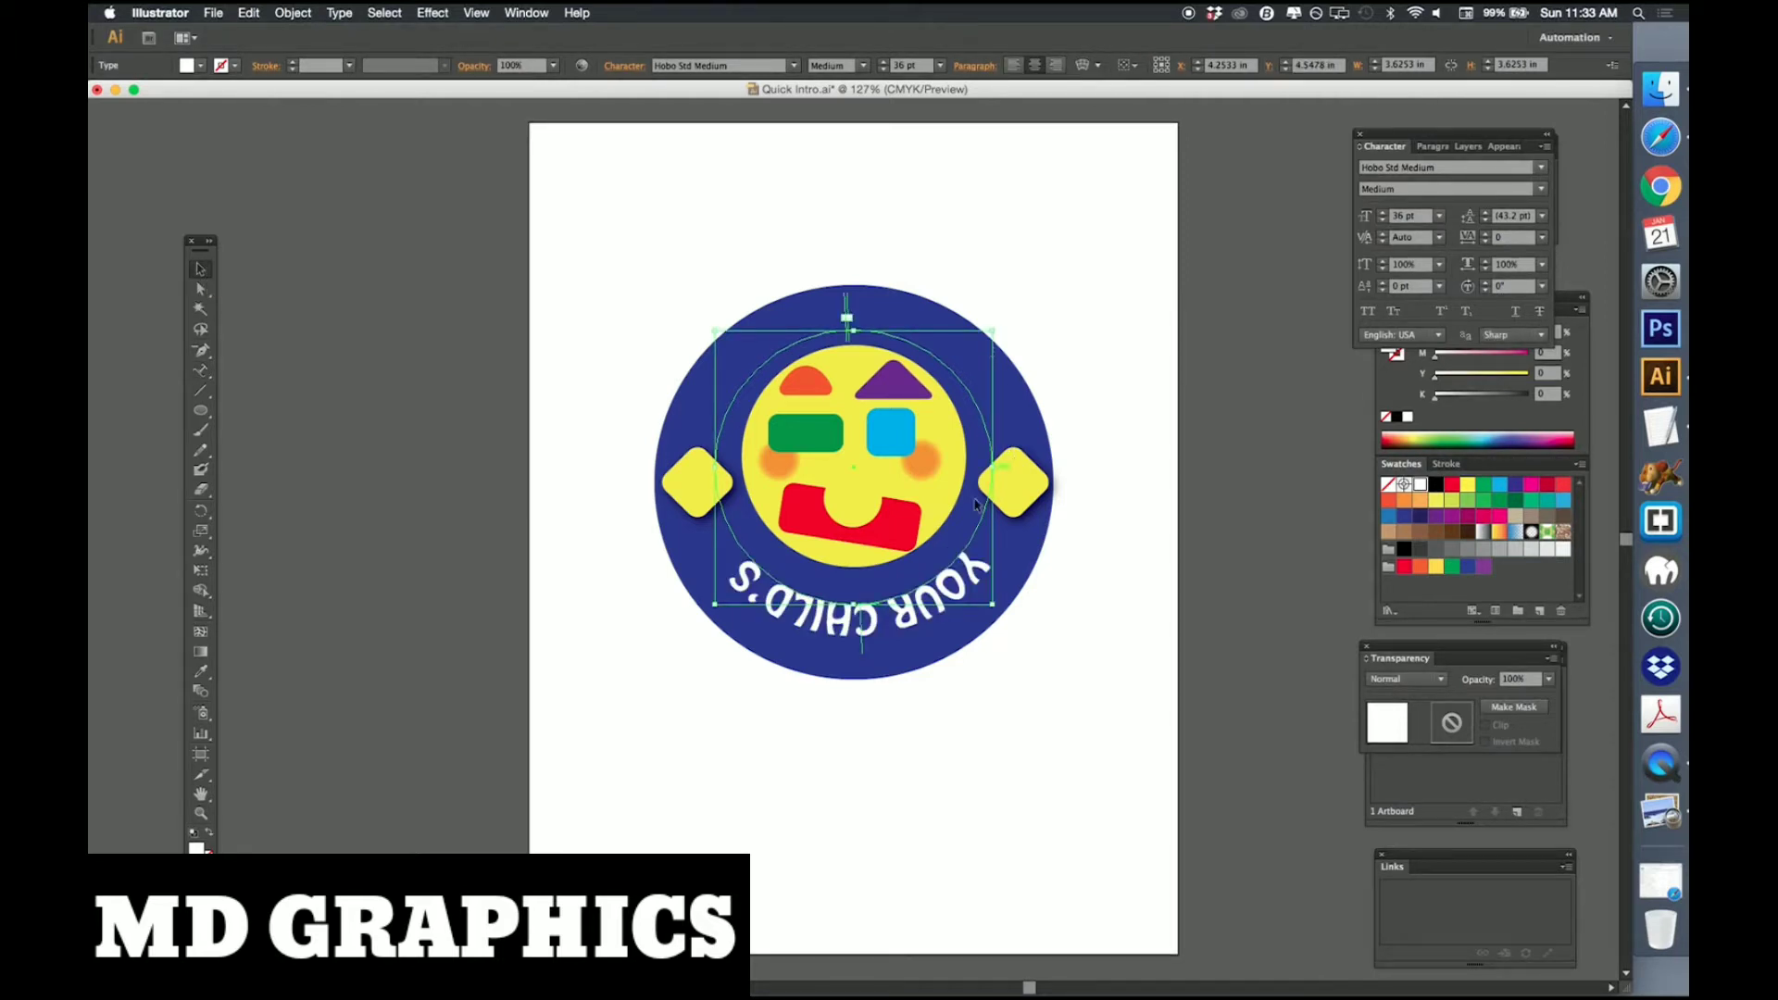
{"action": "left_click_drag", "start_coordinate": [863, 651], "coordinate": [853, 315]}
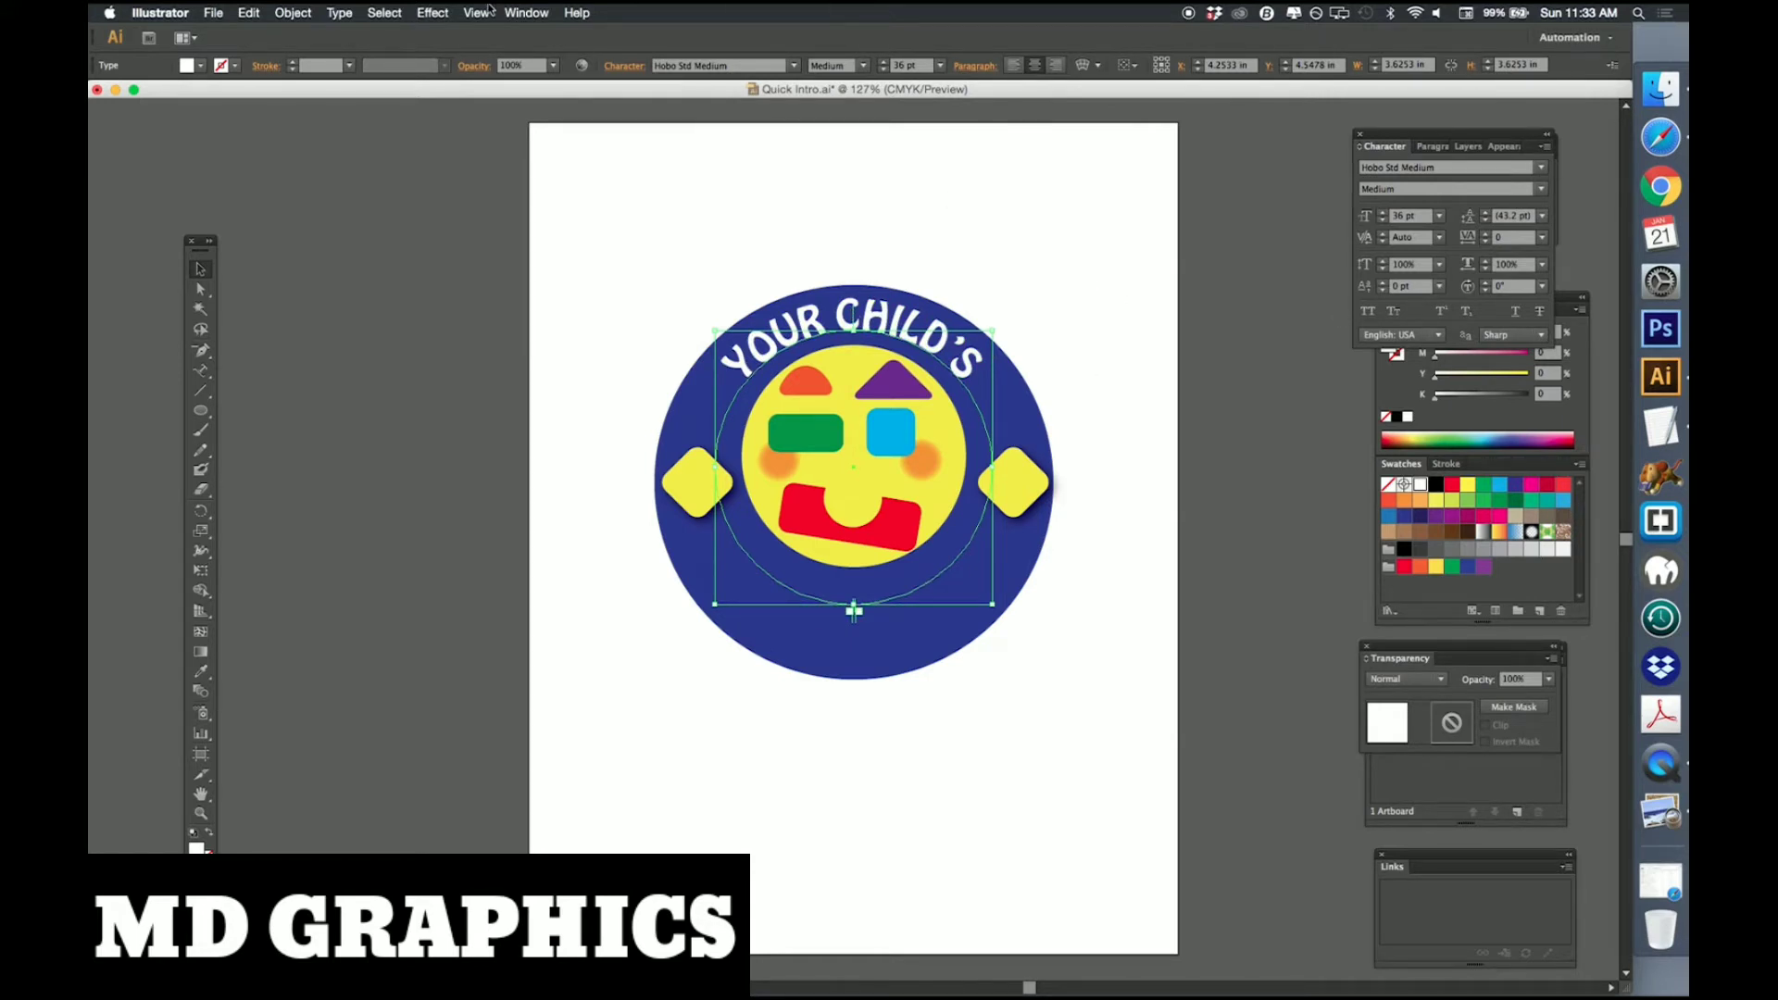
Duplicate the Type layer together with its circular lettering.
{"action": "left_click", "coordinate": [526, 12]}
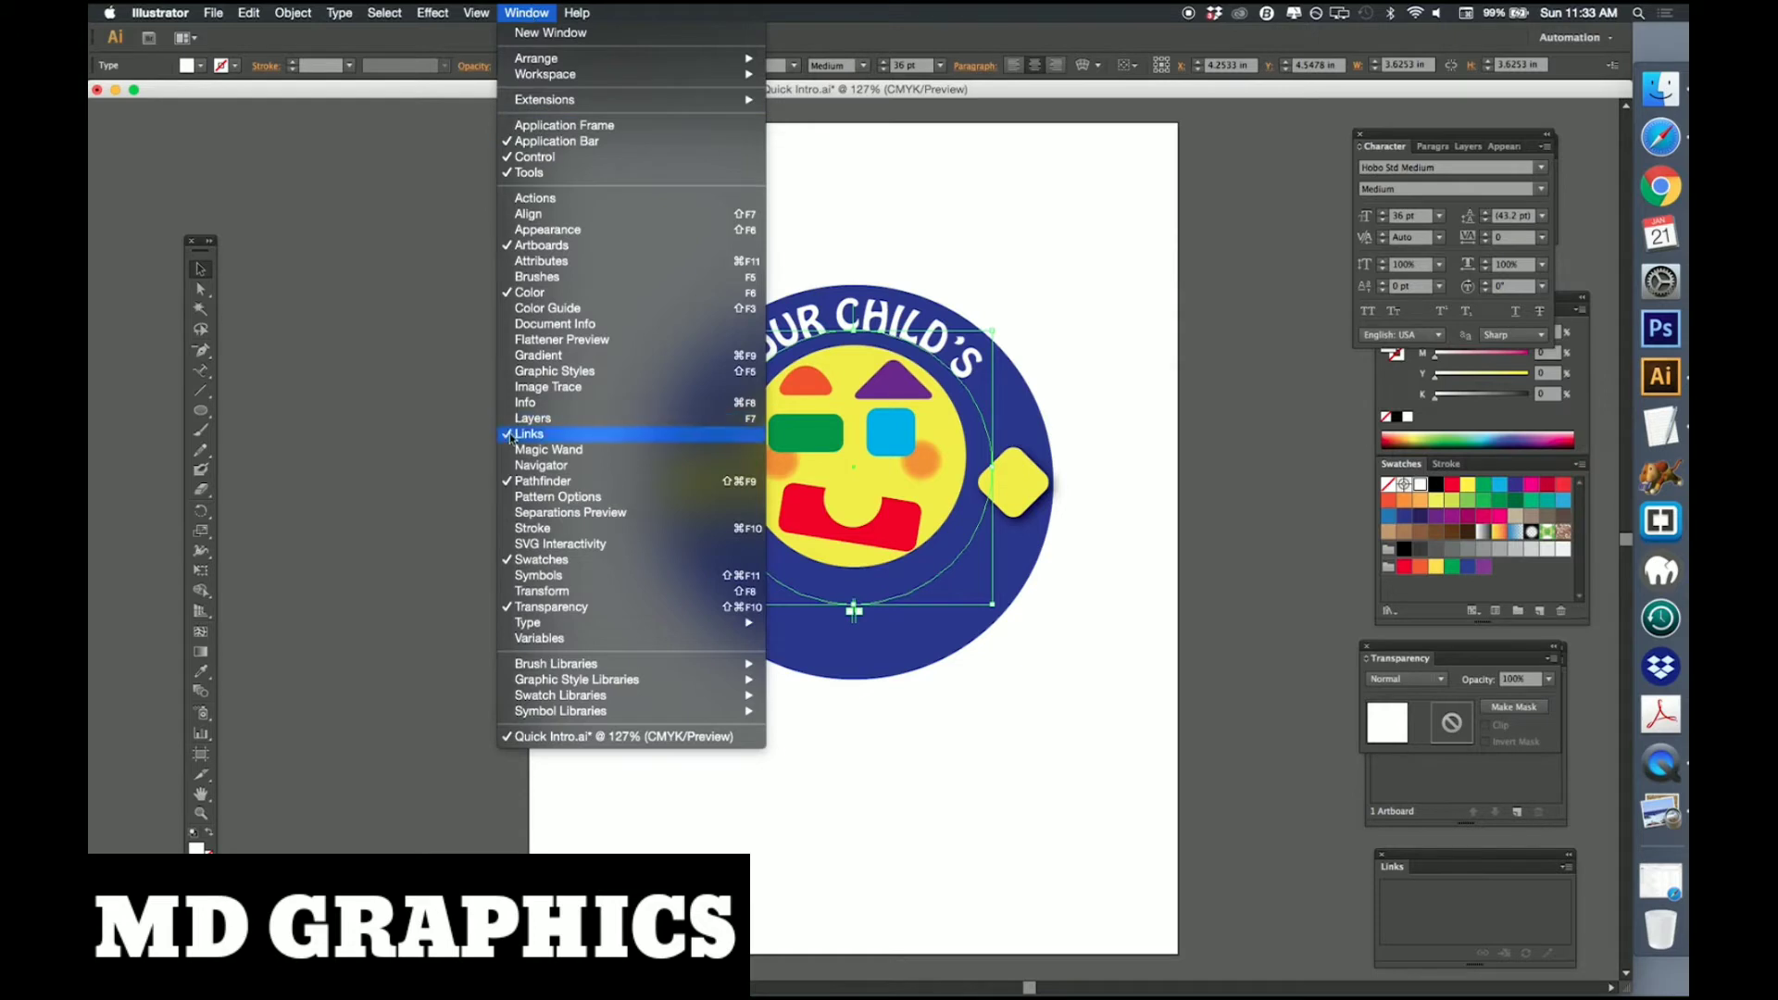
{"action": "left_click", "coordinate": [537, 418]}
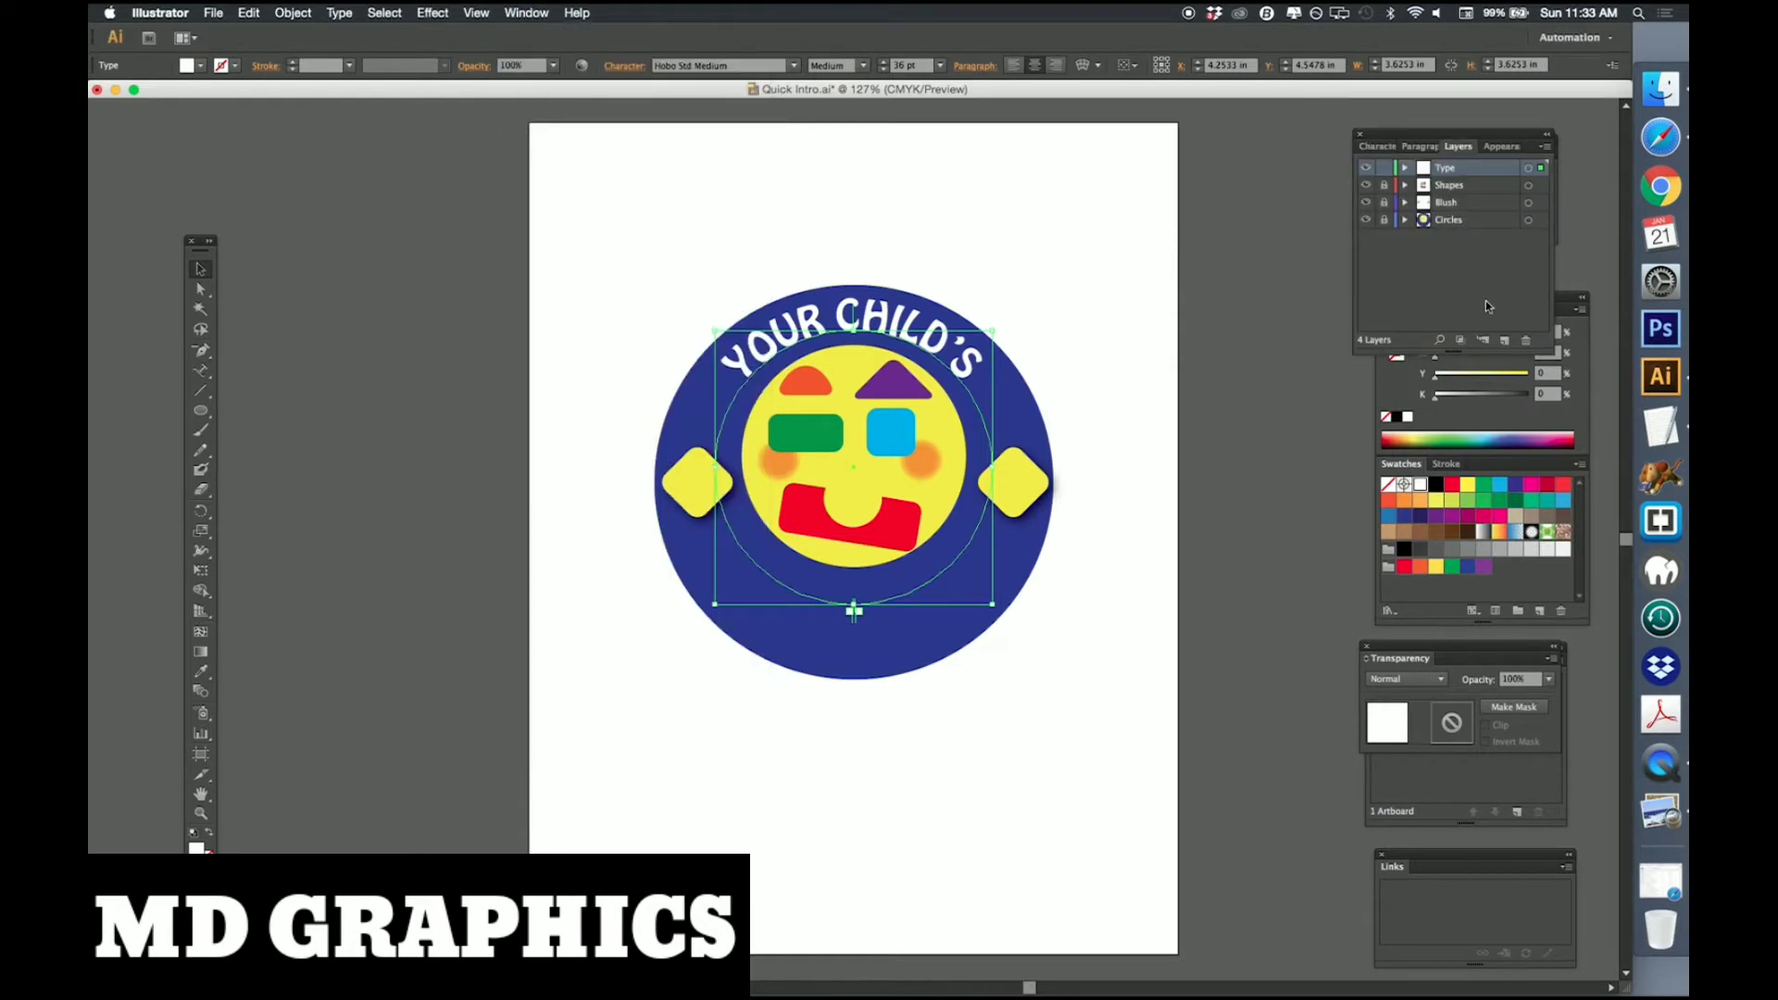
{"action": "left_click", "coordinate": [1544, 148]}
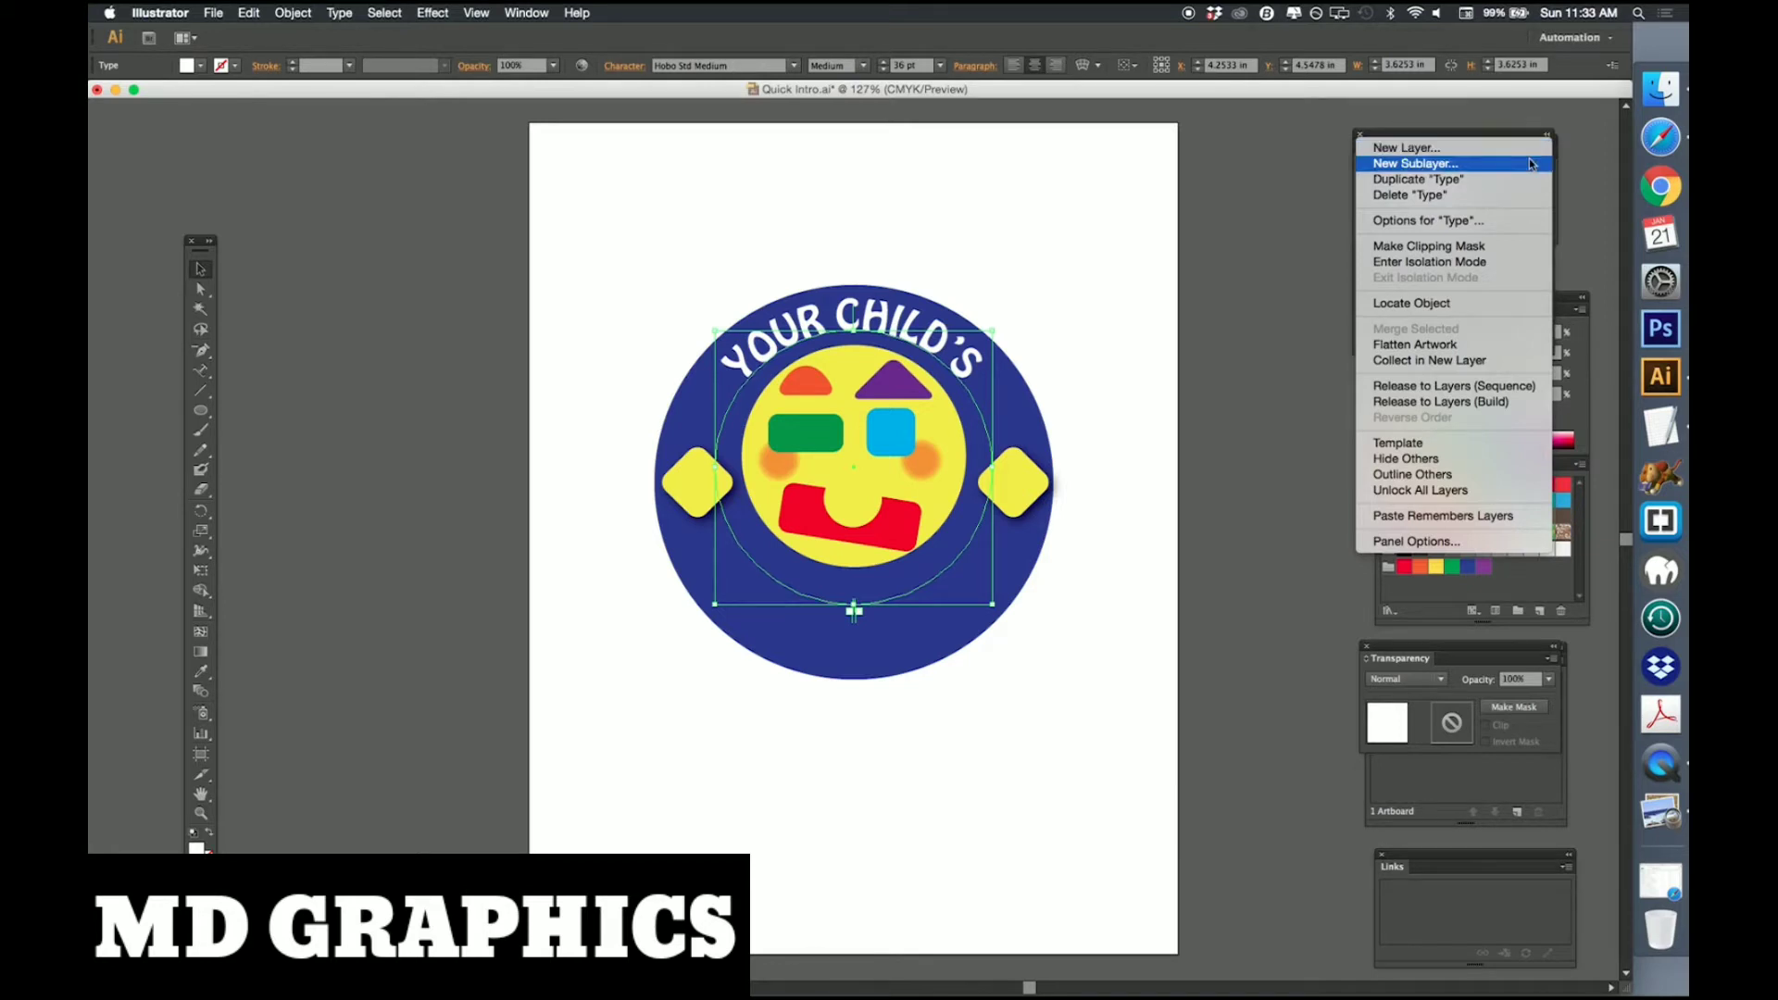
{"action": "left_click", "coordinate": [1523, 177]}
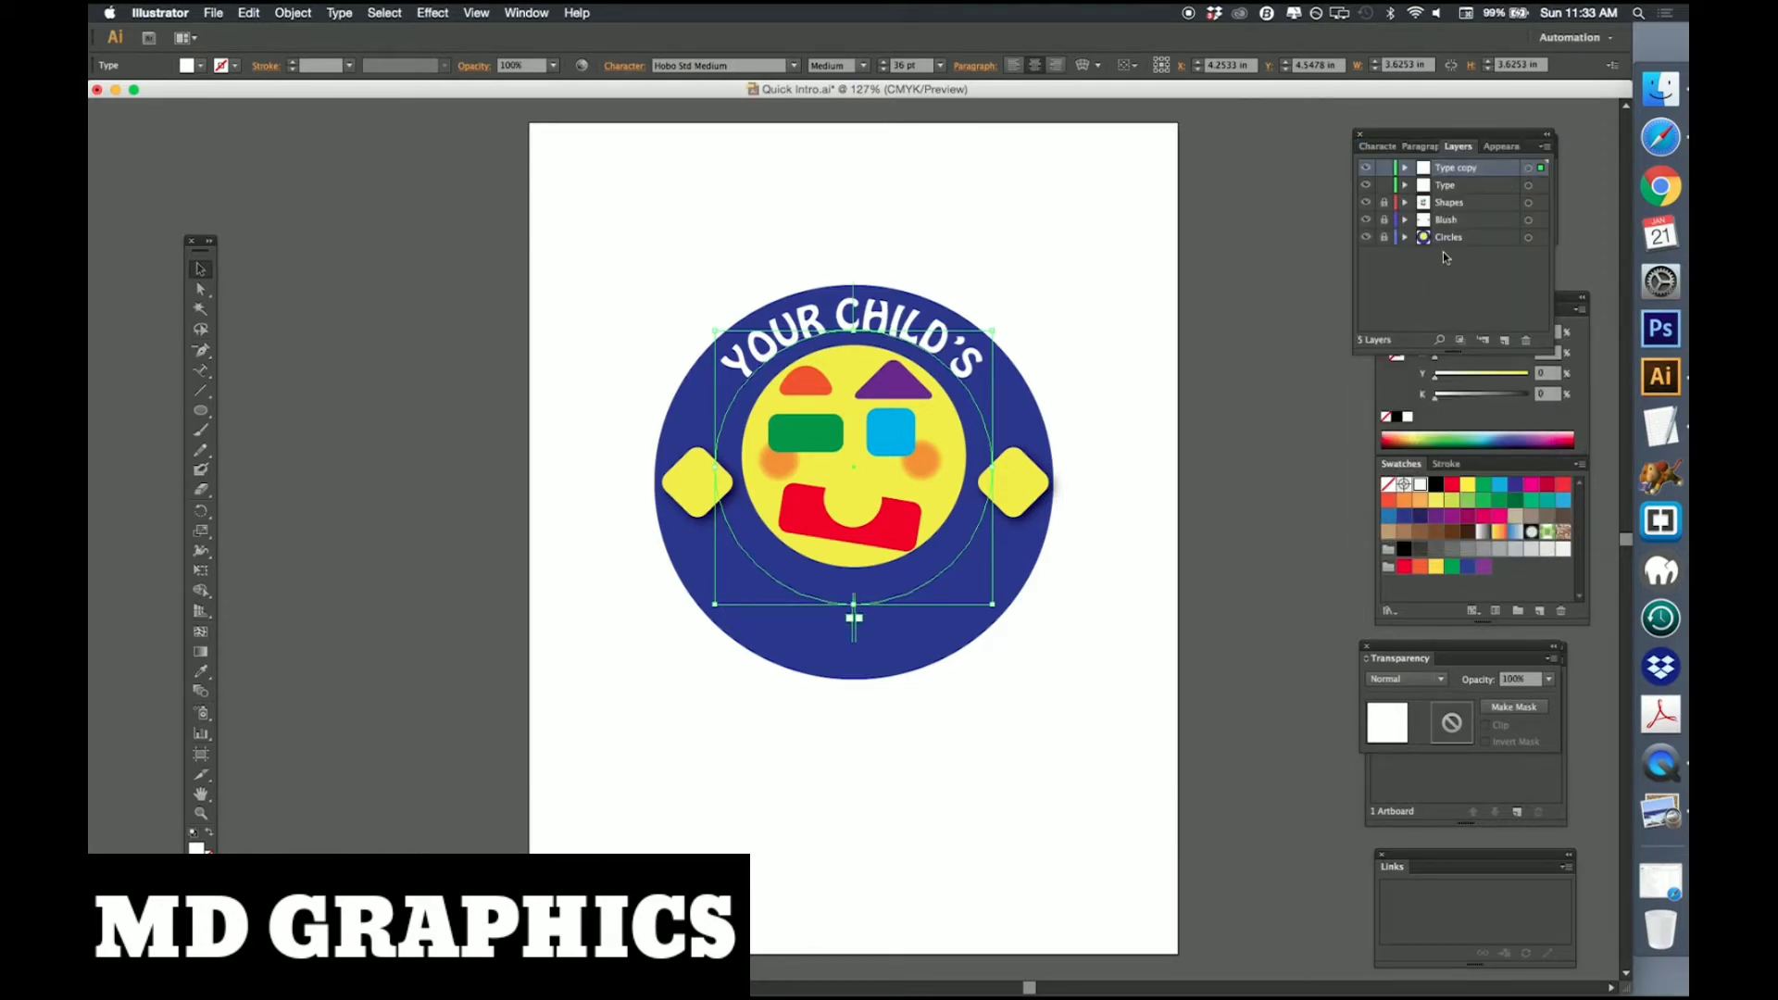
Lock the original Type layer and flip the duplicated text to the inside of the circle's lower edge.
{"action": "left_click", "coordinate": [1385, 186]}
{"action": "left_click_drag", "start_coordinate": [854, 306], "coordinate": [861, 562]}
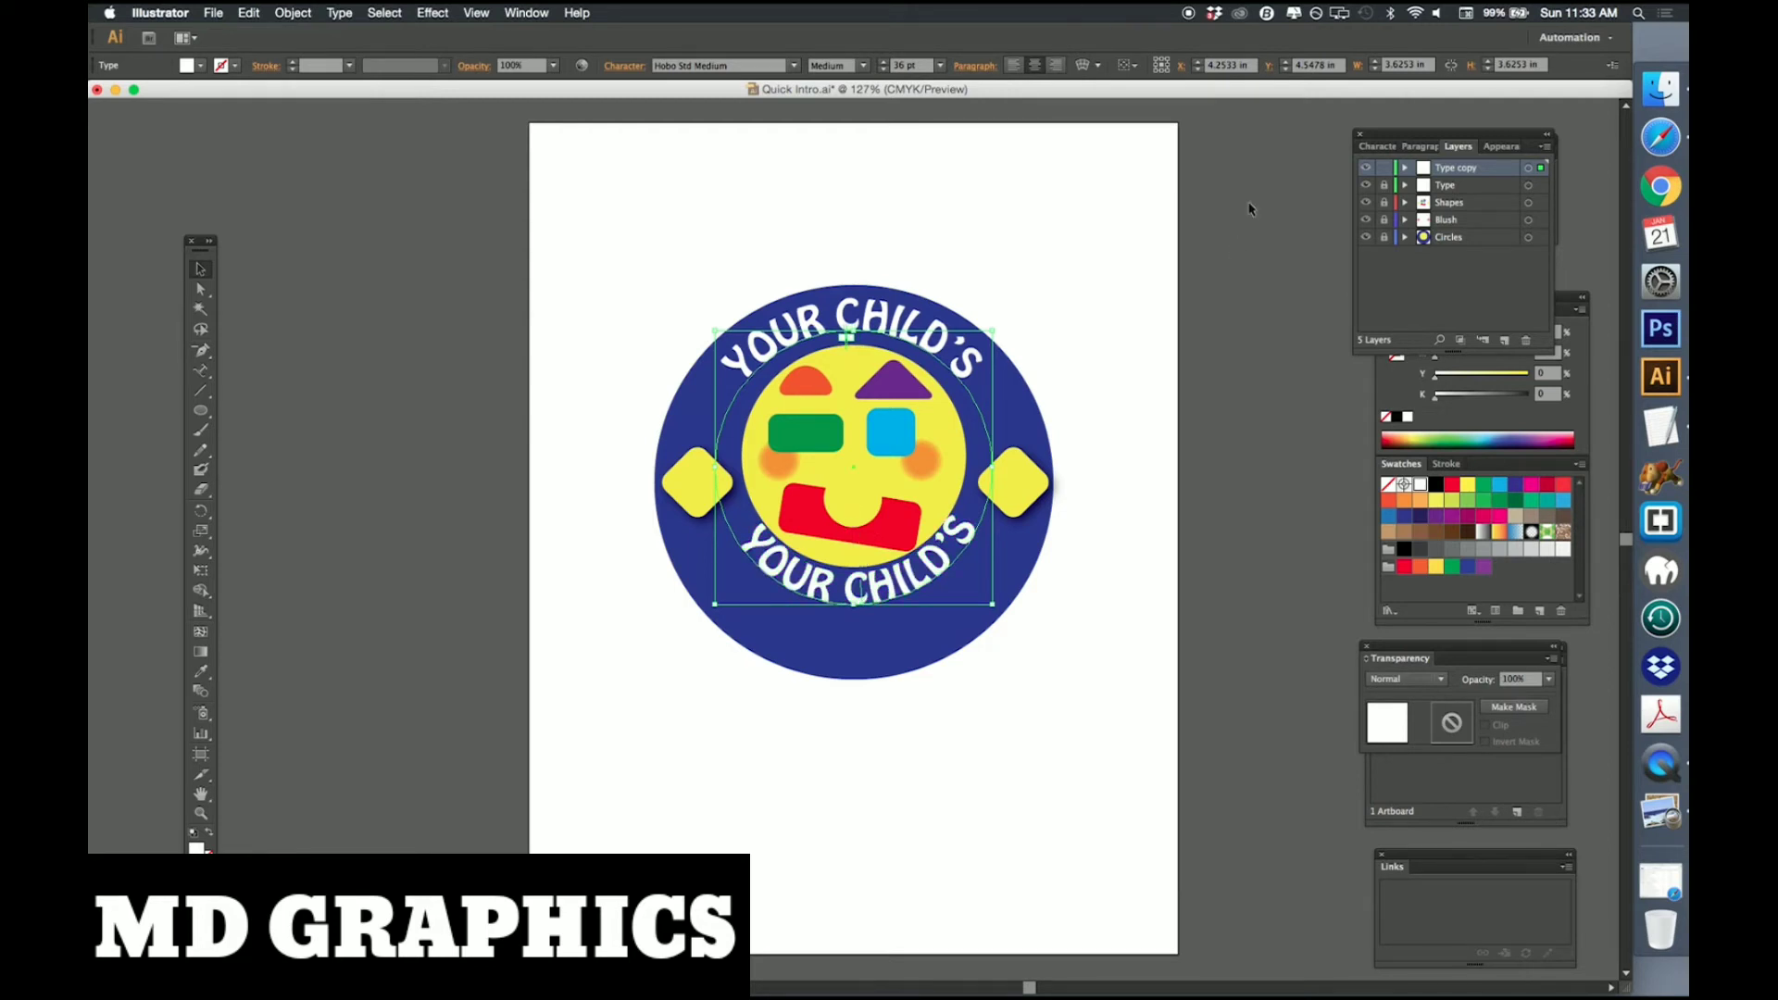
Replace the lower YOUR CHILD'S lettering with IMAGINATION copied from the TextEdit note.
{"action": "left_click", "coordinate": [1663, 429]}
{"action": "double_click", "coordinate": [321, 99]}
{"action": "key", "text": "super+c"}
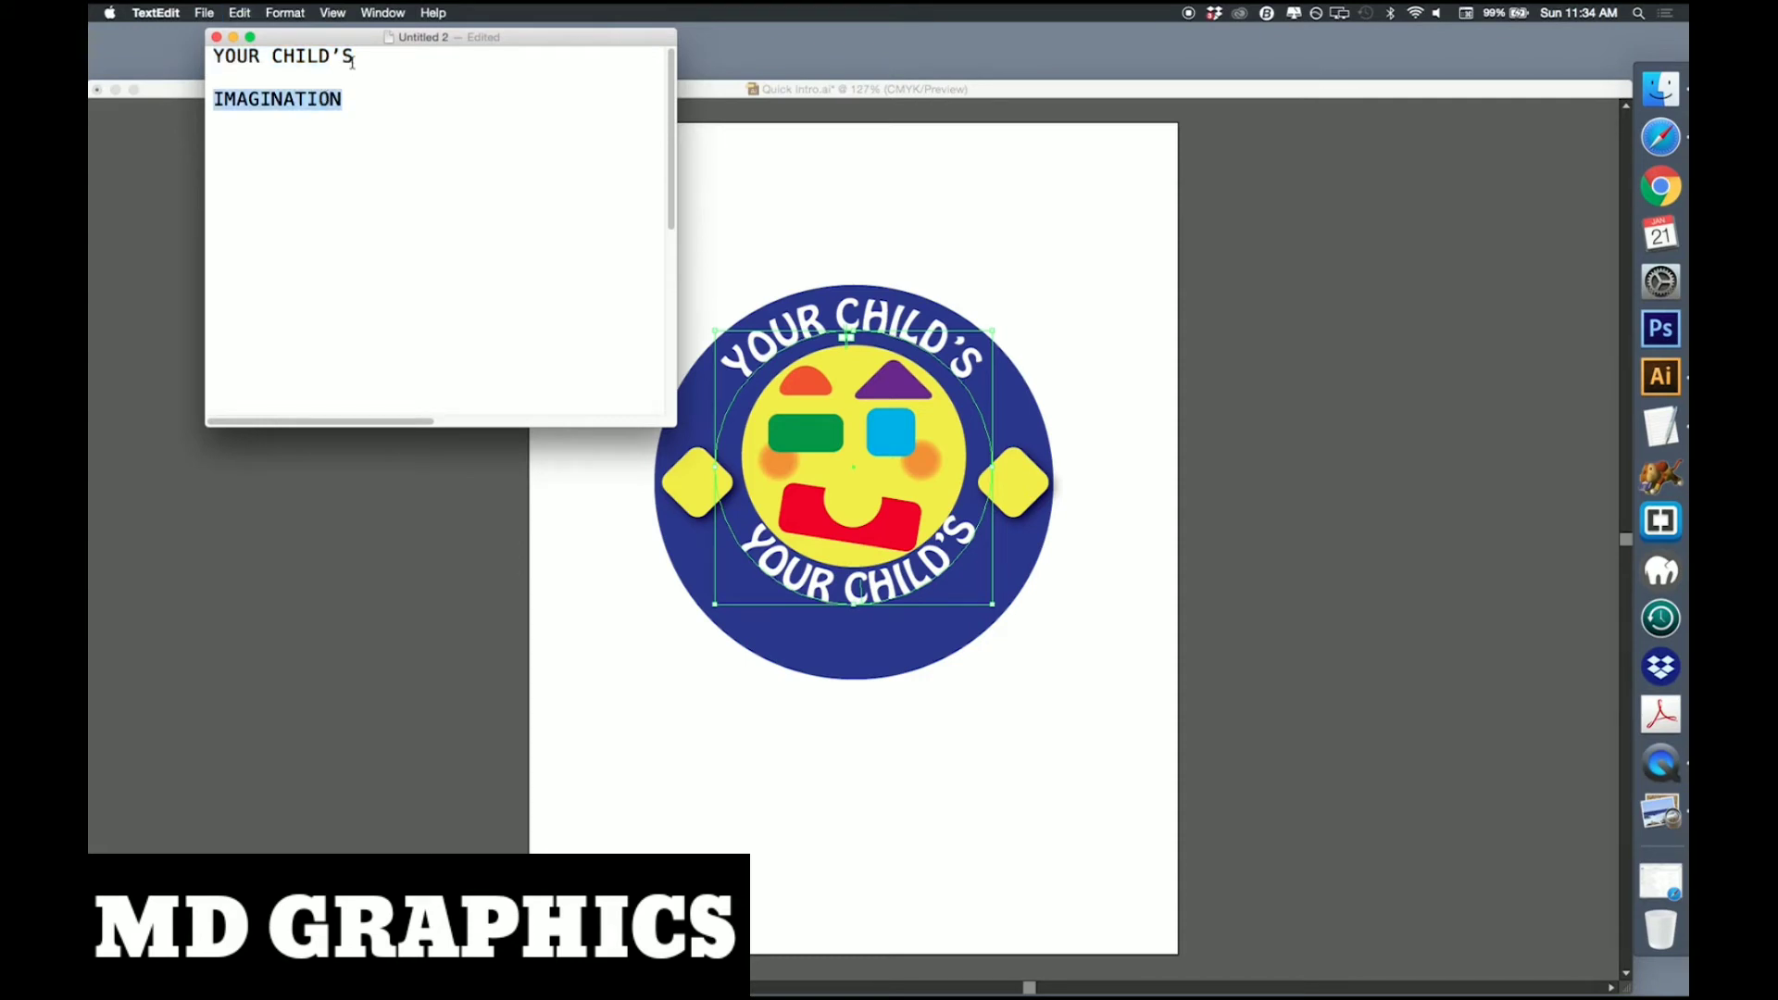
{"action": "left_click", "coordinate": [835, 584]}
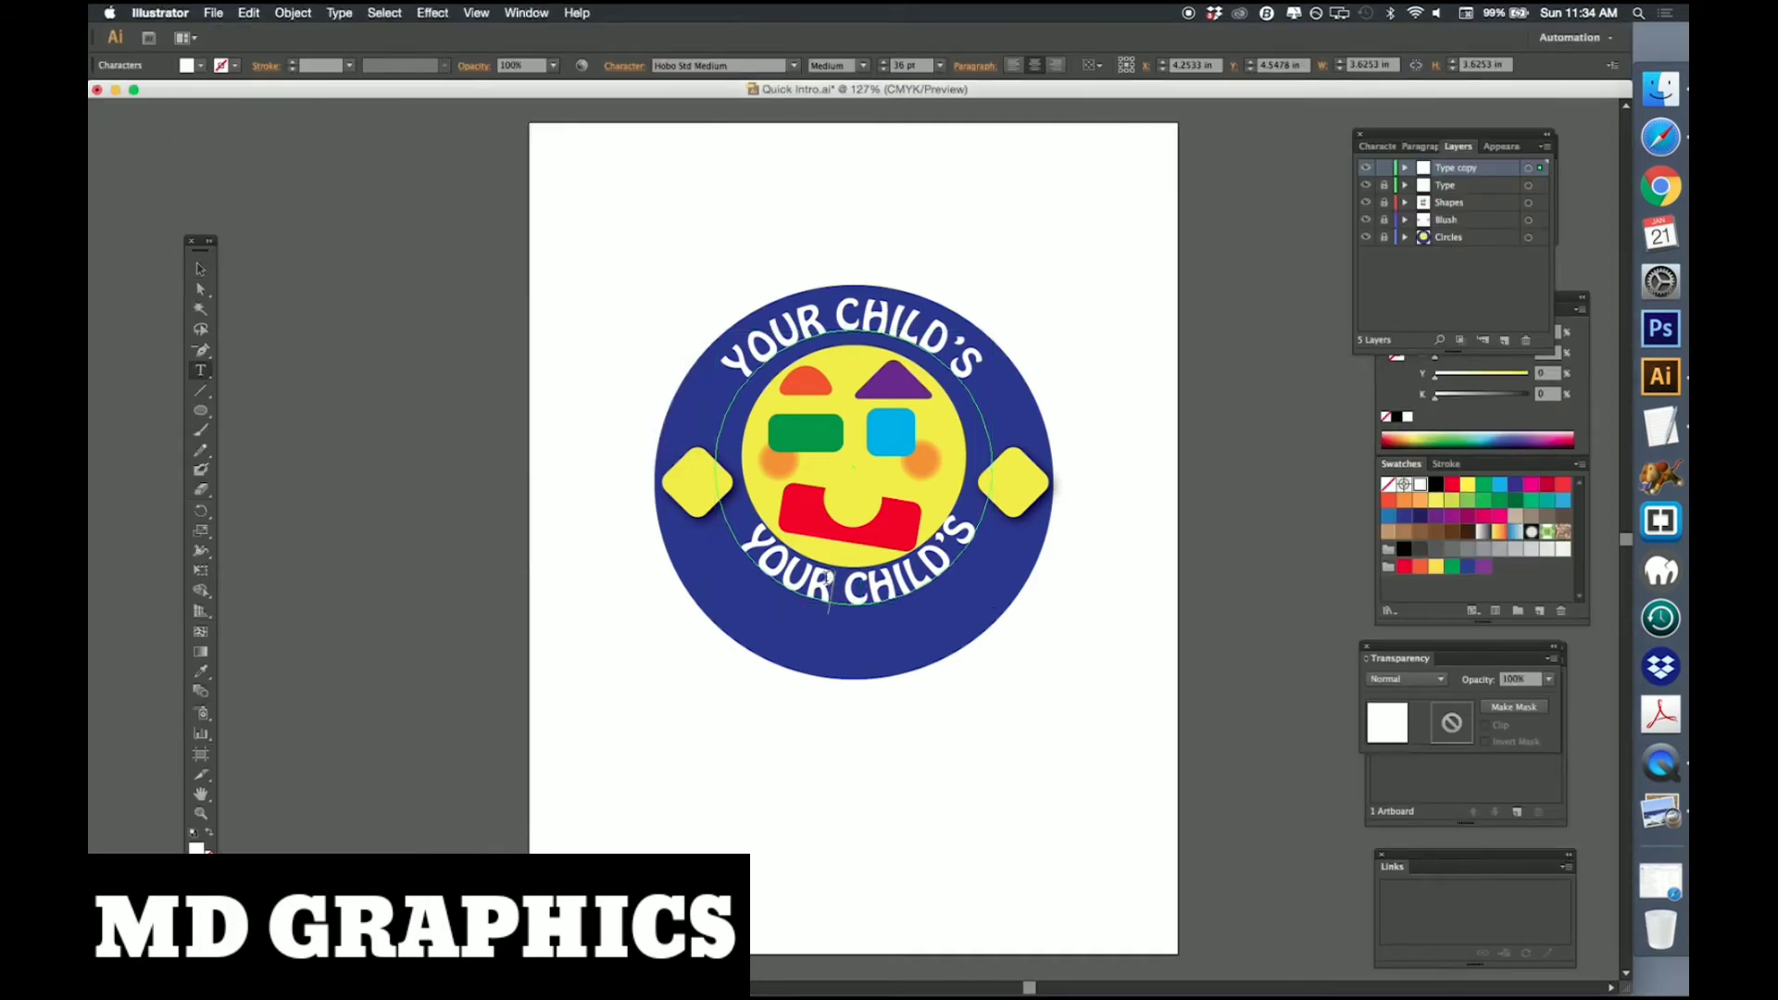
{"action": "left_click", "coordinate": [829, 593]}
{"action": "key", "text": "super+a"}
{"action": "key", "text": "super+v"}
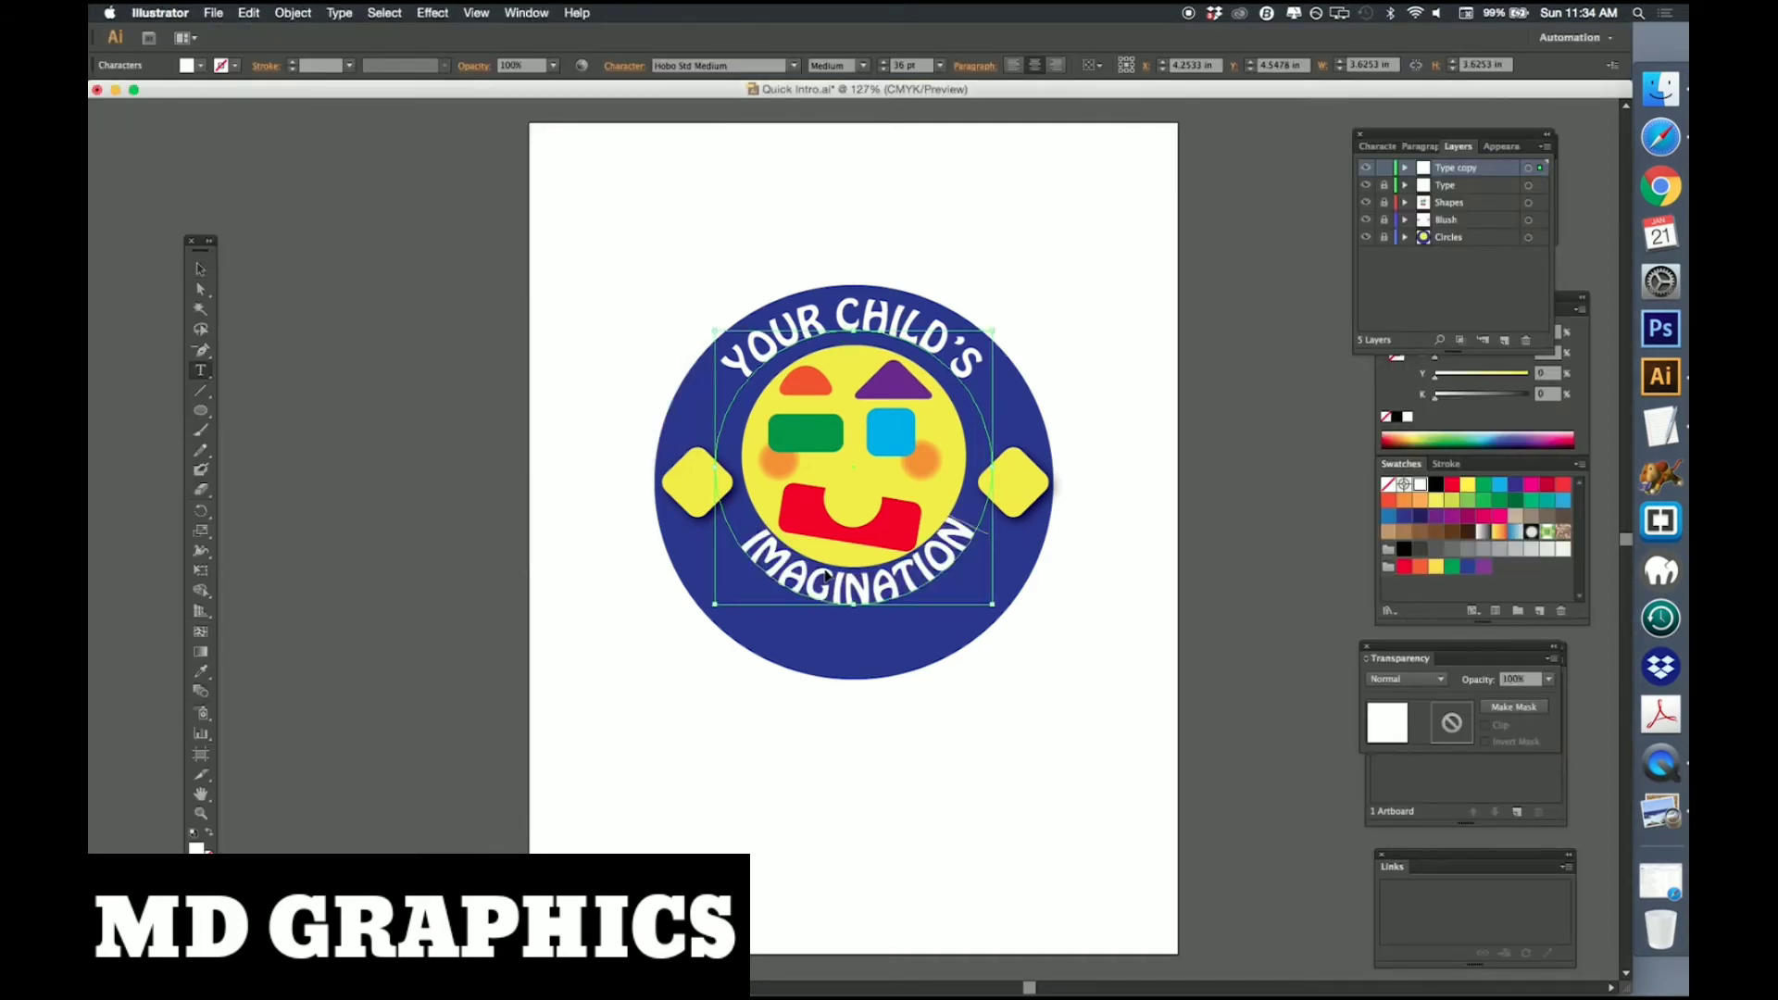
Set the baseline shift of the whole IMAGINATION text to -29 pt to push it outward into the blue ring.
{"action": "key", "text": "super+a"}
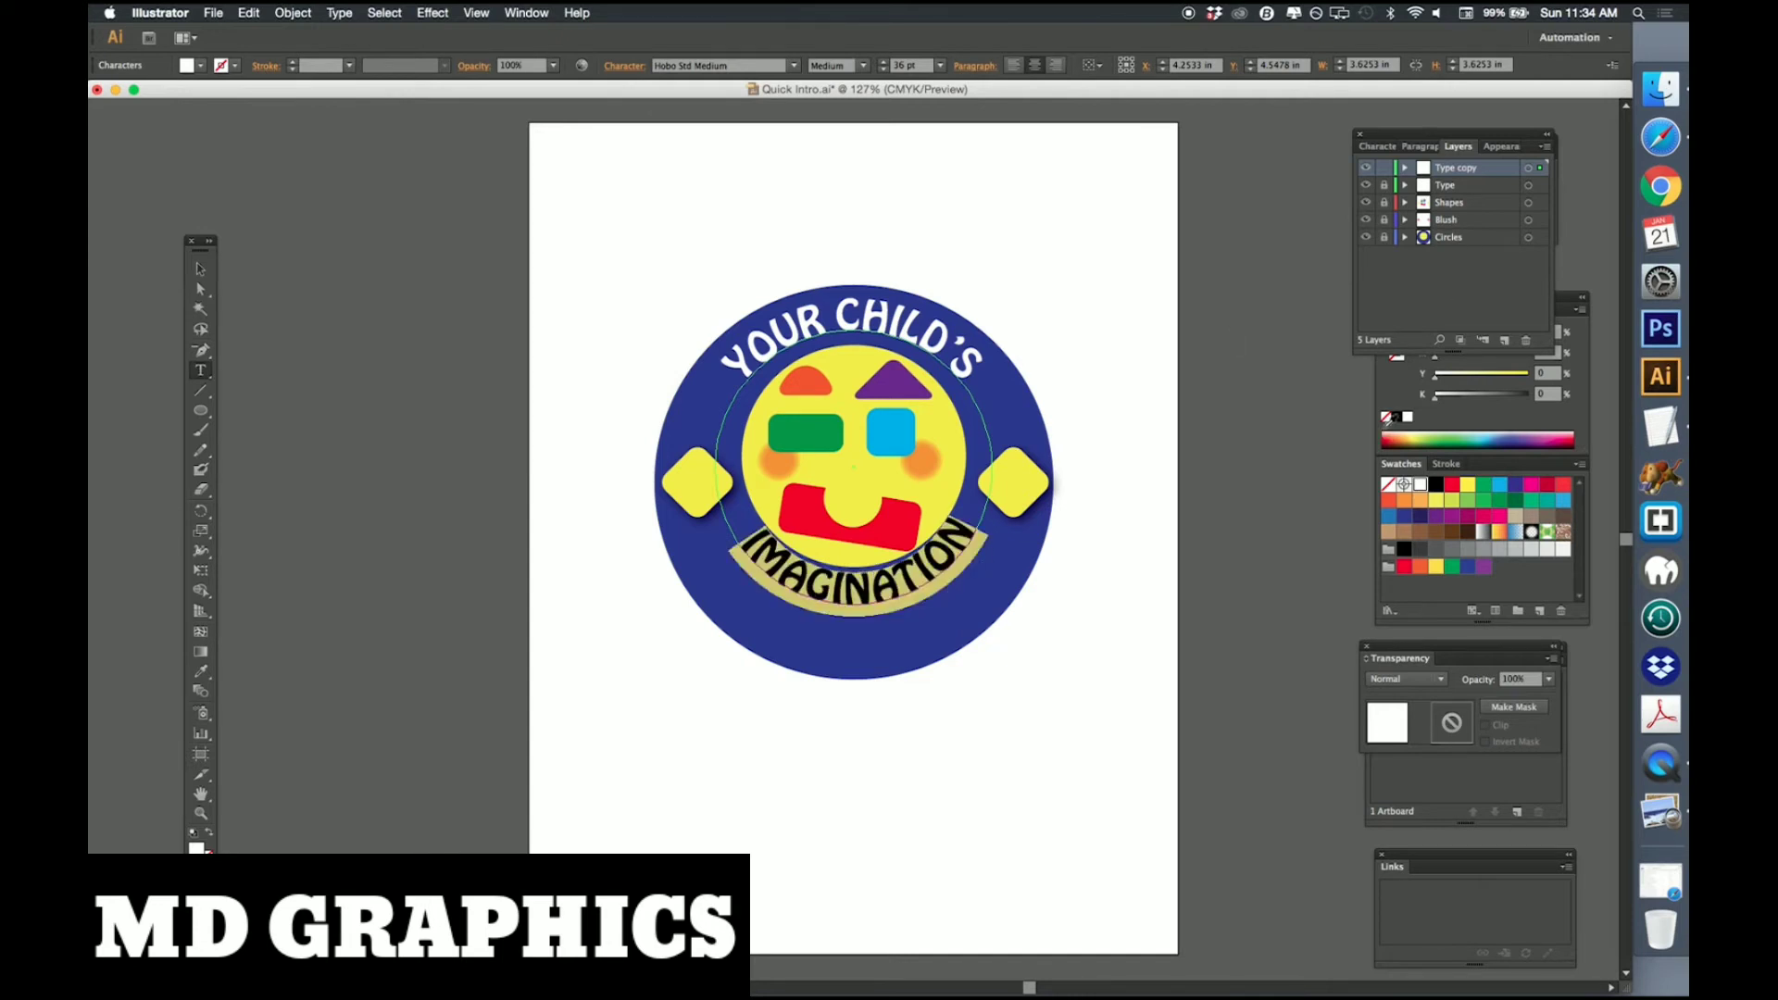
{"action": "left_click", "coordinate": [536, 12]}
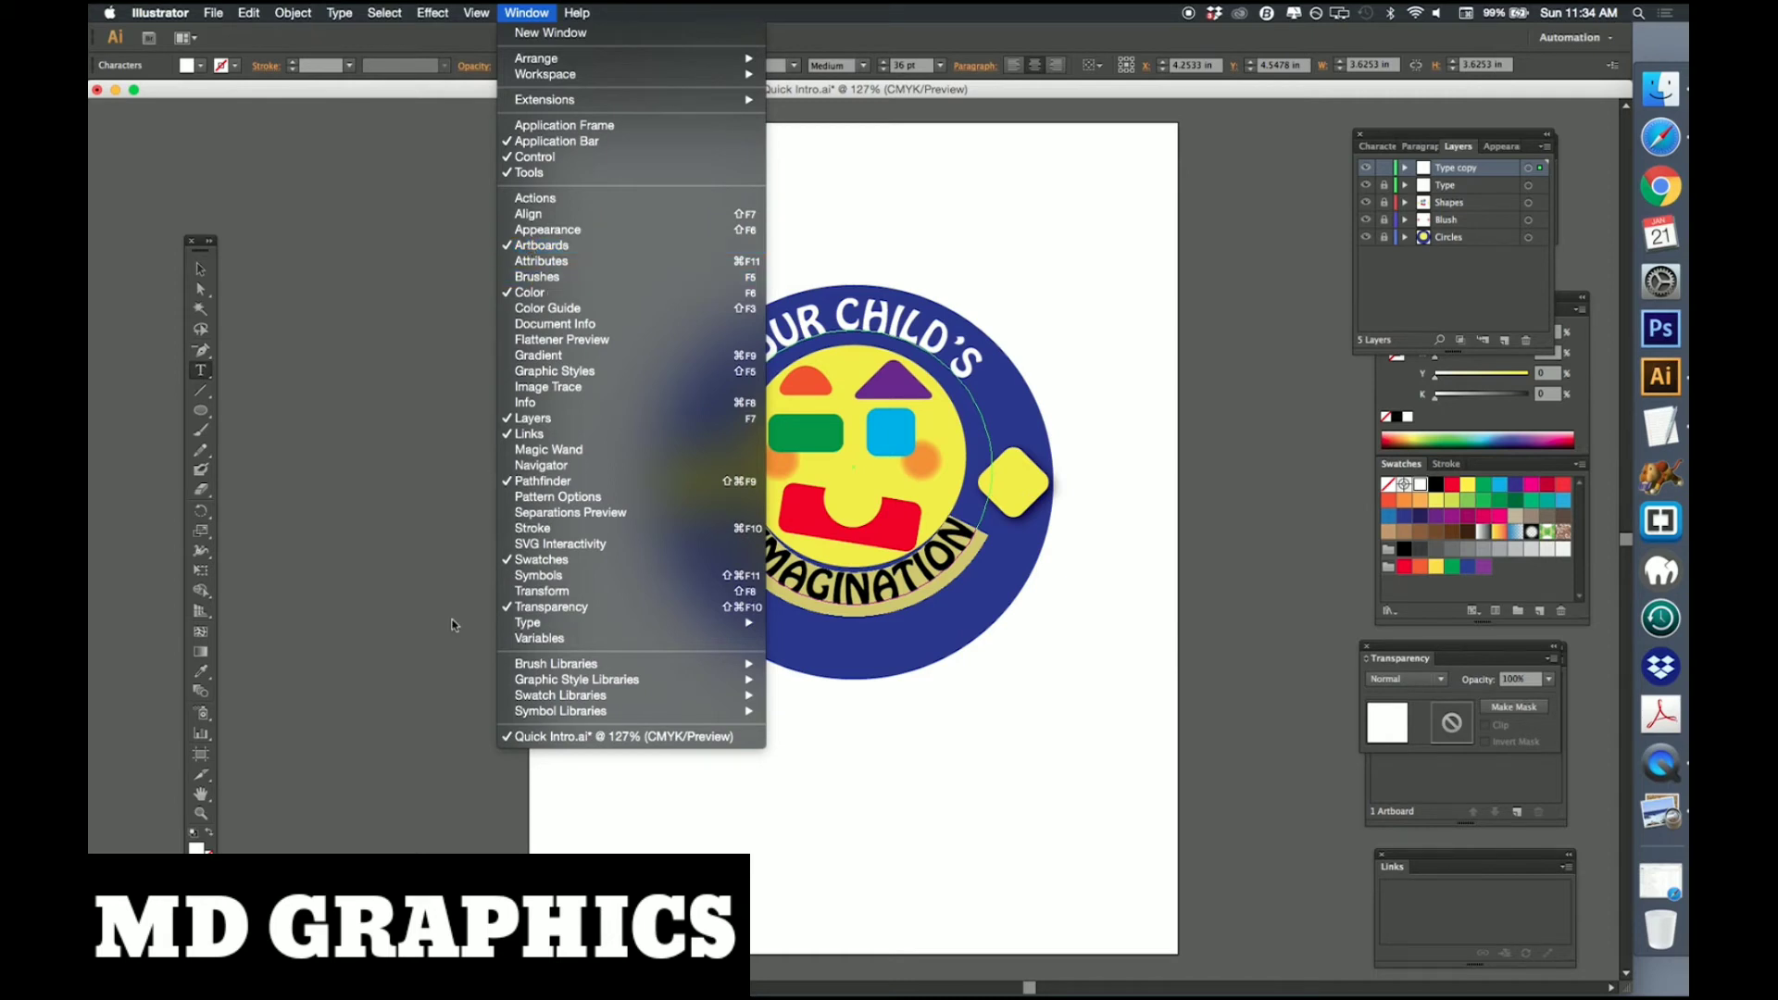
{"action": "left_click", "coordinate": [559, 628]}
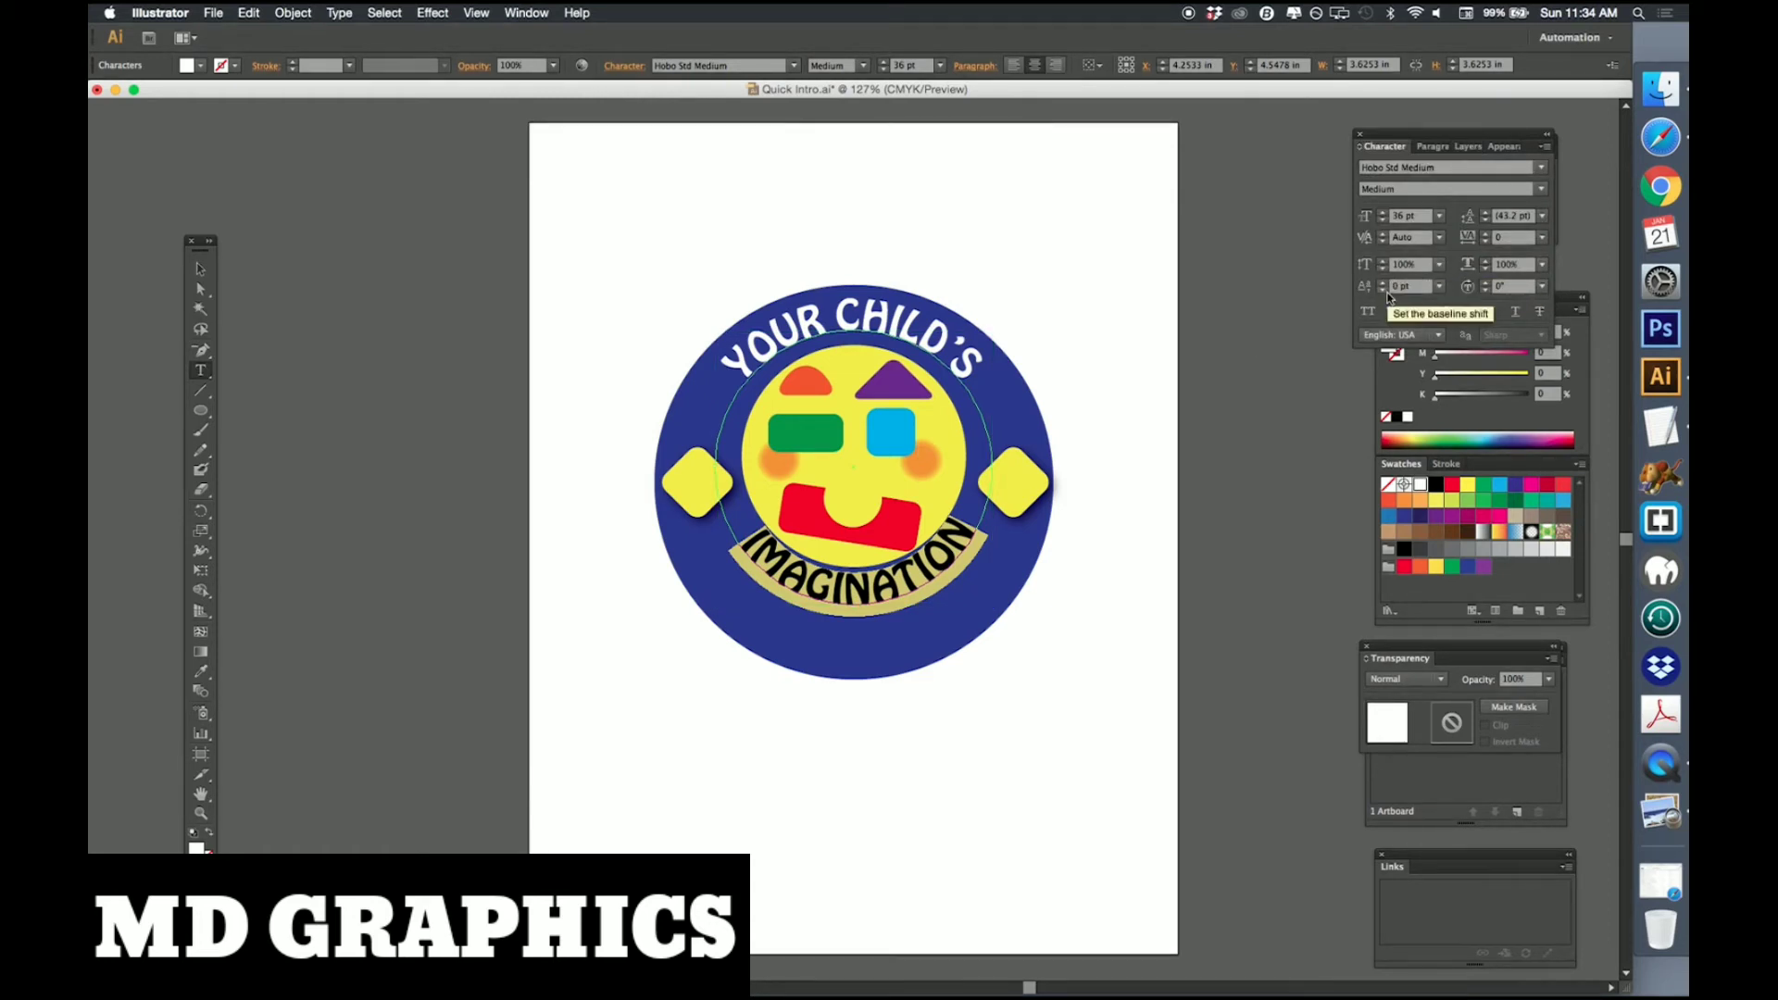
{"action": "left_click", "coordinate": [1384, 291]}
{"action": "left_click", "coordinate": [1384, 291]}
{"action": "left_click", "coordinate": [1384, 291]}
{"action": "left_click", "coordinate": [1384, 291]}
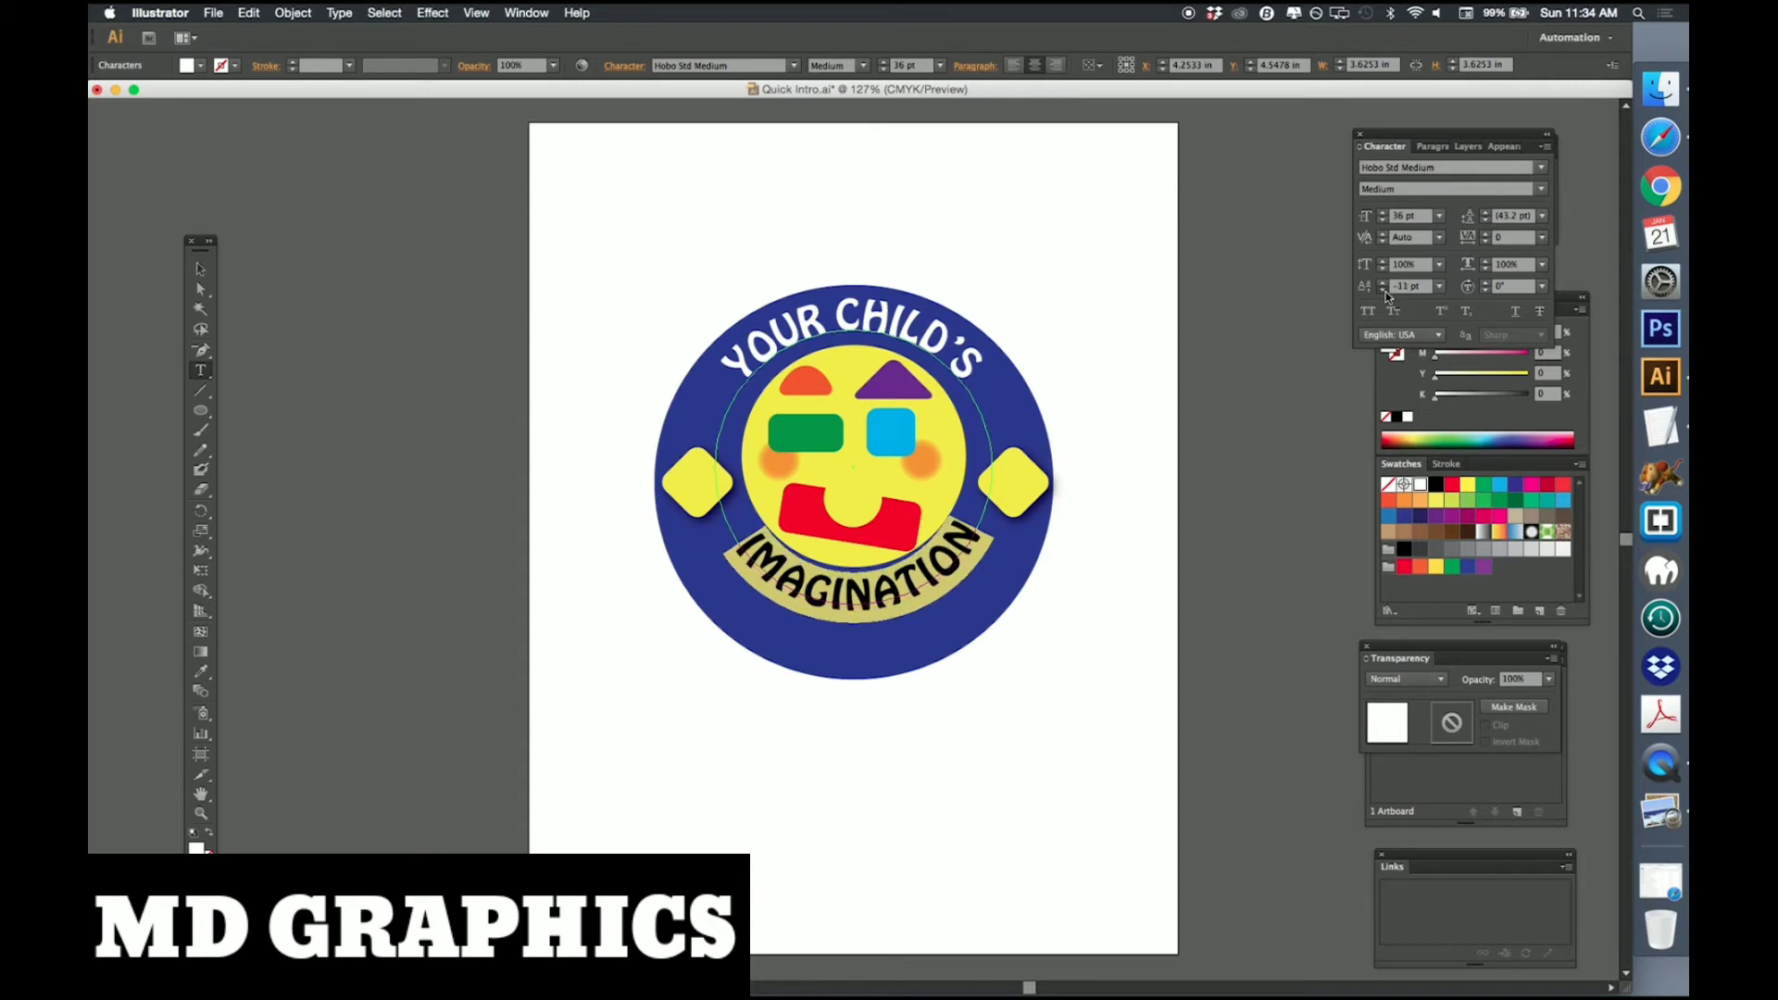
{"action": "left_click", "coordinate": [1384, 291]}
{"action": "left_click", "coordinate": [1384, 291]}
{"action": "left_click", "coordinate": [1385, 291]}
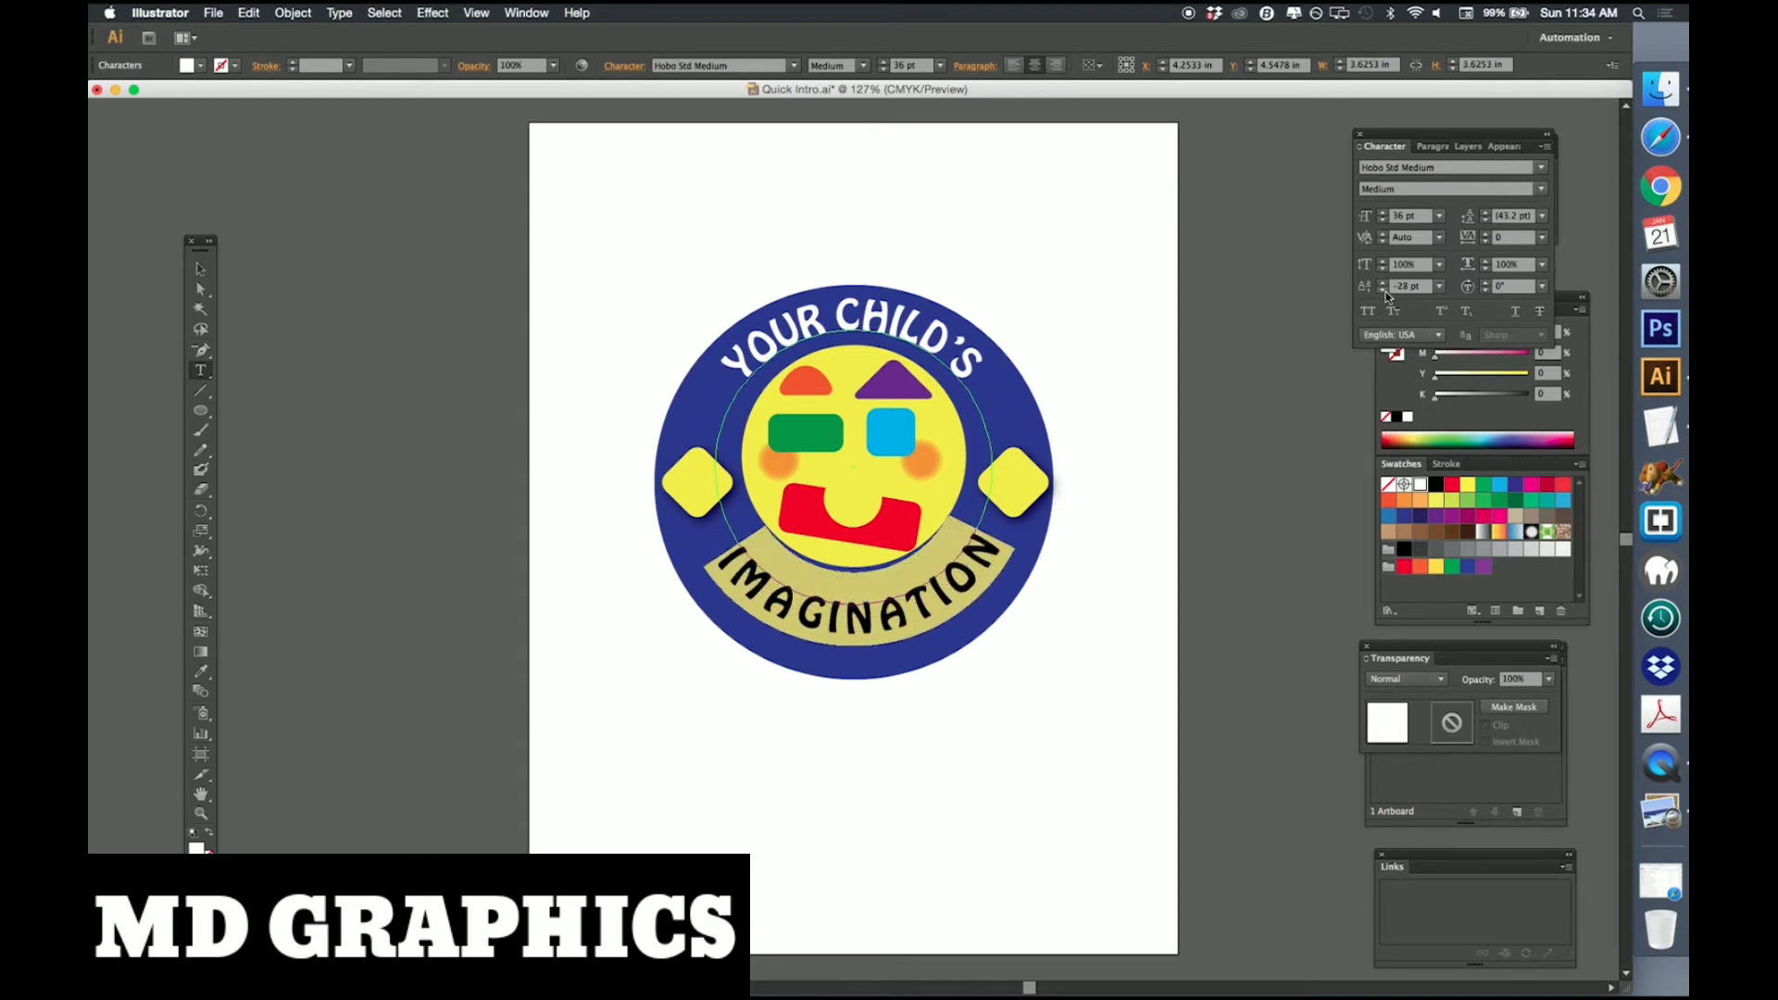
{"action": "left_click", "coordinate": [1385, 291]}
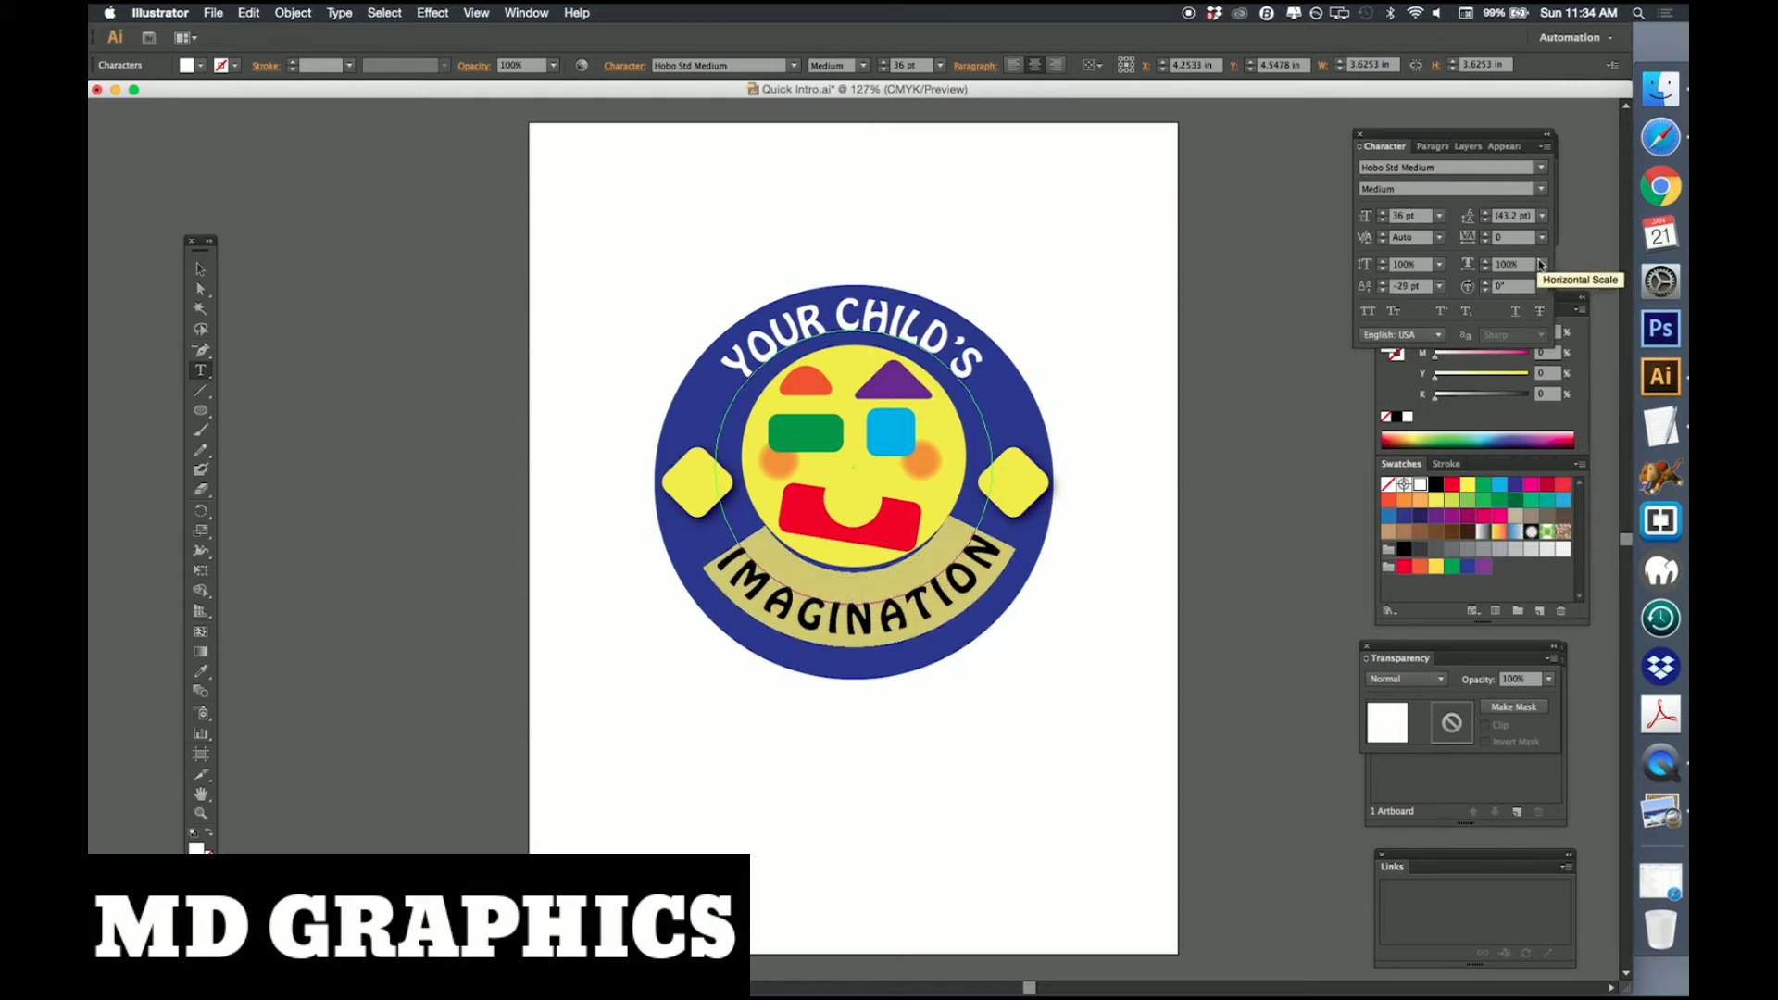
Hide the extra character formatting options and show them again, leaving the text scale settings alone.
{"action": "left_click", "coordinate": [1542, 268]}
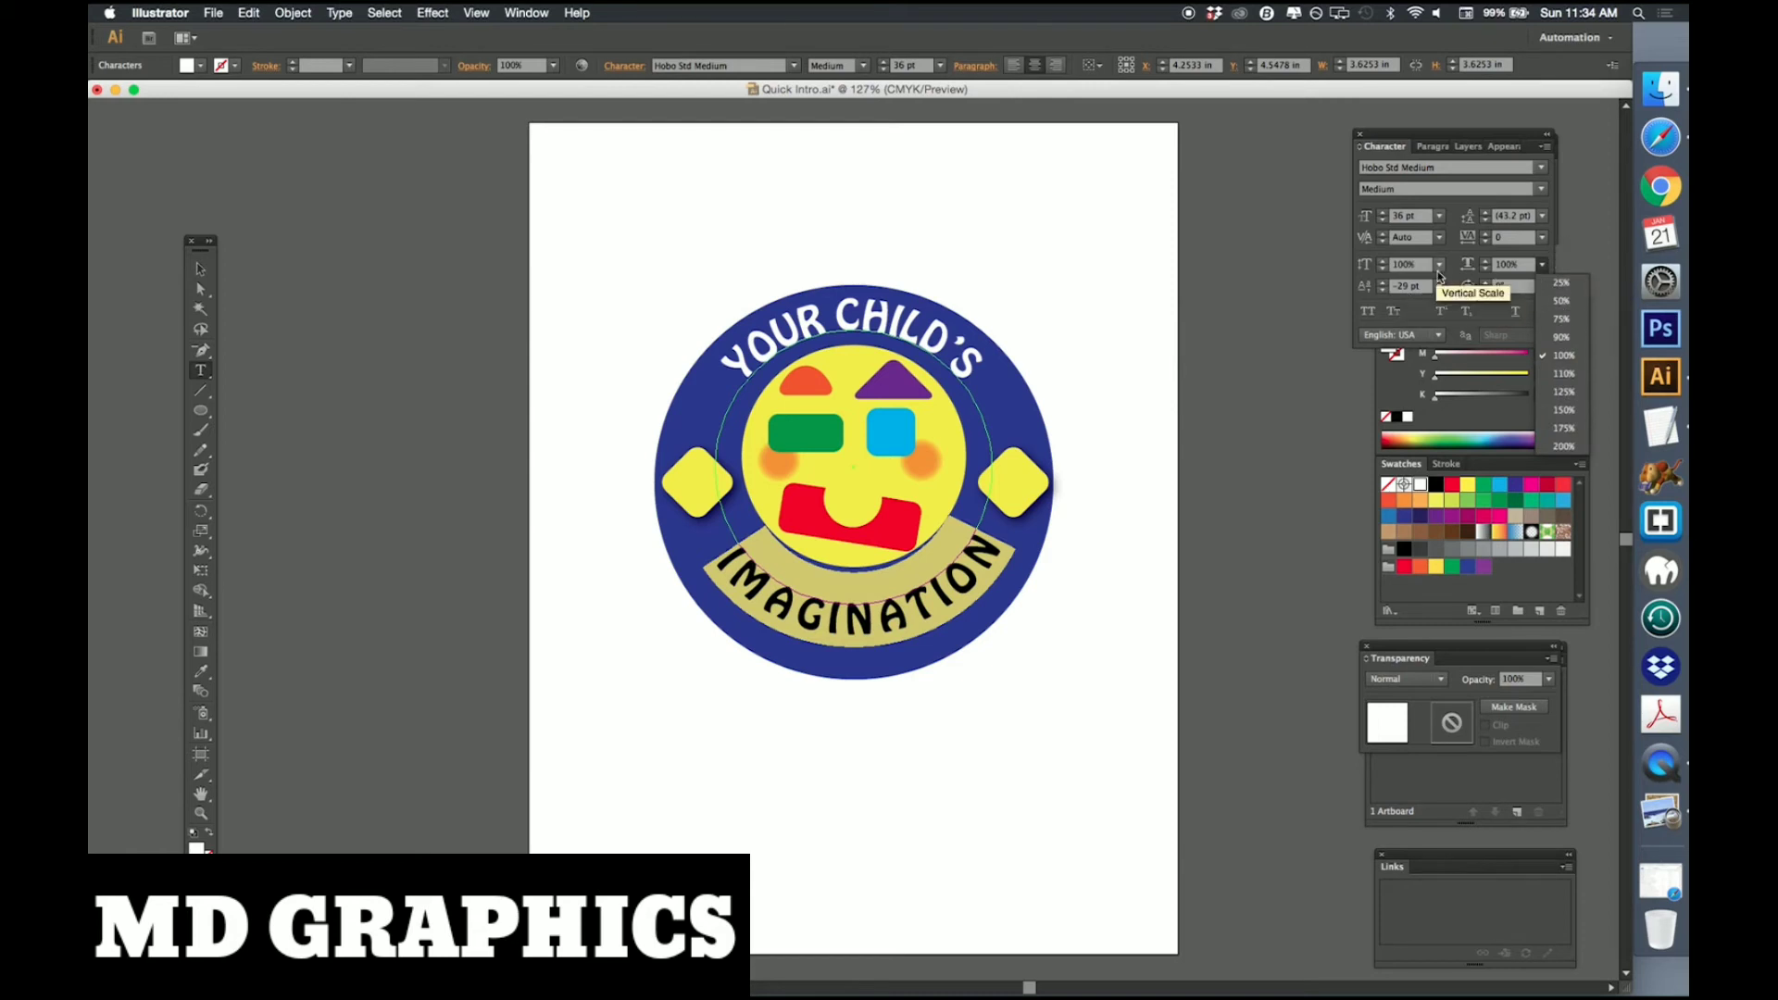
{"action": "left_click", "coordinate": [1452, 263]}
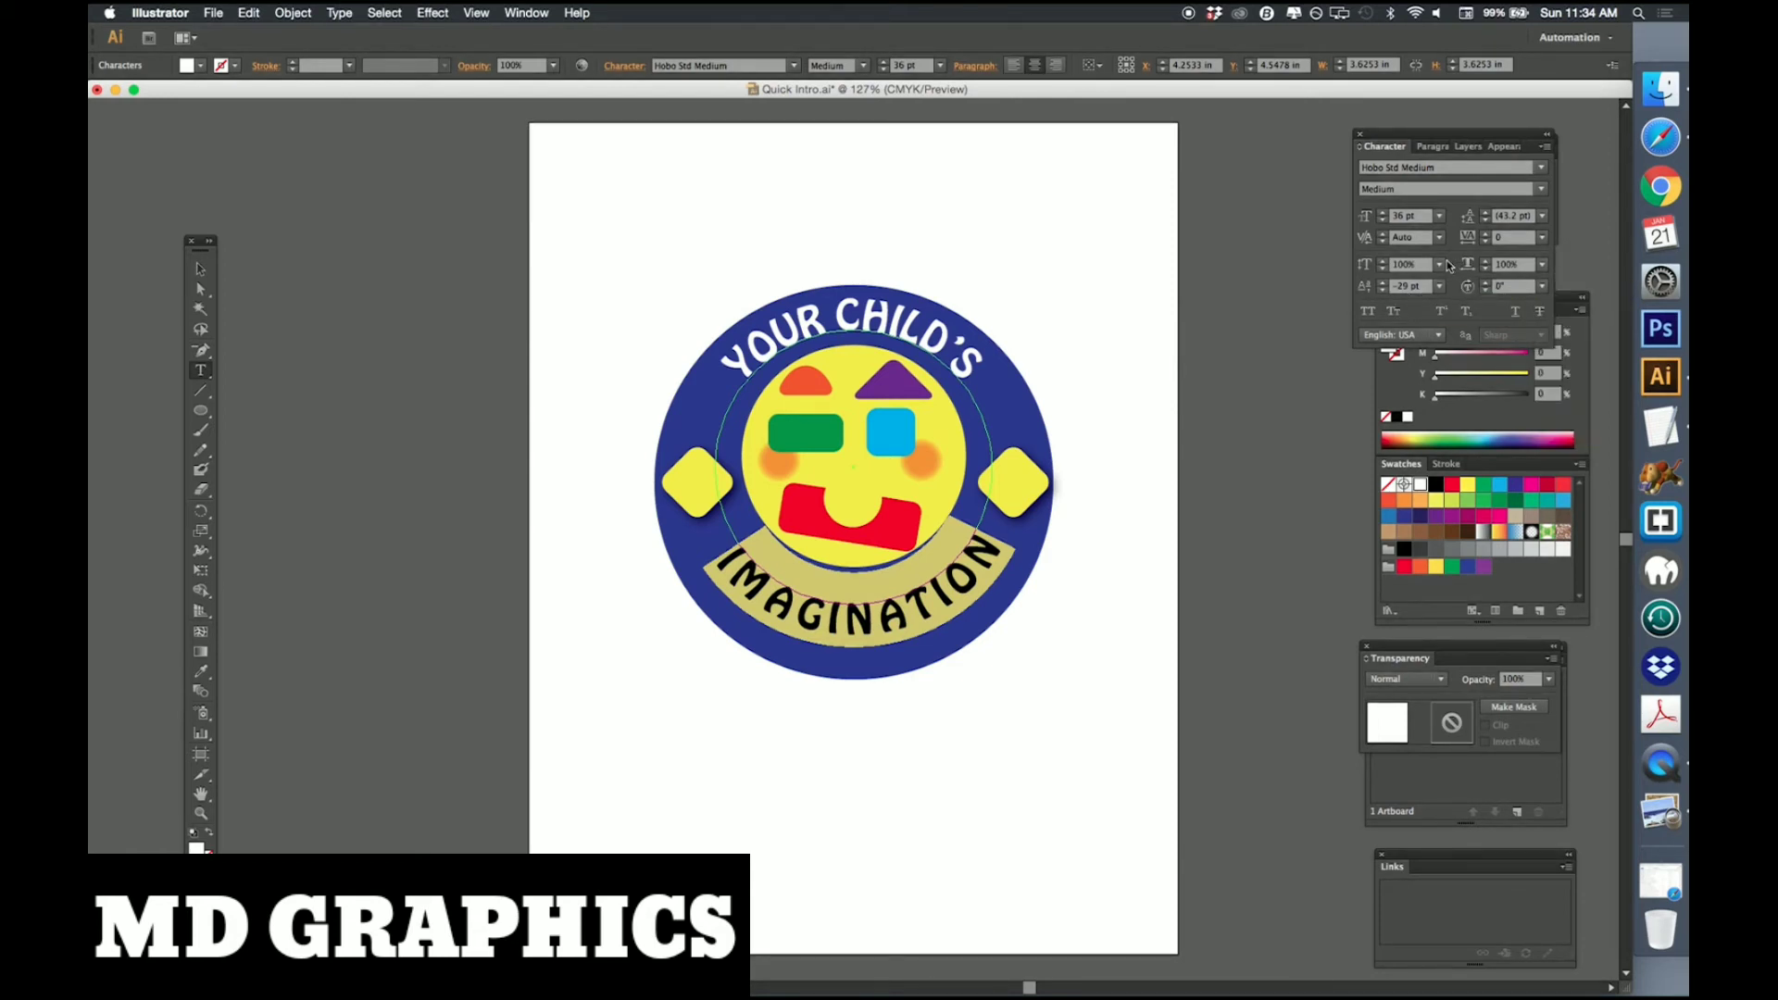
{"action": "left_click", "coordinate": [1547, 147]}
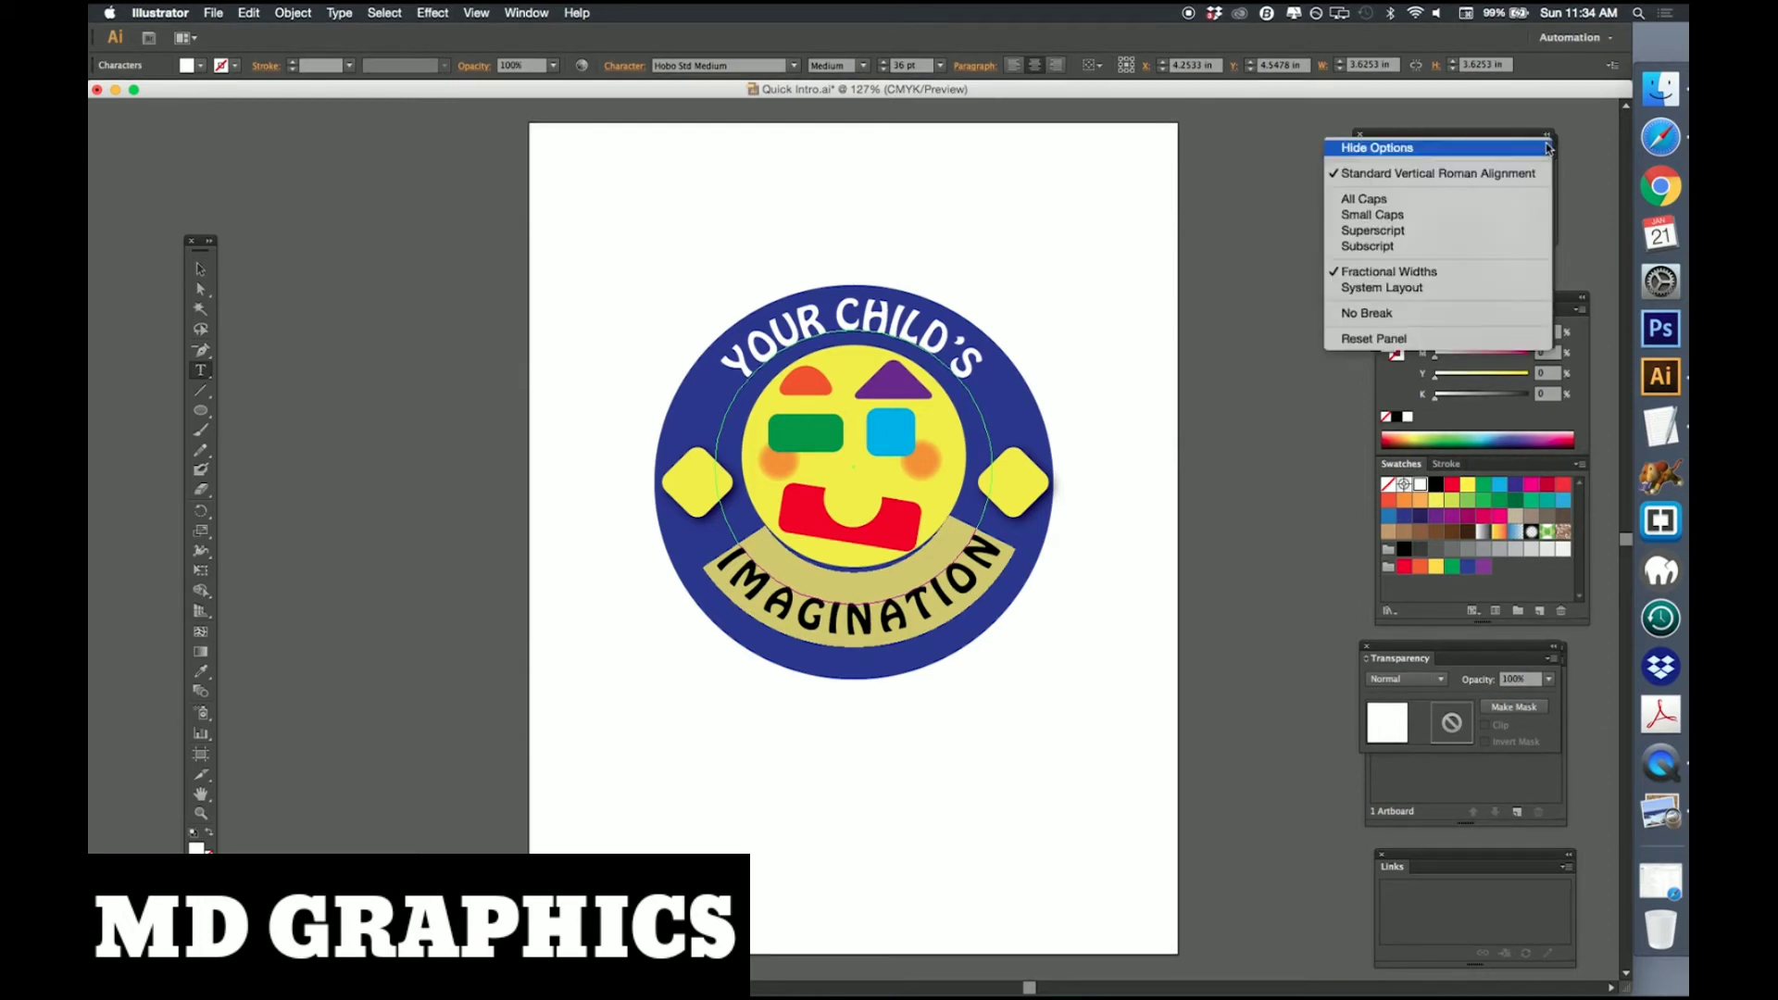
{"action": "left_click", "coordinate": [1545, 147]}
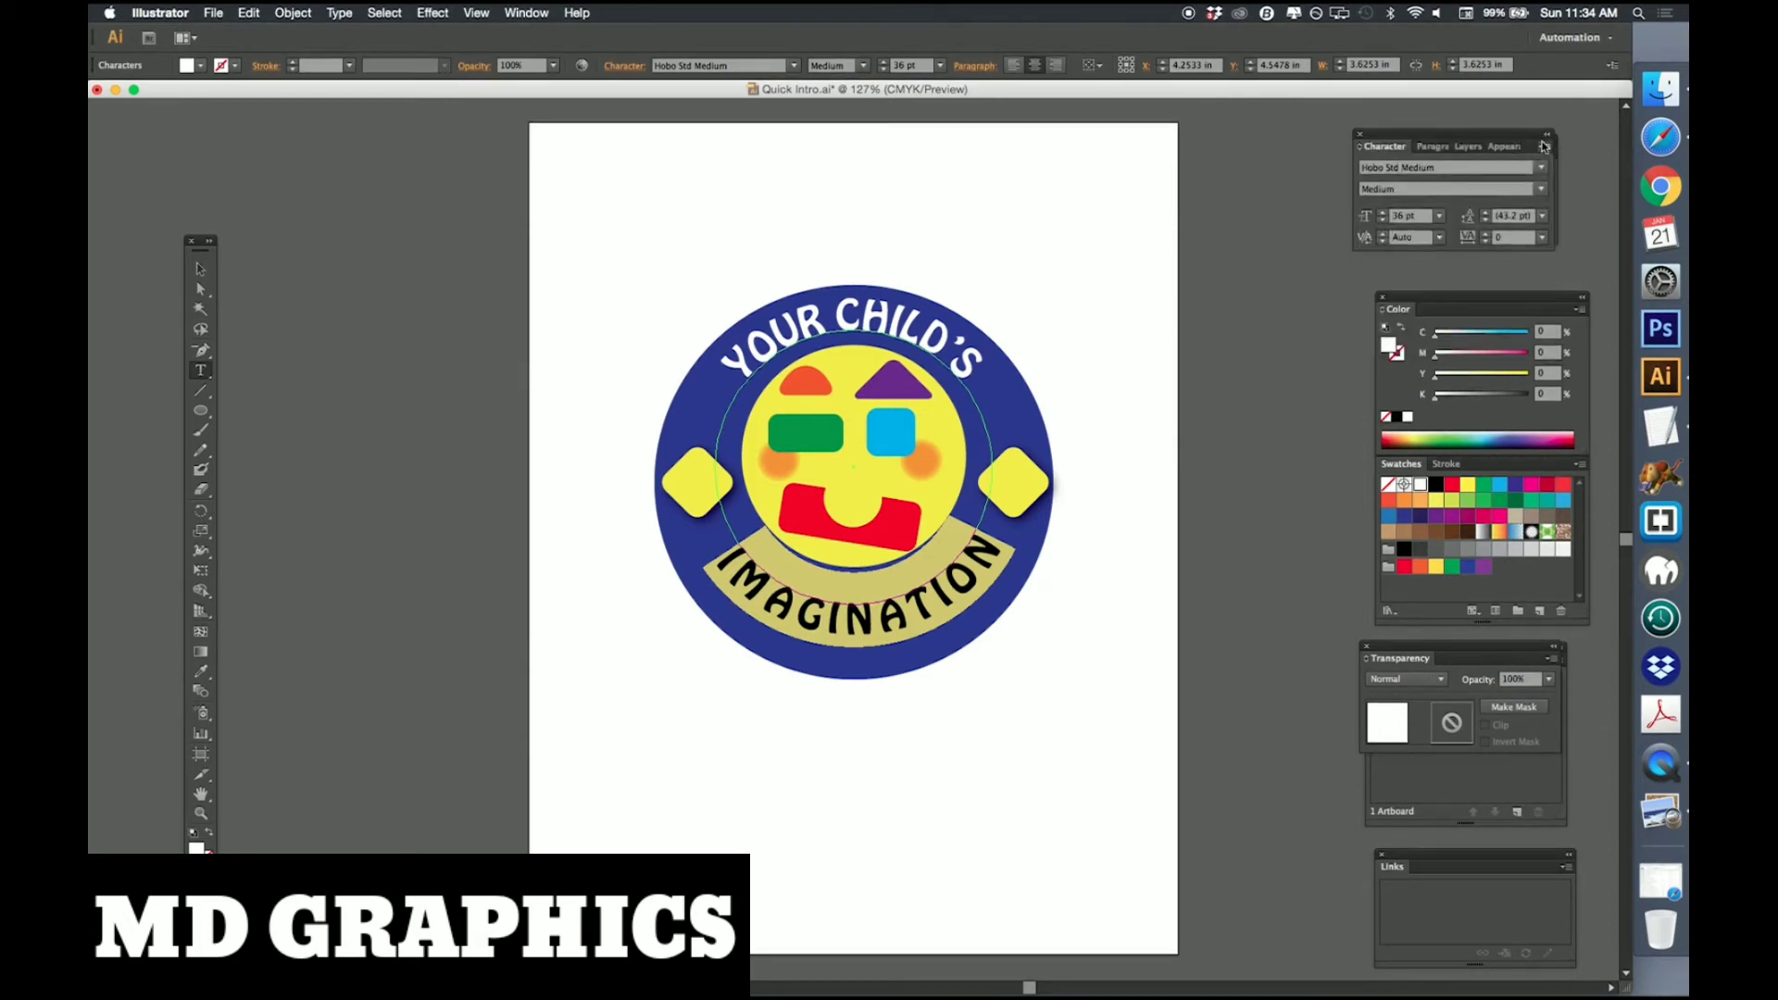
{"action": "left_click", "coordinate": [1543, 147]}
{"action": "left_click", "coordinate": [1542, 148]}
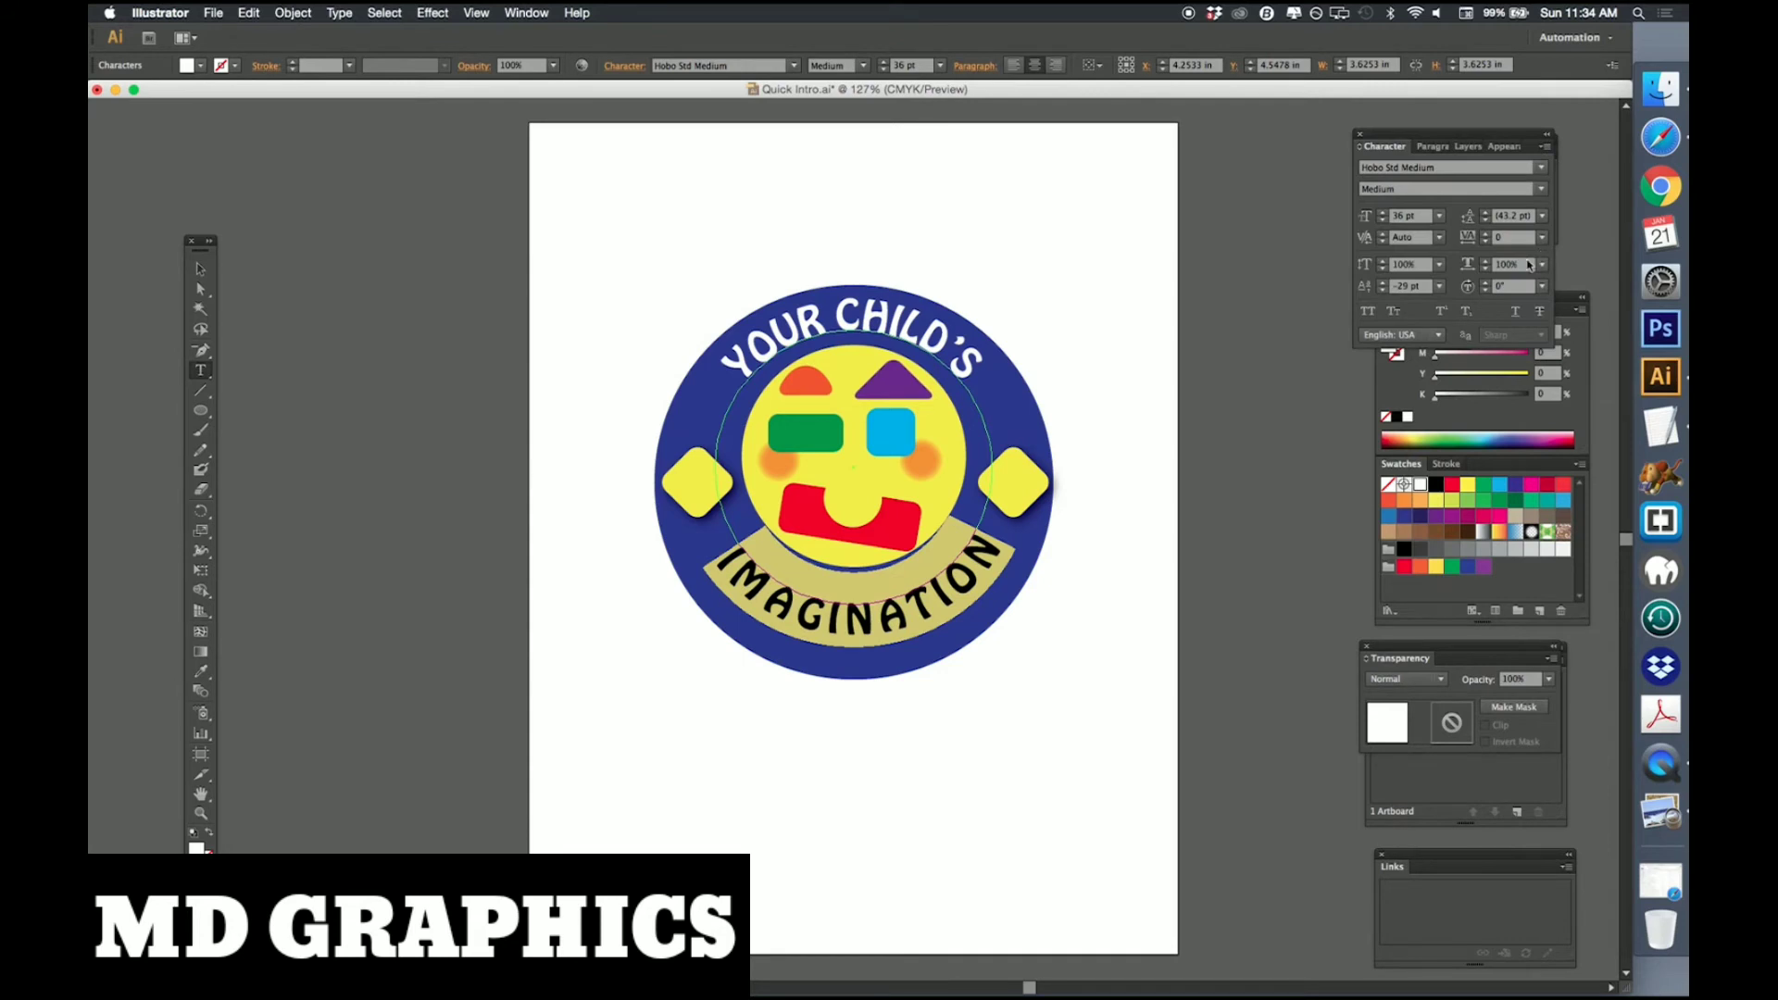
Tighten the tracking of the IMAGINATION text to -100 and finish editing the text.
{"action": "left_click", "coordinate": [1543, 238]}
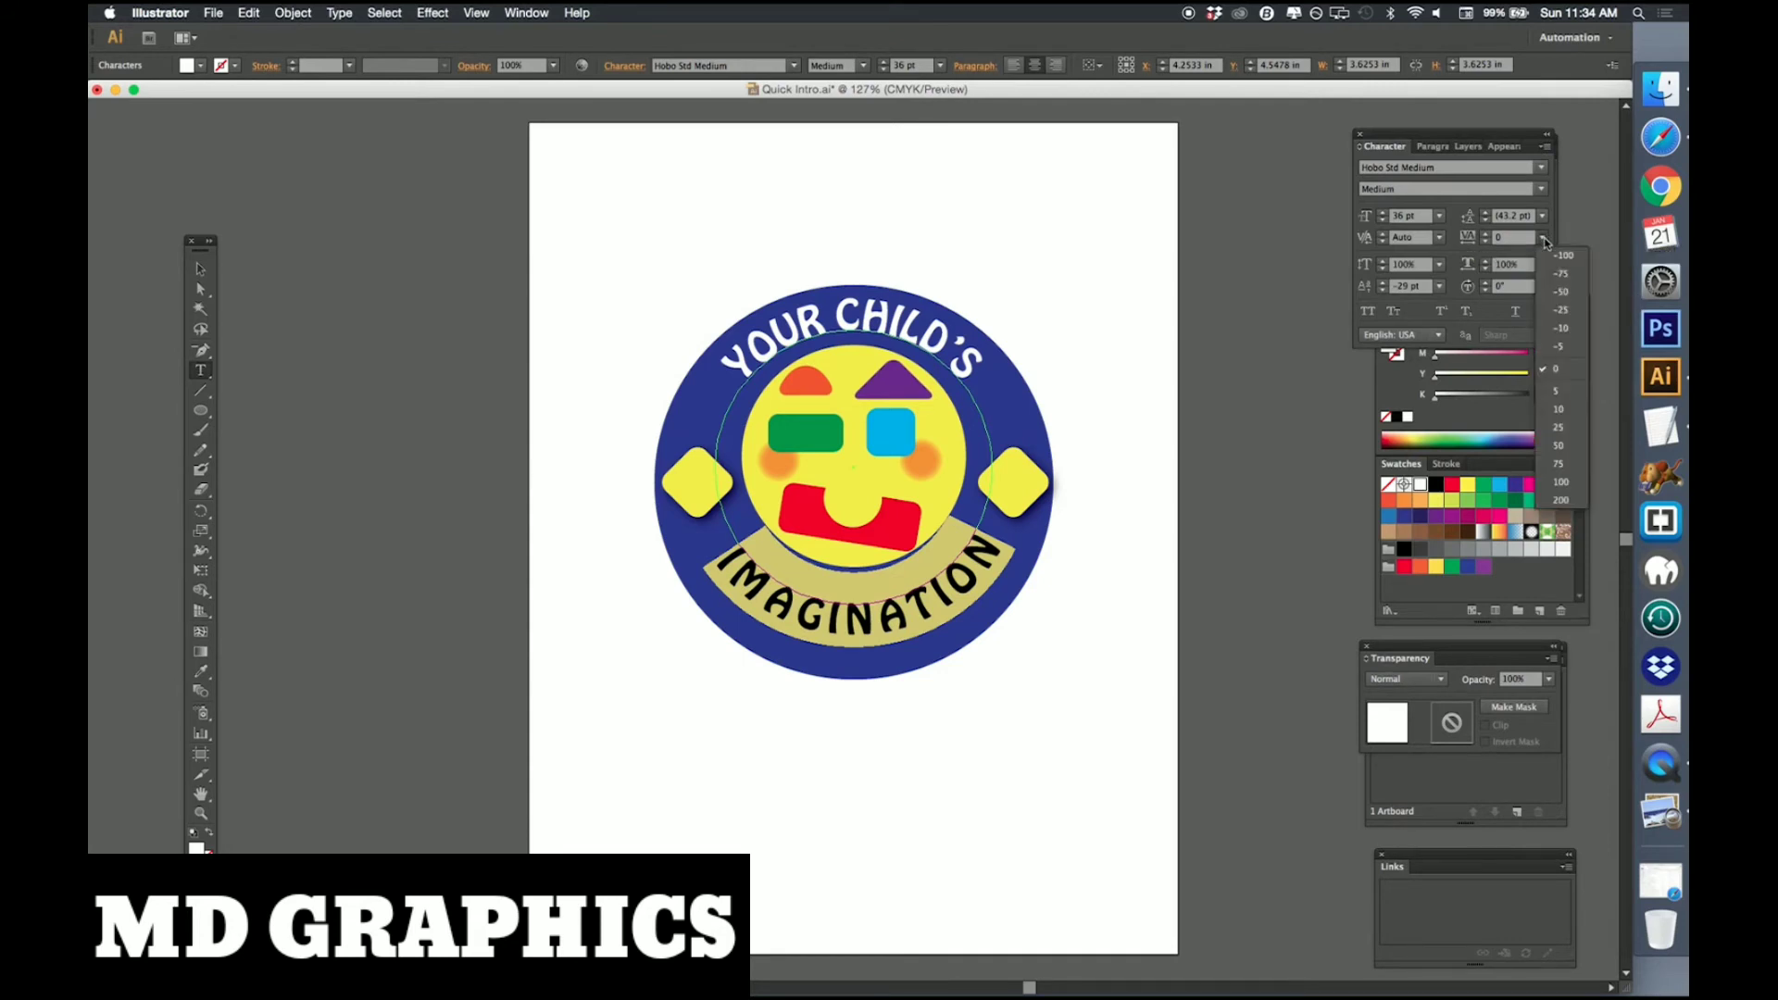
{"action": "left_click", "coordinate": [1562, 273]}
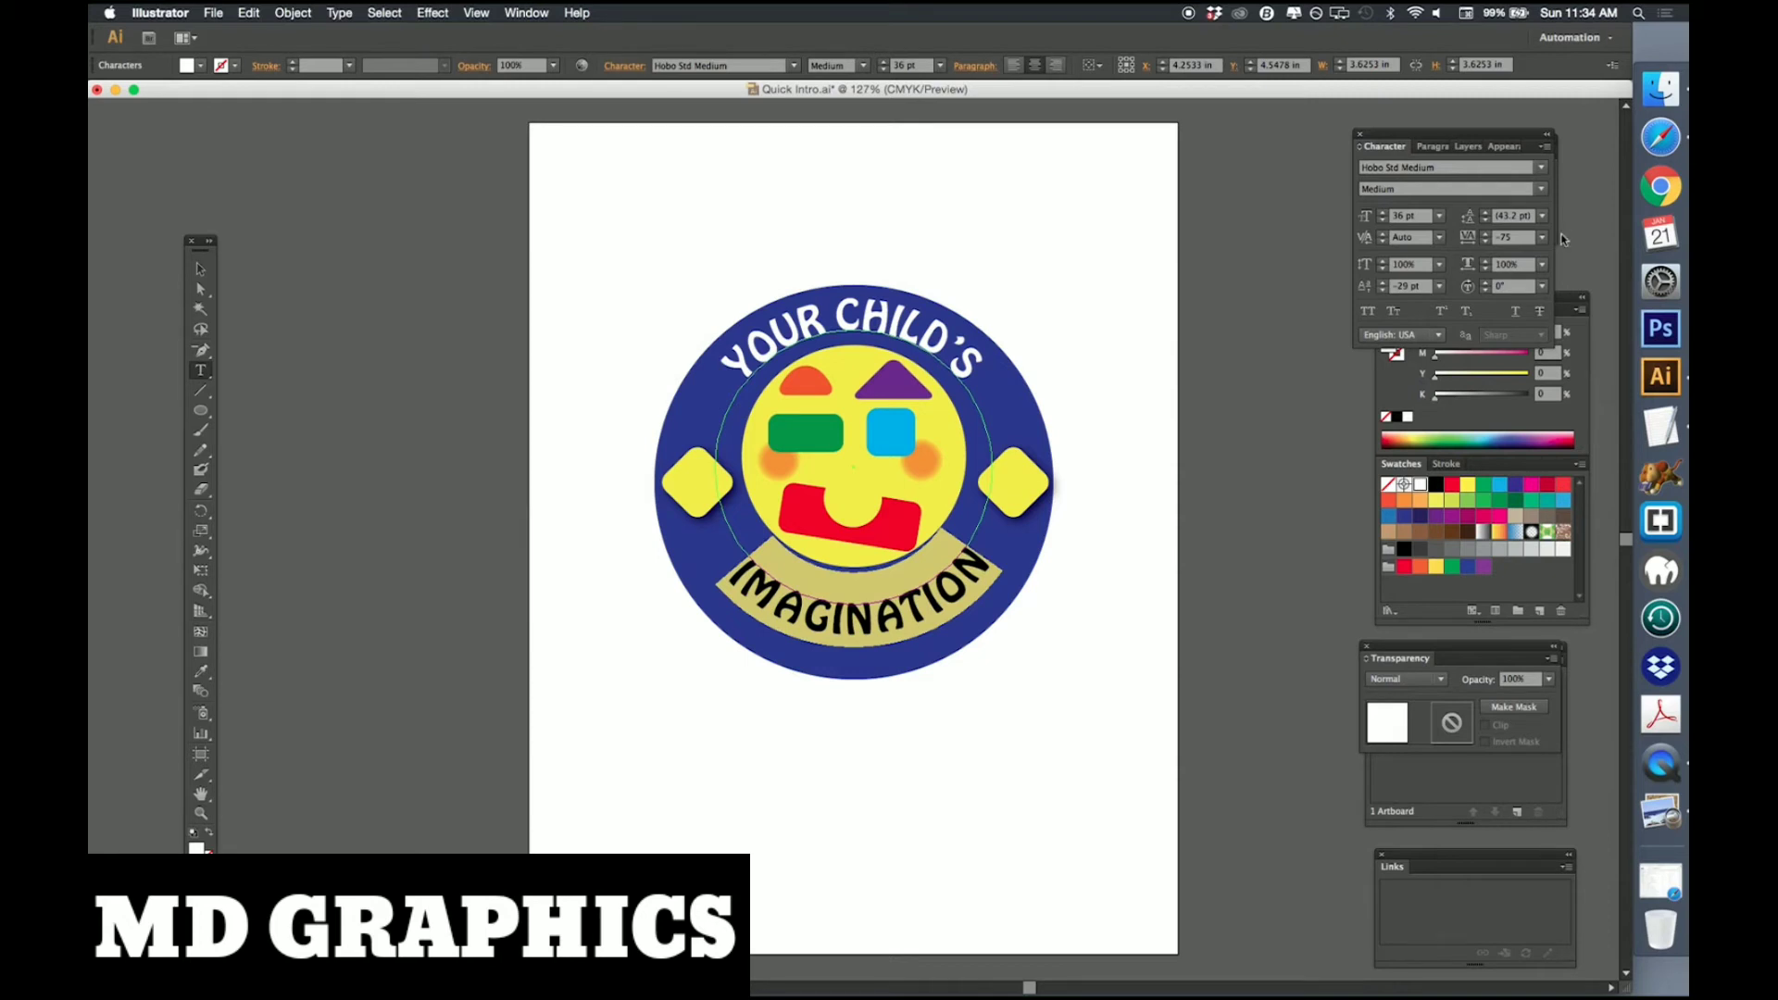
{"action": "left_click", "coordinate": [1543, 238]}
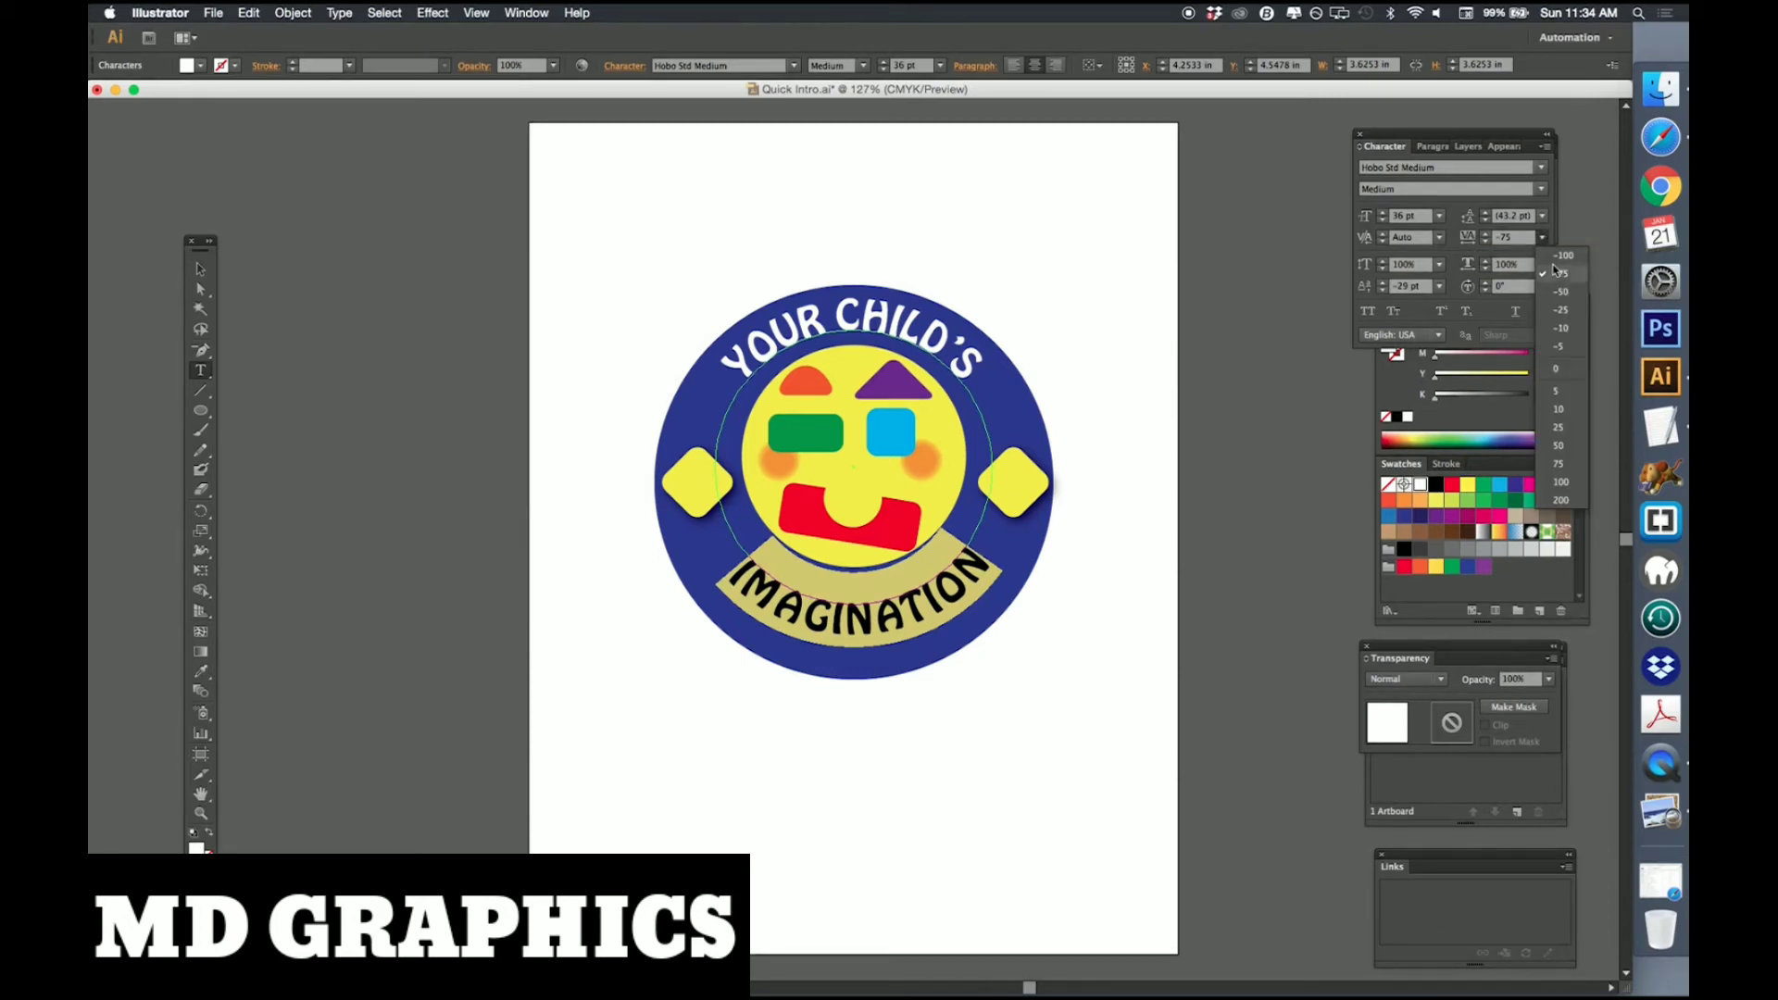
{"action": "left_click", "coordinate": [1561, 255]}
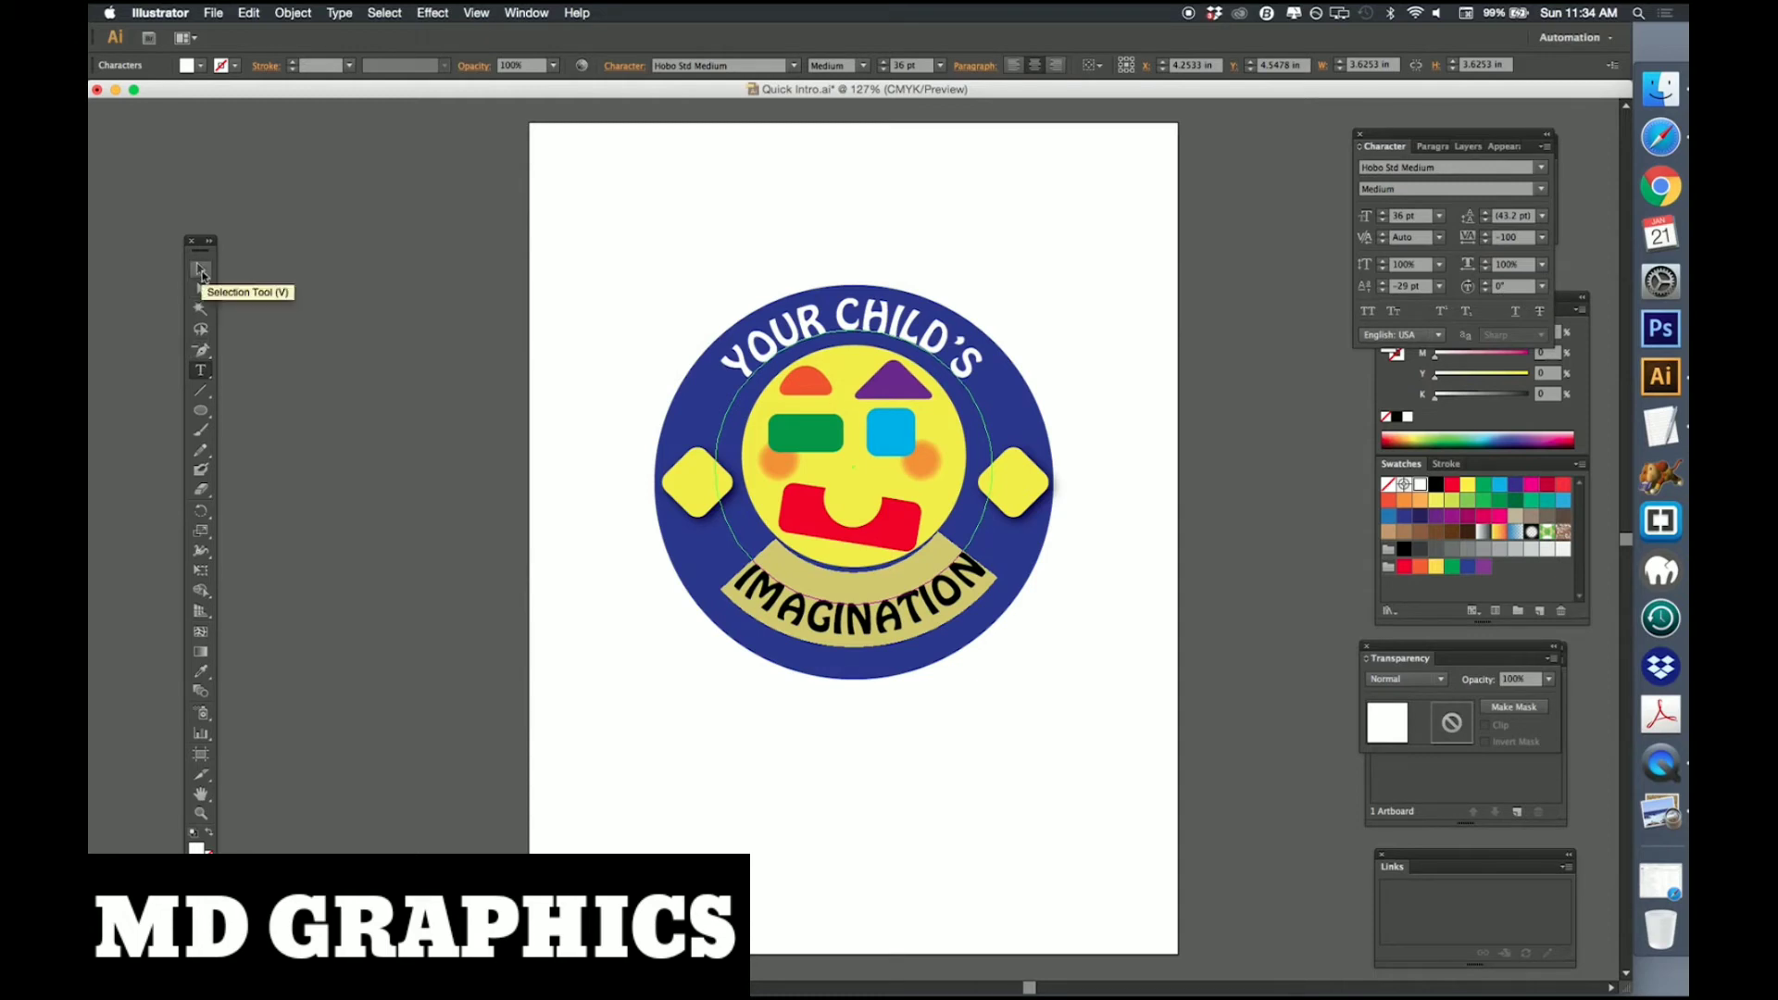
{"action": "left_click", "coordinate": [202, 275]}
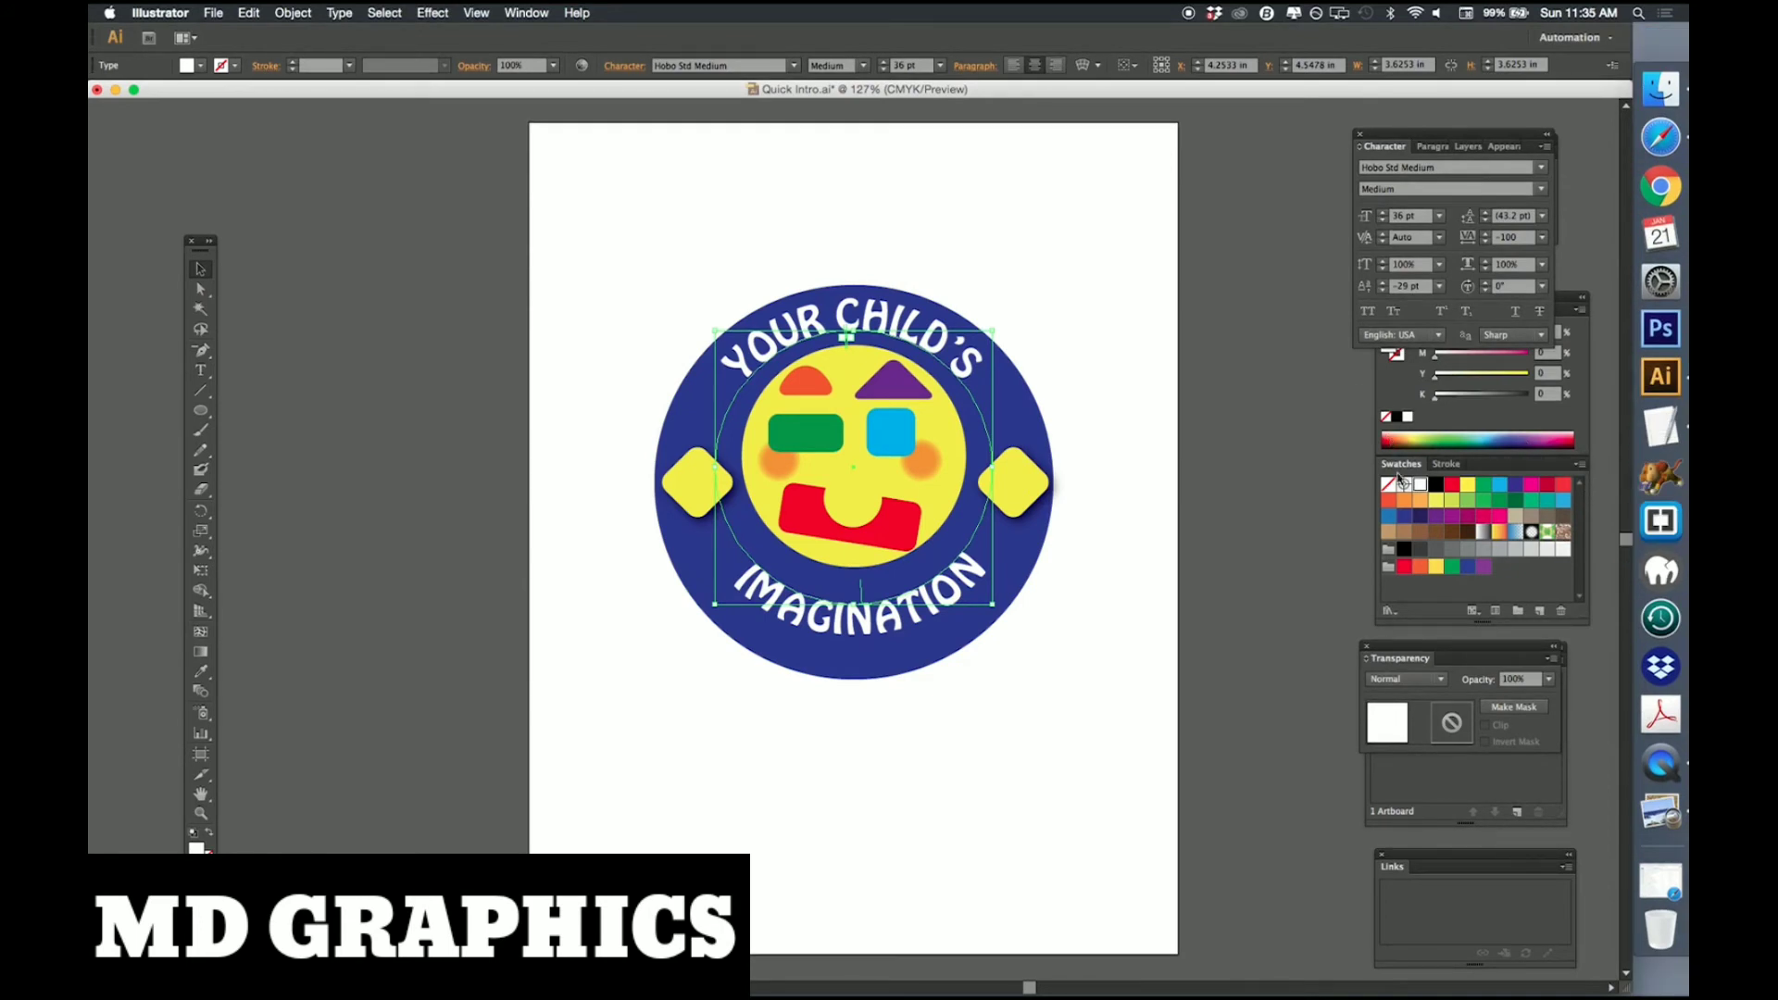
Unlock the original Type layer and select both the YOUR CHILD'S and IMAGINATION texts.
{"action": "left_click", "coordinate": [531, 11]}
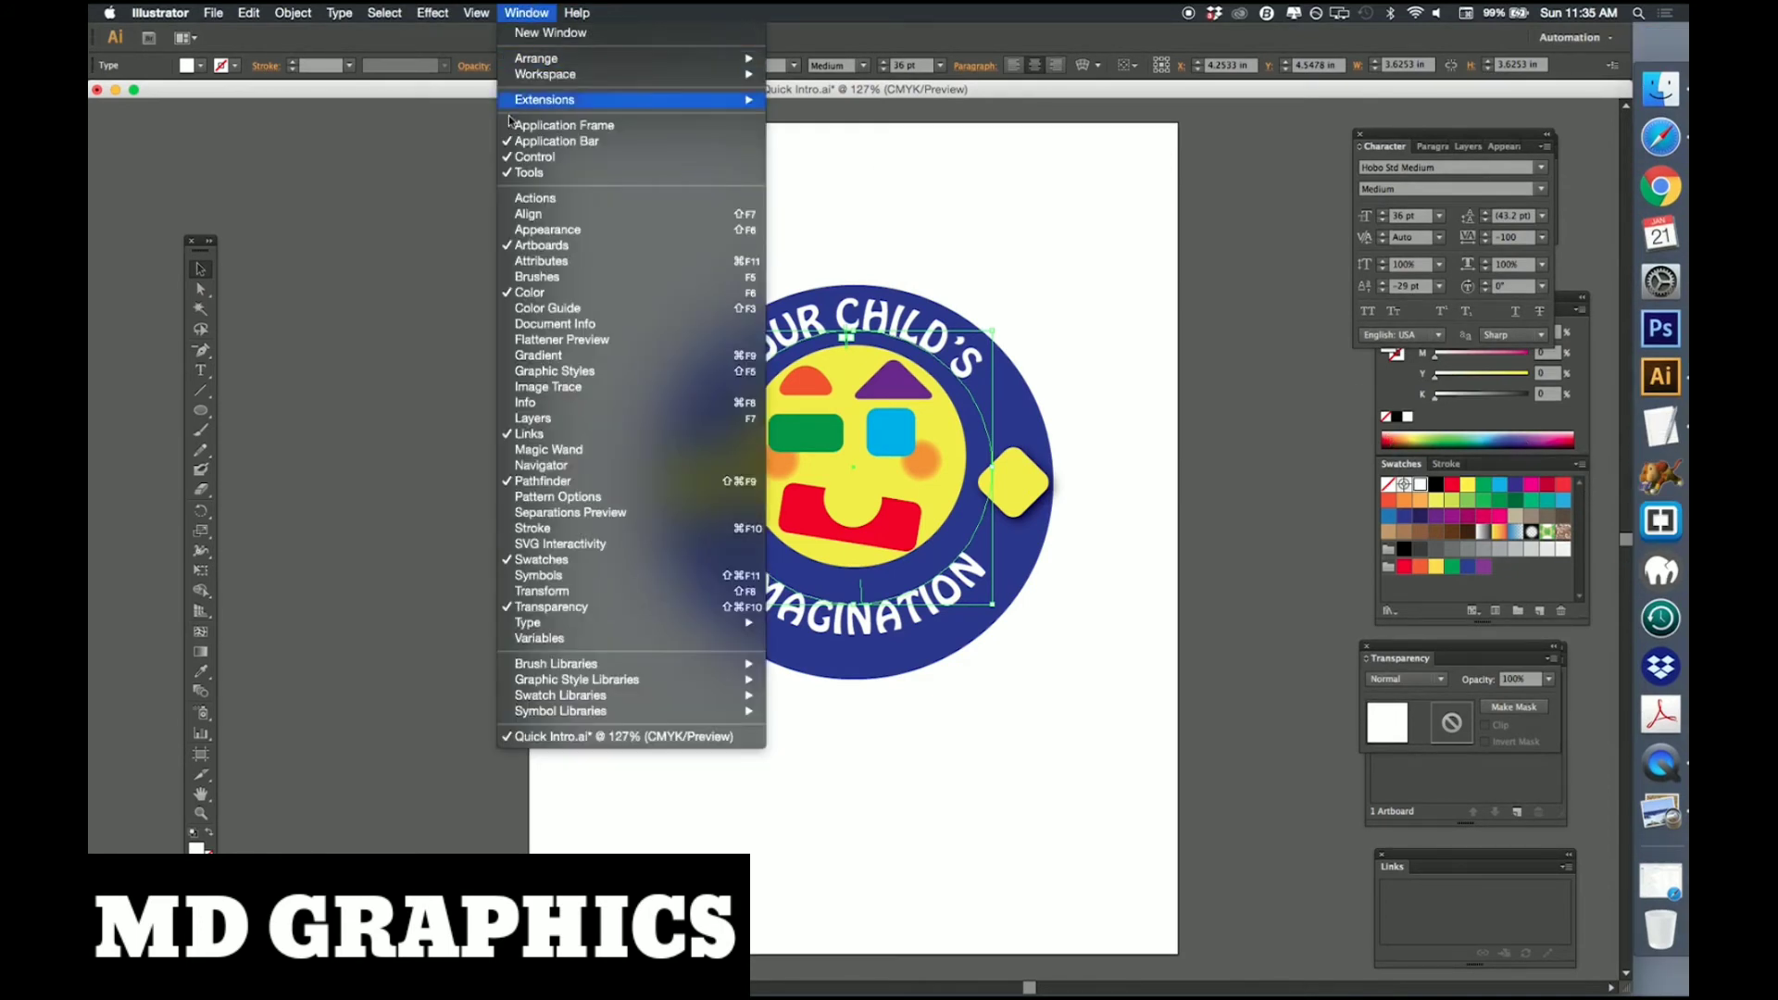
{"action": "left_click", "coordinate": [528, 419]}
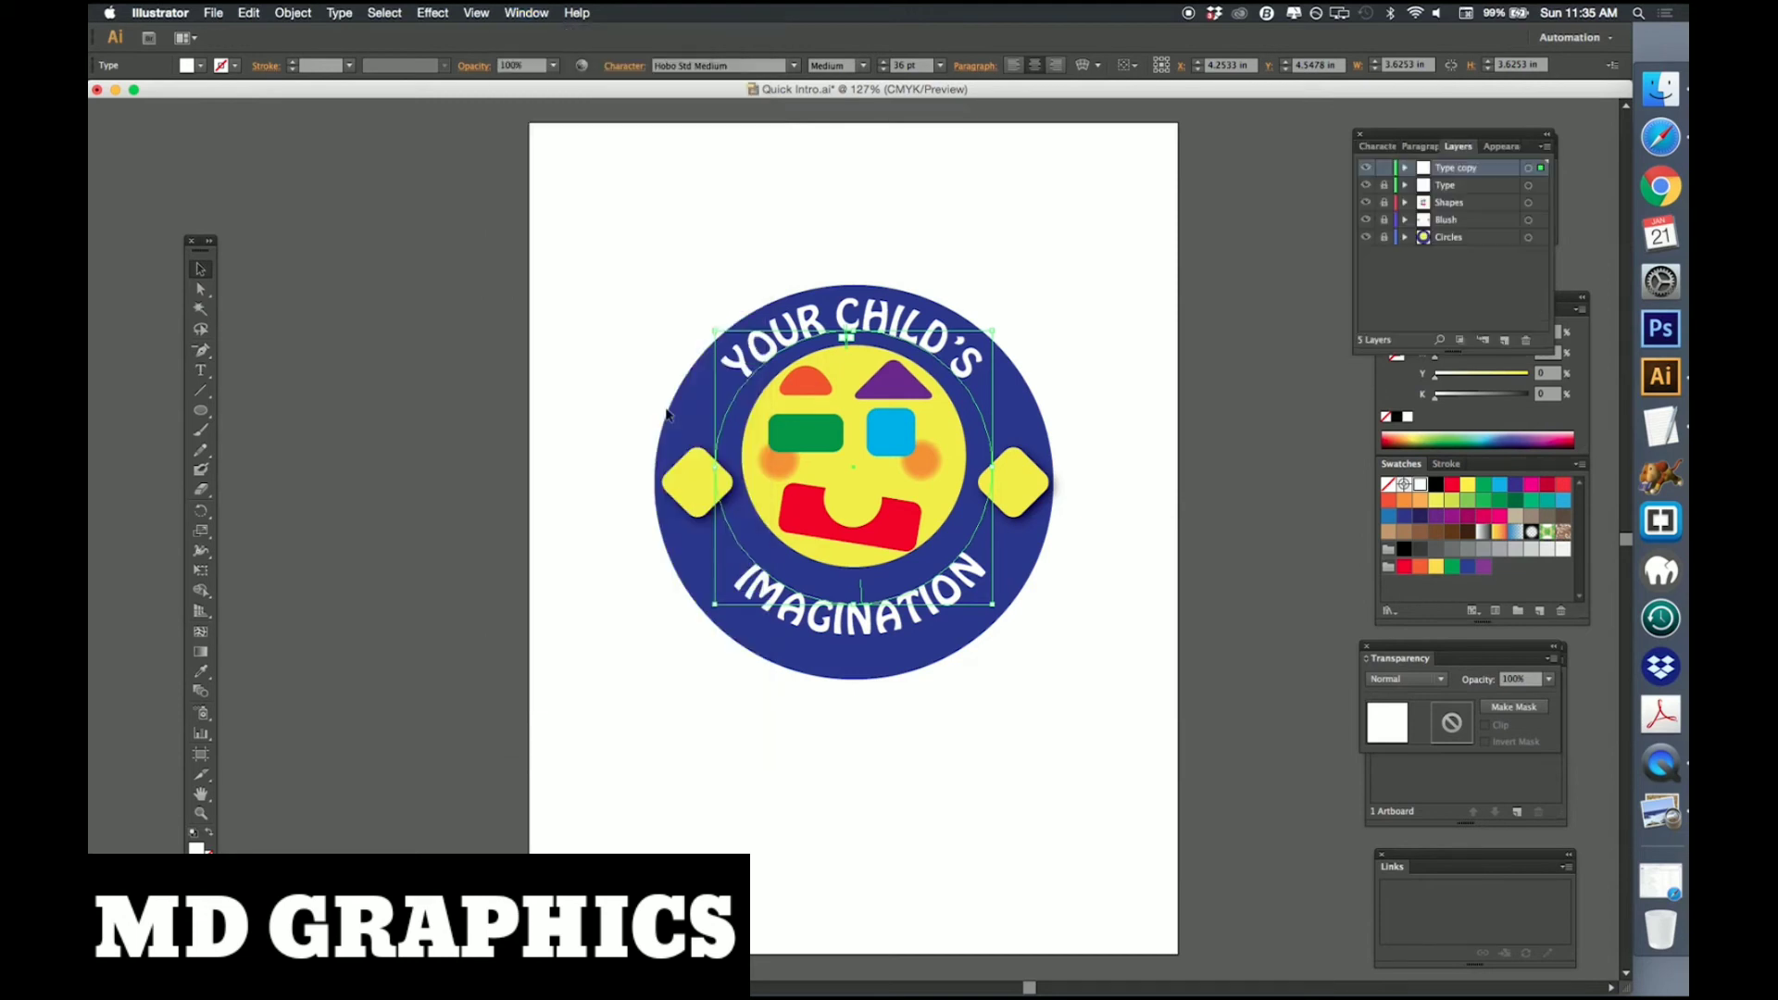
{"action": "left_click", "coordinate": [1384, 168]}
{"action": "left_click", "coordinate": [1384, 186]}
{"action": "left_click", "coordinate": [202, 268]}
{"action": "left_click_drag", "start_coordinate": [685, 225], "coordinate": [1035, 685]}
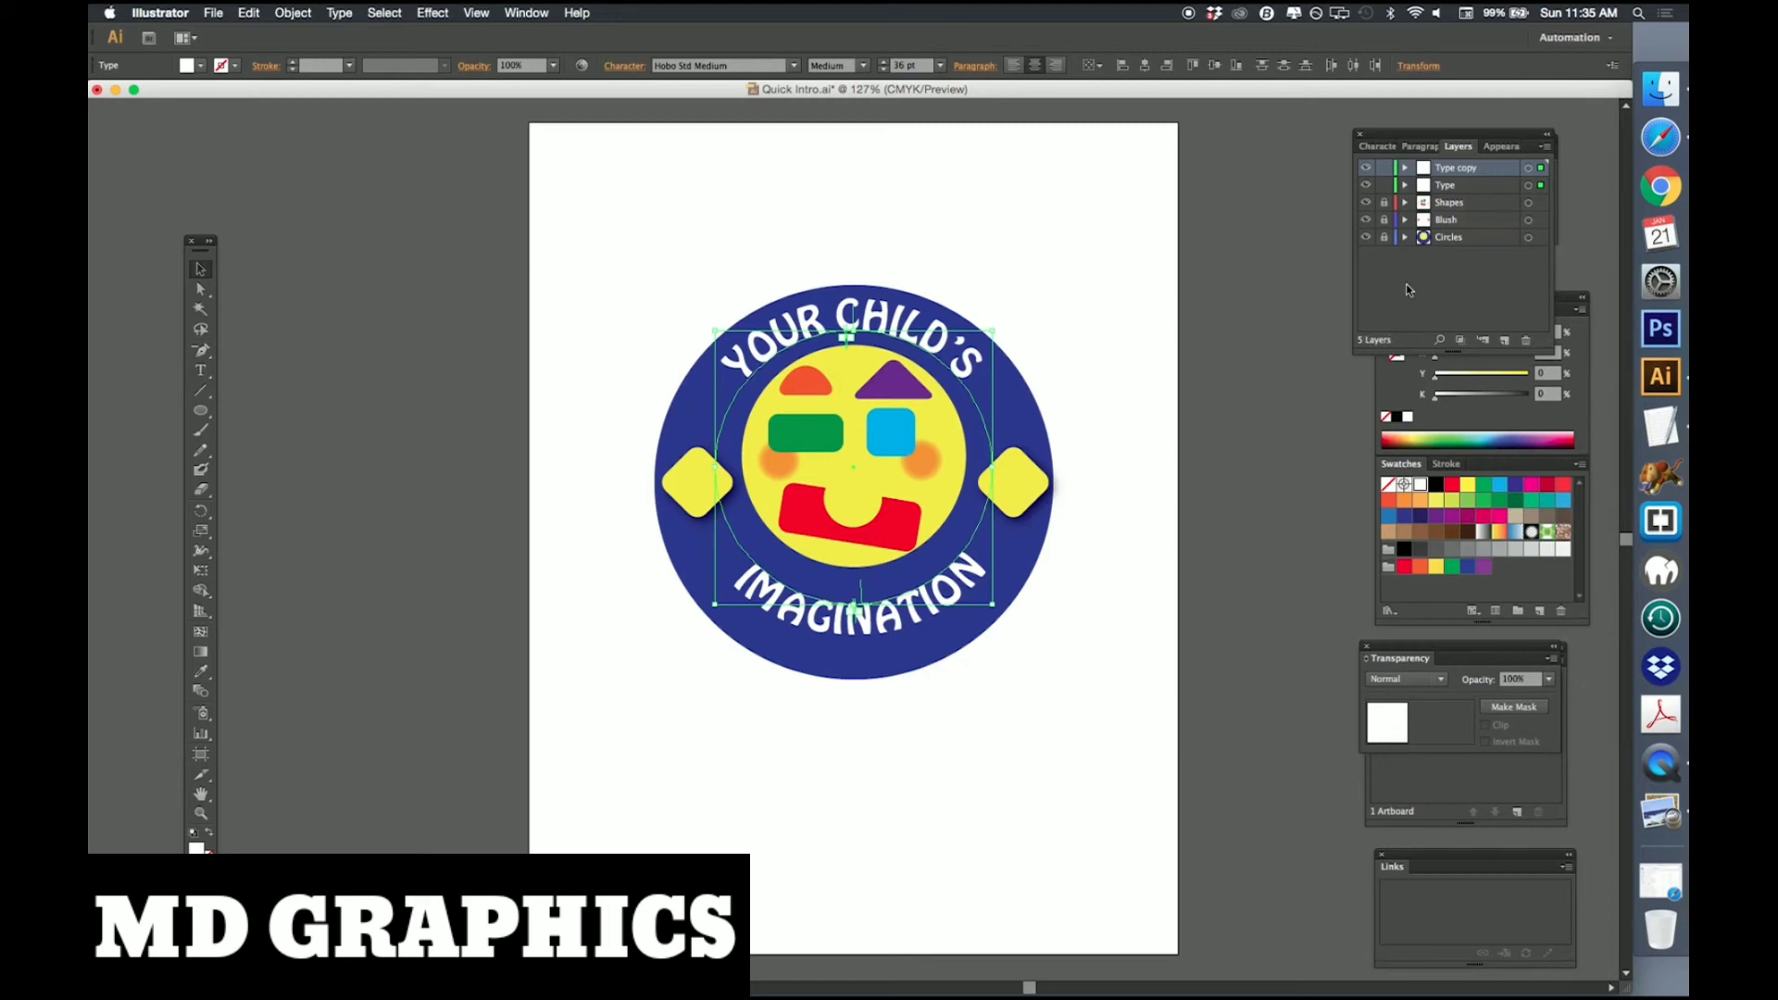
Set the font size of both curved texts to 42 pt.
{"action": "key", "text": "super+t"}
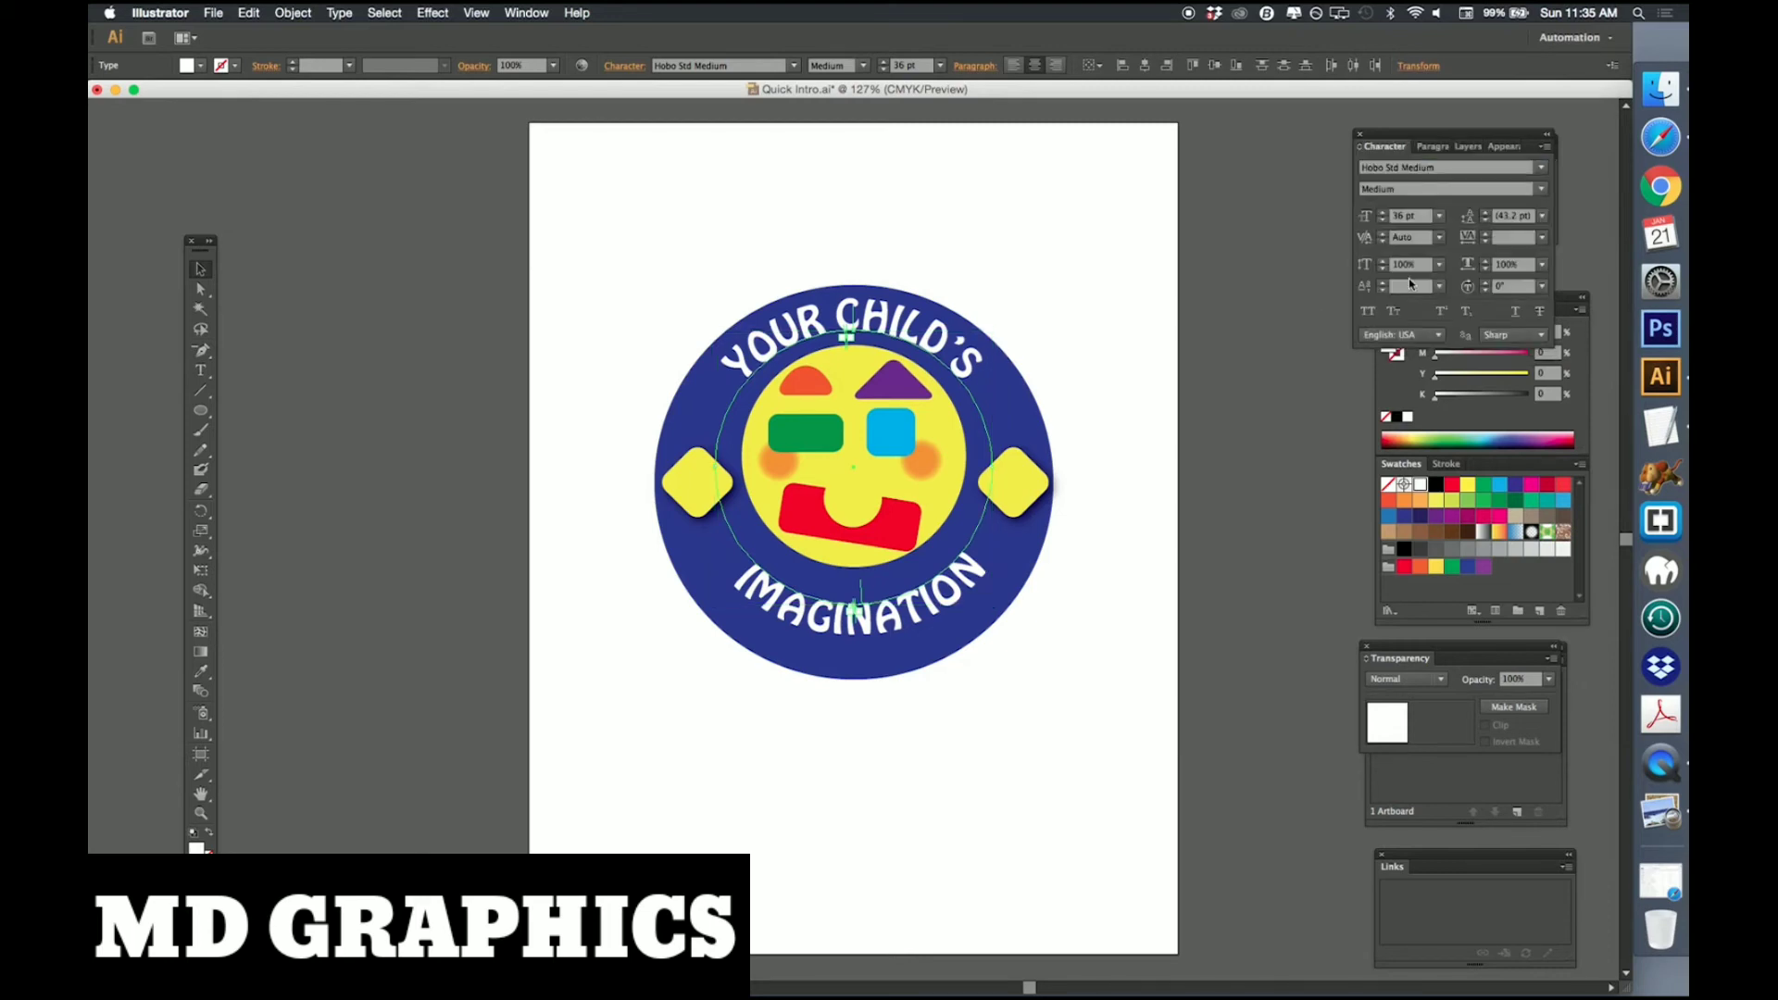
{"action": "left_click", "coordinate": [1442, 218]}
{"action": "left_click", "coordinate": [1479, 486]}
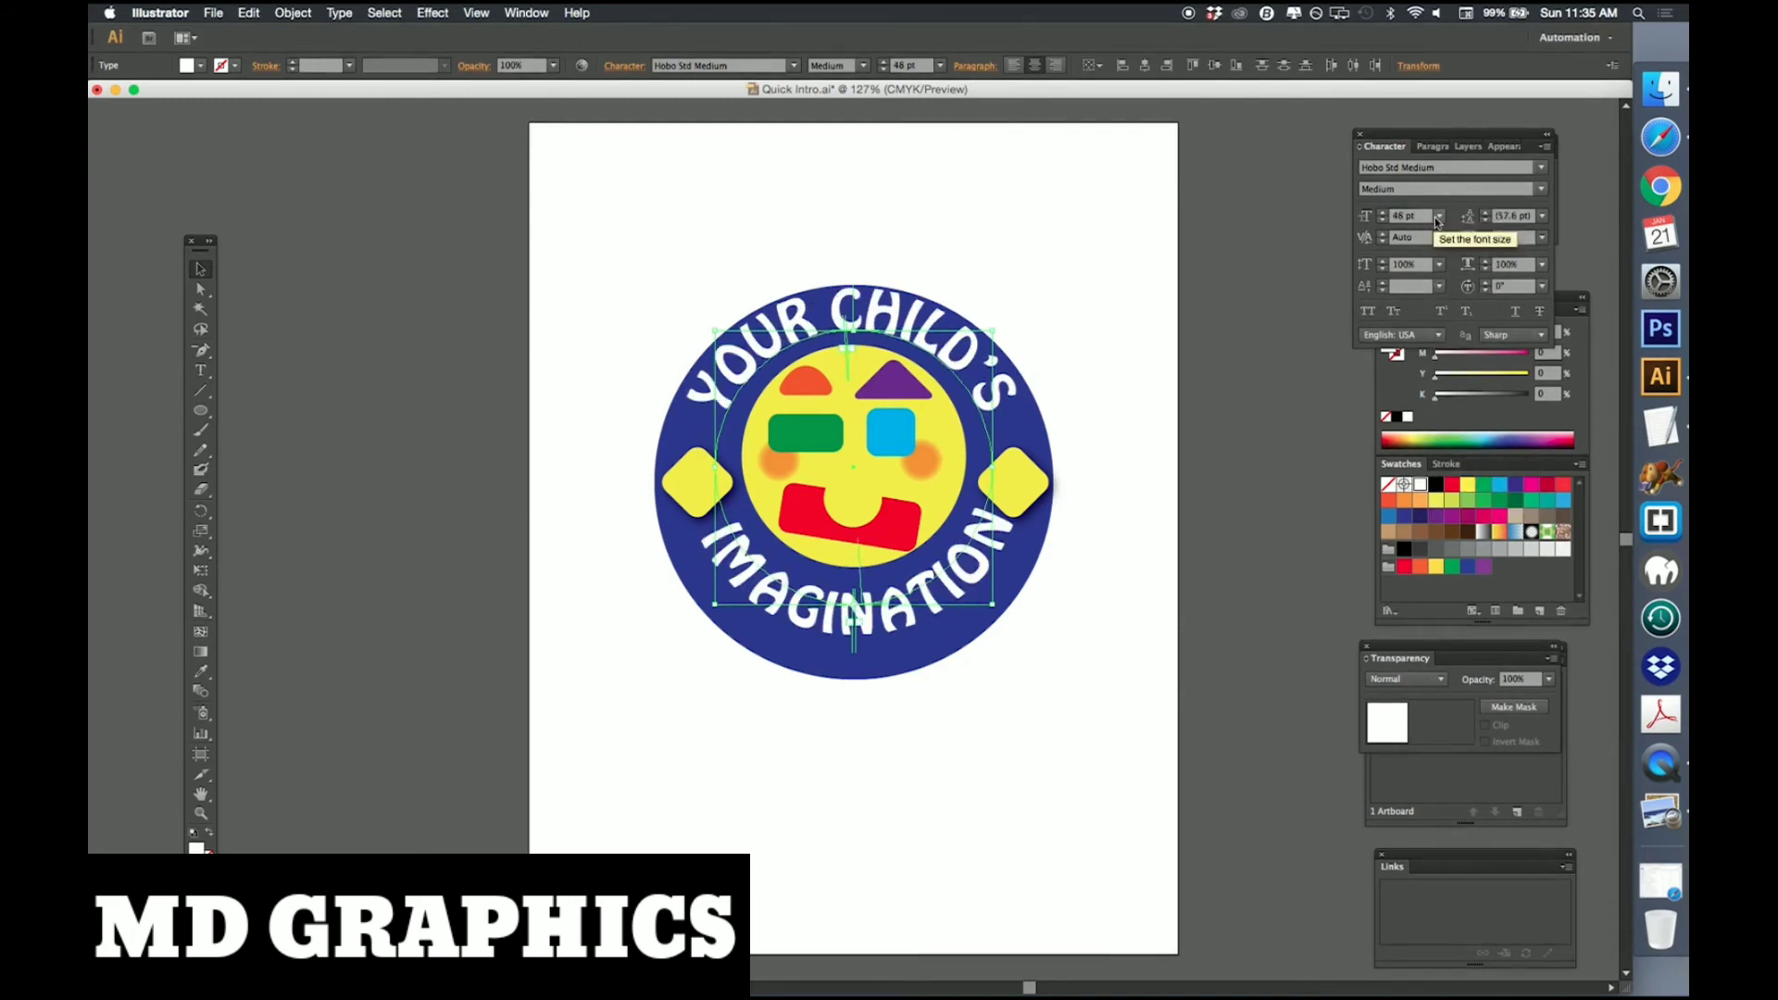
{"action": "left_click", "coordinate": [1383, 220]}
{"action": "left_click", "coordinate": [1383, 220]}
{"action": "left_click", "coordinate": [1383, 220]}
{"action": "left_click", "coordinate": [1382, 220]}
{"action": "left_click", "coordinate": [1383, 221]}
{"action": "left_click", "coordinate": [1383, 221]}
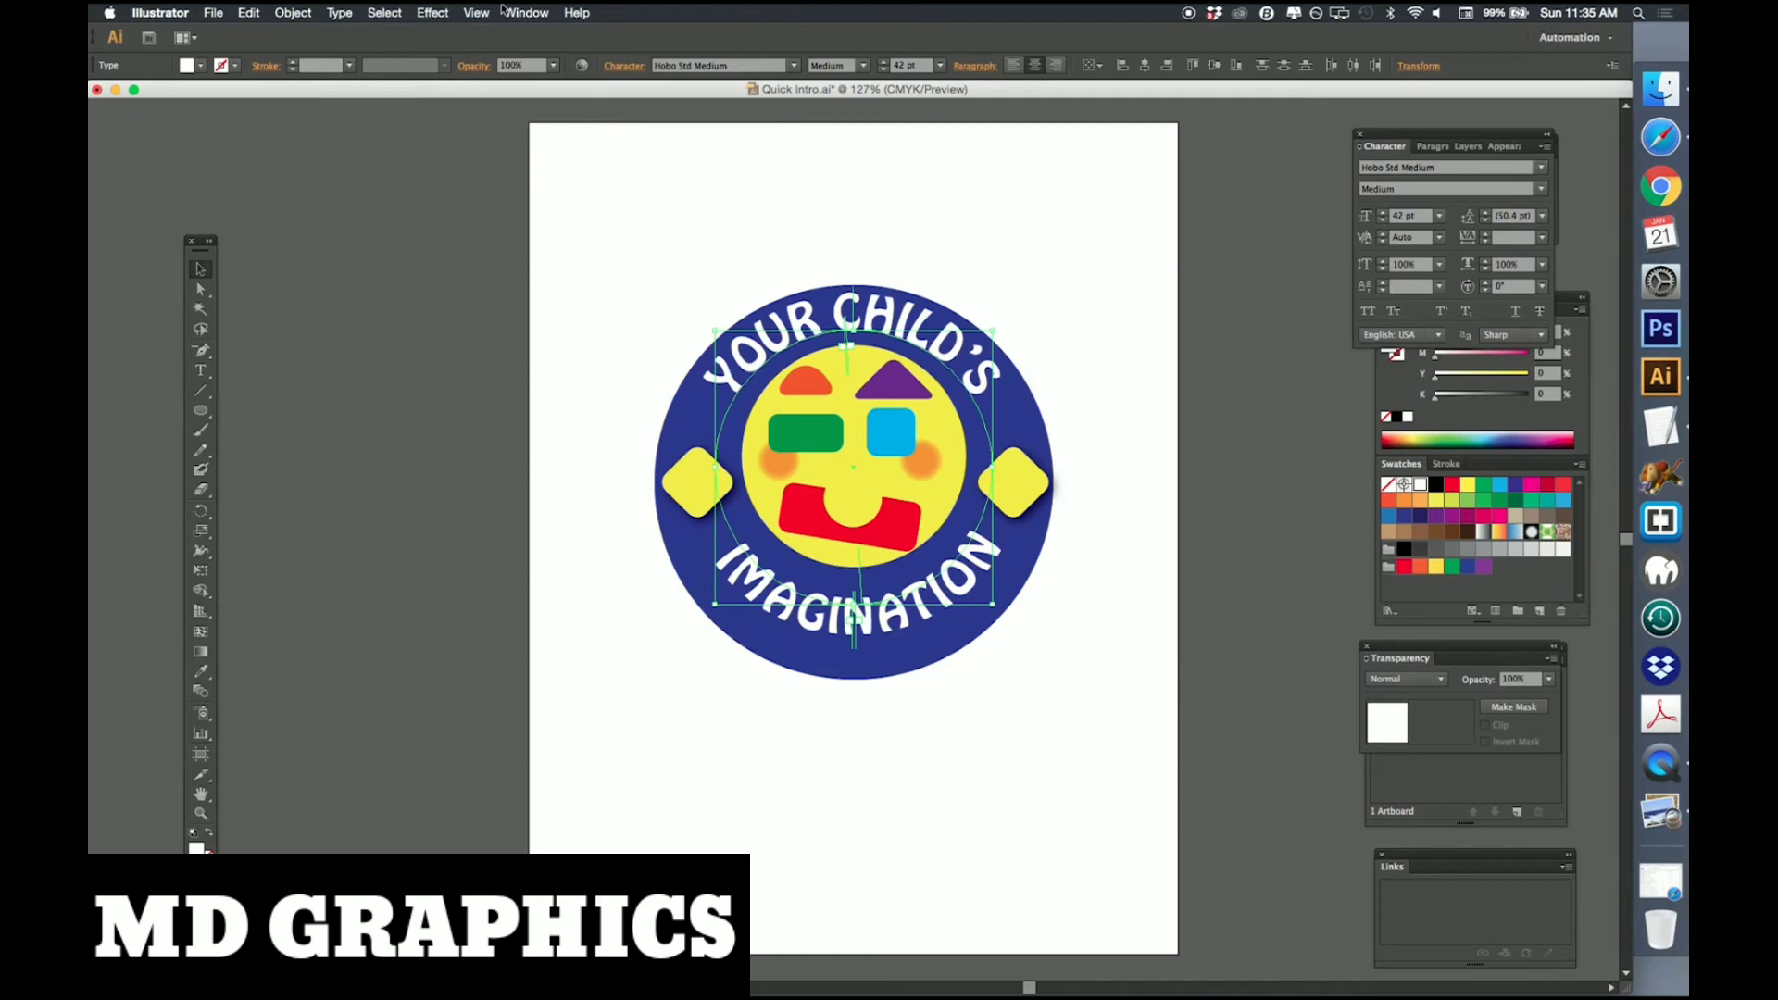
Separate the Layers panel into its own floating window and lock the original Type layer.
{"action": "left_click", "coordinate": [533, 15]}
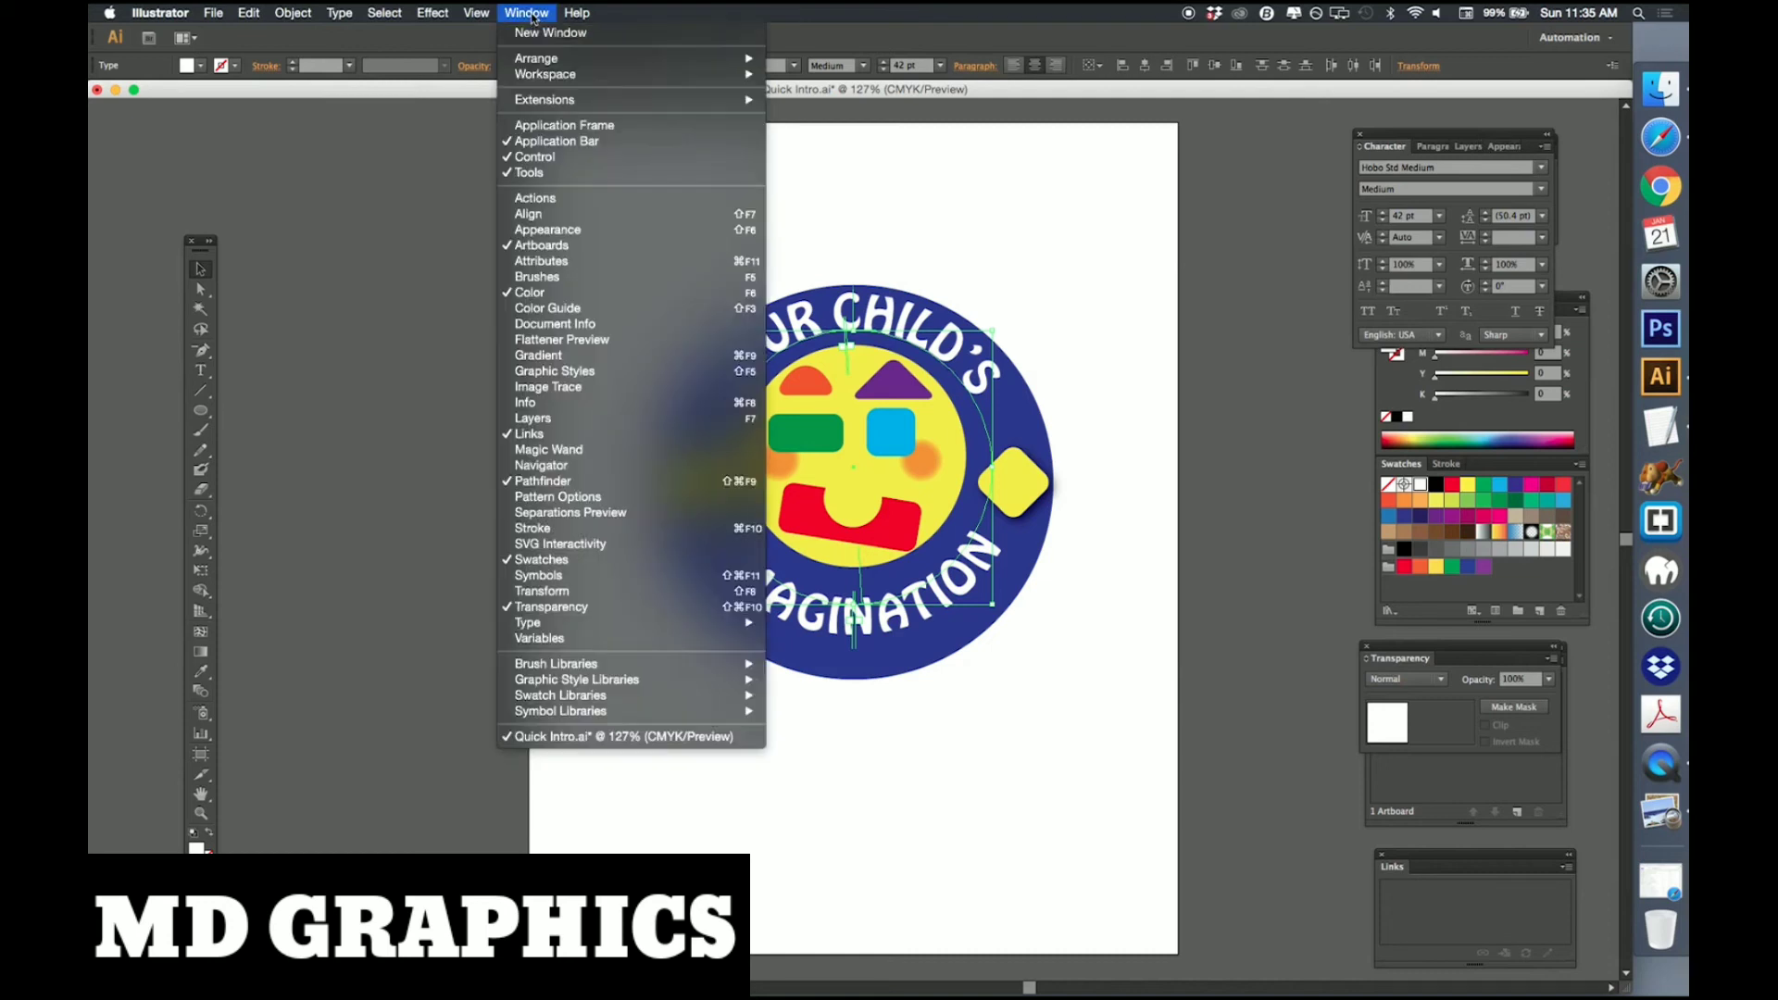
{"action": "left_click", "coordinate": [524, 417]}
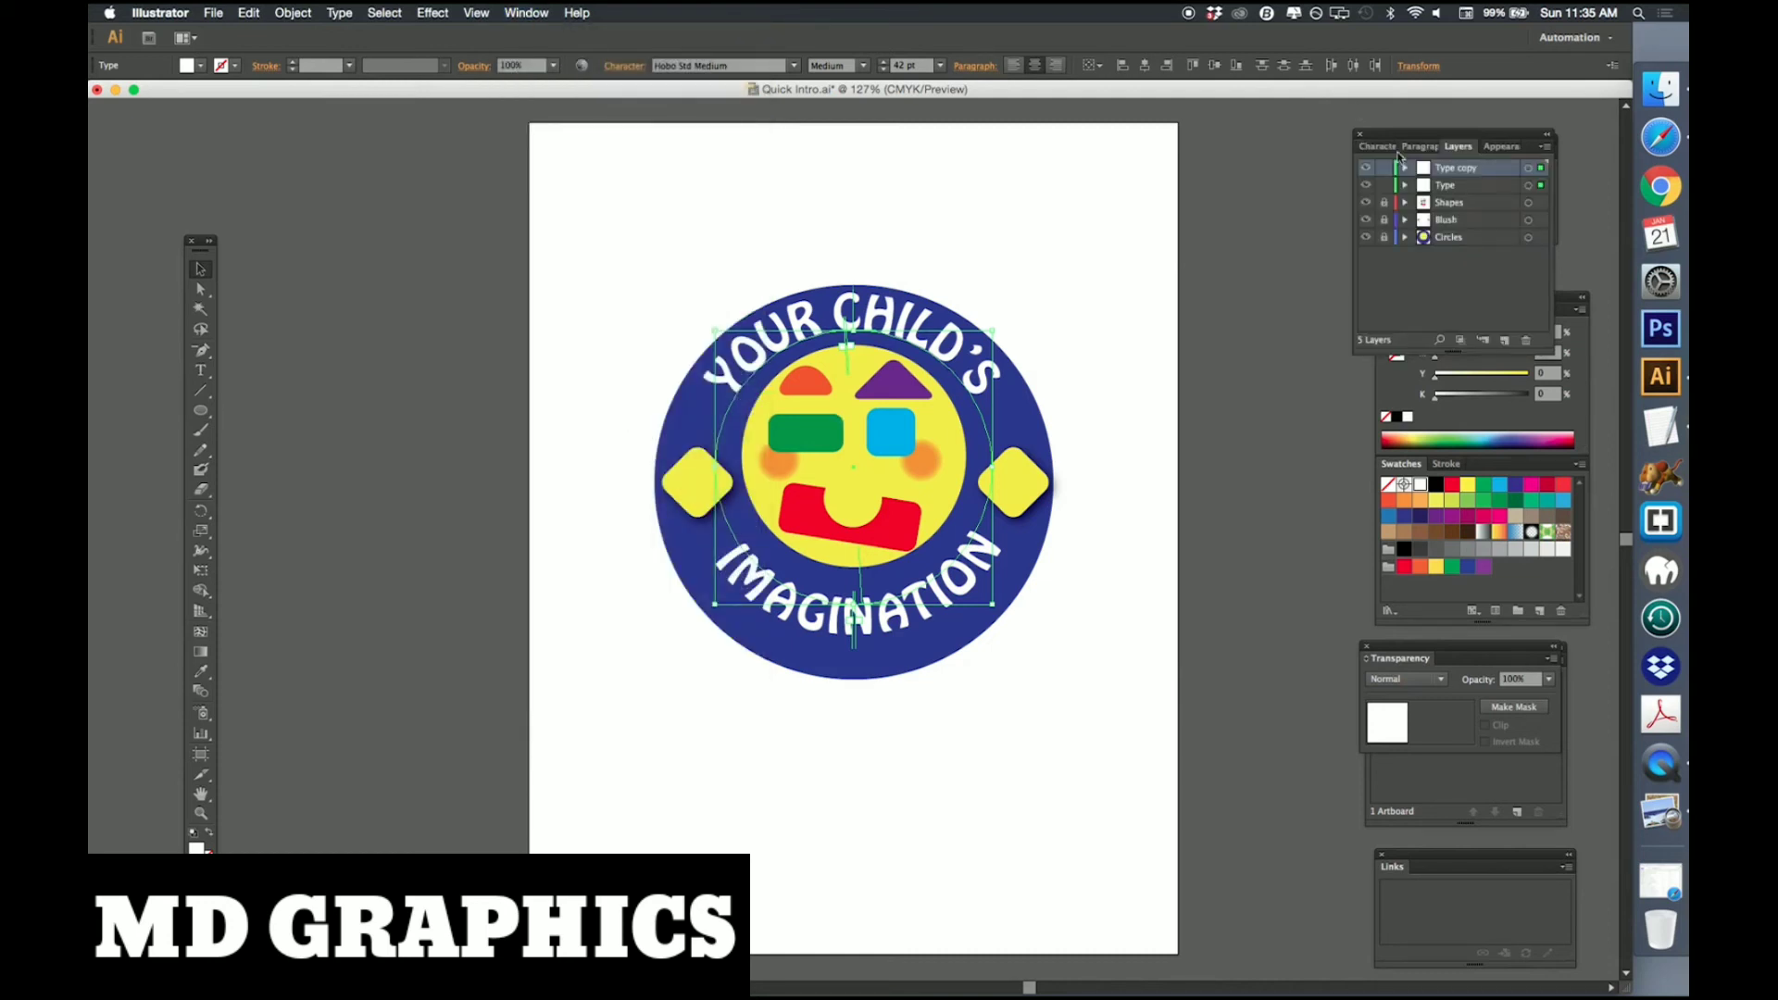
{"action": "left_click_drag", "start_coordinate": [1458, 142], "coordinate": [1252, 376]}
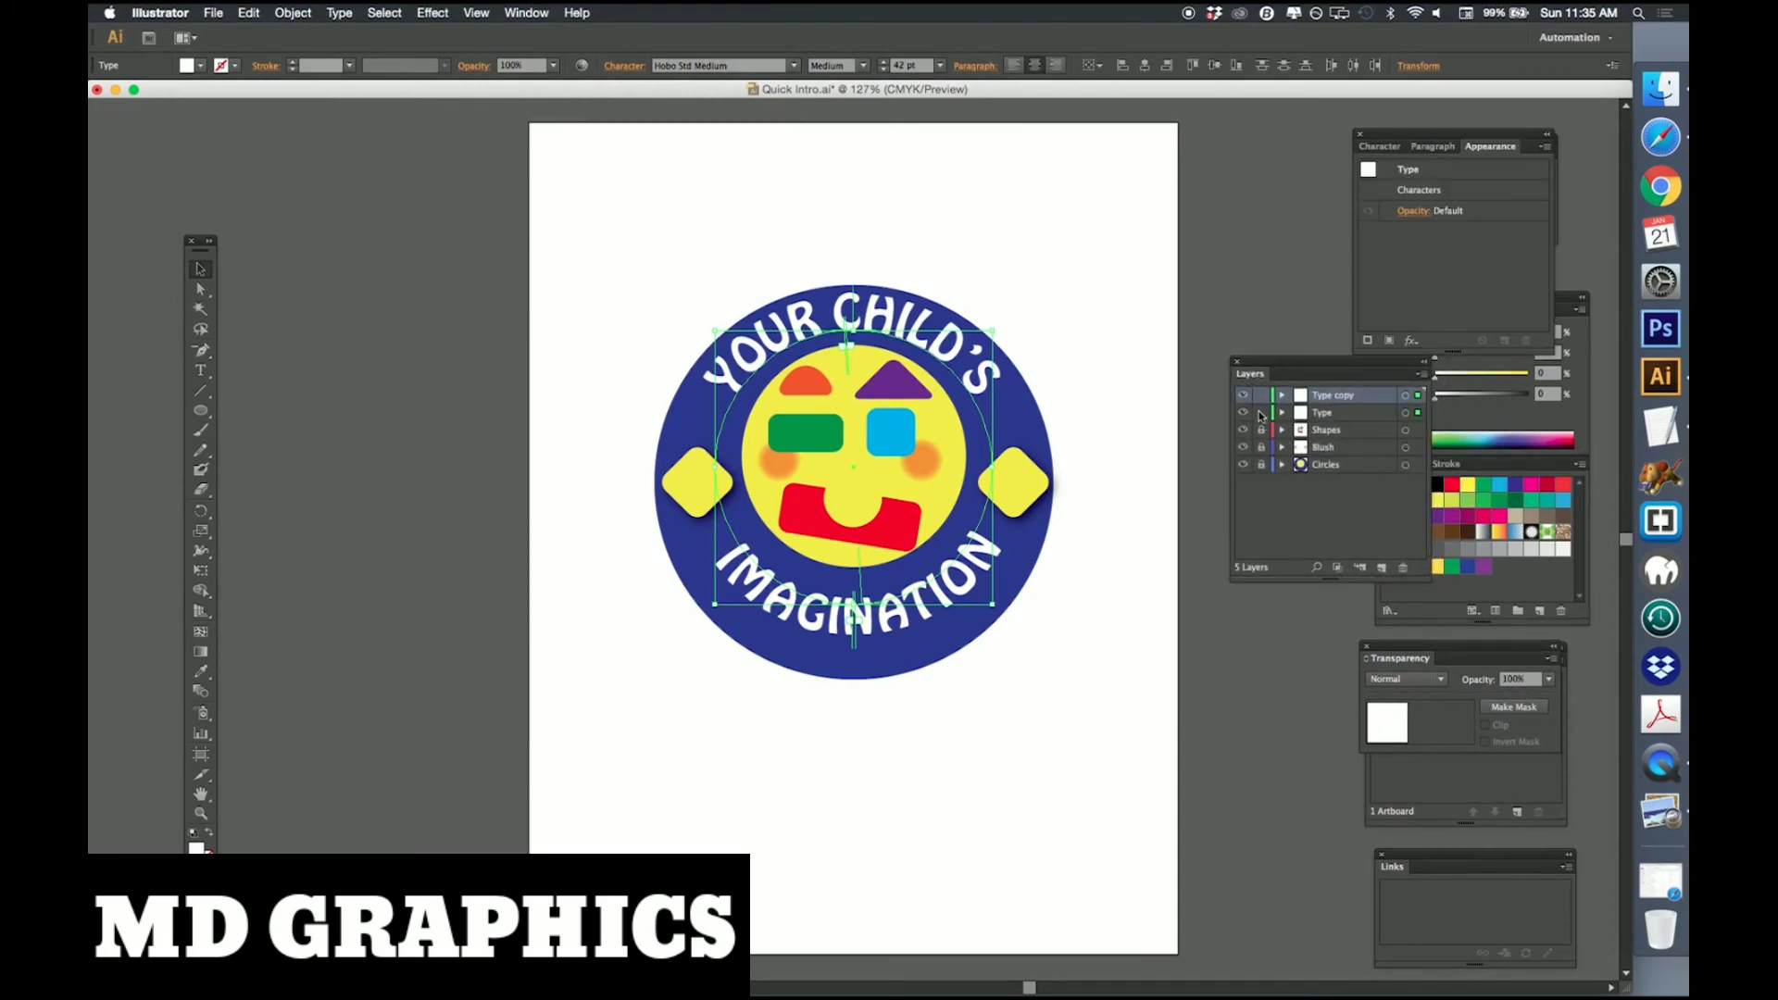
{"action": "left_click", "coordinate": [1261, 413]}
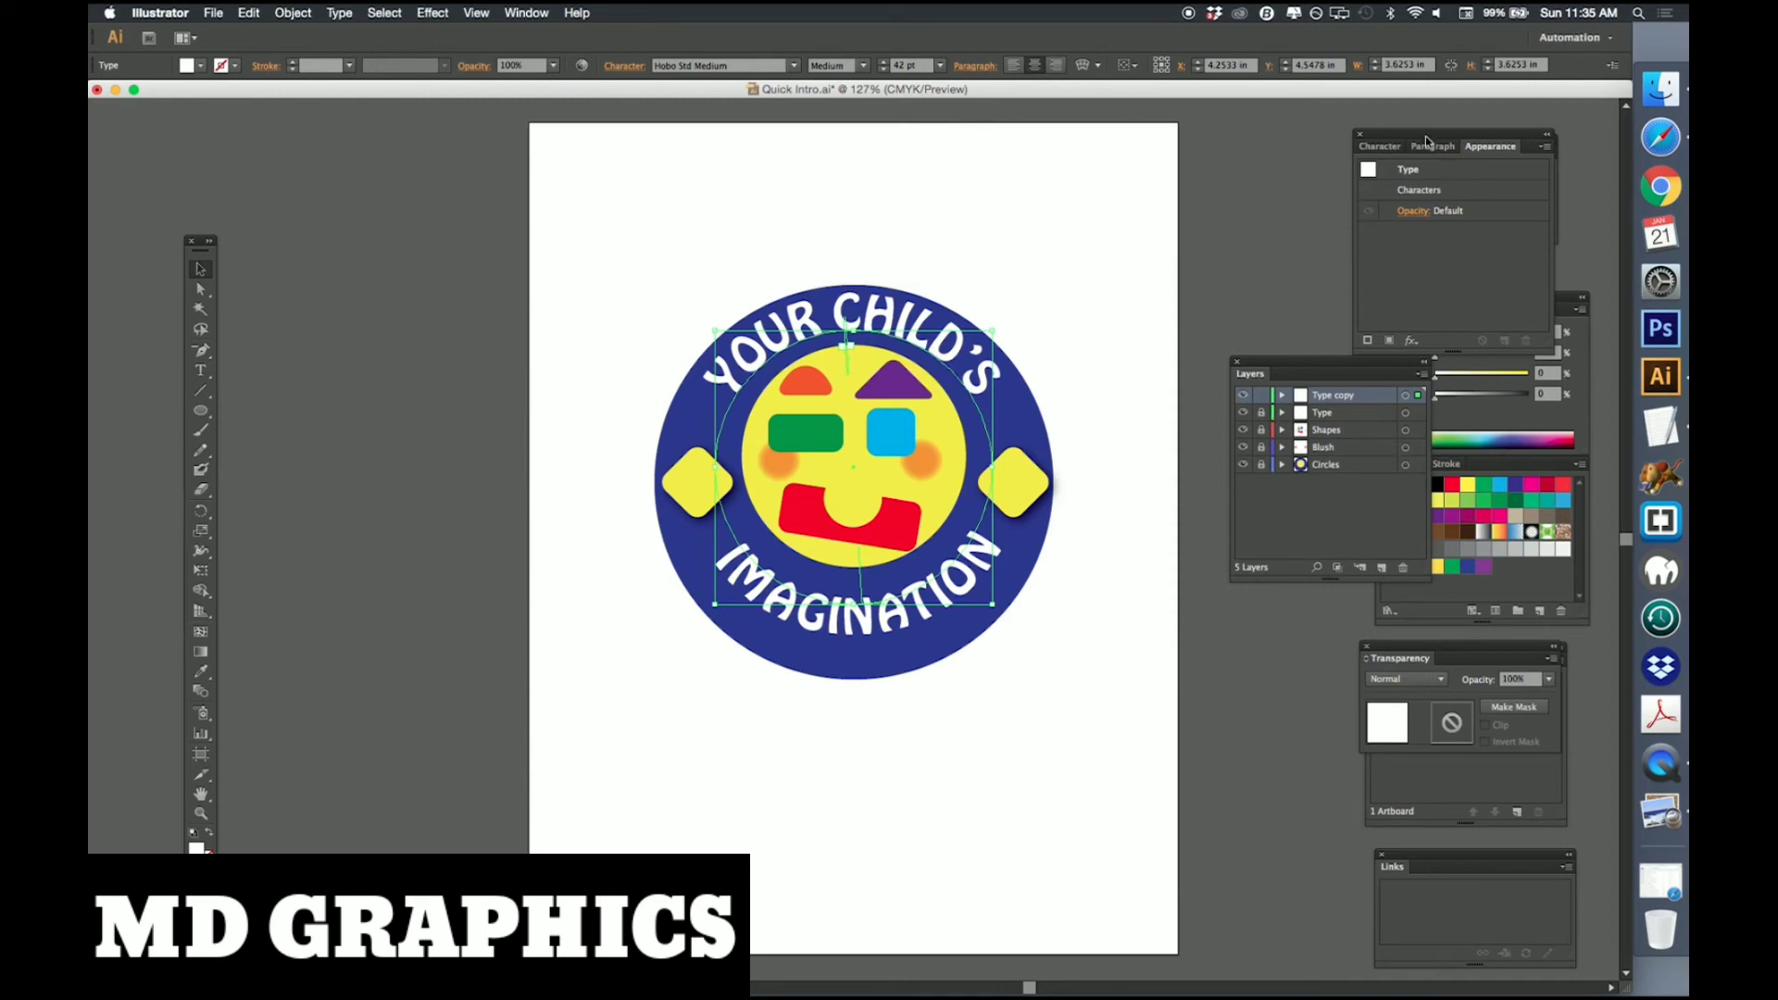
Set the baseline shift of the IMAGINATION text to -35 pt to centre it in the blue ring.
{"action": "left_click", "coordinate": [1377, 150]}
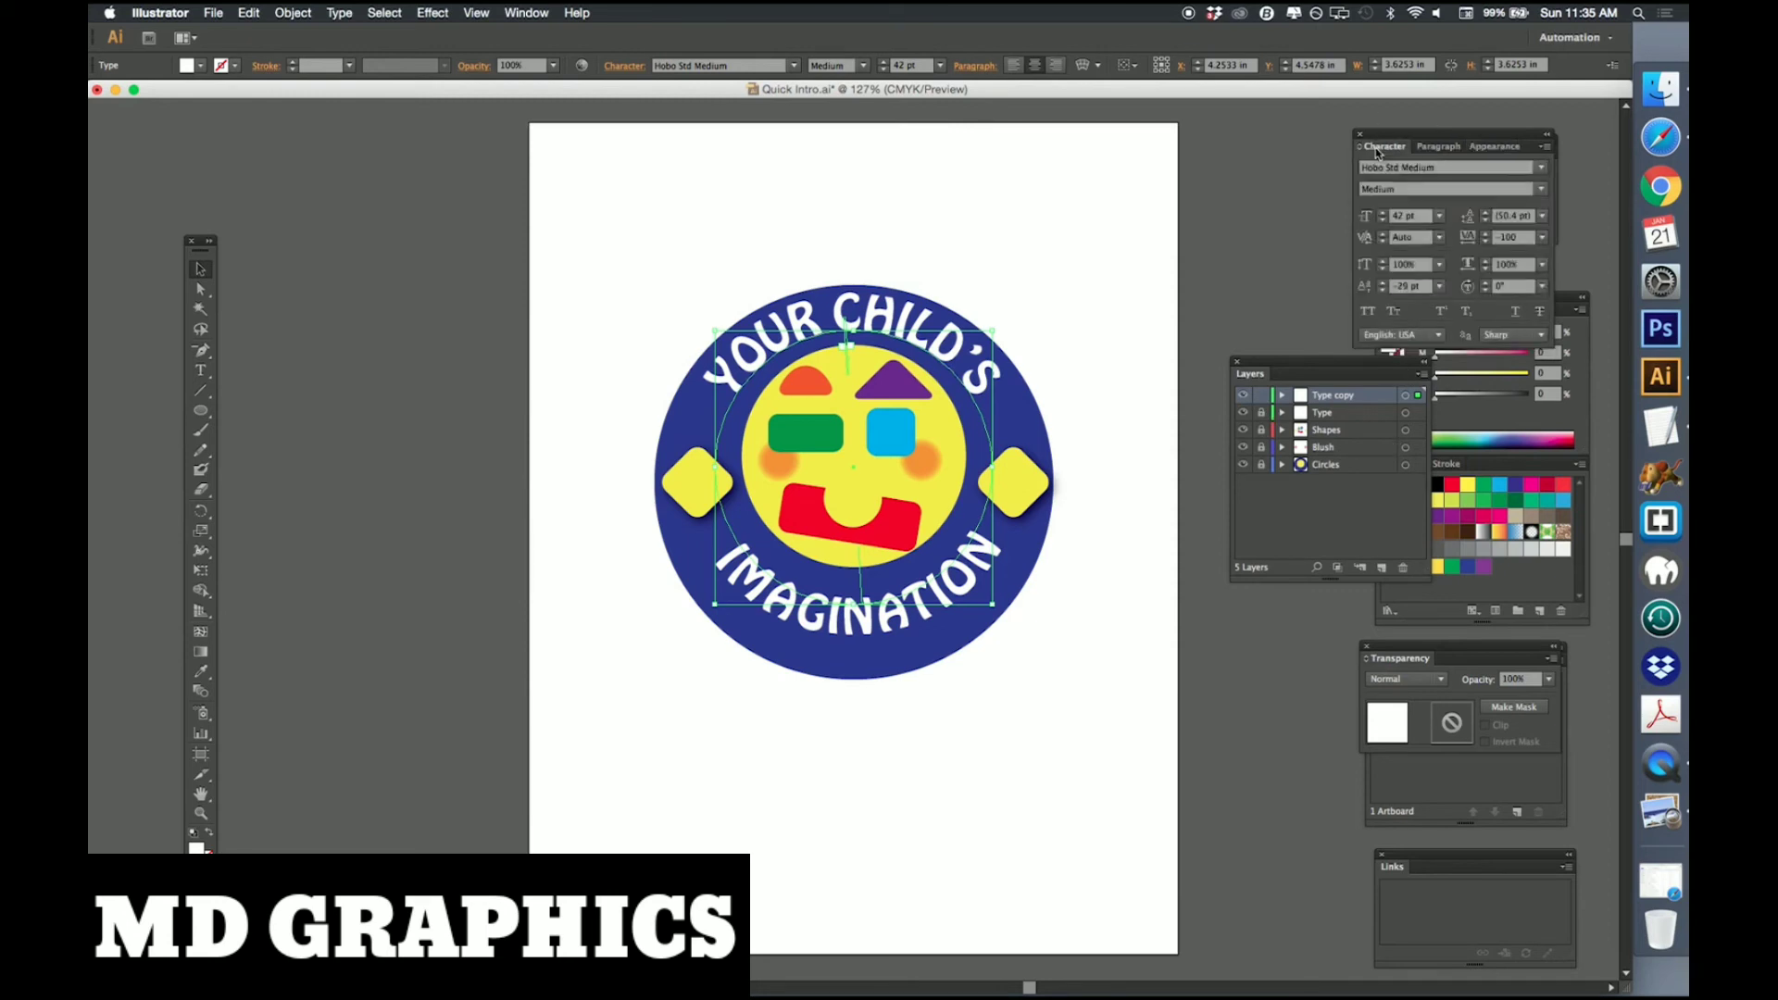
{"action": "left_click", "coordinate": [1382, 291]}
{"action": "left_click", "coordinate": [1383, 291]}
{"action": "left_click", "coordinate": [1383, 290]}
{"action": "left_click", "coordinate": [1383, 291]}
{"action": "left_click", "coordinate": [1383, 291]}
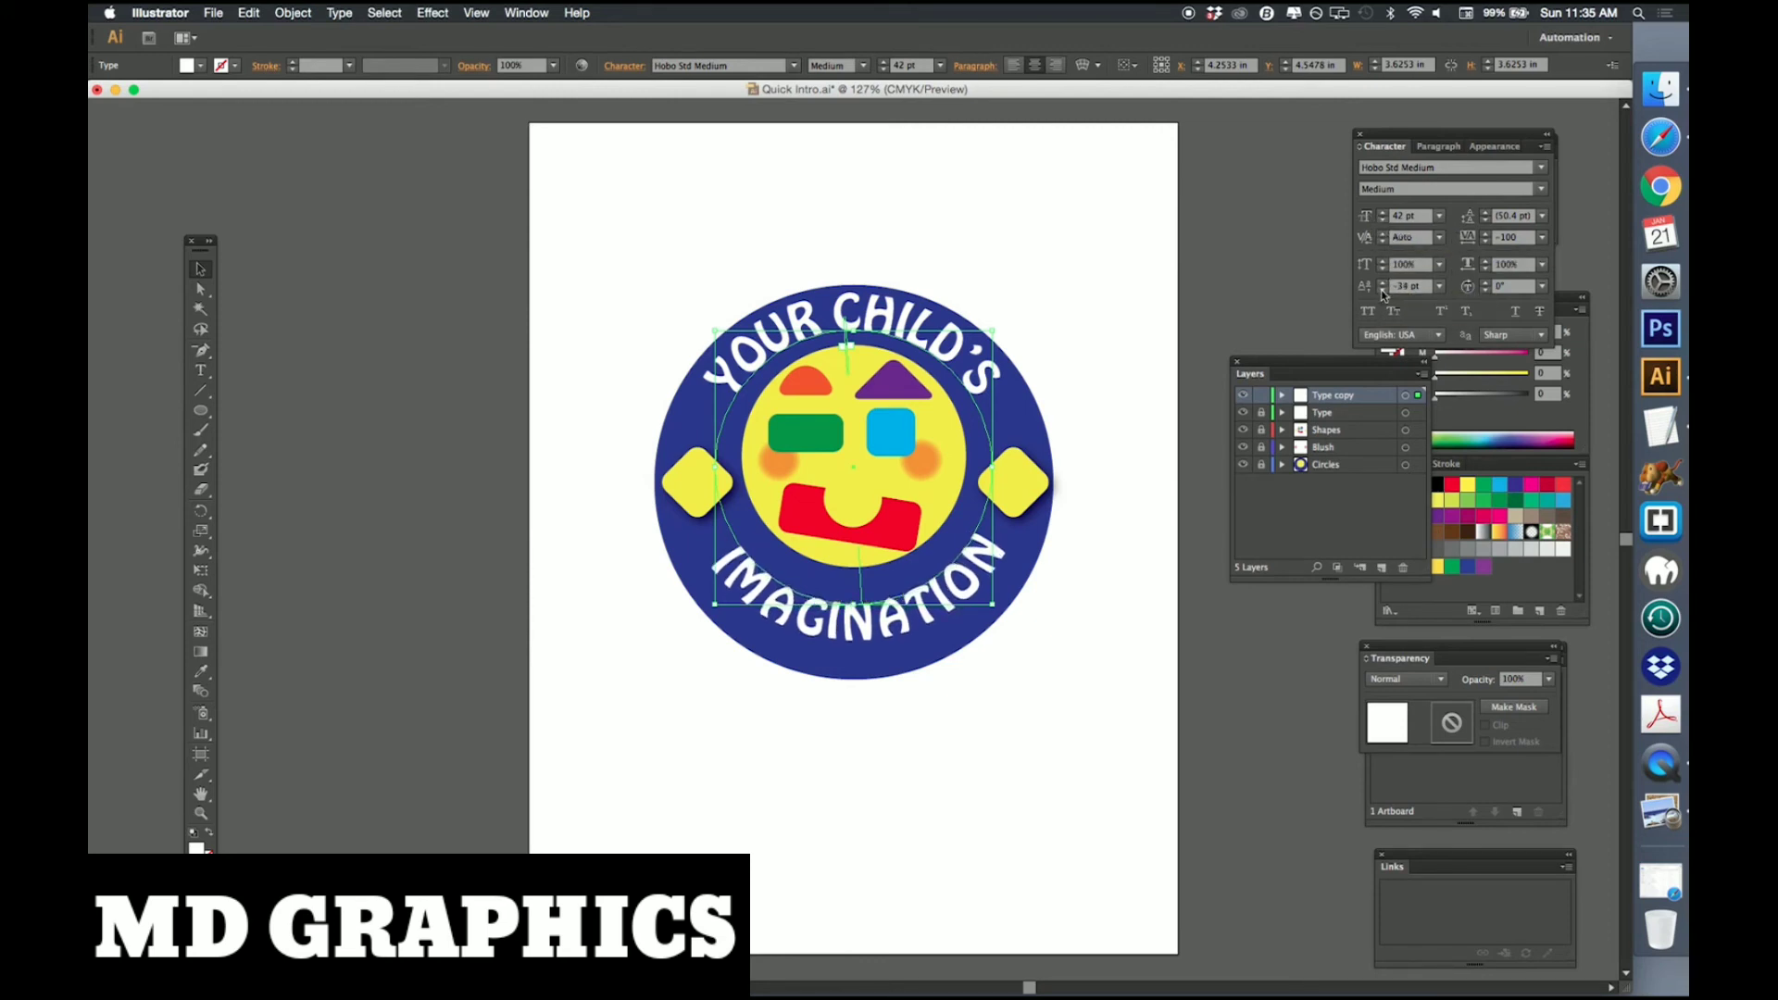
{"action": "left_click", "coordinate": [1383, 291]}
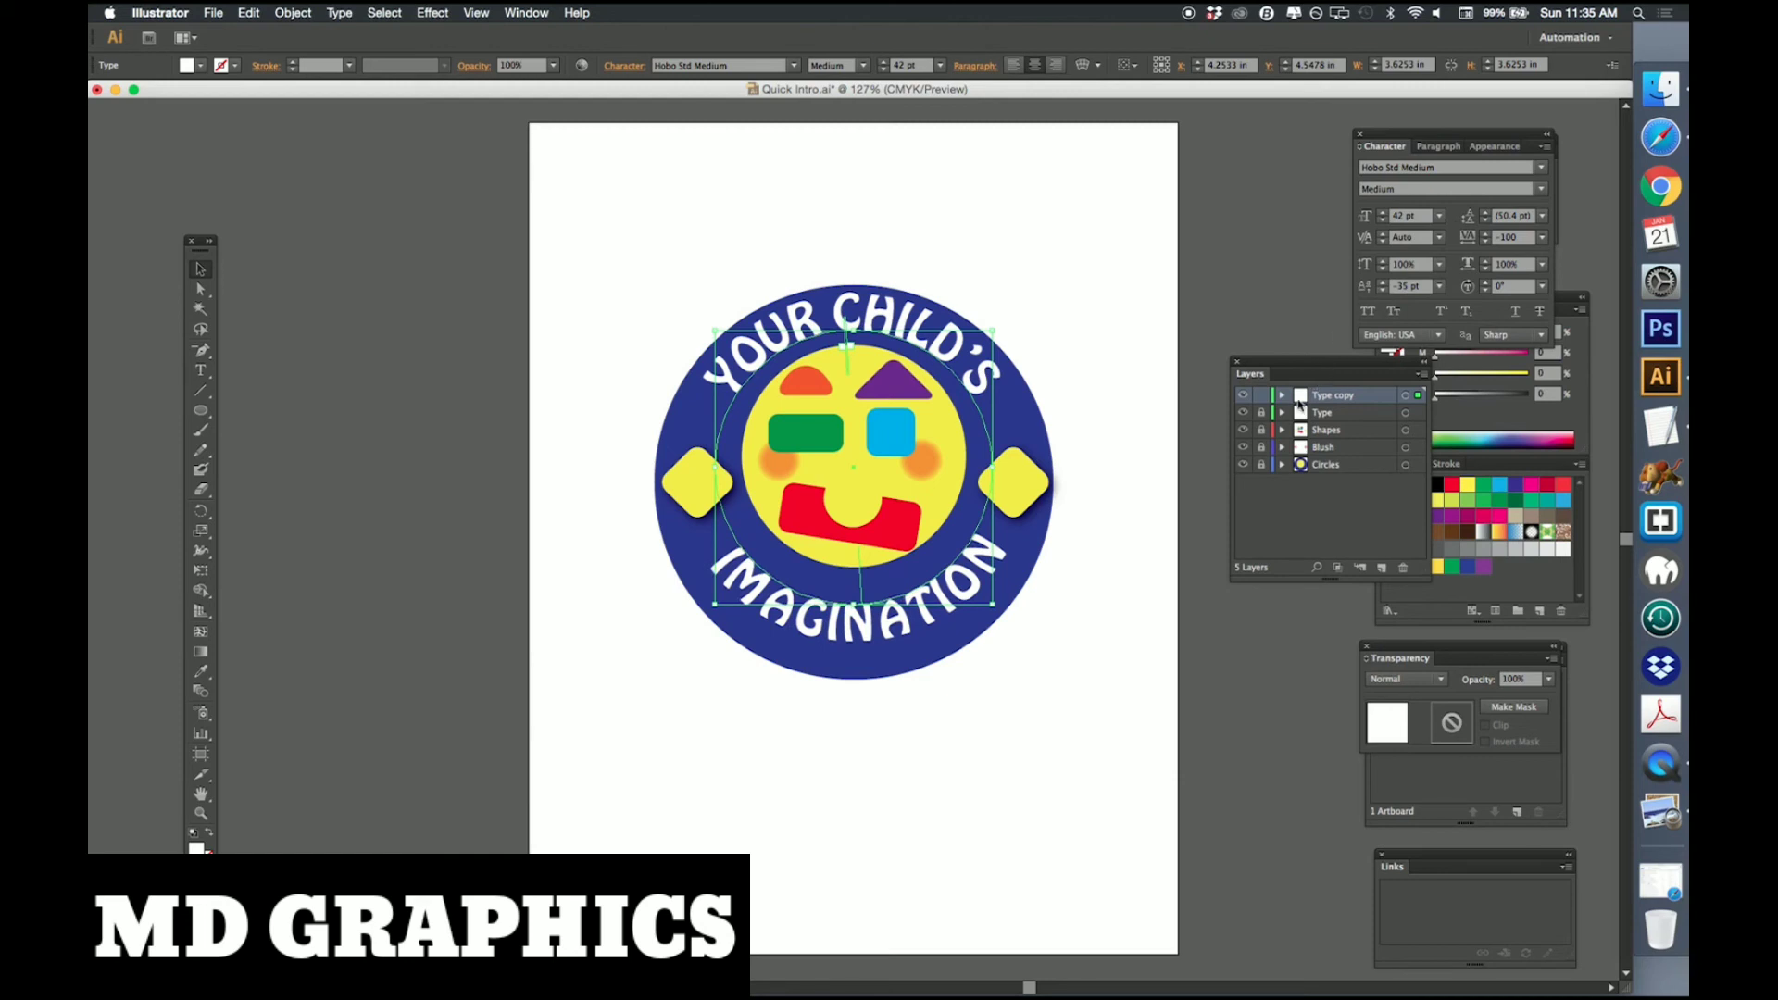
Apply a Multiply drop shadow to IMAGINATION with 75% opacity, 0.05 in X and Y offsets and 0.07 in blur, and deselect the text.
{"action": "left_click", "coordinate": [1262, 413]}
{"action": "left_click", "coordinate": [436, 12]}
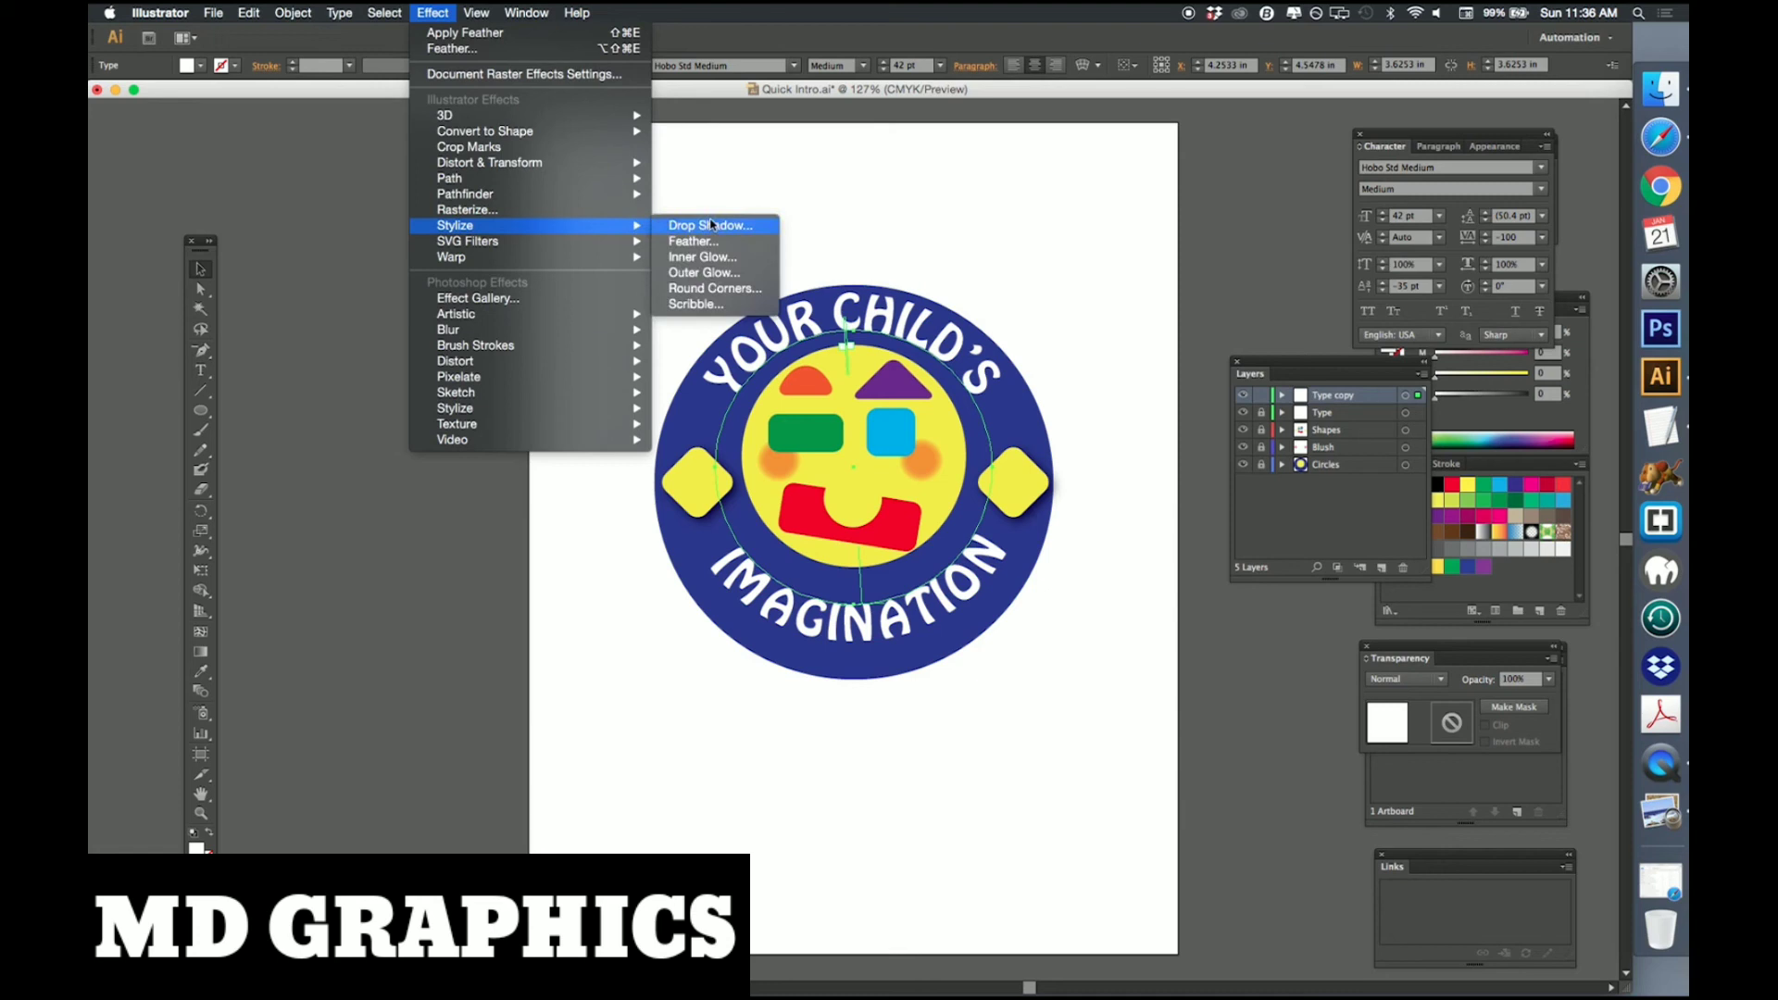
{"action": "left_click", "coordinate": [711, 224]}
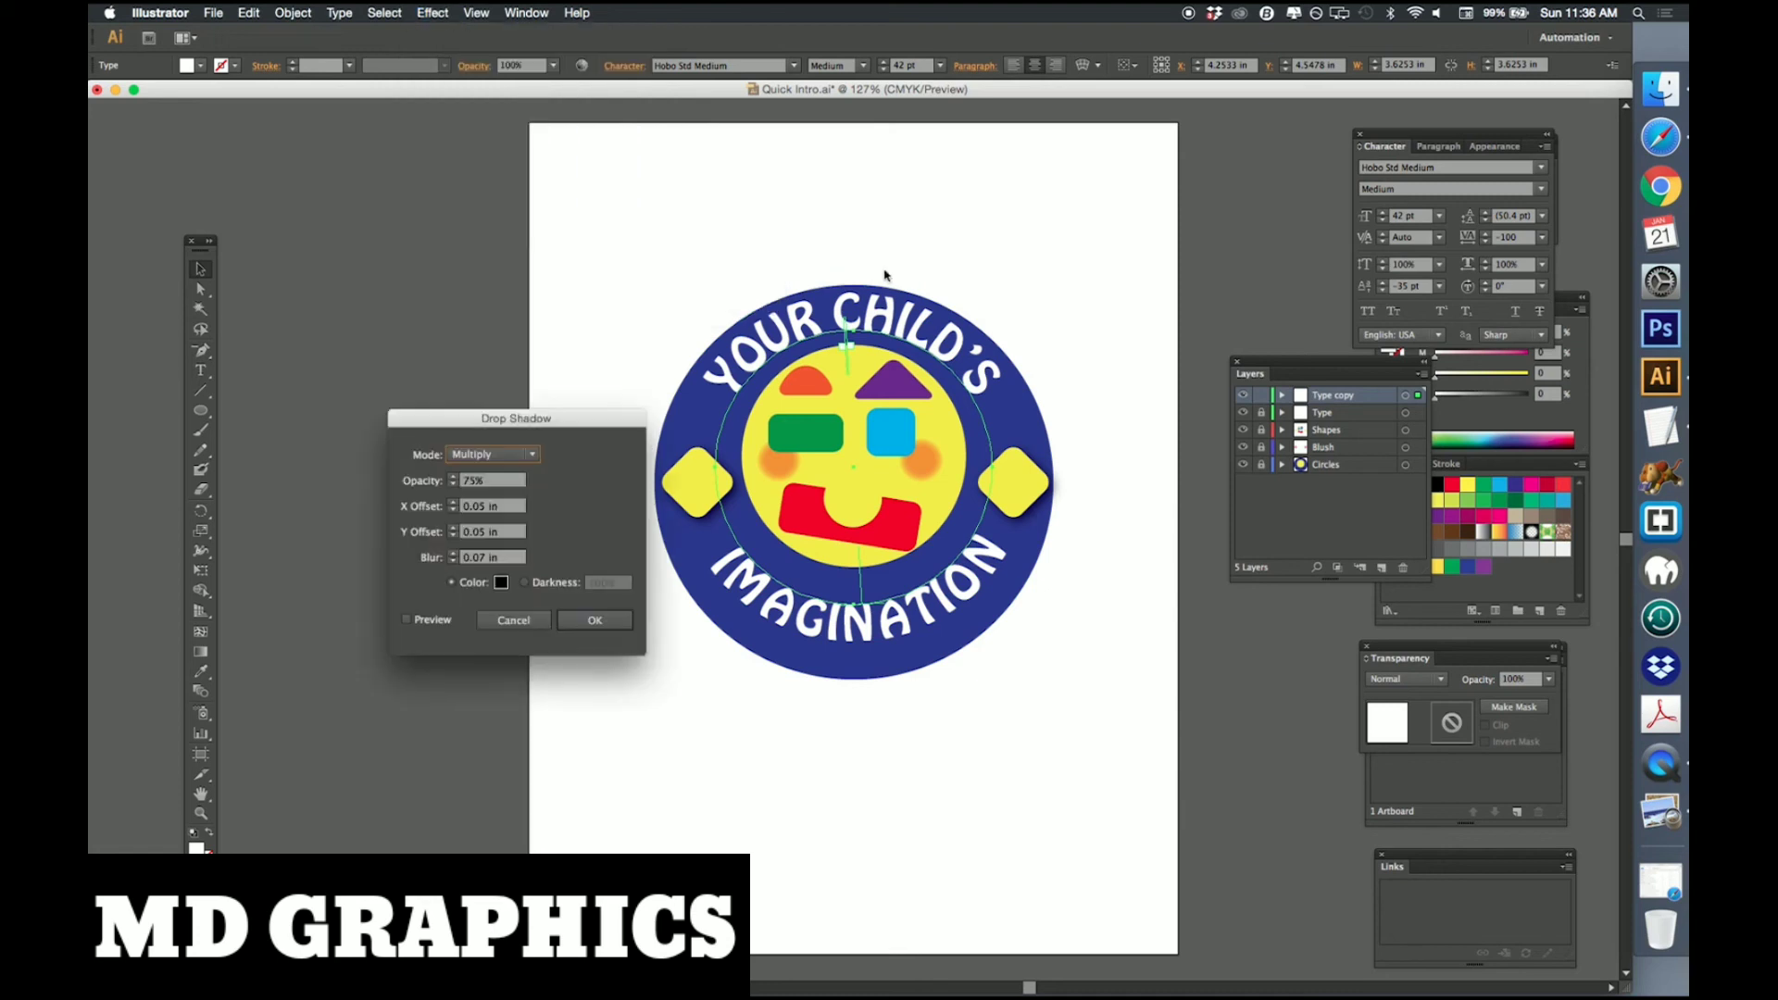
{"action": "left_click", "coordinate": [598, 619]}
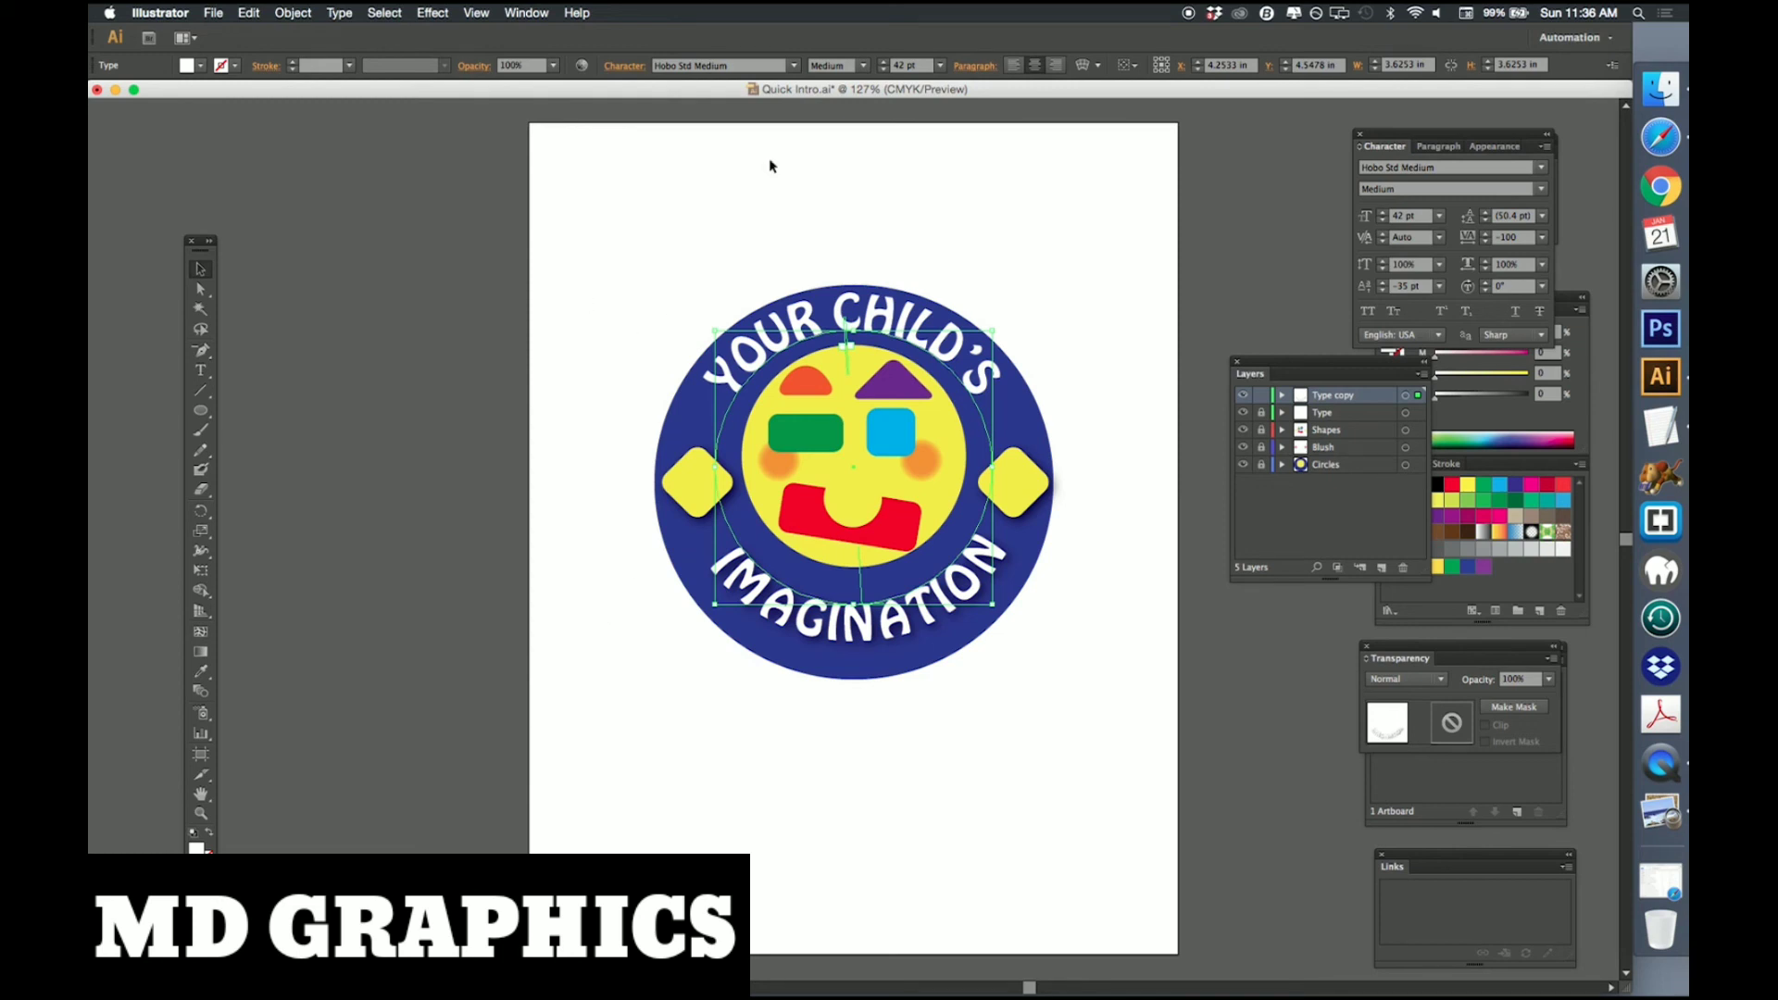
{"action": "left_click", "coordinate": [820, 226]}
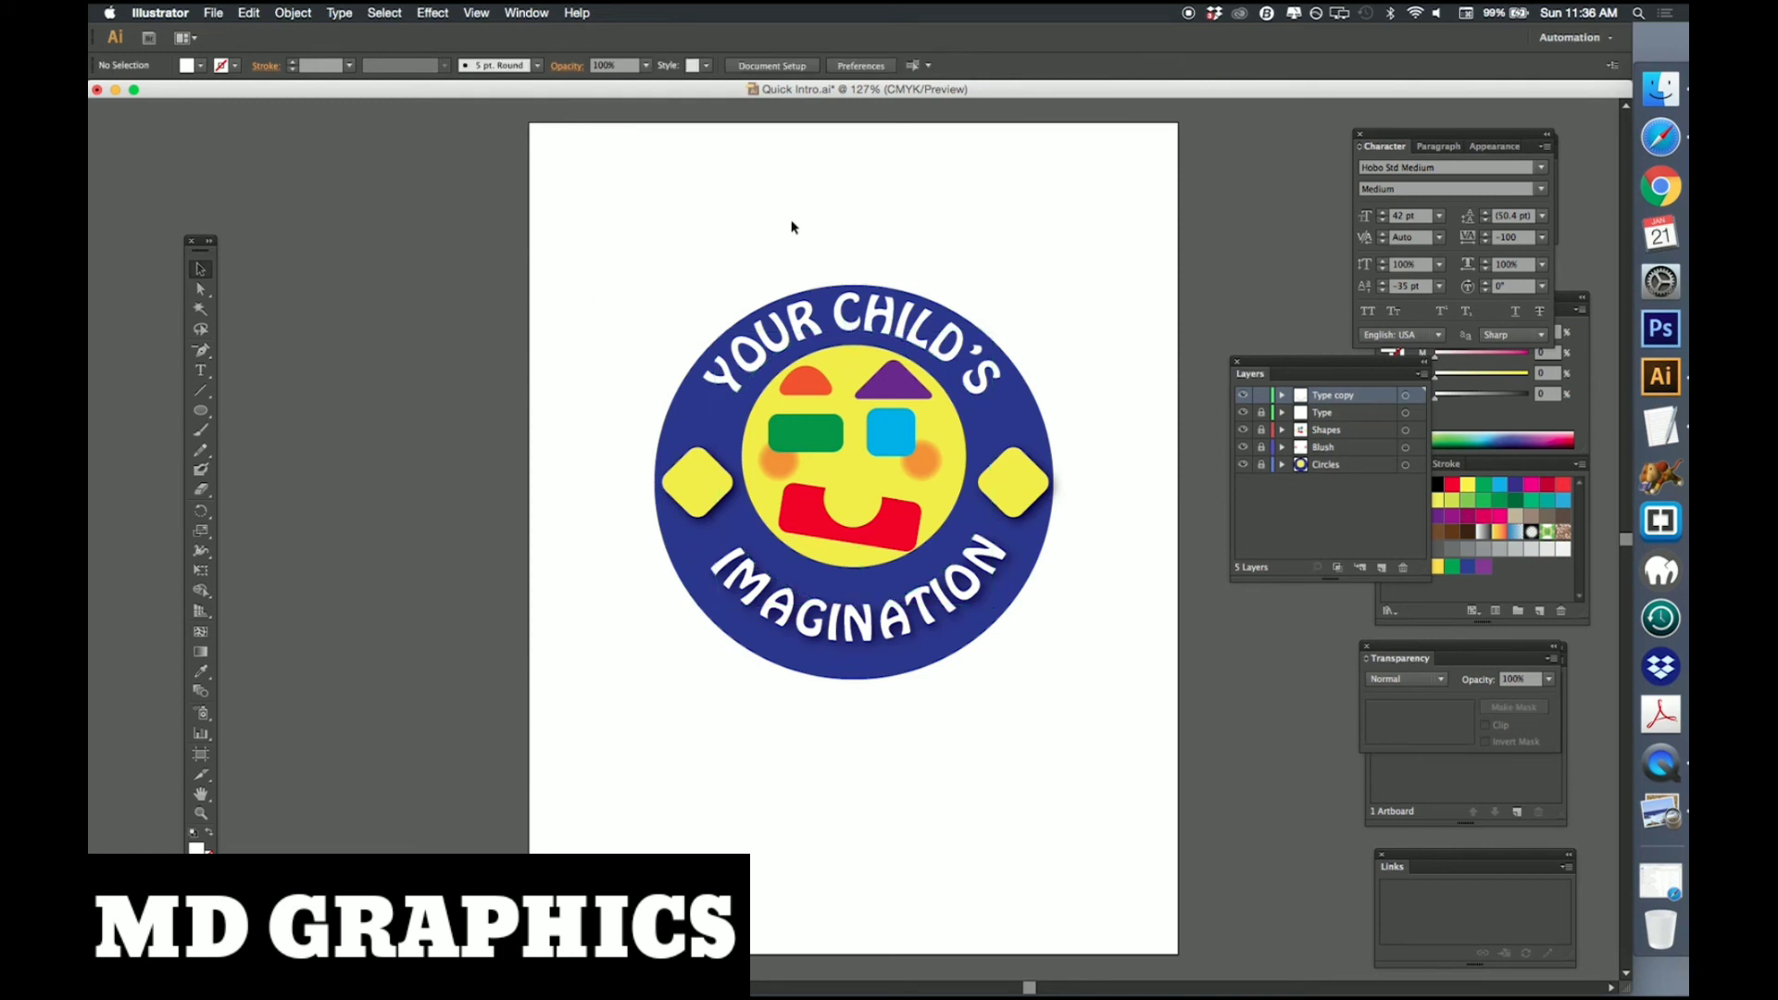